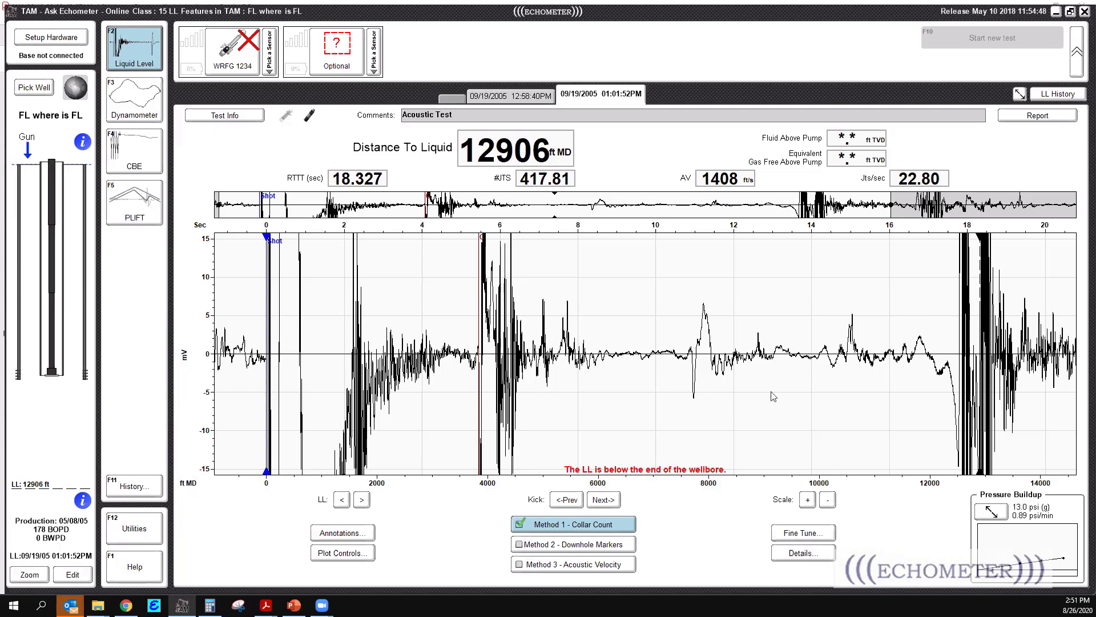
- Extend the 01:01:52PM acoustic trace to its full recorded time and set the amplitude scale to ±150 mV
left_click_drag(893, 205, 1092, 221)
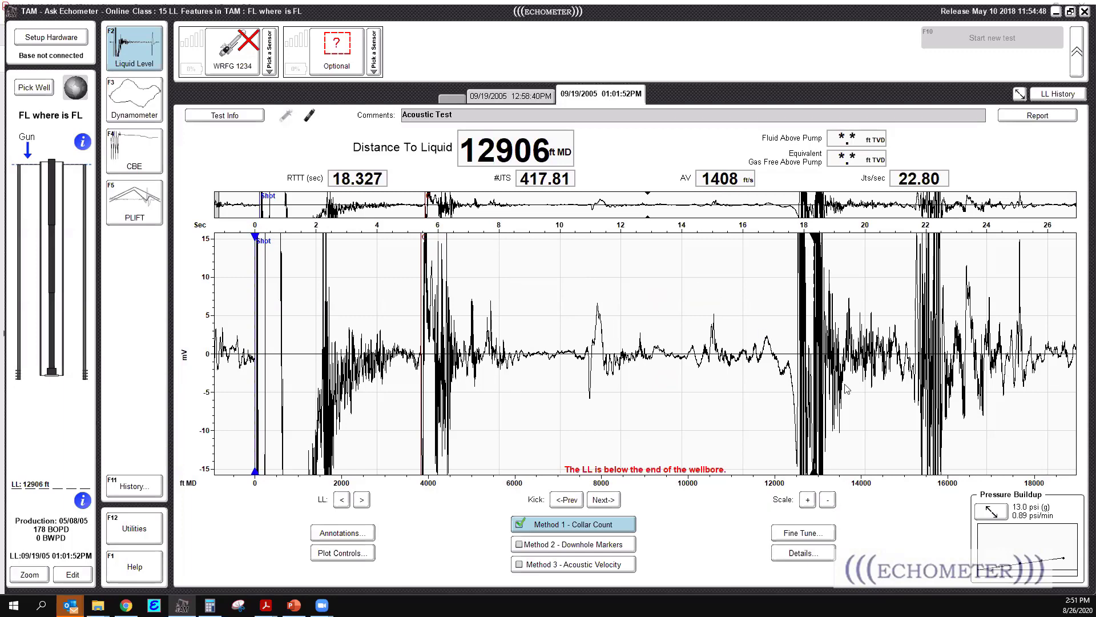
left_click(828, 500)
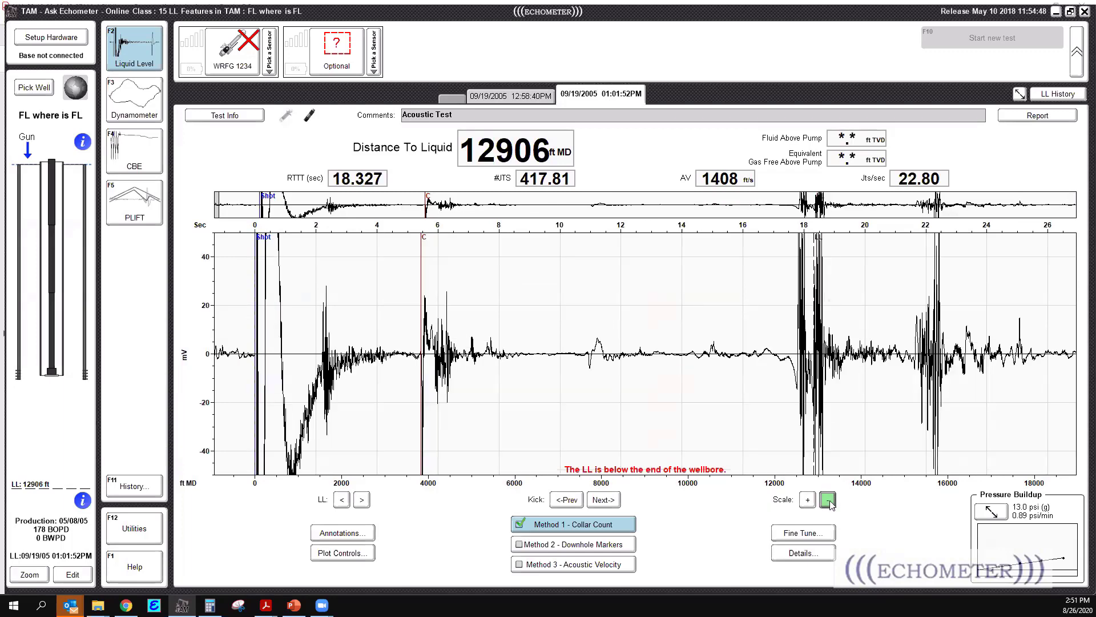
left_click(828, 500)
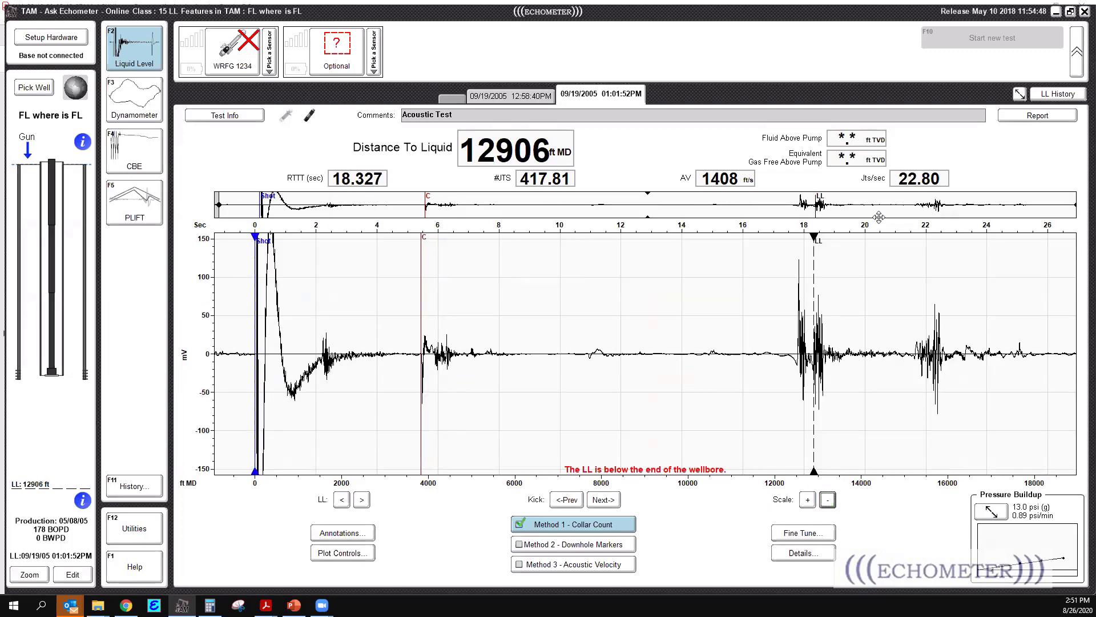
left_click_drag(832, 199, 828, 200)
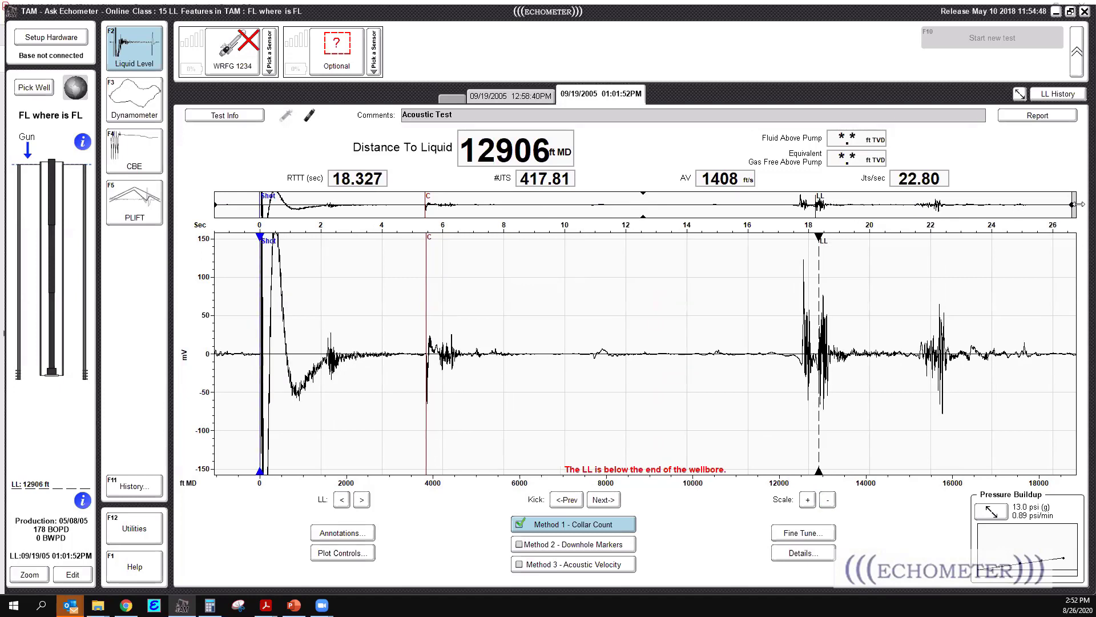
left_click_drag(1079, 204, 1085, 204)
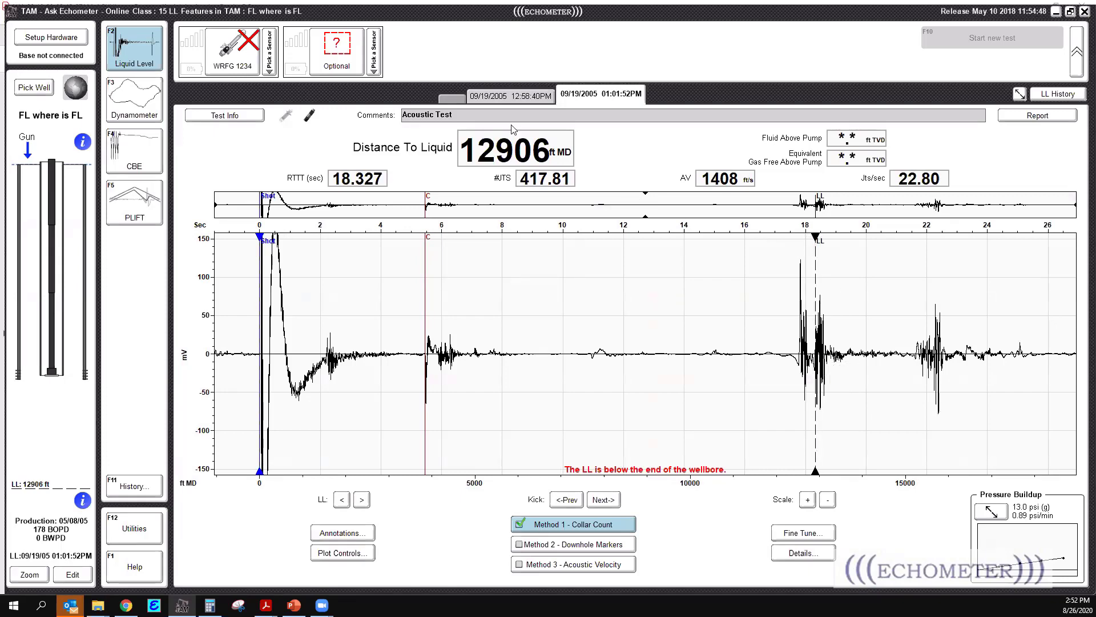
- Open the 09/19/2005 12:55:09PM test and extend its trace to the full recorded time at a ±15 mV scale
left_click(505, 97)
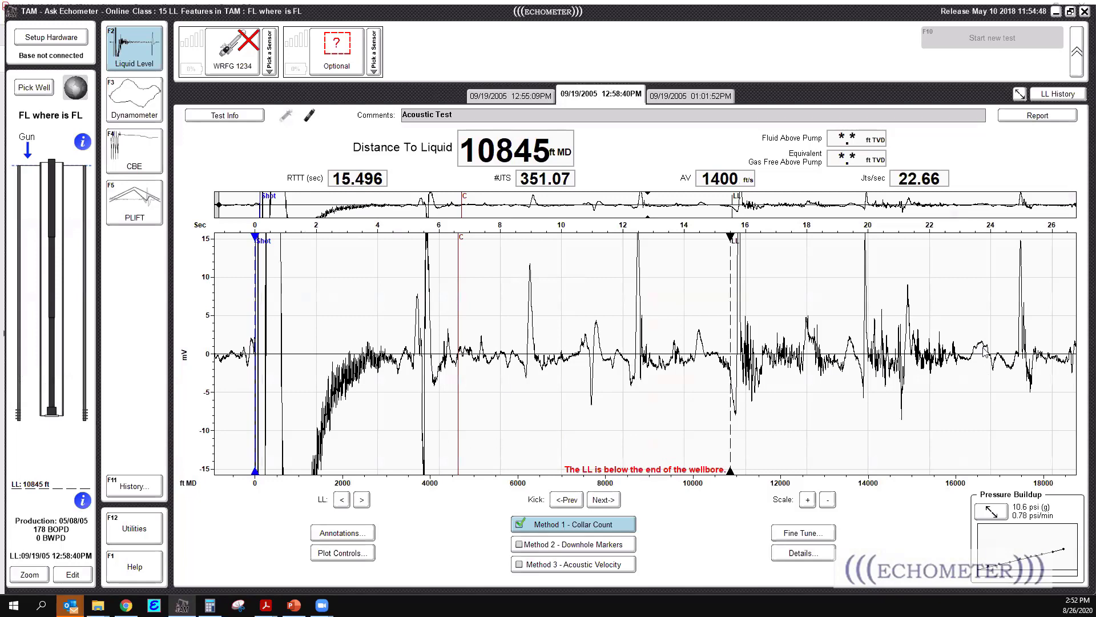
left_click(515, 97)
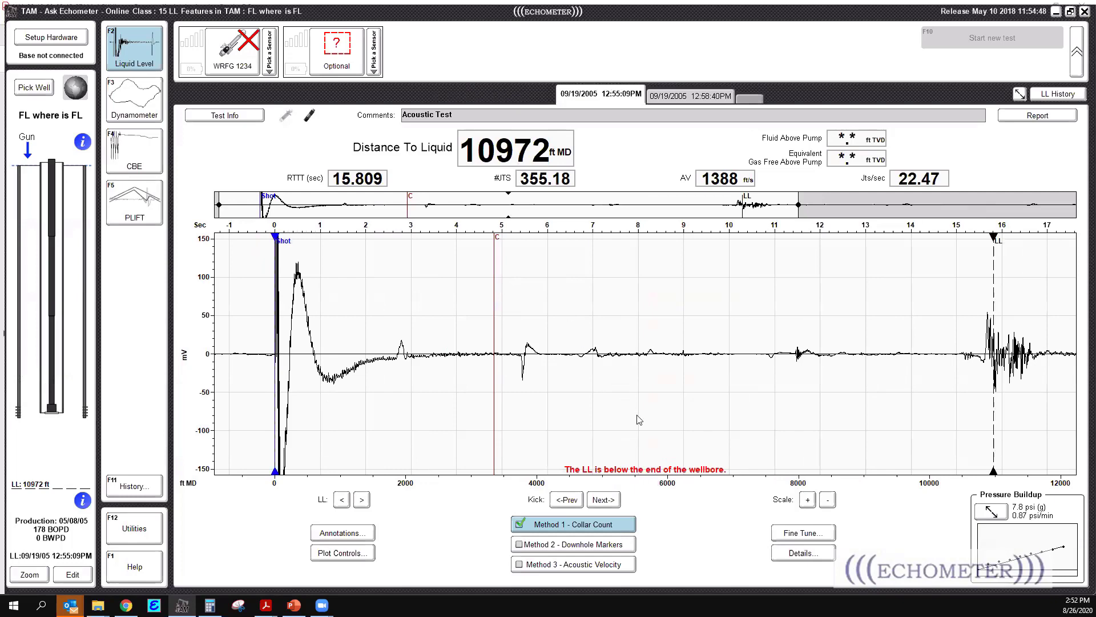
scroll(664, 391, "up", 5)
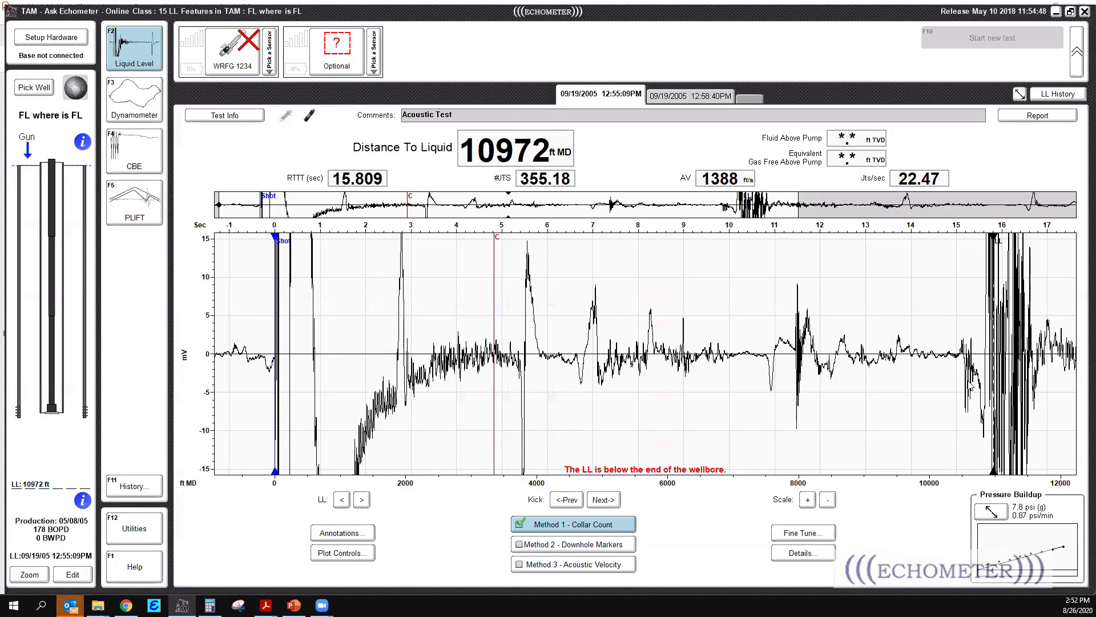
left_click_drag(797, 203, 1076, 213)
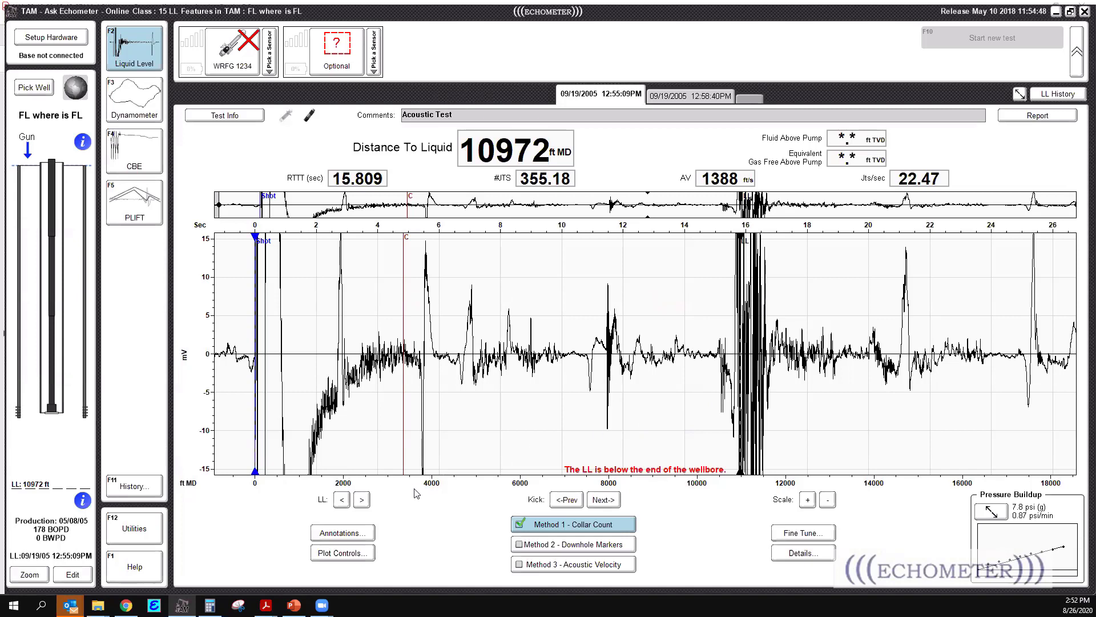
- Compare amplitude scales on the 12:55:09PM trace and set the scale to ±150 mV
scroll(709, 369, "down", 5)
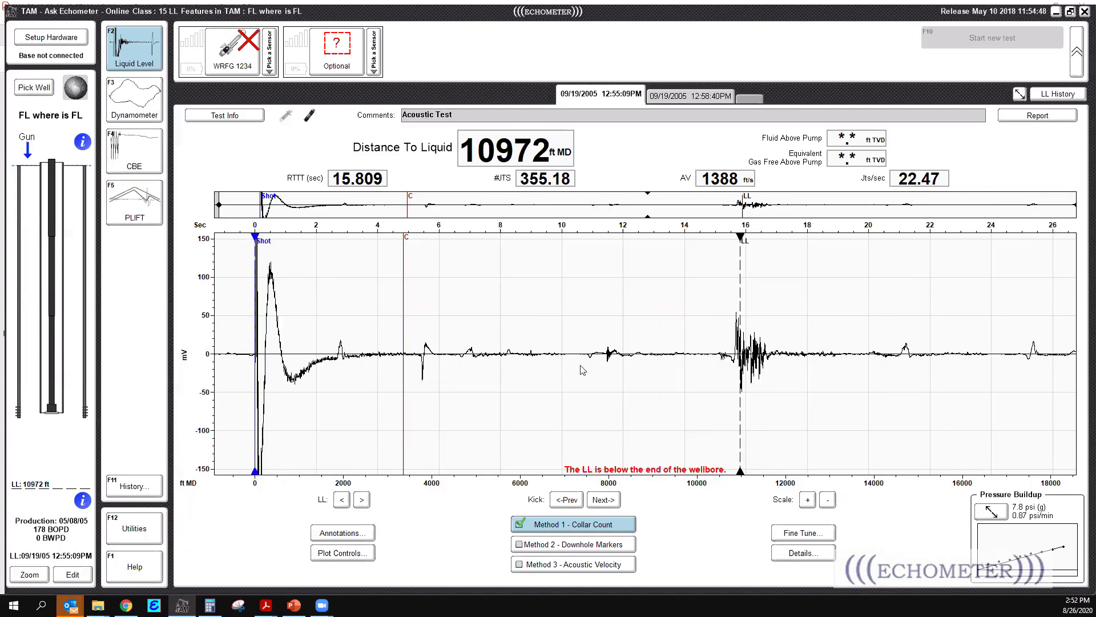
left_click(806, 500)
left_click(806, 500)
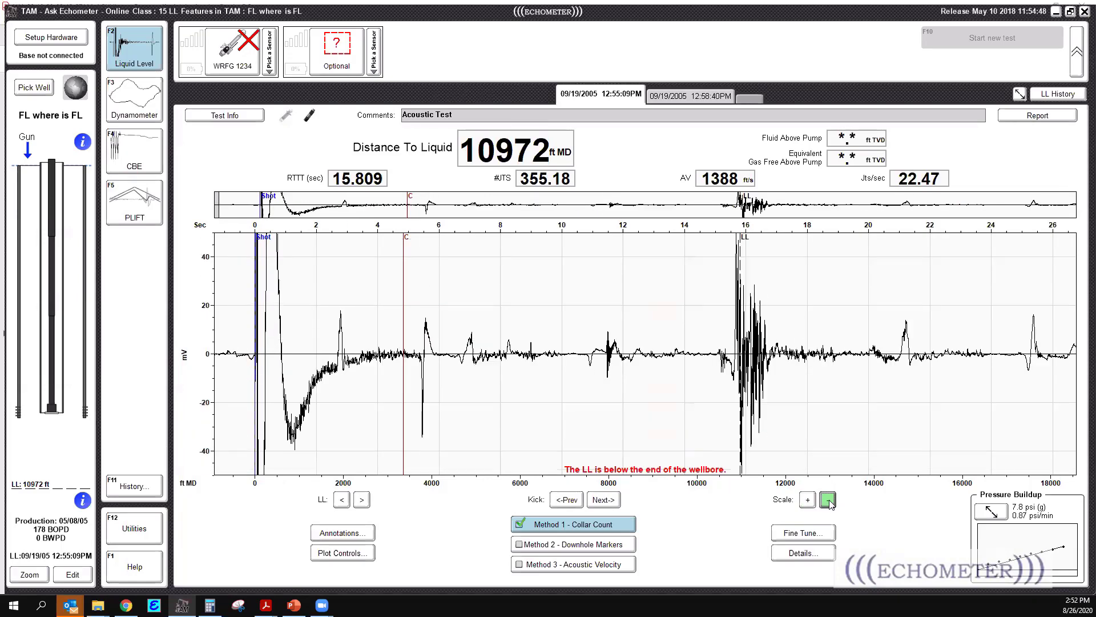
left_click(827, 500)
left_click(828, 500)
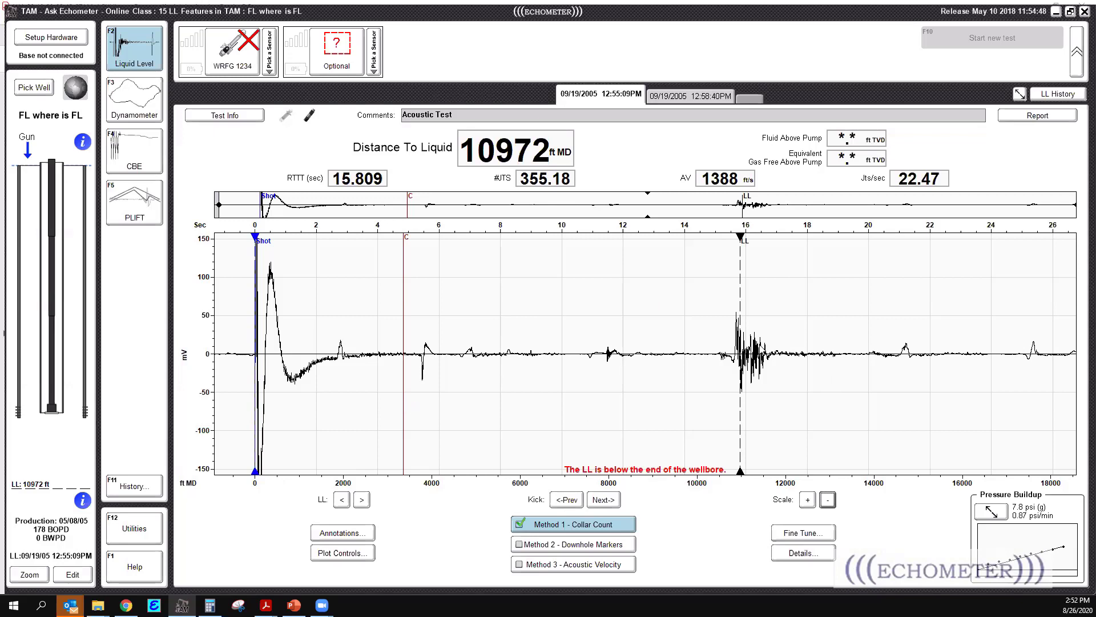
- Check the 12:58:40PM test, return to the 12:55:09PM test, and open the overlay selection for previous shots
left_click(679, 97)
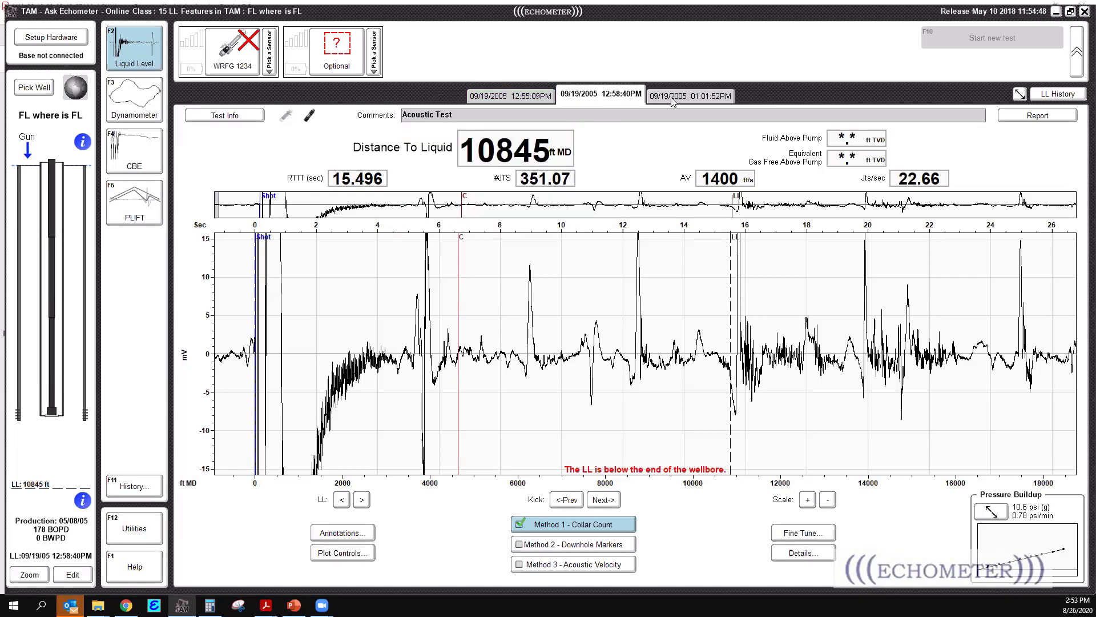
left_click(512, 98)
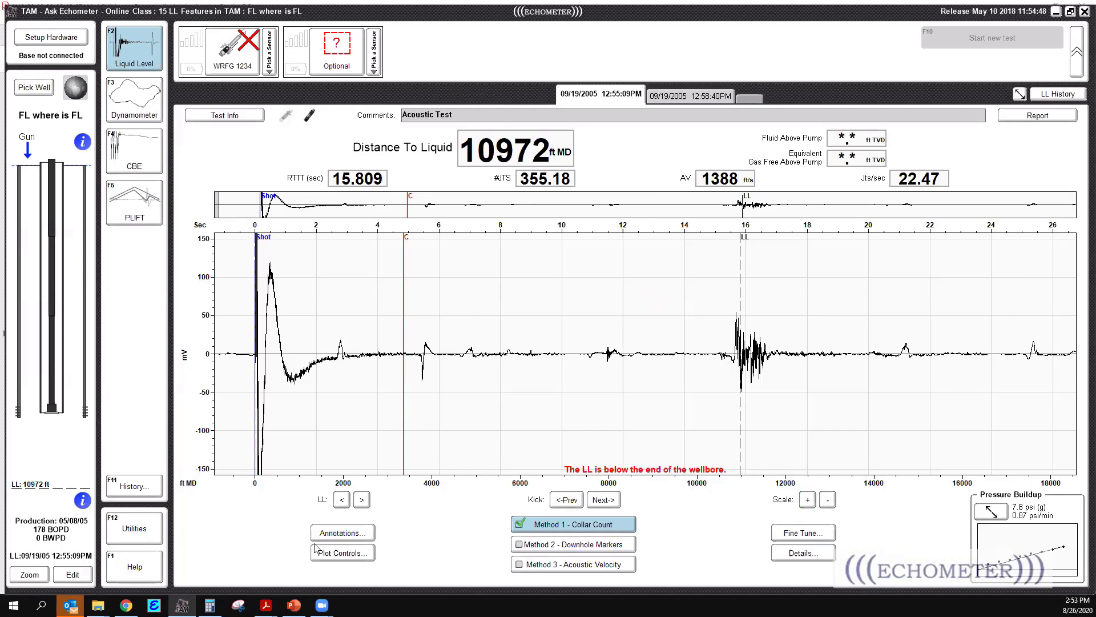
left_click(335, 534)
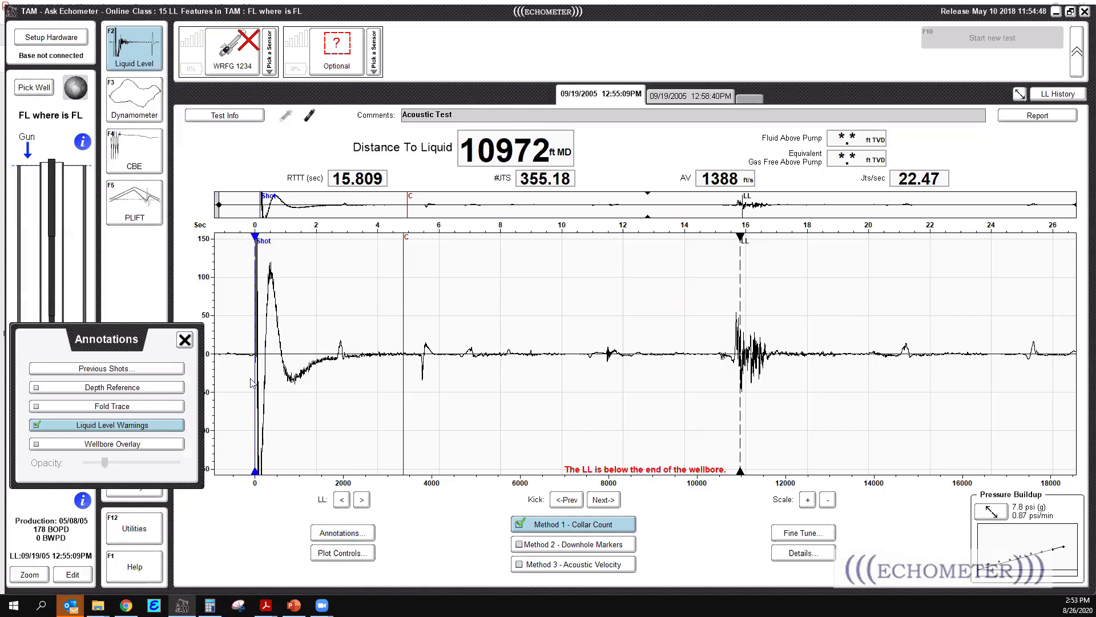
left_click(153, 374)
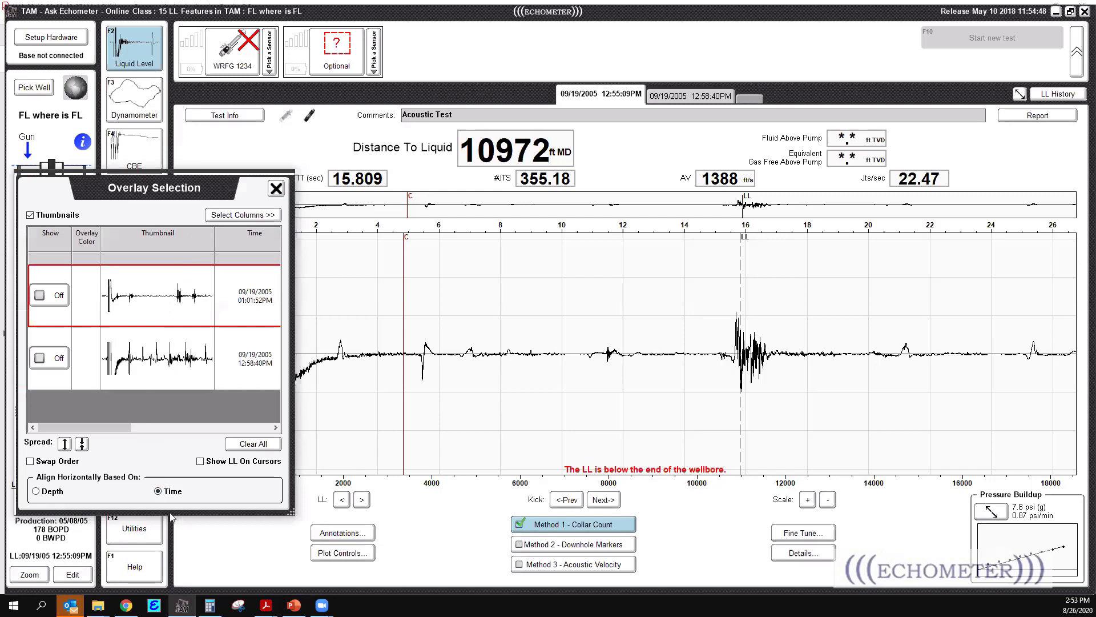
- Try the 01:01:52PM and 12:58:40PM overlays with different scale and spread settings, and turn both off again
left_click(42, 297)
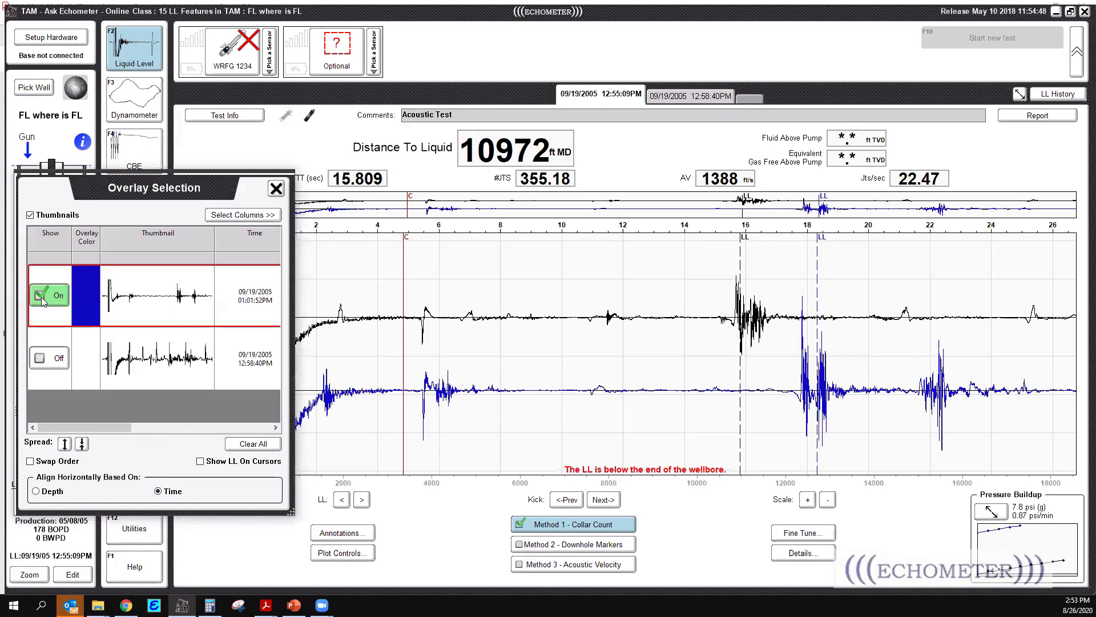
left_click(42, 360)
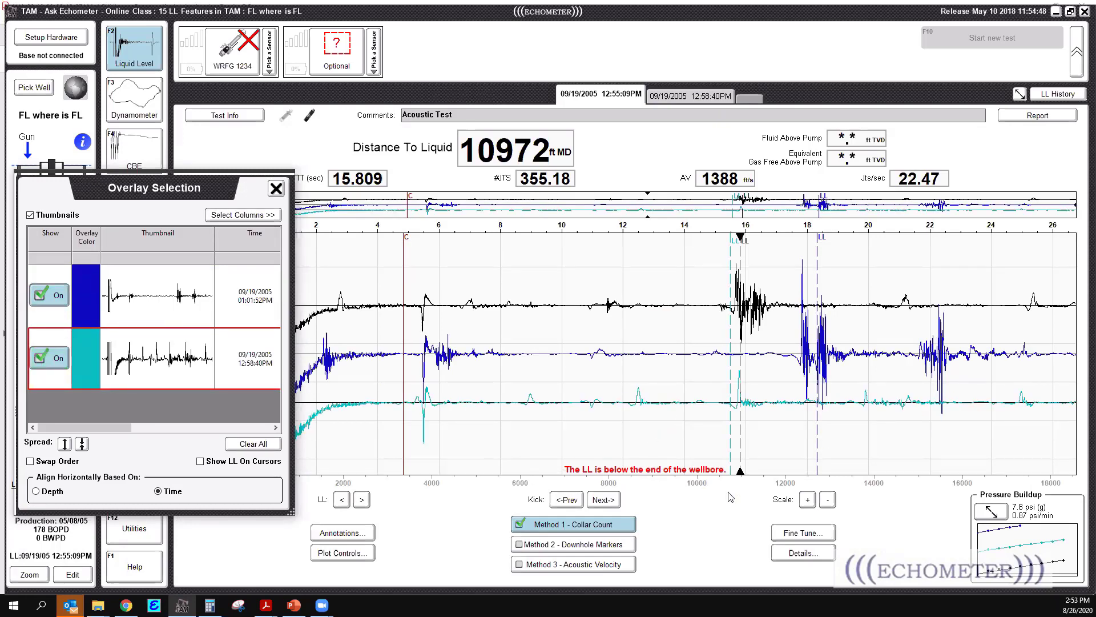
left_click(807, 500)
left_click(827, 500)
left_click(65, 444)
left_click(82, 445)
left_click(56, 358)
left_click(50, 295)
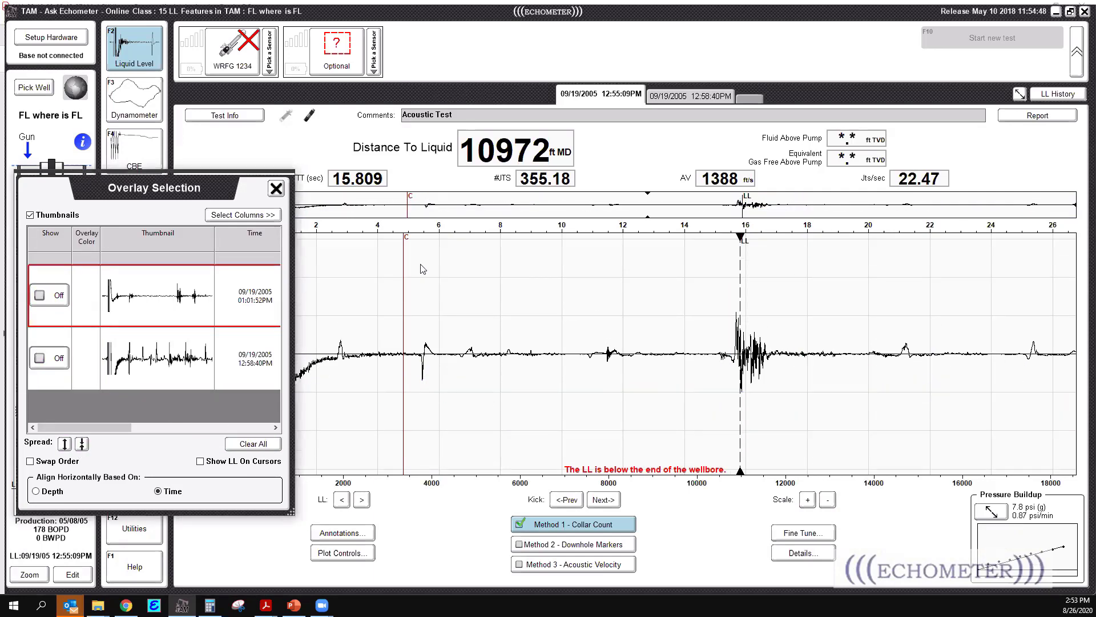
- Overlay the 01:01:52PM and 12:58:40PM shots on the 12:55:09PM trace and expand the plot to the full window
left_click_drag(195, 188, 177, 187)
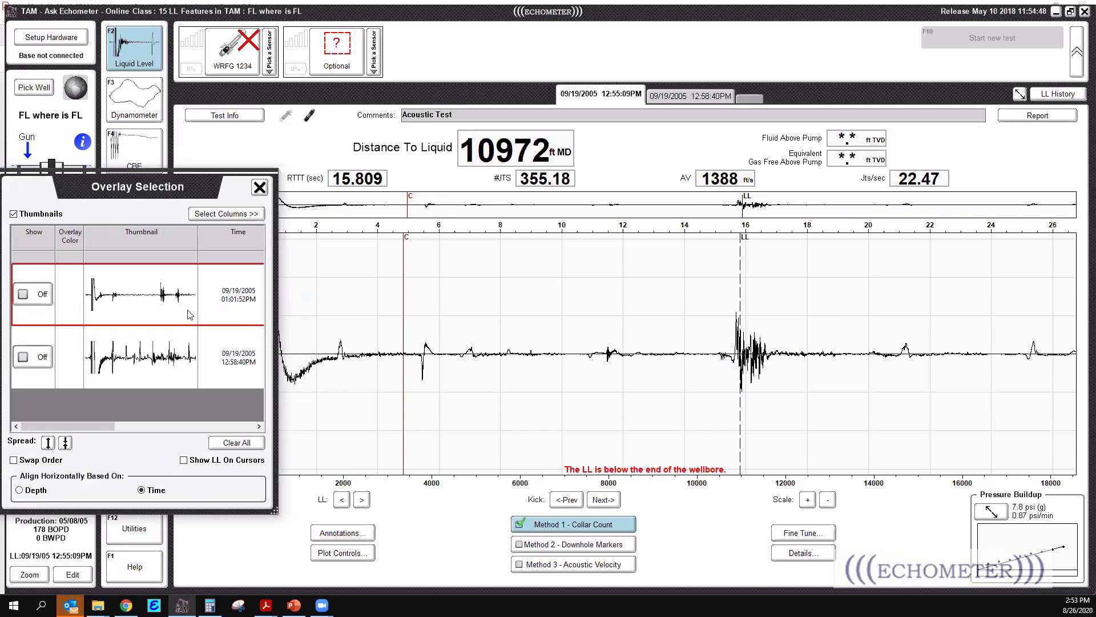
left_click(40, 293)
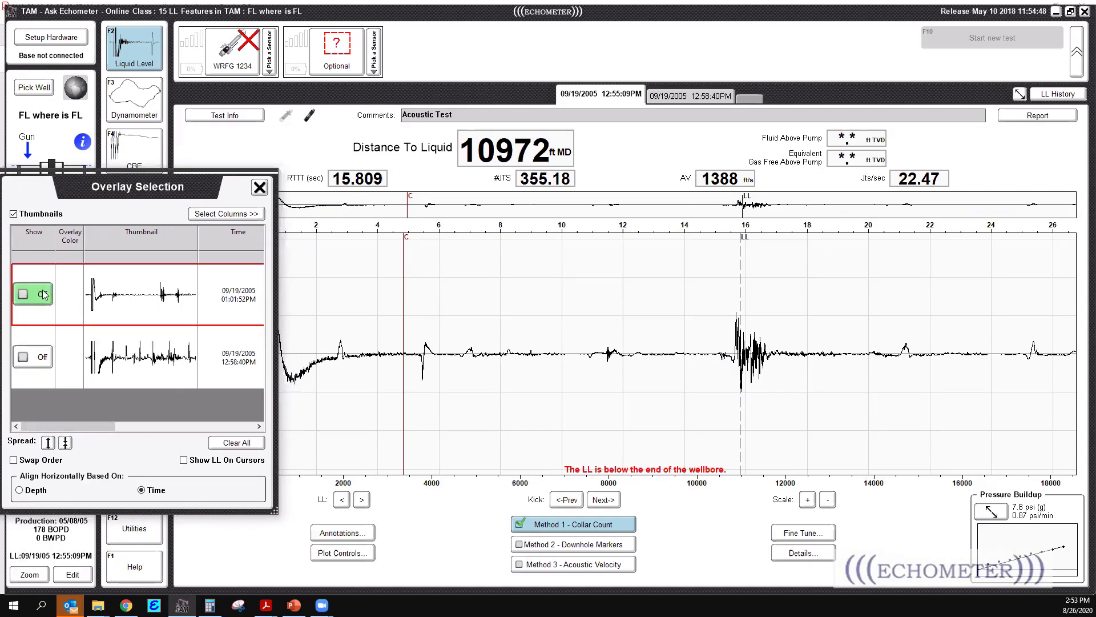
left_click(26, 358)
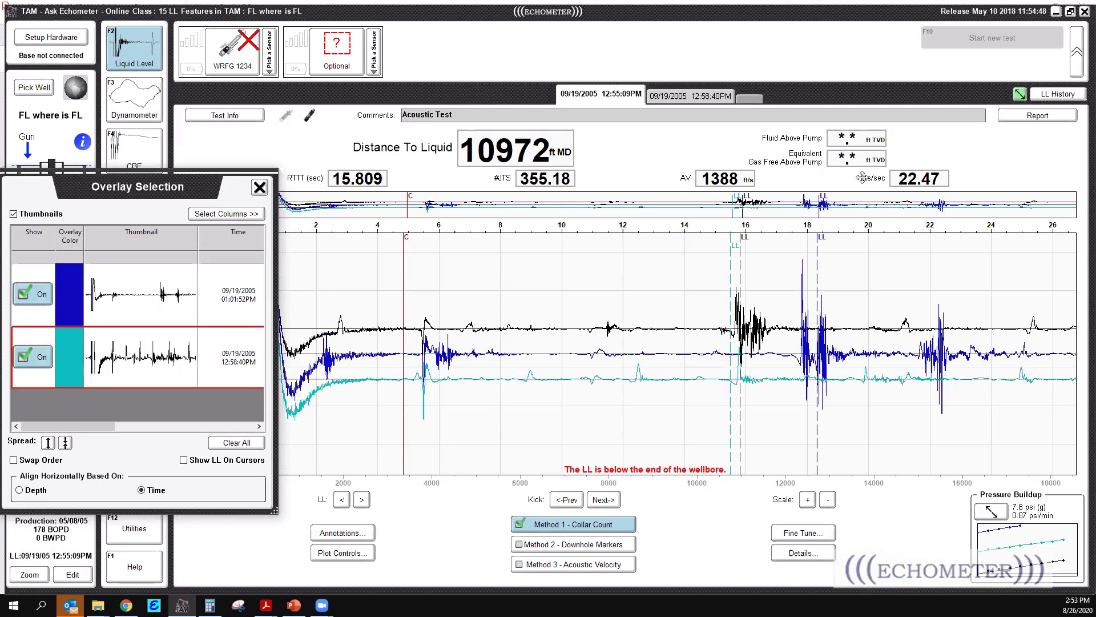
left_click(259, 187)
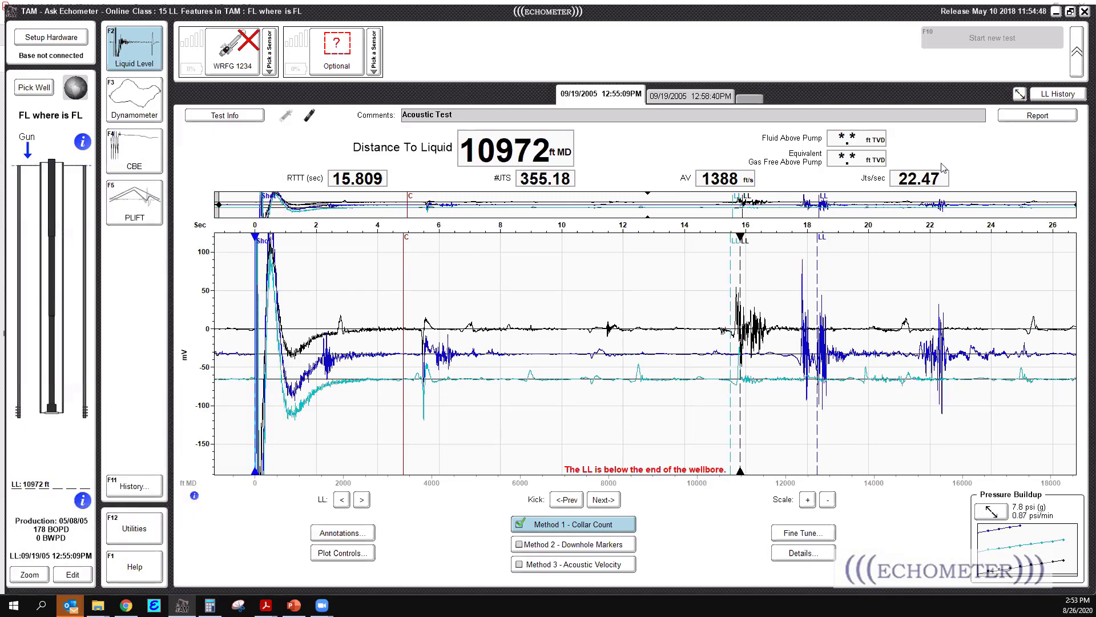
left_click(1019, 95)
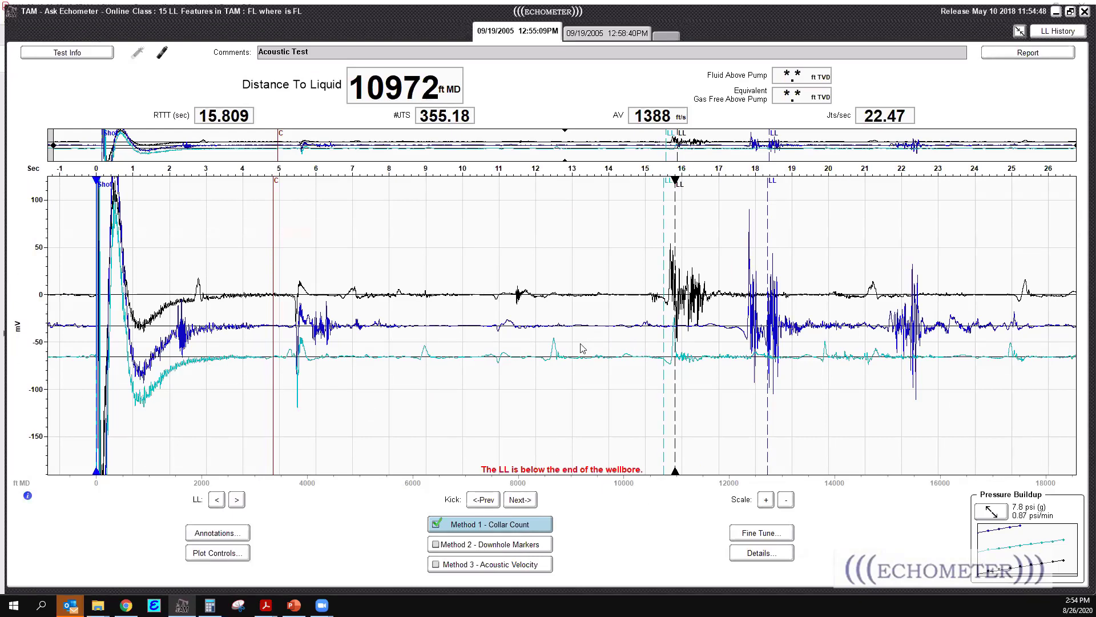
- Widen the vertical spread between the overlaid shots so the three traces are clearly separated
left_click(236, 553)
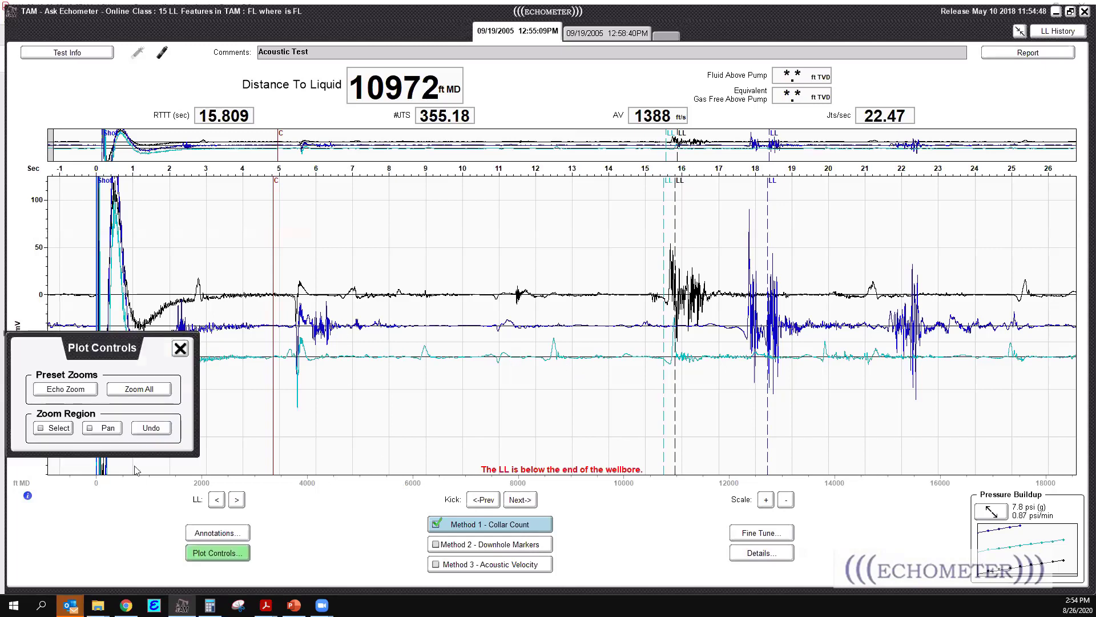
left_click(220, 532)
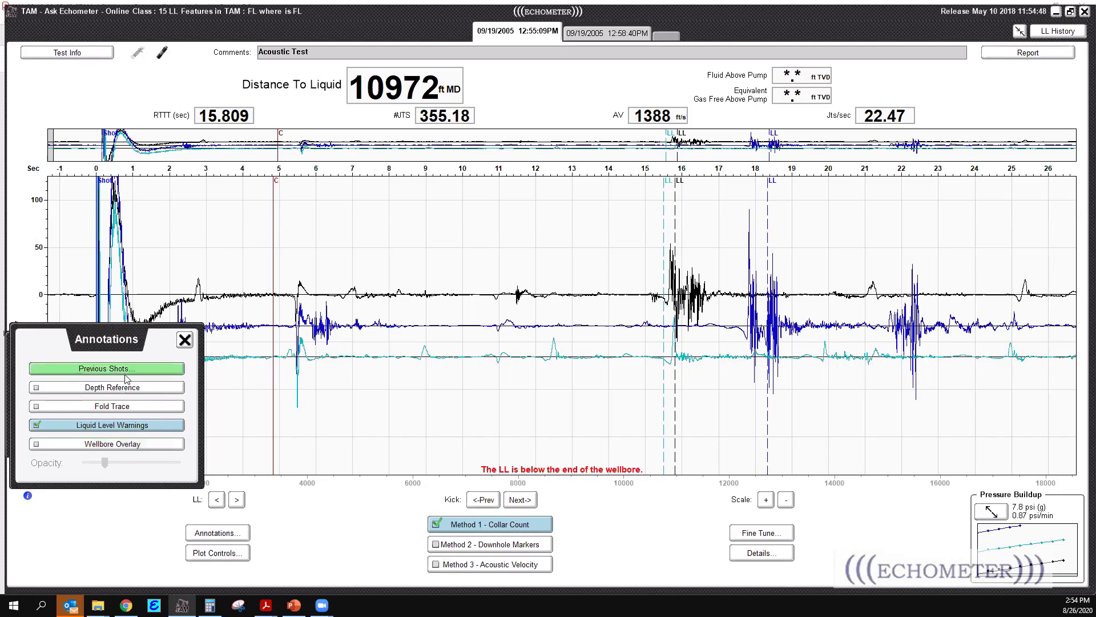
left_click(126, 370)
left_click(49, 443)
left_click(48, 443)
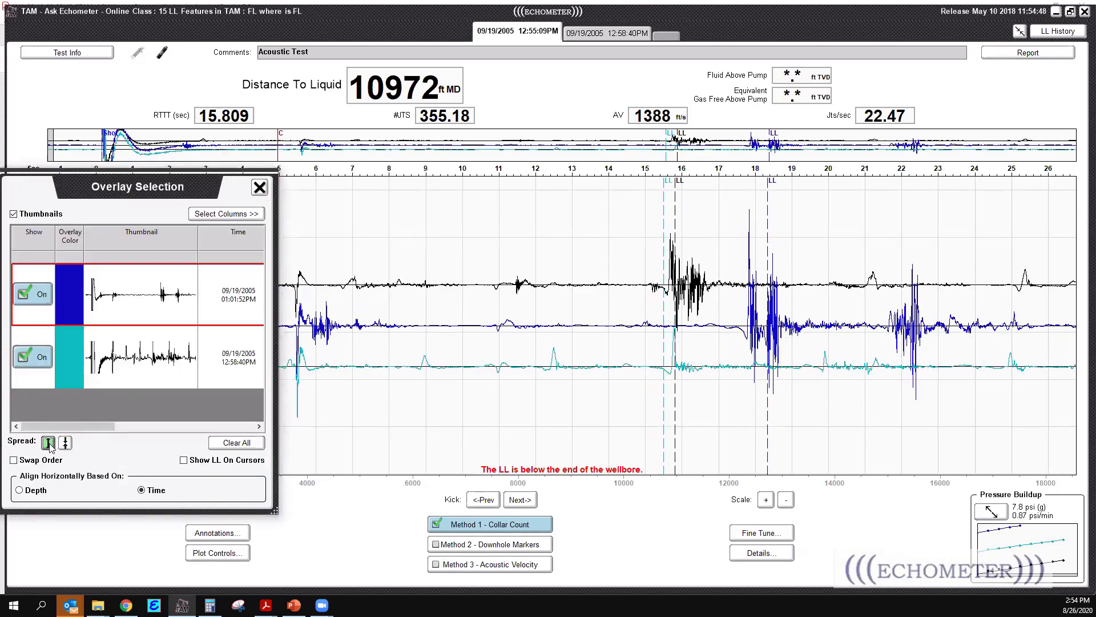
left_click(48, 443)
left_click(48, 443)
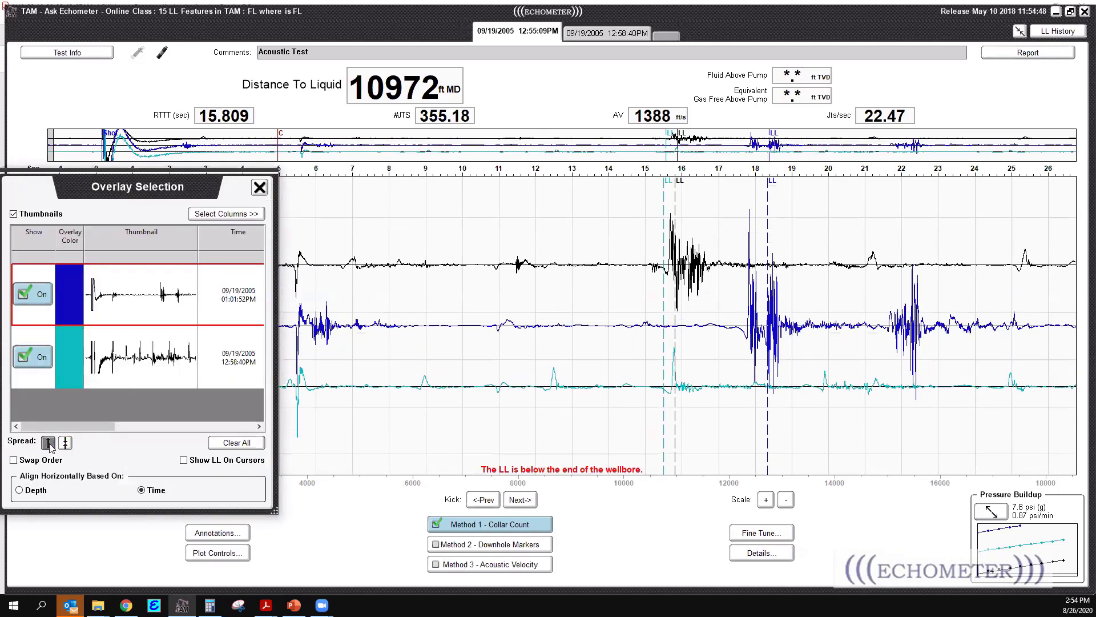
left_click(48, 443)
left_click(260, 187)
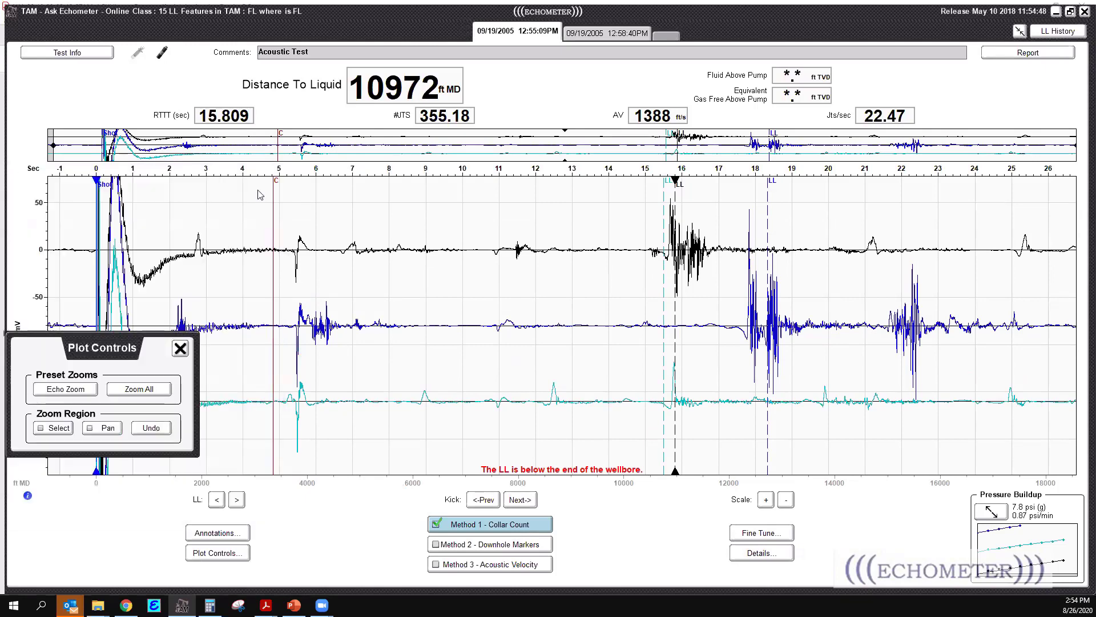
left_click(180, 348)
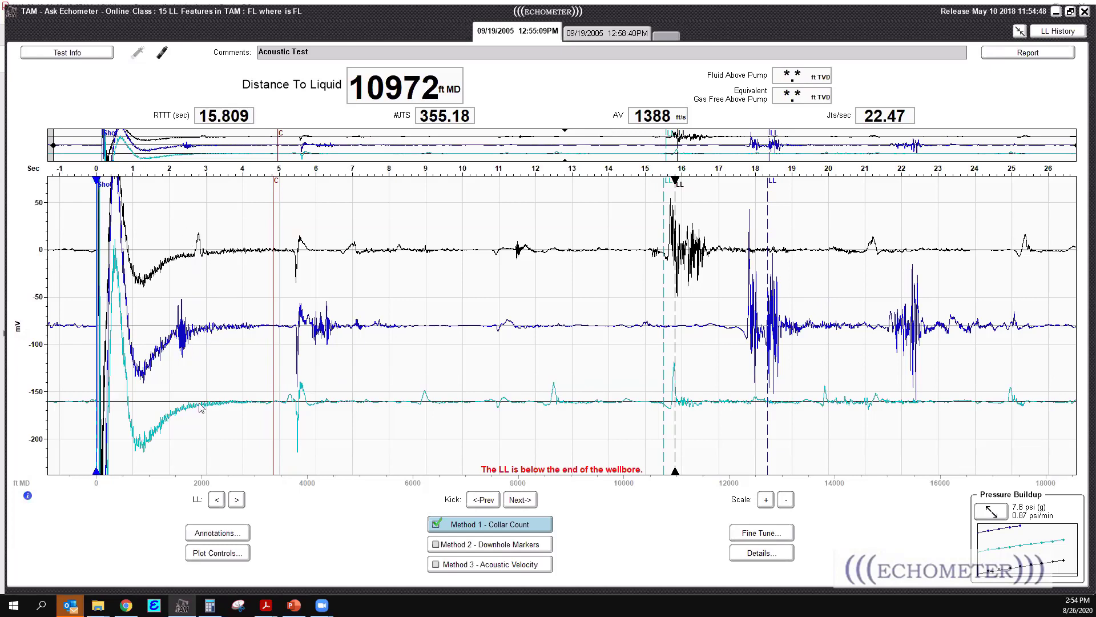
- Turn on the depth reference marker and place it at about 1.81 sec, before the first kick on the 01:01:52PM trace
left_click(219, 534)
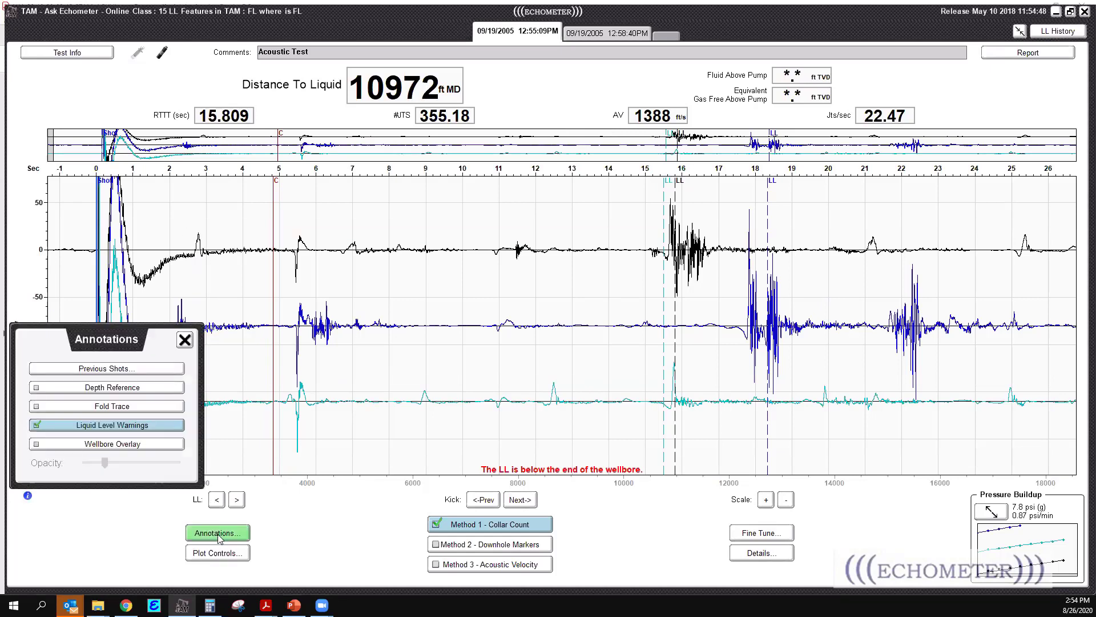
left_click(134, 392)
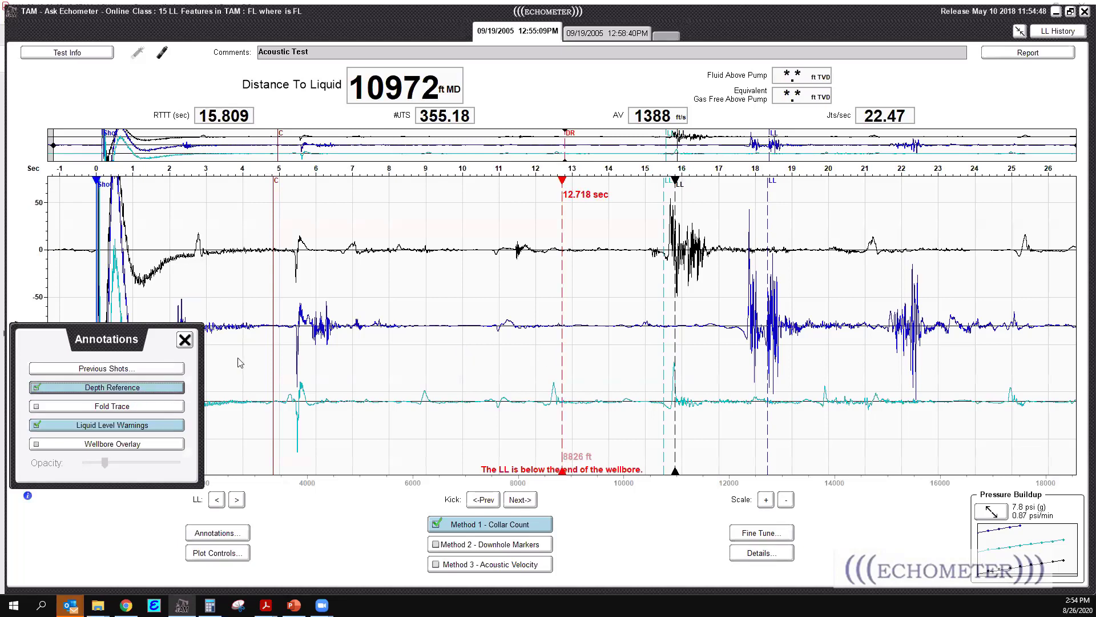
left_click(185, 341)
mouse_move(564, 350)
left_mouse_down()
mouse_move(204, 379)
mouse_move(180, 372)
mouse_move(178, 343)
left_mouse_up()
mouse_move(172, 297)
left_mouse_down()
mouse_move(178, 343)
mouse_move(163, 346)
left_mouse_up()
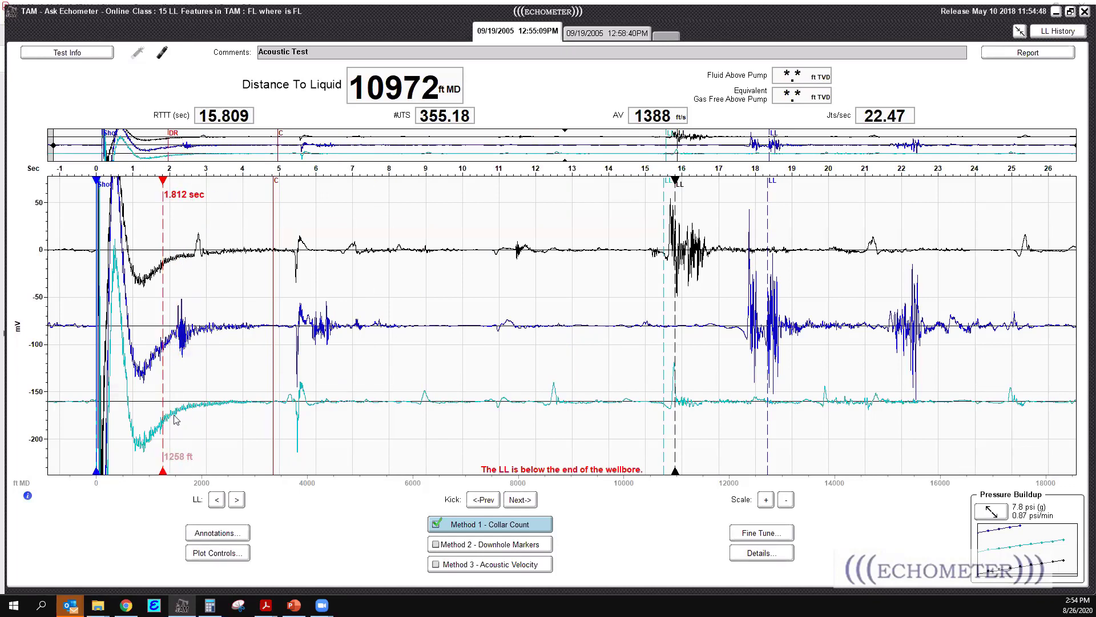
- Move the depth reference marker to about 6.77 sec, at the start of the upkick on the 12:55:09PM trace
mouse_move(163, 417)
left_mouse_down()
mouse_move(293, 440)
mouse_move(295, 429)
mouse_move(392, 429)
mouse_move(296, 429)
mouse_move(333, 418)
left_mouse_up()
left_click(331, 337)
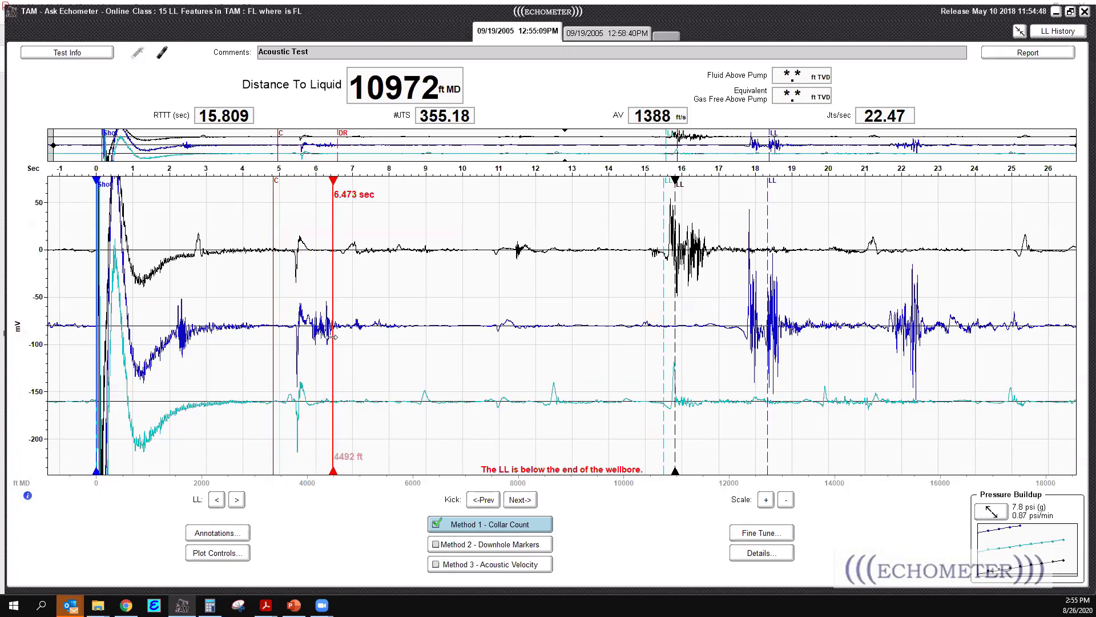
left_click_drag(331, 337, 344, 338)
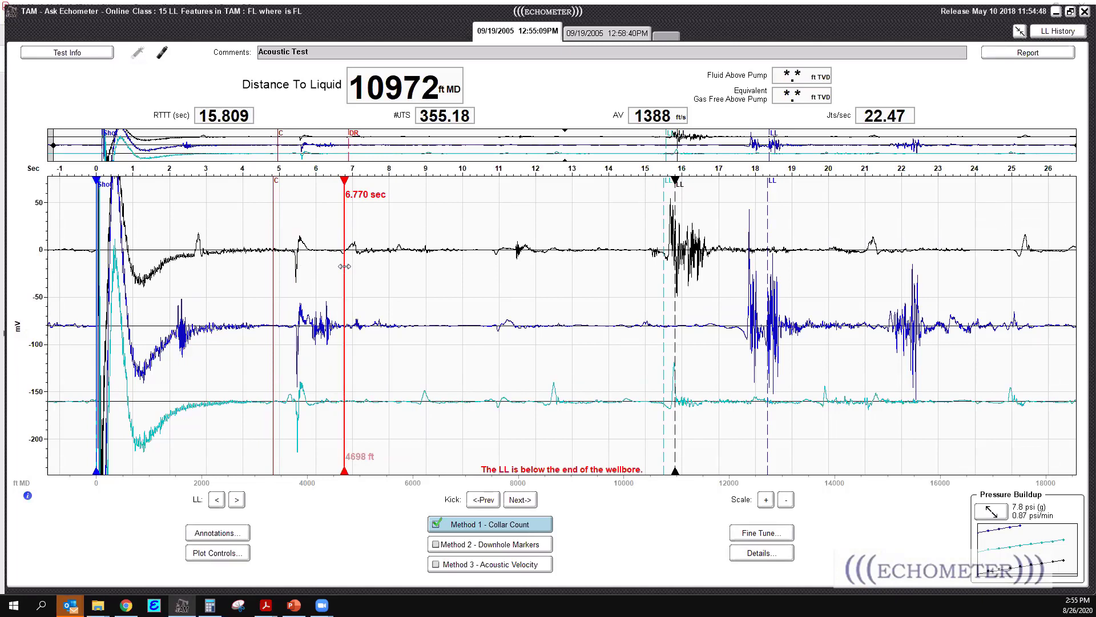
- Use the depth reference marker to check kicks across the overlaid traces at about 10.902, 7.861, 12.430 and 15.548 sec
mouse_move(345, 266)
left_mouse_down()
mouse_move(293, 277)
mouse_move(467, 320)
mouse_move(494, 347)
left_mouse_up()
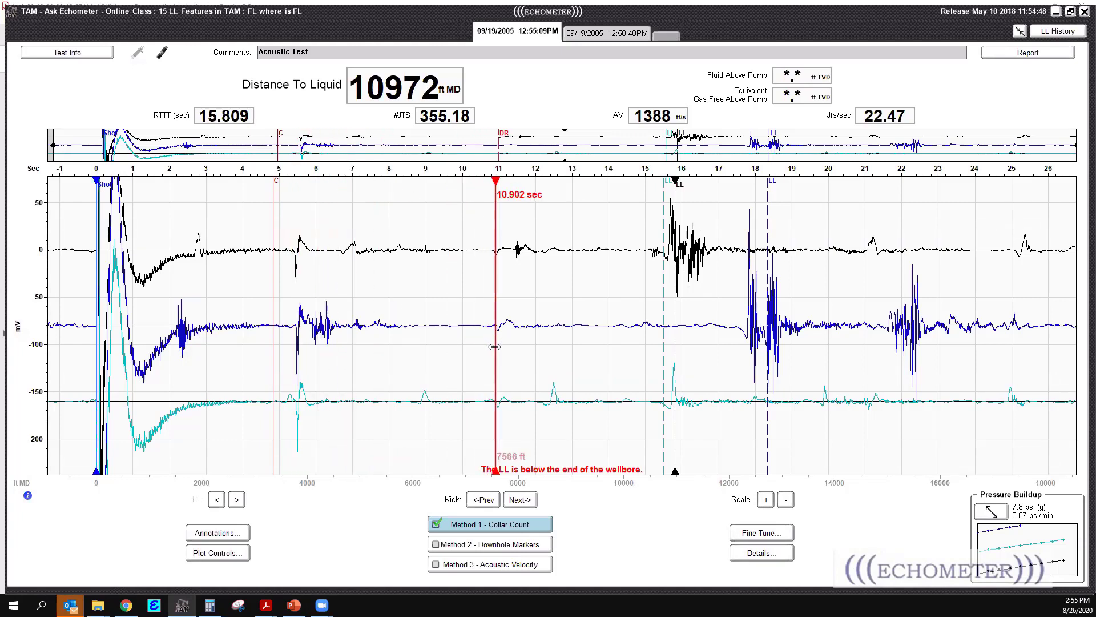
left_click_drag(494, 275, 384, 300)
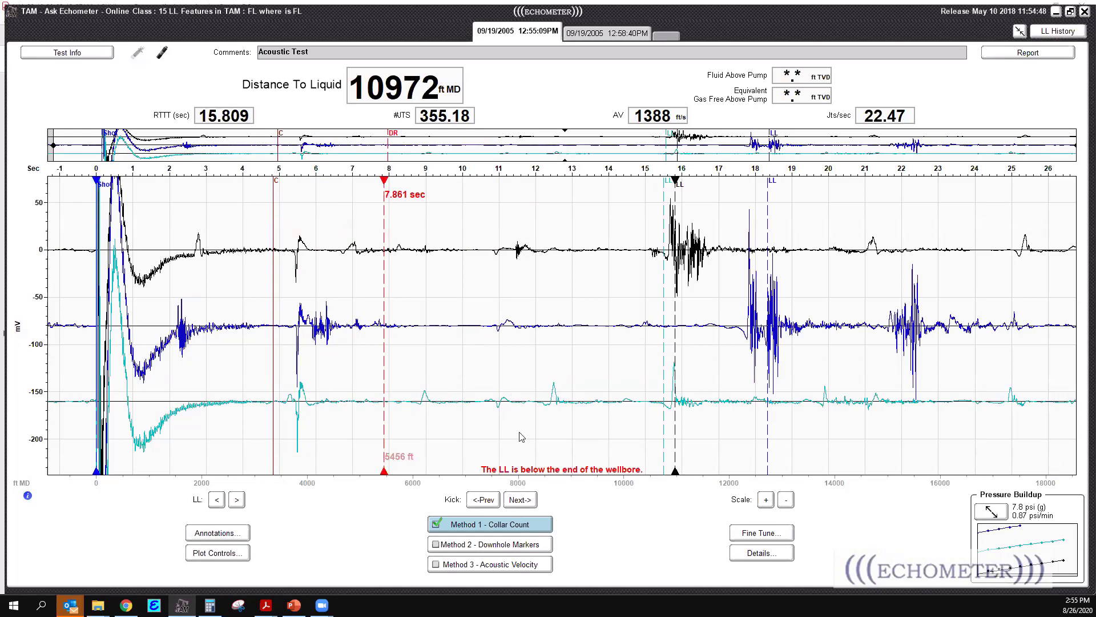
left_click_drag(386, 370, 551, 400)
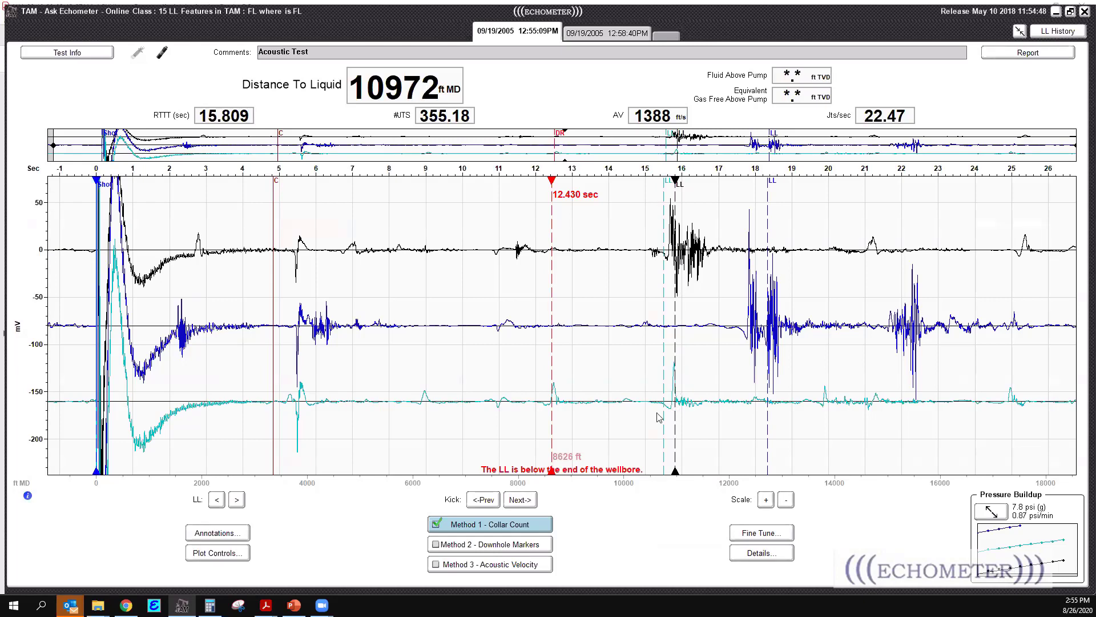
left_click_drag(552, 414, 666, 439)
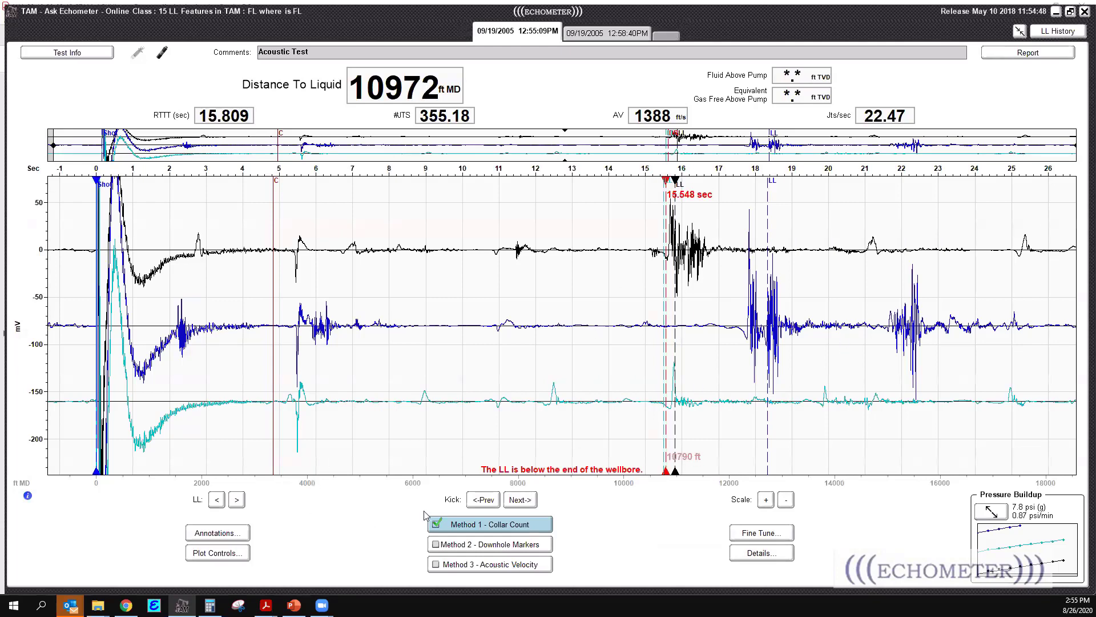
- Turn on the wellbore overlay annotation over the acoustic traces and close the annotation settings
left_click(234, 534)
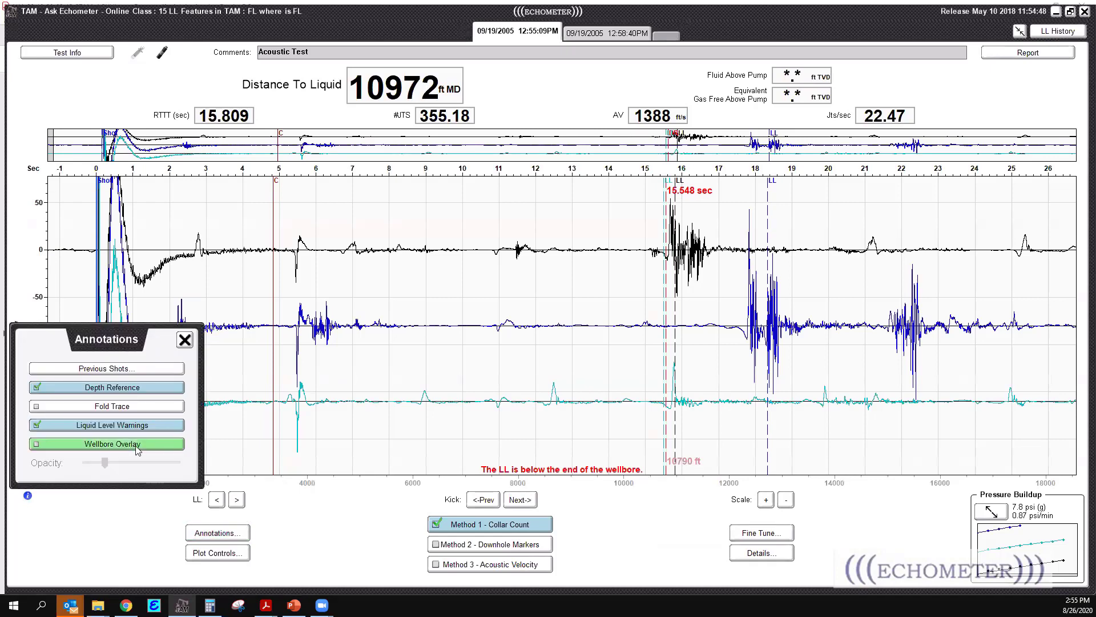
left_click(137, 445)
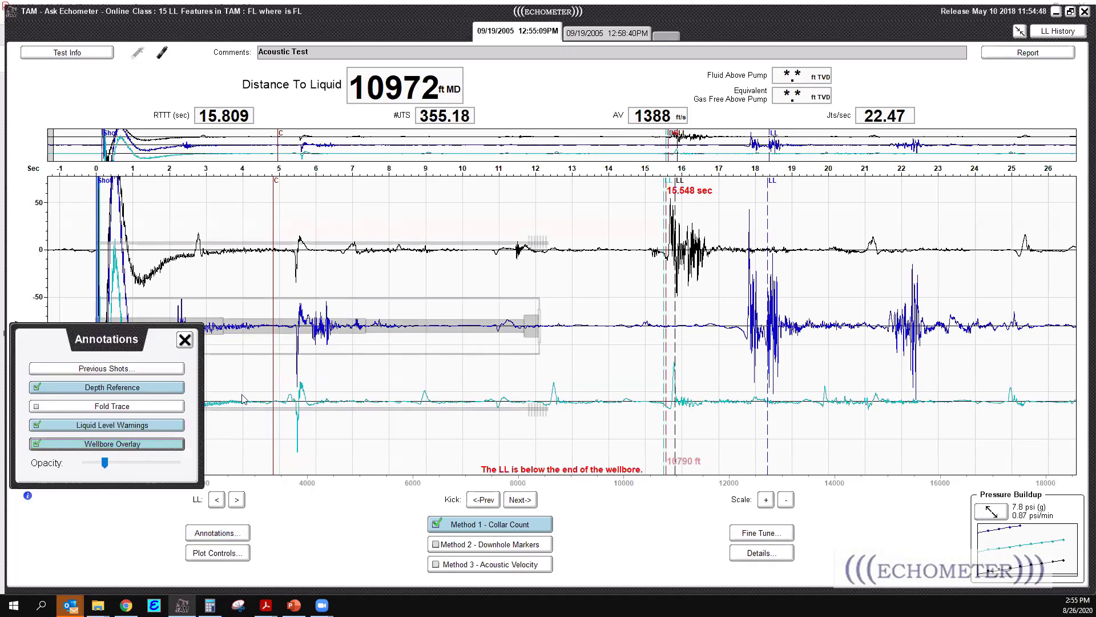
left_click(184, 339)
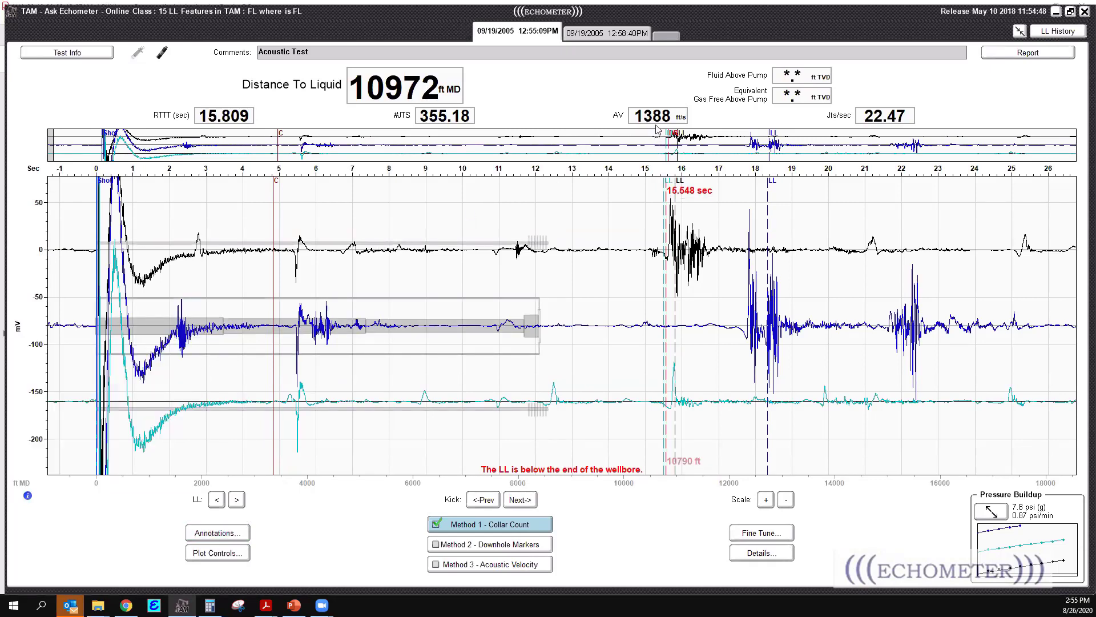
left_click(655, 125)
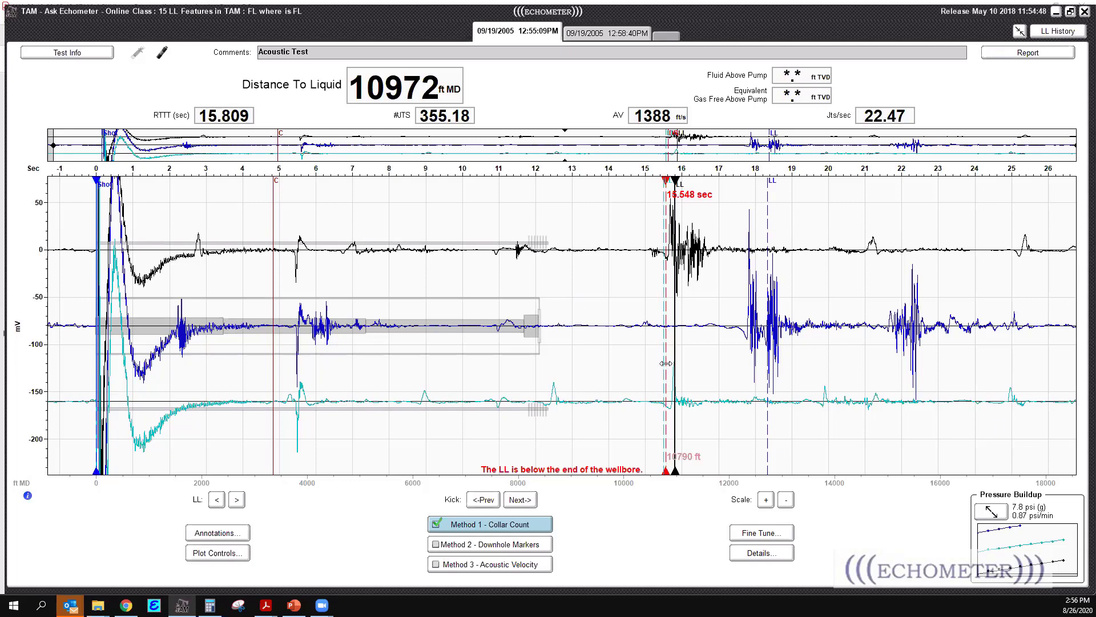
- Align the depth reference marker with the downkick shared by all three traces at 5.460 sec and set the liquid level marker there
left_click_drag(667, 368, 1049, 397)
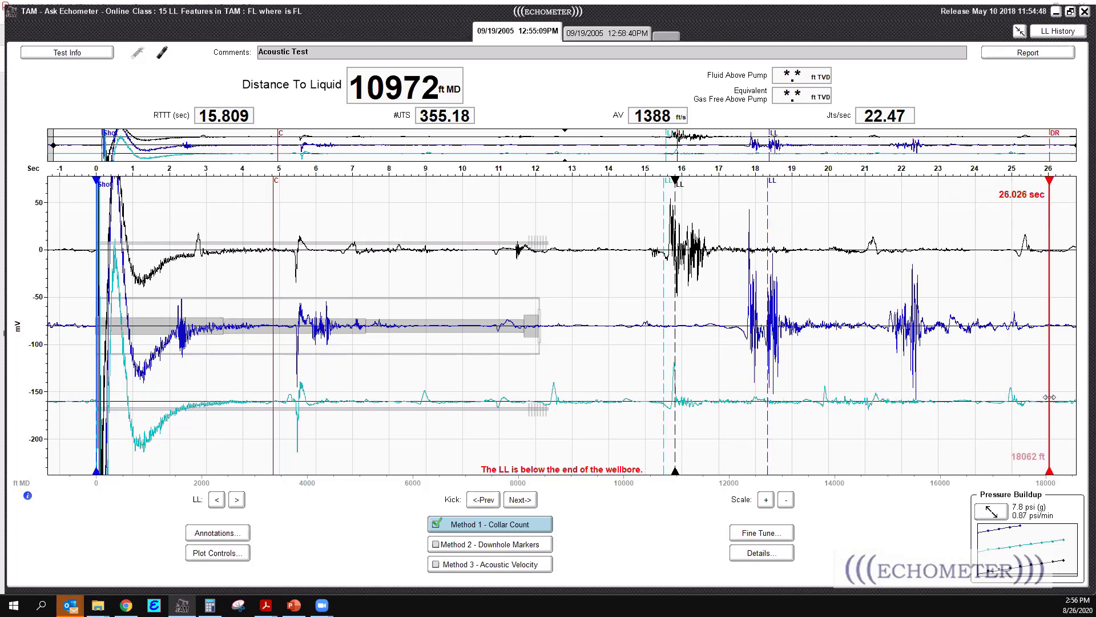
mouse_move(791, 398)
left_mouse_down()
mouse_move(251, 434)
mouse_move(497, 445)
mouse_move(466, 445)
left_mouse_up()
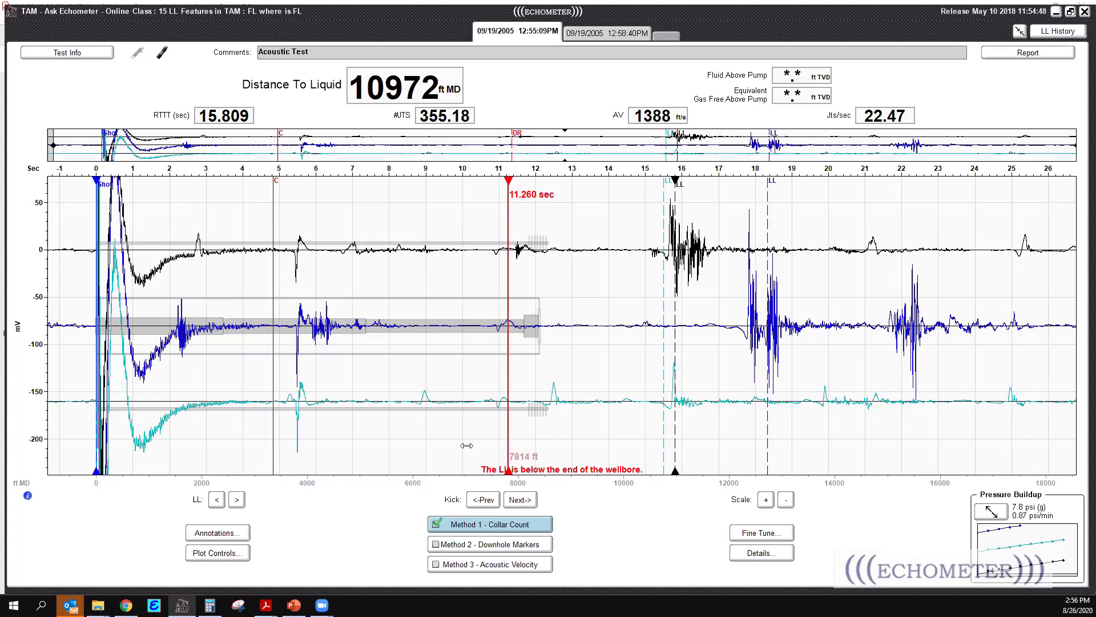
mouse_move(318, 464)
left_mouse_down()
mouse_move(295, 474)
mouse_move(497, 476)
mouse_move(297, 512)
left_mouse_up()
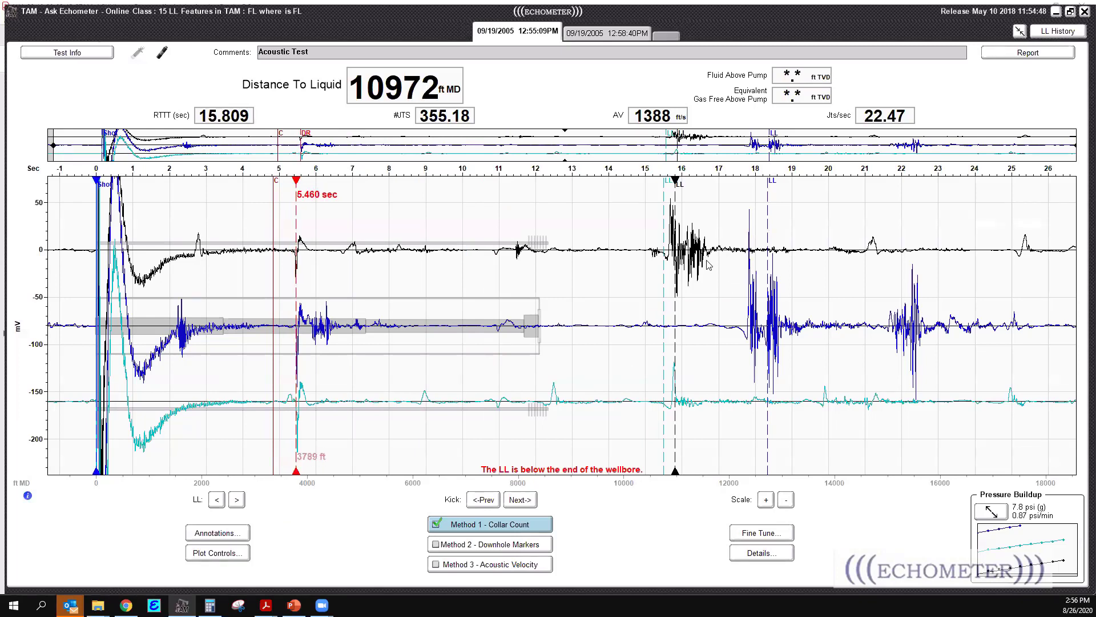
left_click_drag(678, 309, 298, 406)
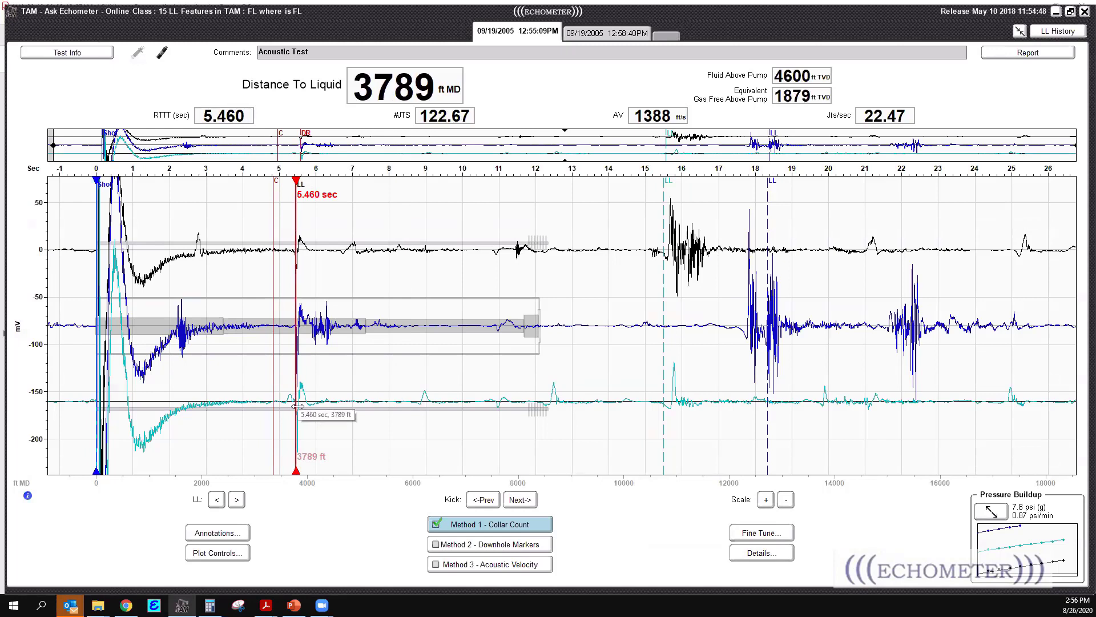
- Clear the 01:01:52PM and 12:58:40PM overlays so only the 12:55:09PM trace is plotted
left_click(227, 533)
left_click(145, 370)
left_click(33, 294)
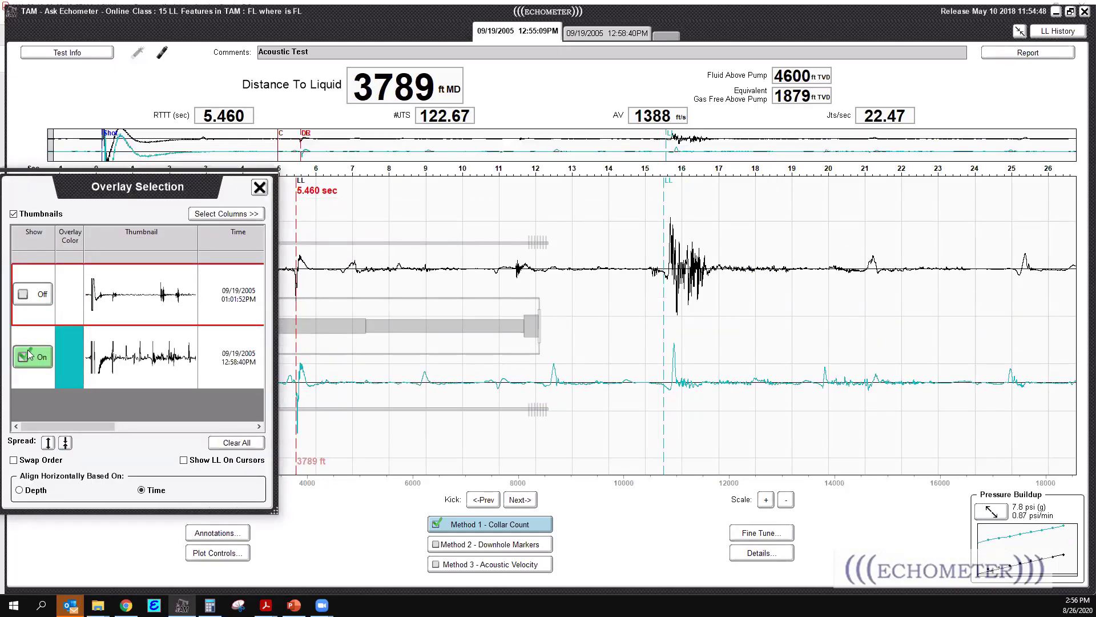
left_click(28, 356)
left_click(33, 294)
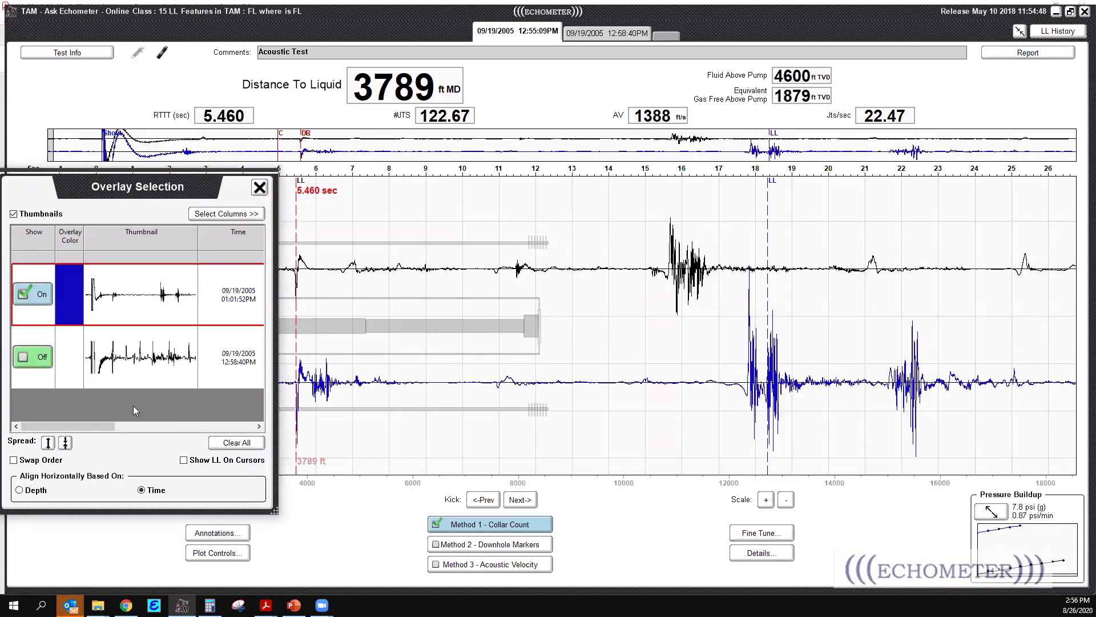
left_click(32, 357)
left_click(236, 443)
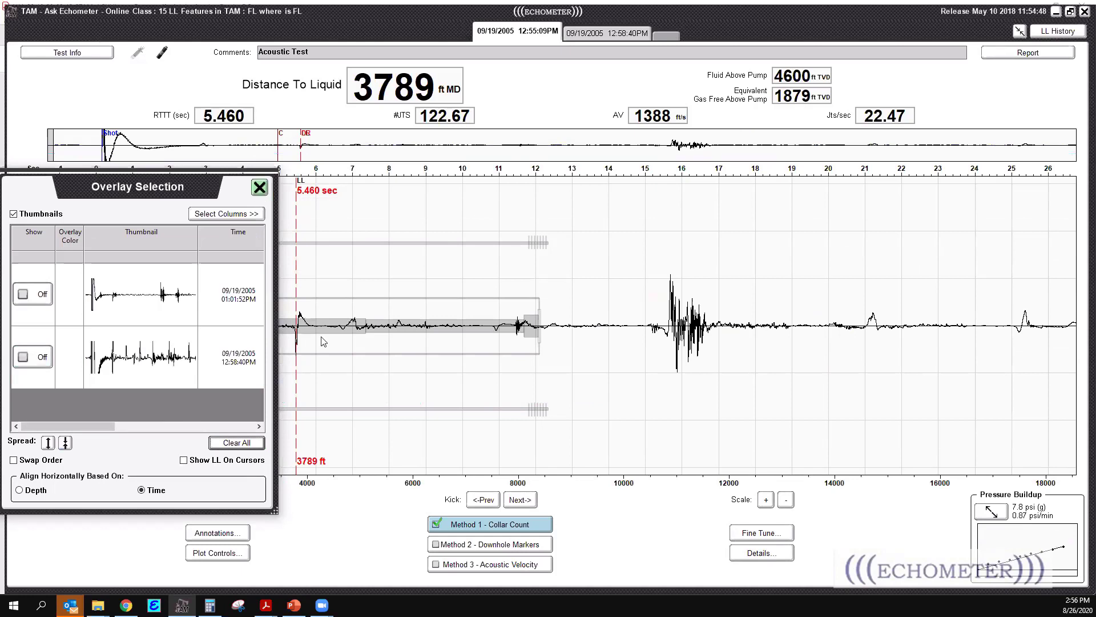
left_click(306, 321)
- Move the depth reference marker away to about 8.625 sec and set the liquid level marker to about 5.440 sec
left_click_drag(296, 351, 411, 369)
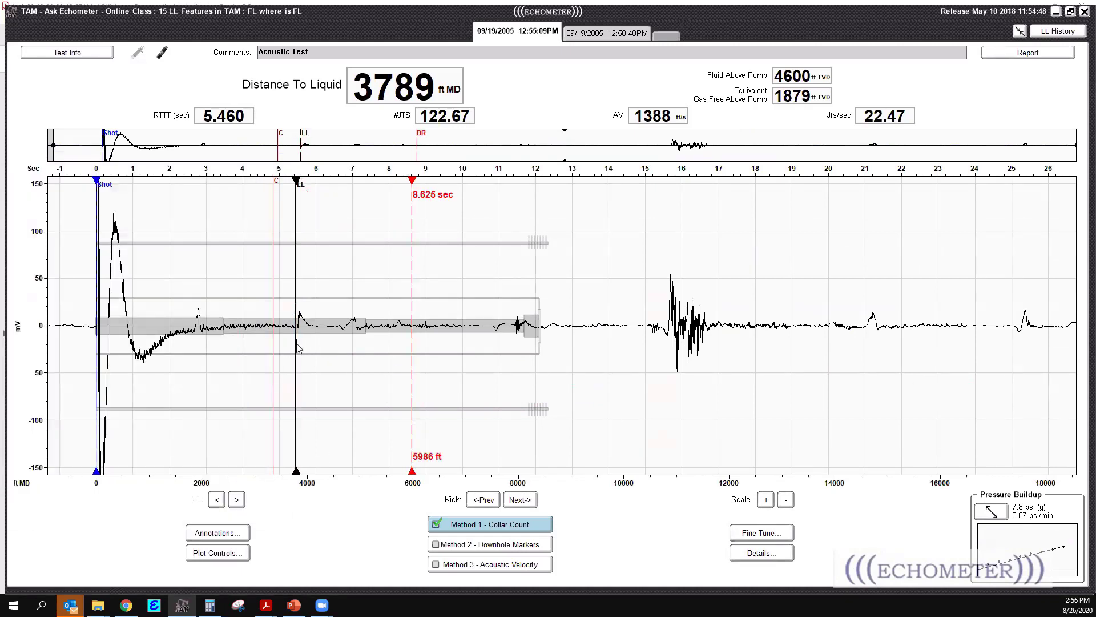
mouse_move(294, 353)
left_click_drag(1077, 145, 561, 169)
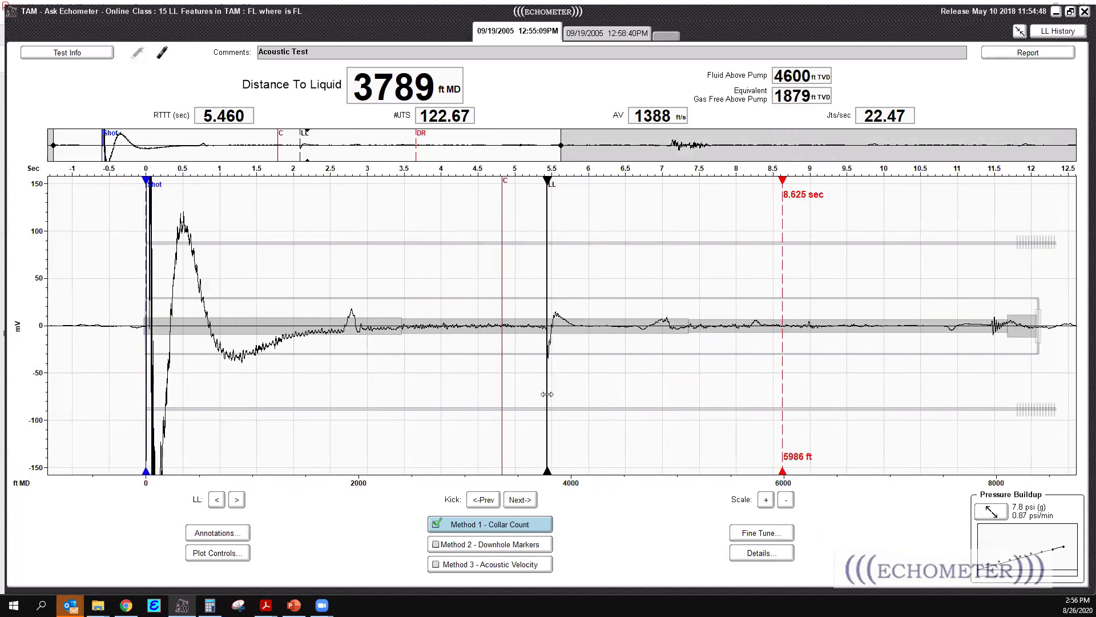
left_click_drag(547, 394, 546, 339)
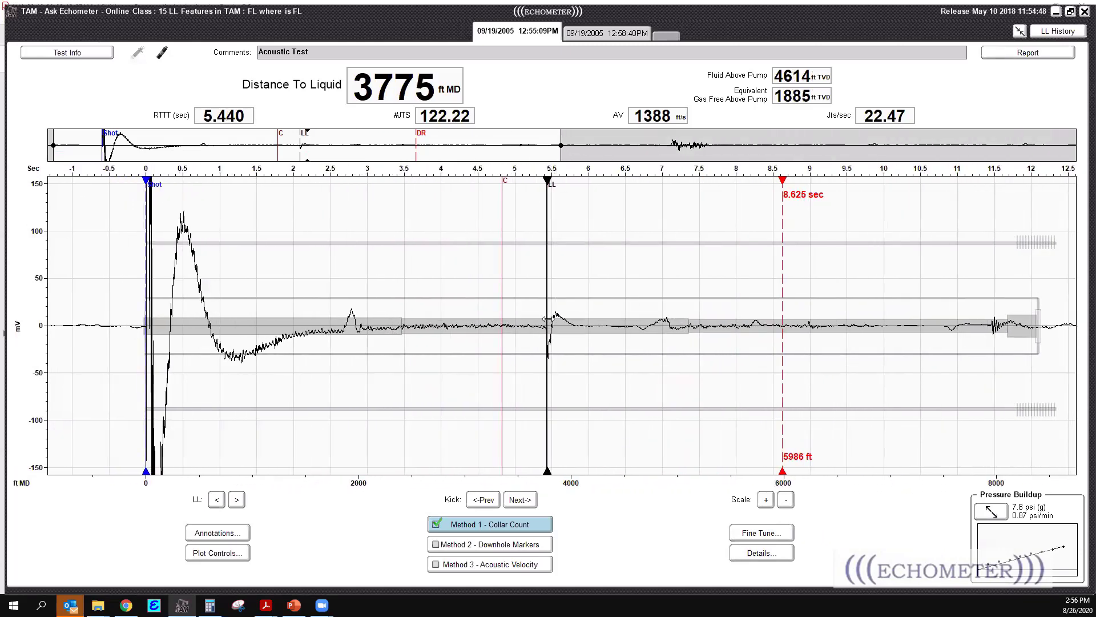
- Fine-tune the liquid level marker to the start of the downkick at about 5.419 sec and reset the kick selection view
left_click(784, 539)
left_click(155, 560)
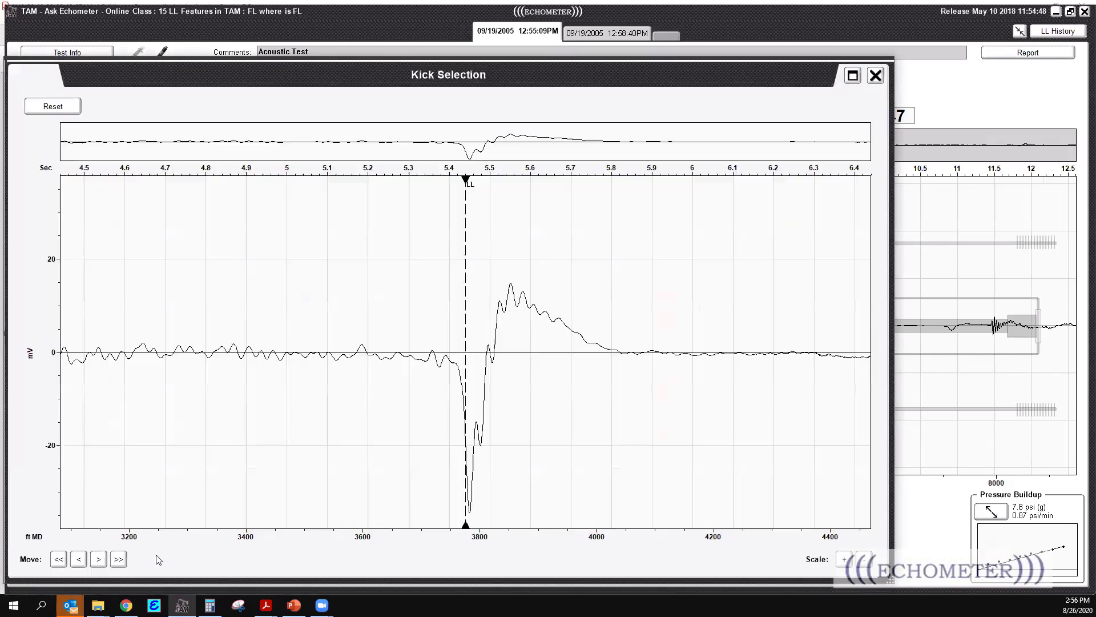
left_click_drag(464, 377, 458, 385)
left_click(100, 560)
mouse_move(460, 401)
left_mouse_down()
mouse_move(594, 396)
mouse_move(459, 420)
mouse_move(458, 440)
left_mouse_up()
left_click_drag(466, 387, 455, 383)
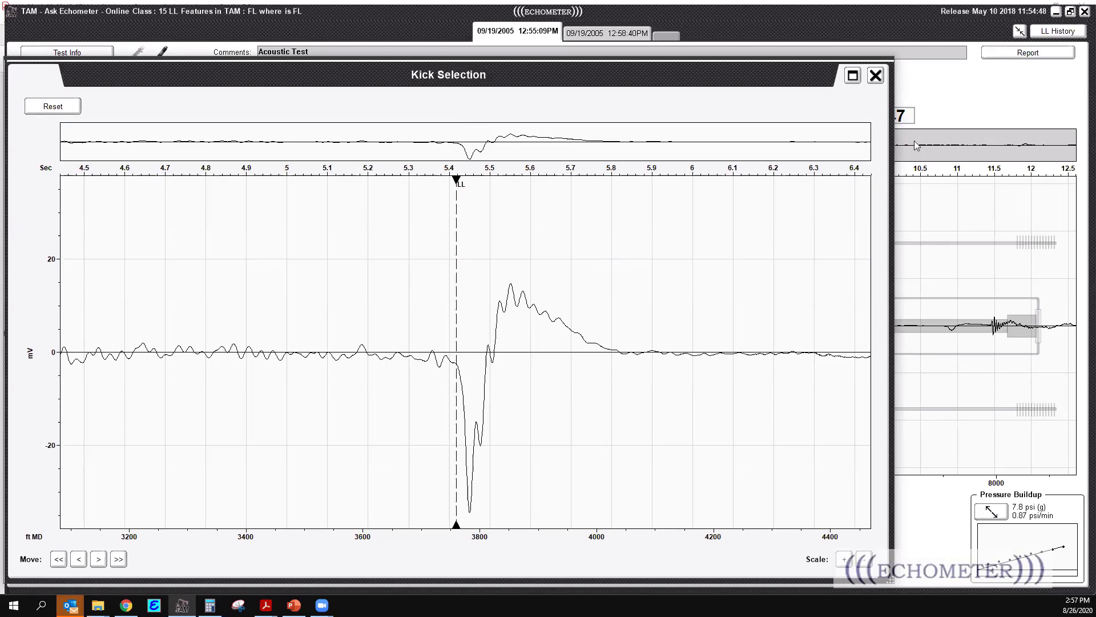
left_click(57, 109)
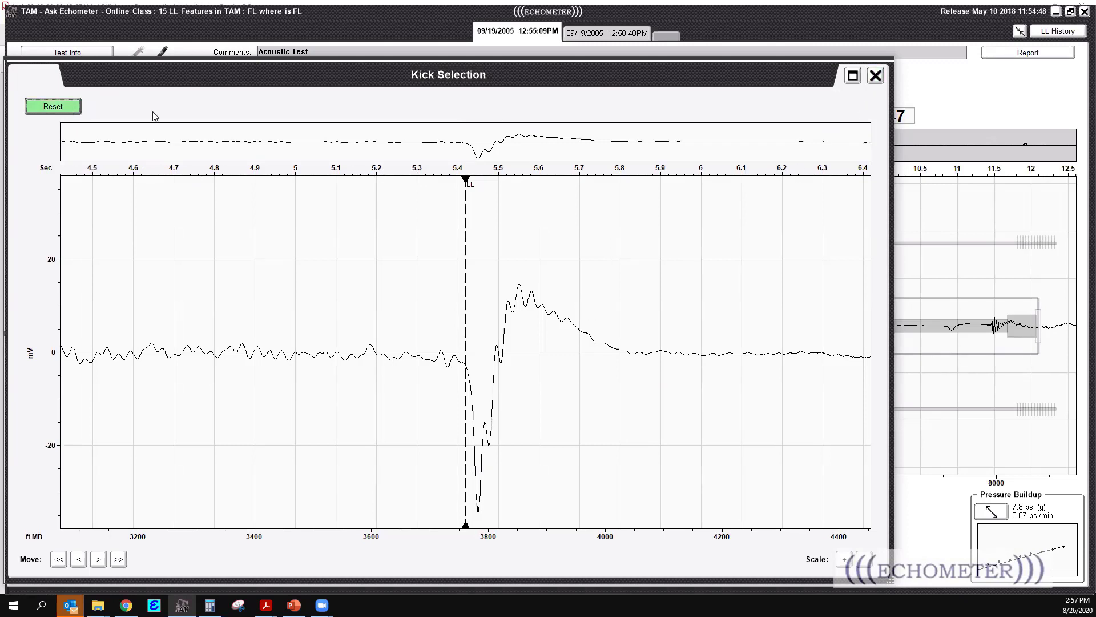
left_click(875, 75)
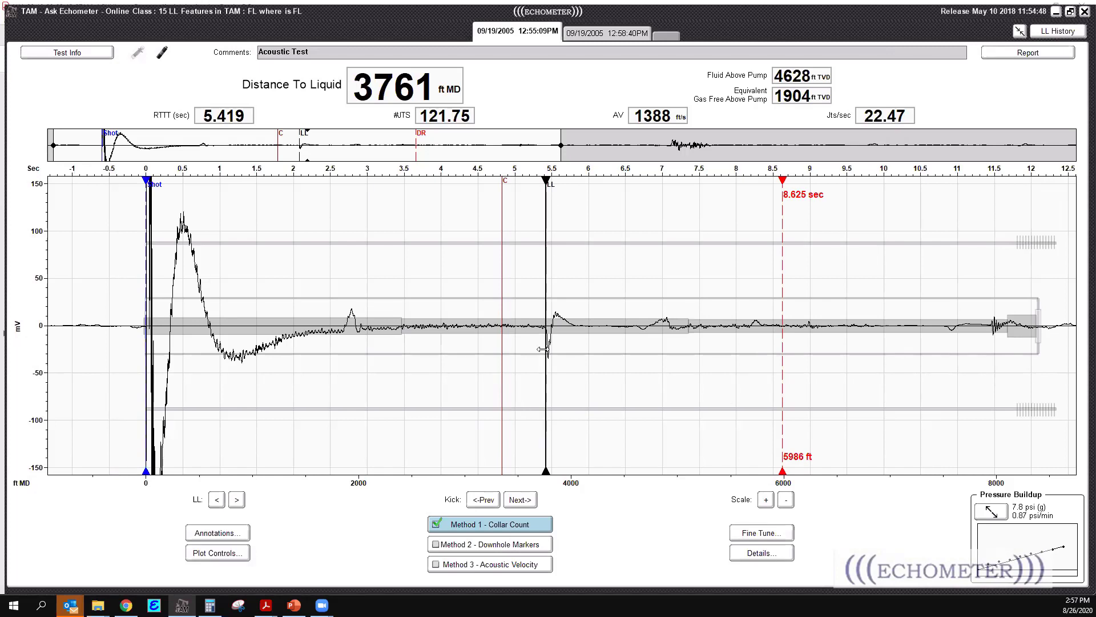
mouse_move(543, 349)
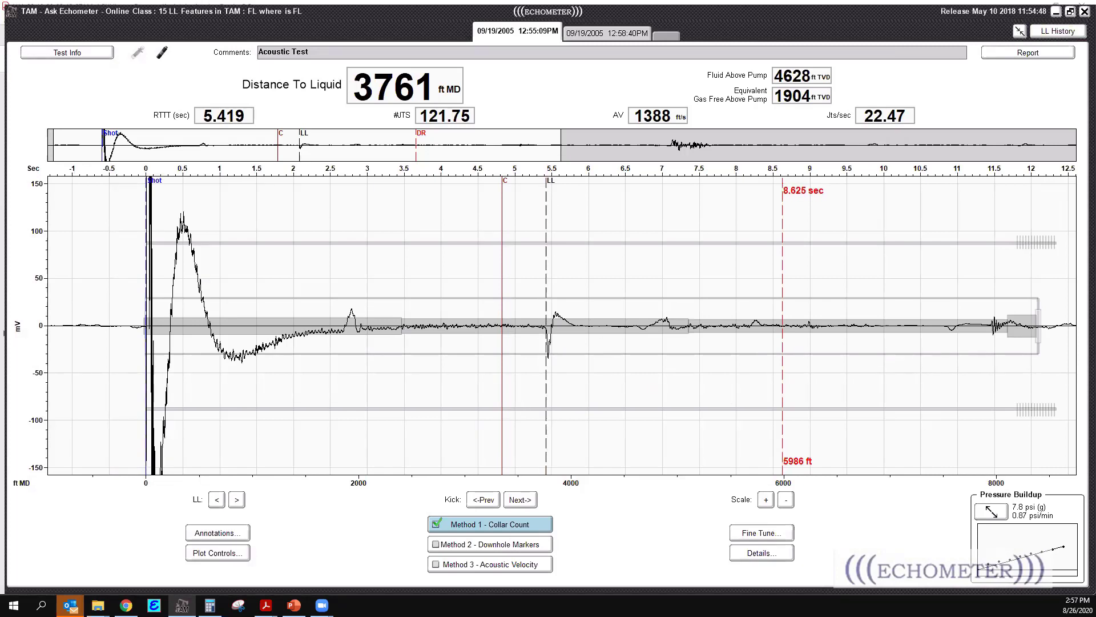
left_click(293, 606)
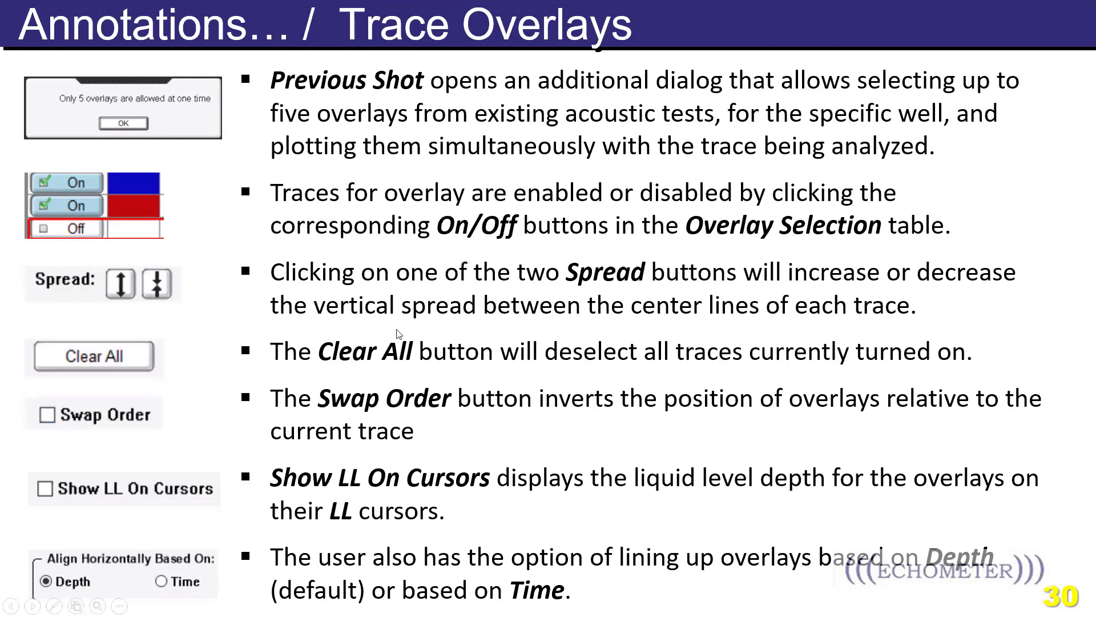
left_click(399, 335)
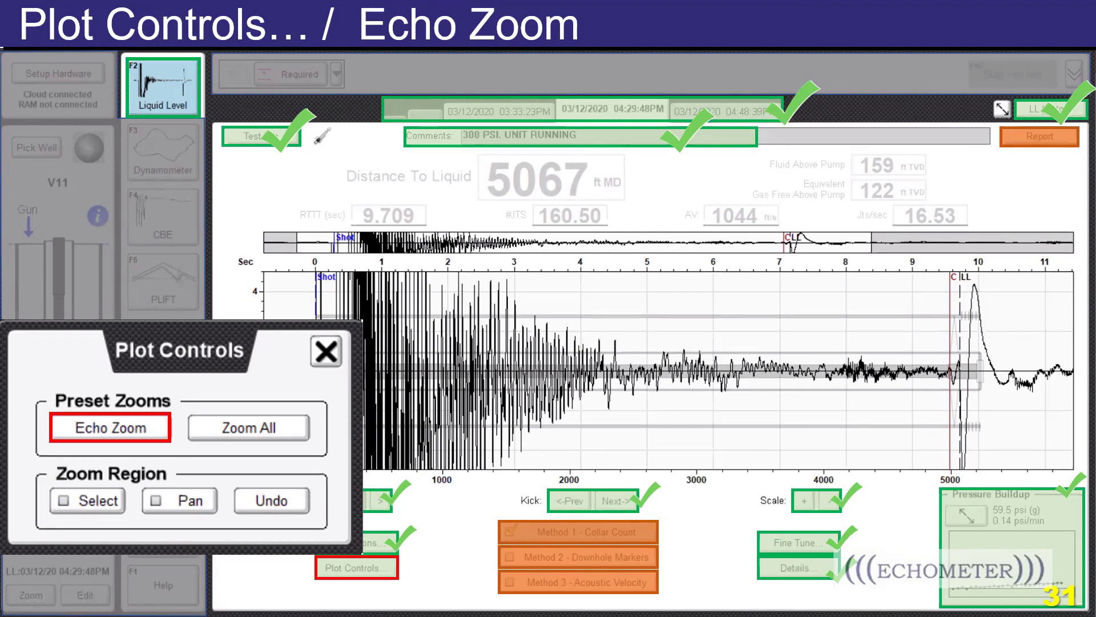
left_click(117, 428)
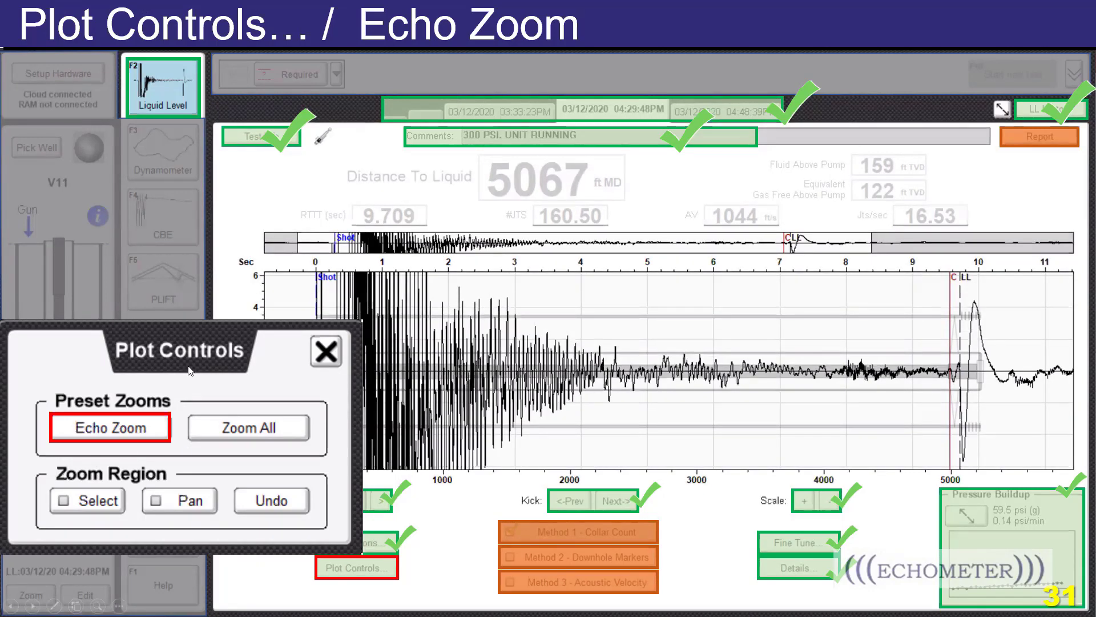
left_click(145, 434)
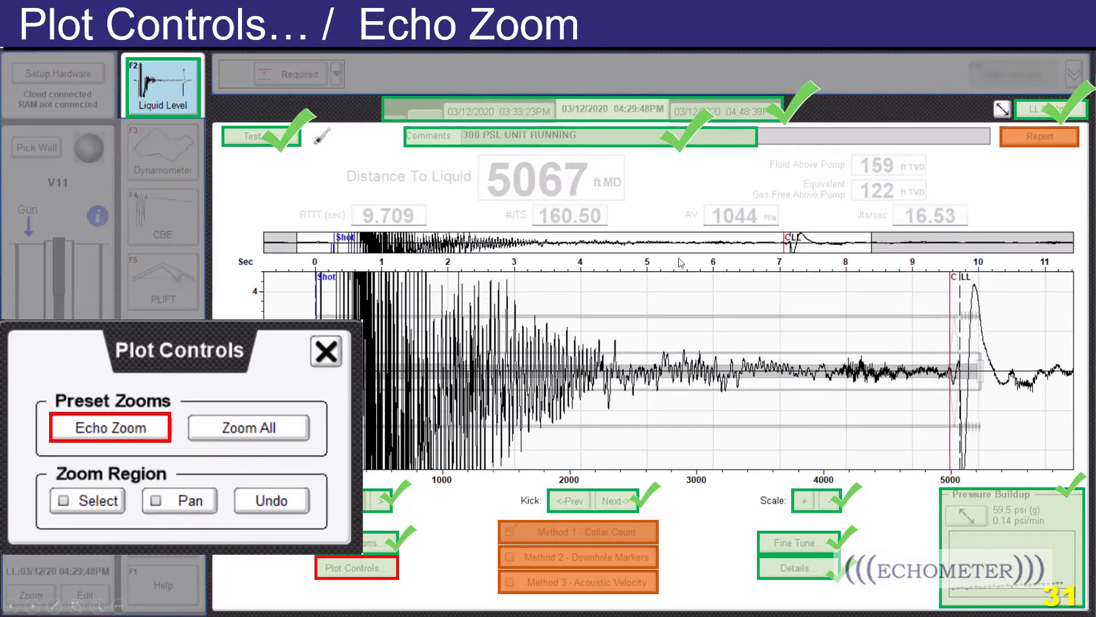
left_click(112, 435)
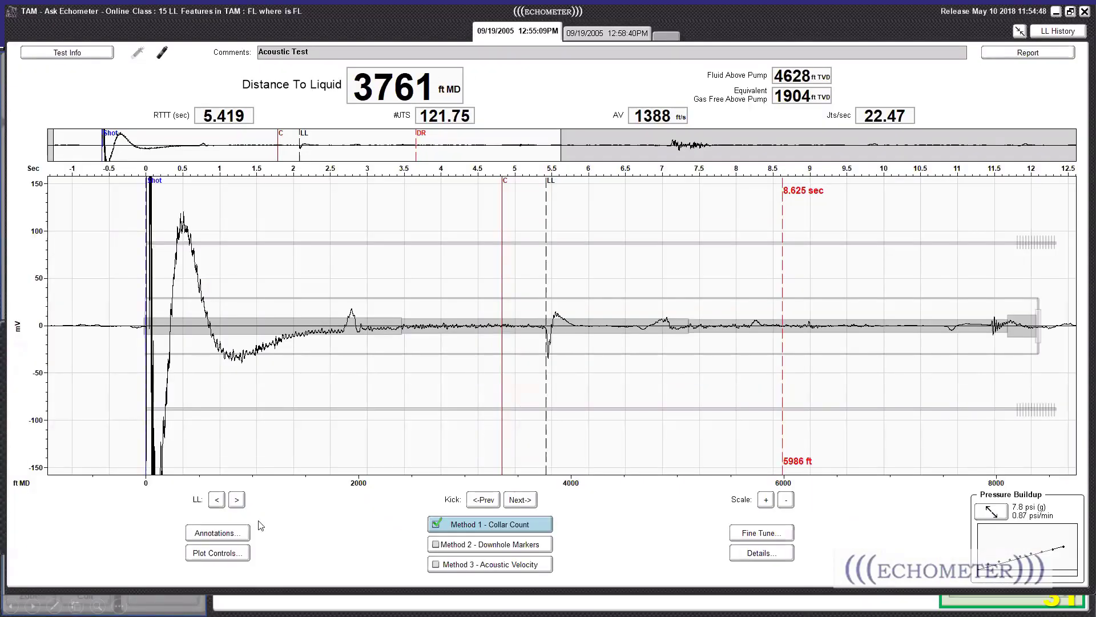
- Apply the Echo Zoom preset to the 12:55:09PM trace
left_click(225, 533)
left_click(226, 552)
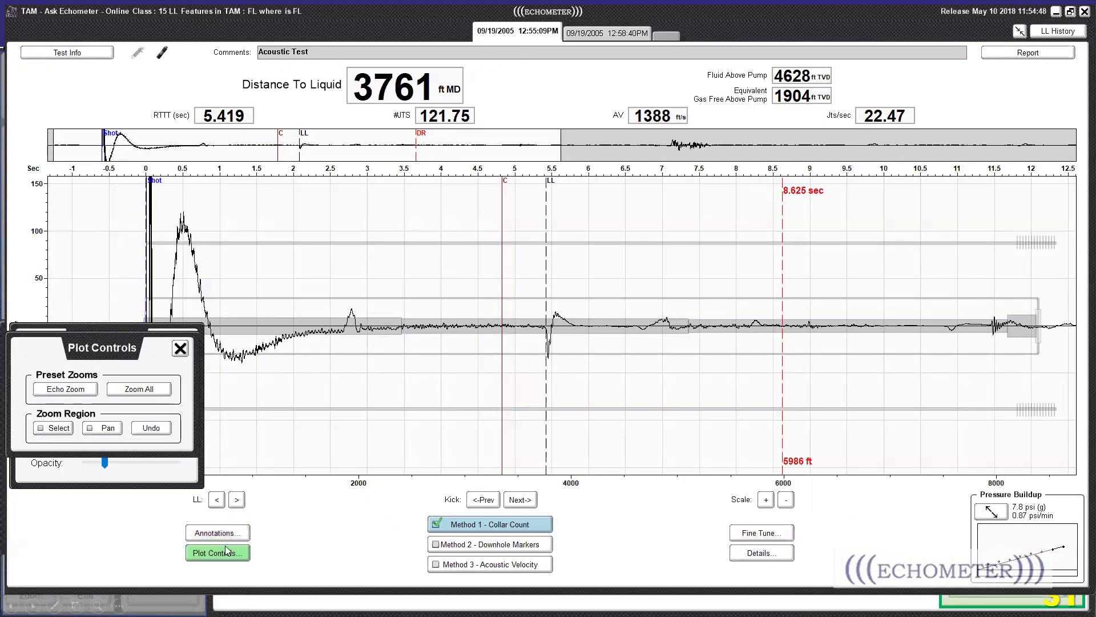
left_click(66, 389)
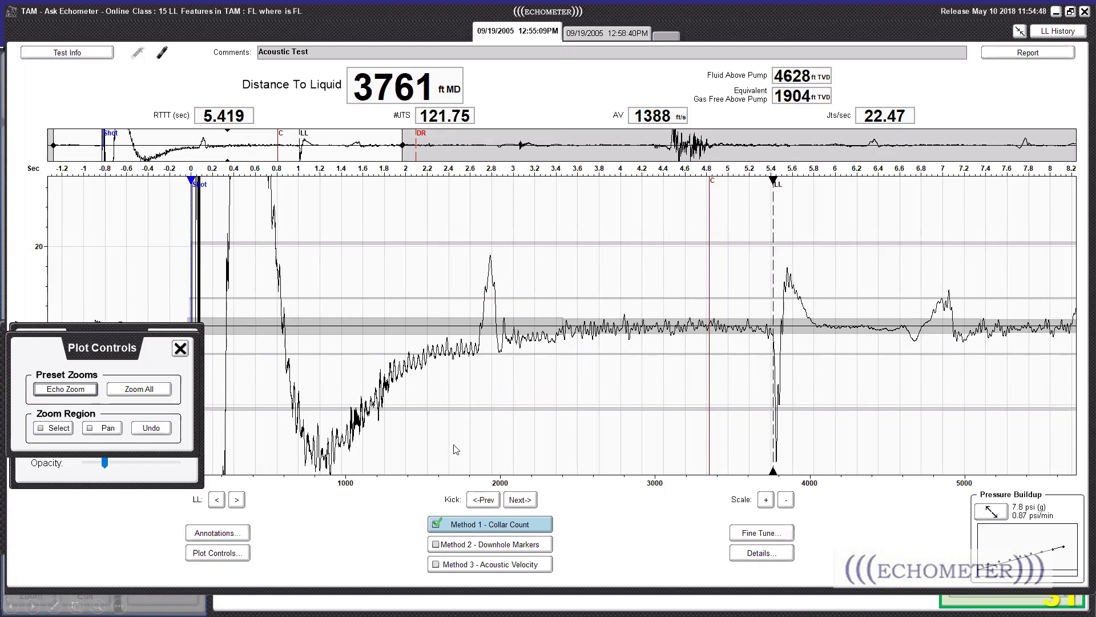
key("alt")
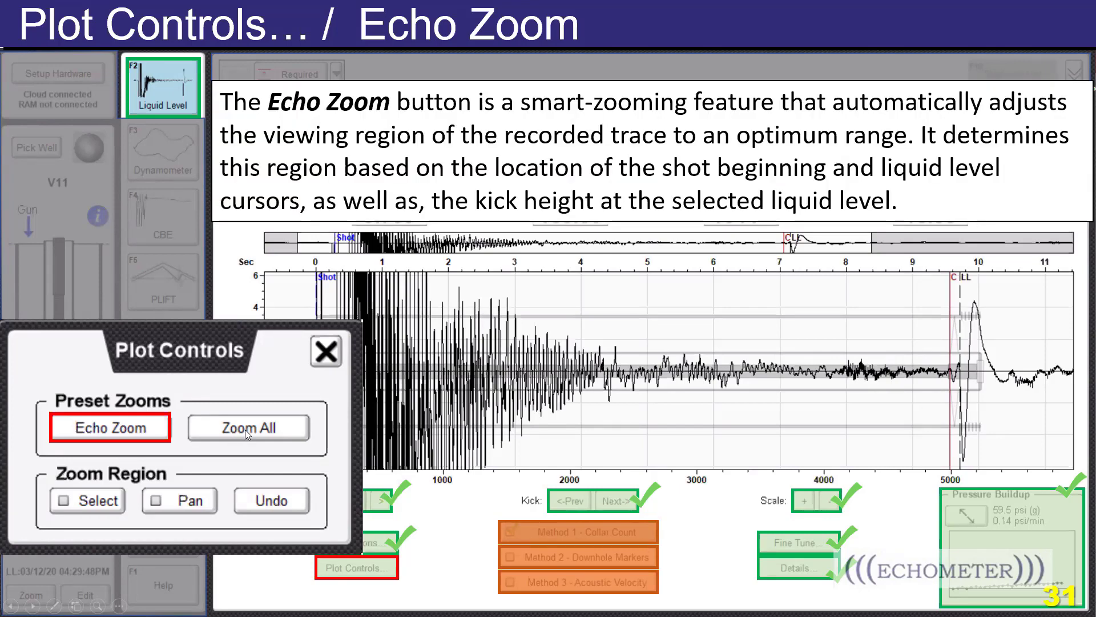
- Apply the Zoom All preset to show the full trace, move the plot controls clear of the plot and increase the vertical scale twice
left_click(245, 430)
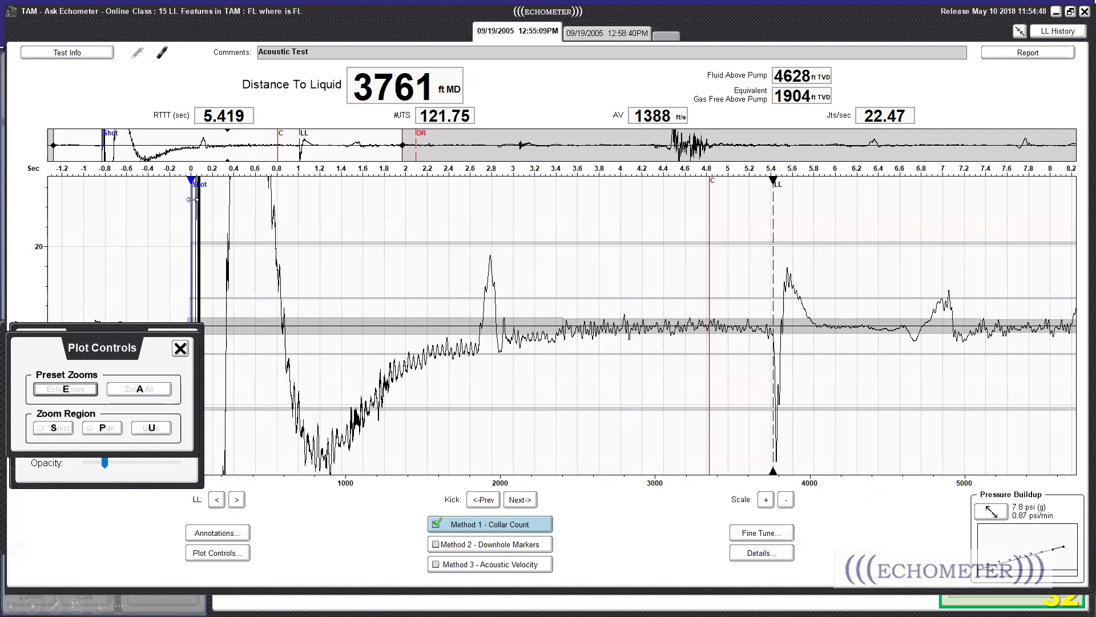
left_click(137, 392)
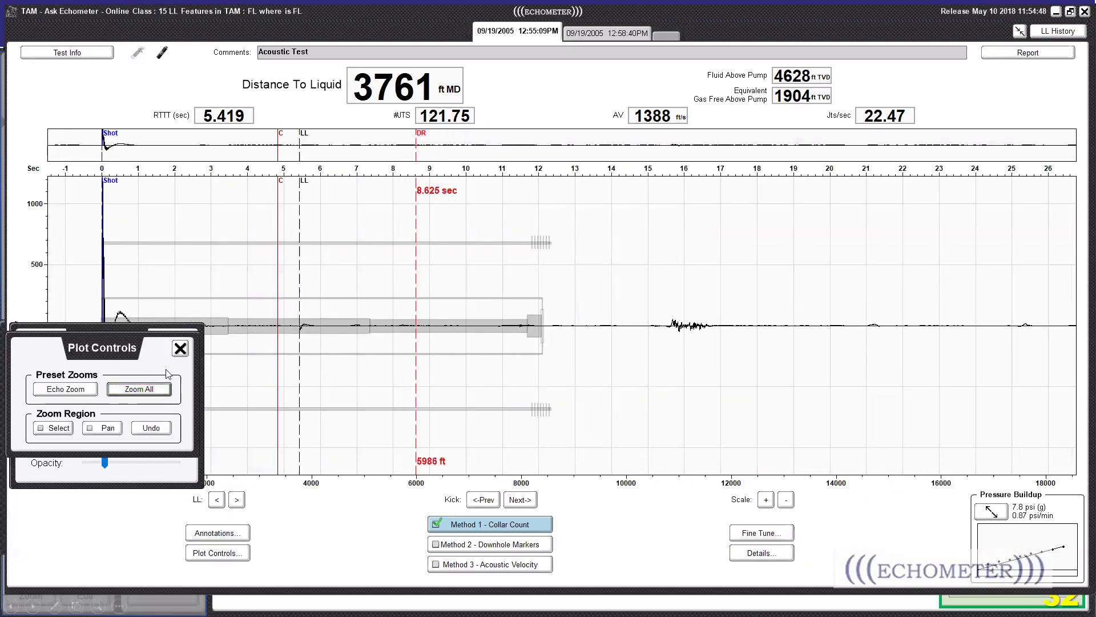
left_click_drag(121, 348, 129, 506)
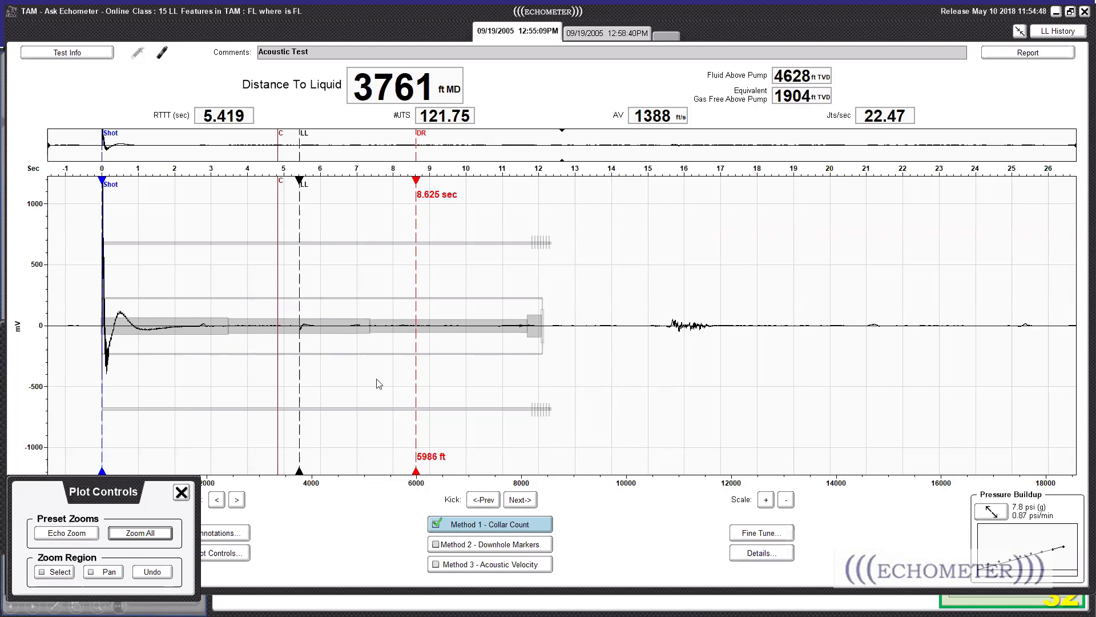
left_click(766, 501)
left_click(766, 500)
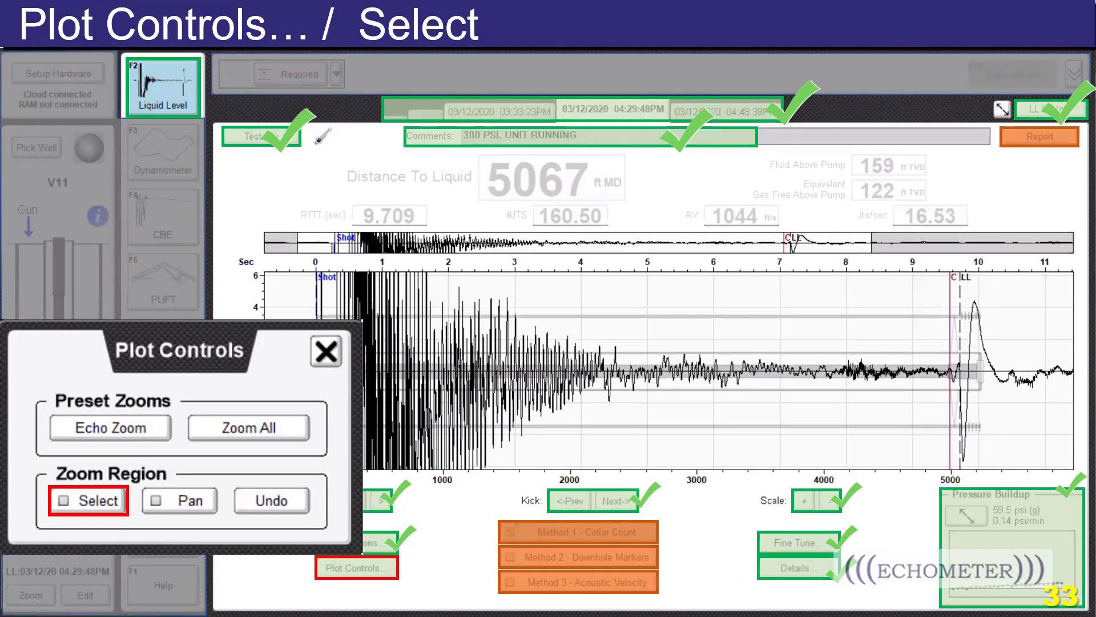
left_click(88, 500)
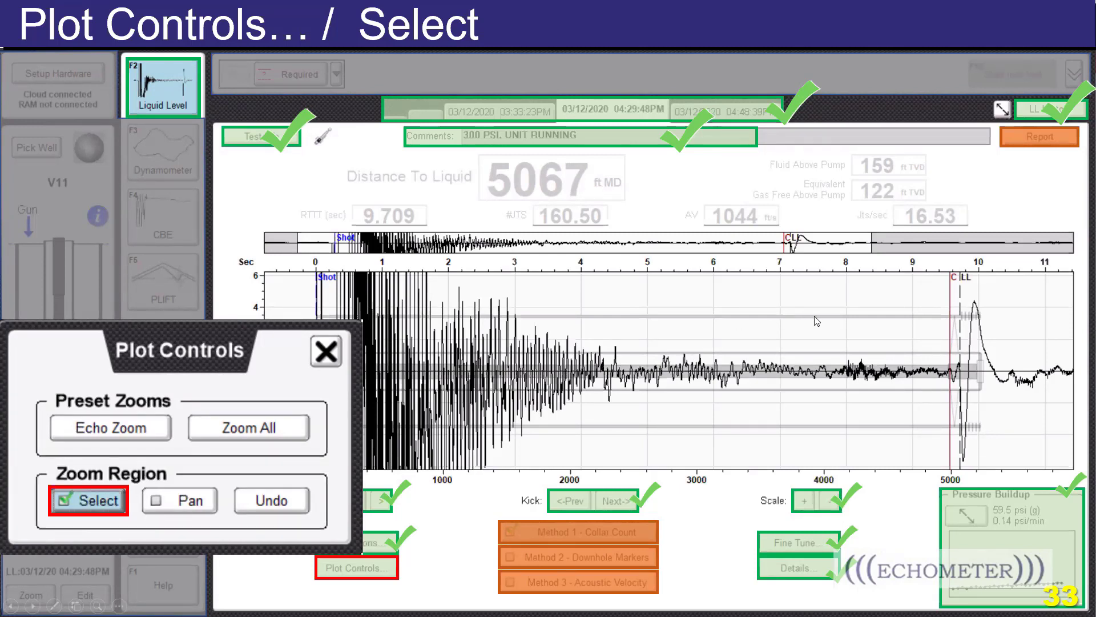
left_click(825, 307)
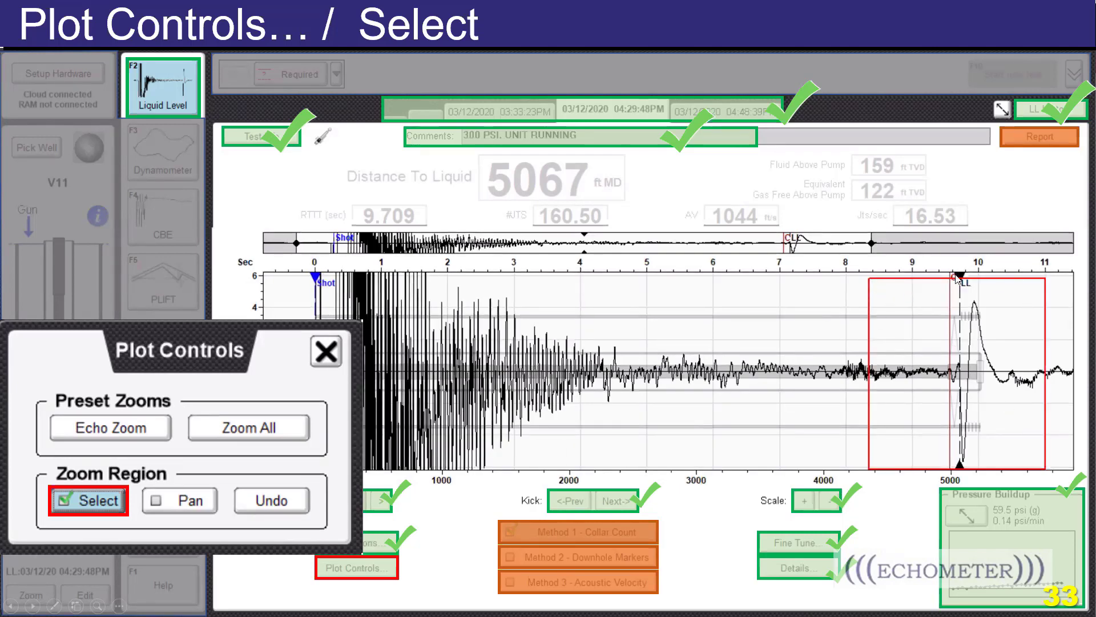
left_click(1034, 456)
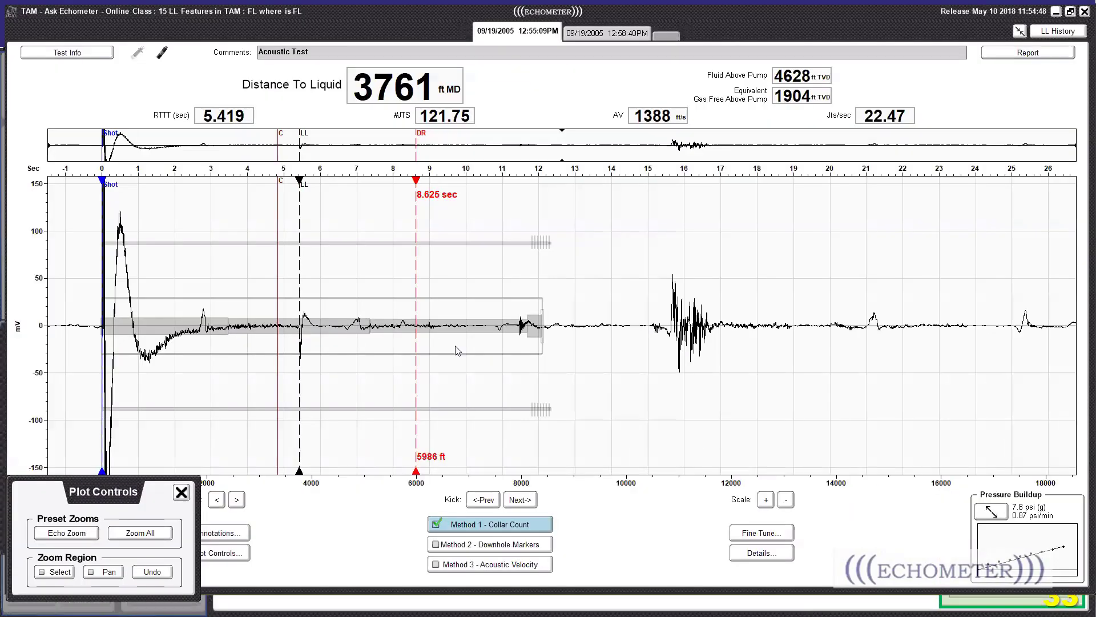
- Zoom into a selected region around the liquid level kick, spanning about 5.17 to 6.05 sec
left_click(55, 572)
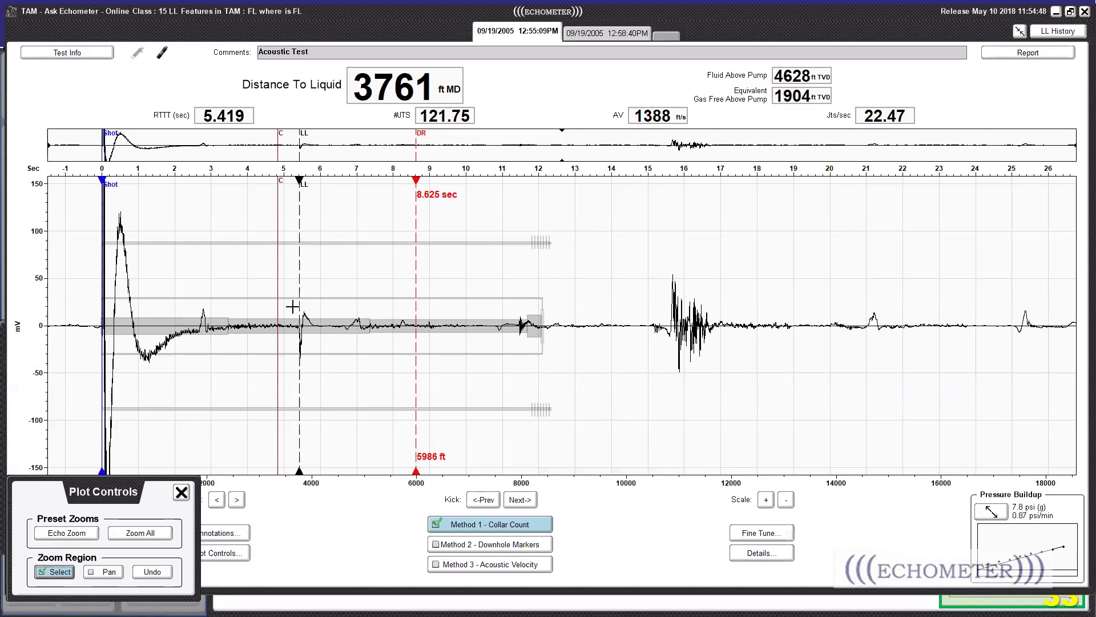
left_click_drag(290, 309, 322, 368)
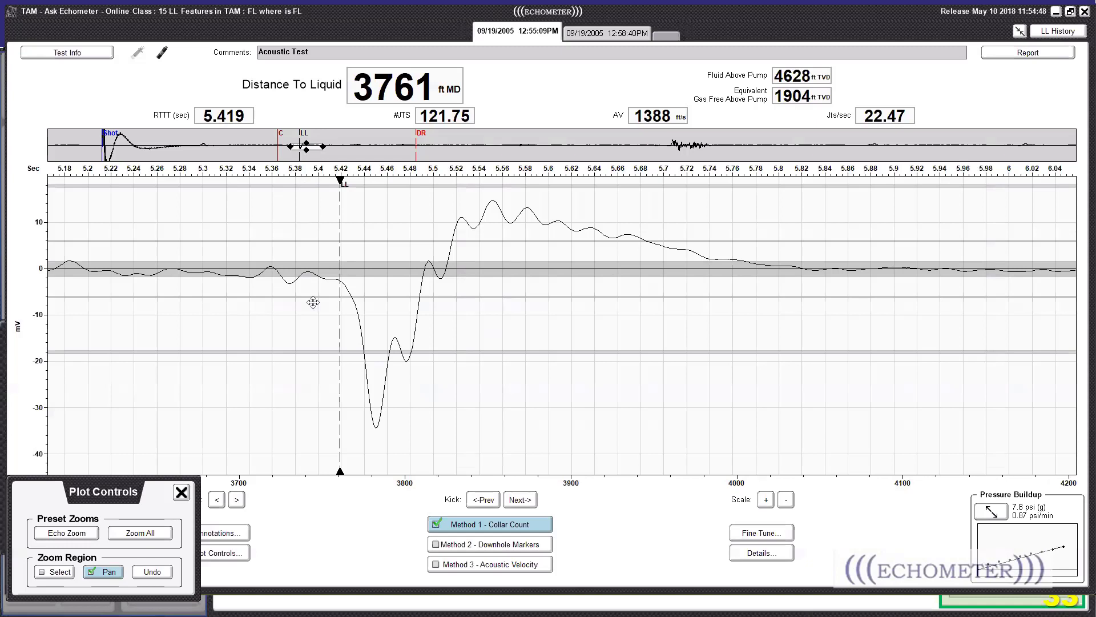
key("alt")
- Apply the Echo Zoom preset and pan along the trace to about 16.7 sec and back to the shot
left_click(67, 533)
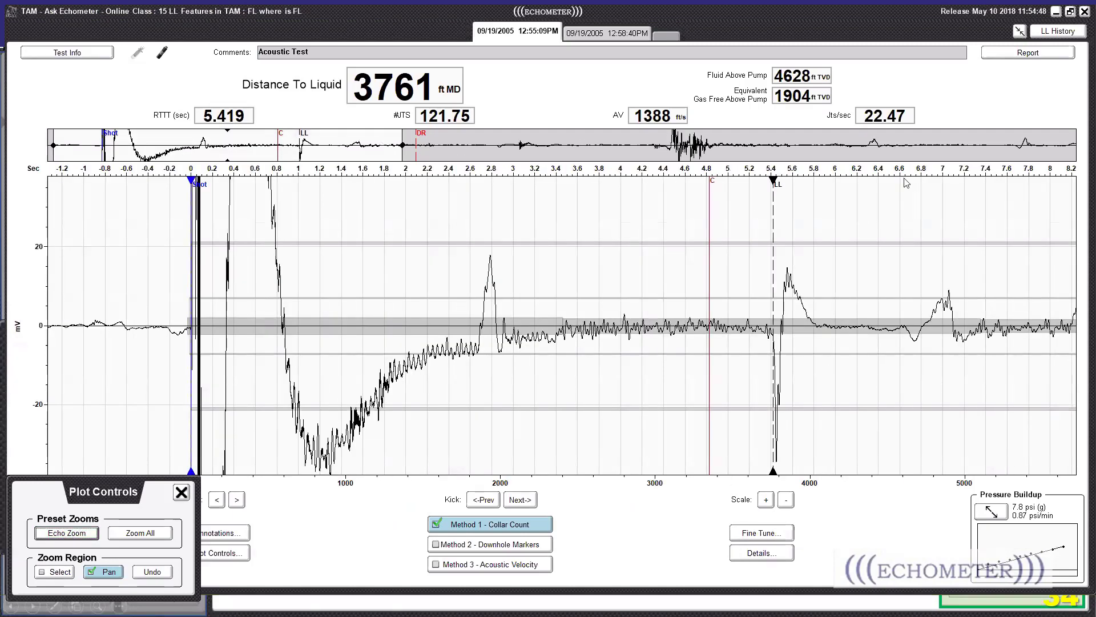
left_click_drag(927, 320, 562, 331)
left_click_drag(746, 337, 374, 341)
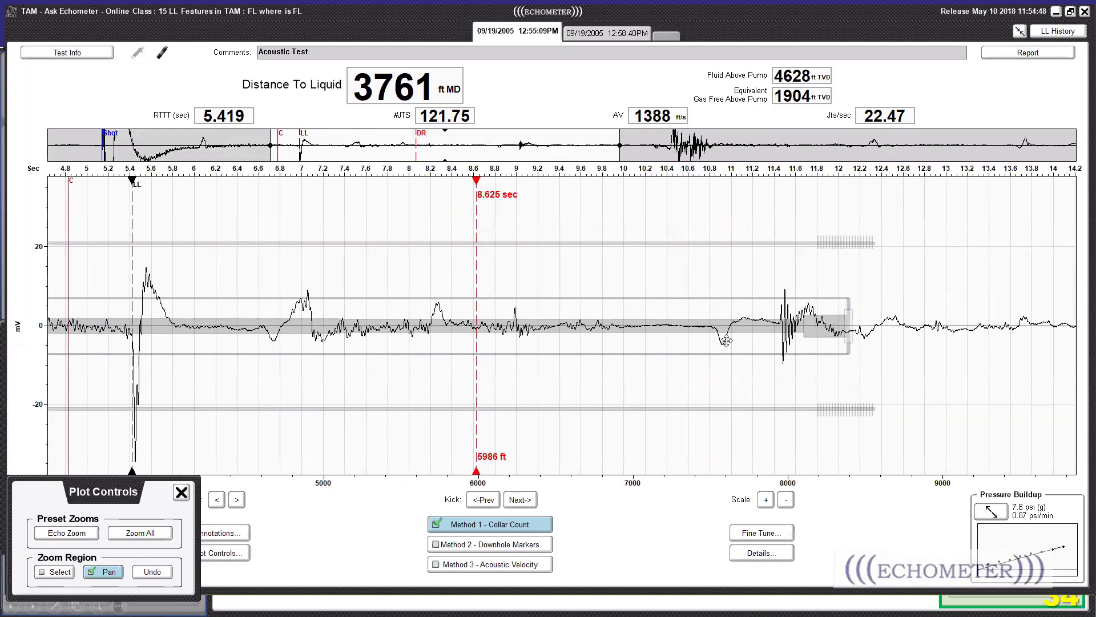
mouse_move(805, 315)
left_mouse_down()
mouse_move(384, 322)
mouse_move(673, 326)
mouse_move(590, 331)
left_mouse_up()
left_click_drag(232, 356, 594, 359)
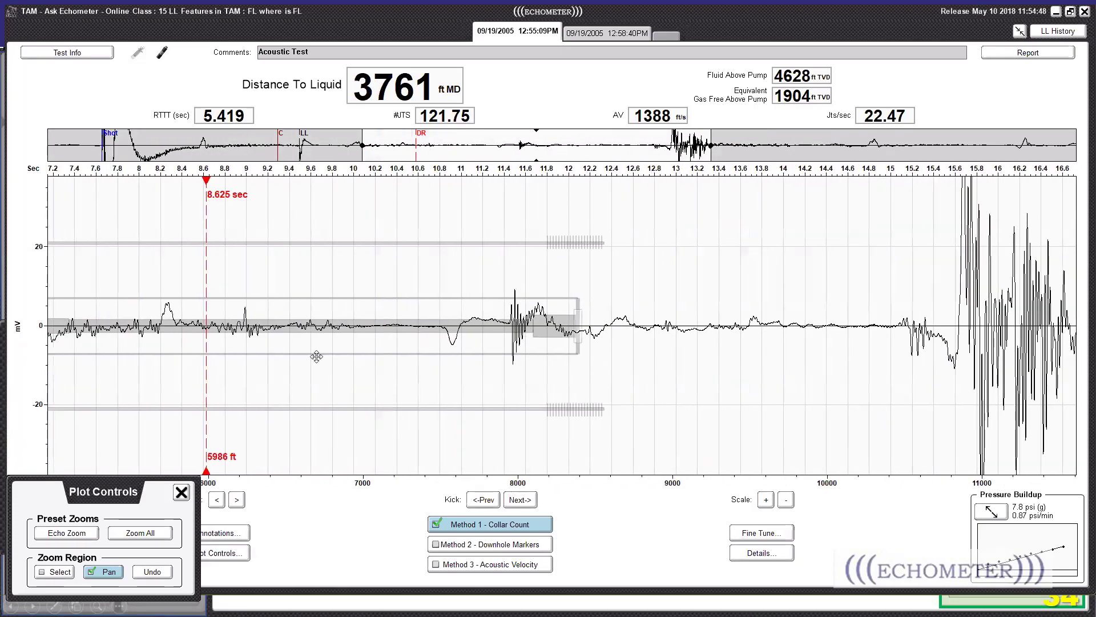
mouse_move(186, 342)
left_mouse_down()
mouse_move(698, 360)
mouse_move(340, 346)
mouse_move(608, 346)
left_mouse_up()
left_click_drag(497, 343, 558, 344)
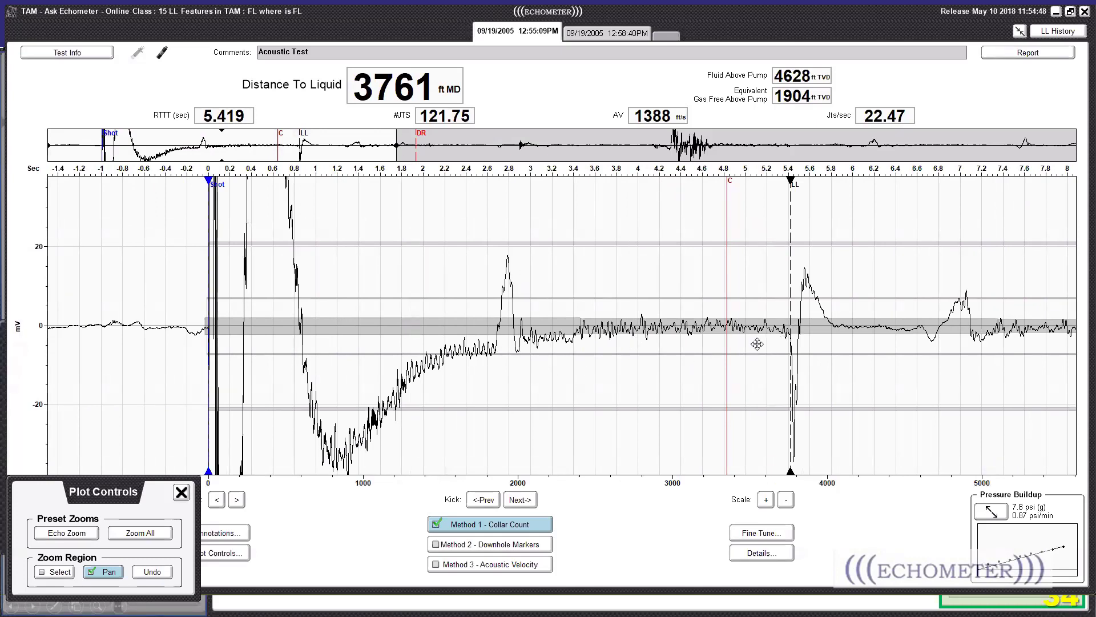
- Undo the pan and zoom changes back to the full trace and shift the plot controls slightly upward
left_click(153, 571)
left_click(153, 572)
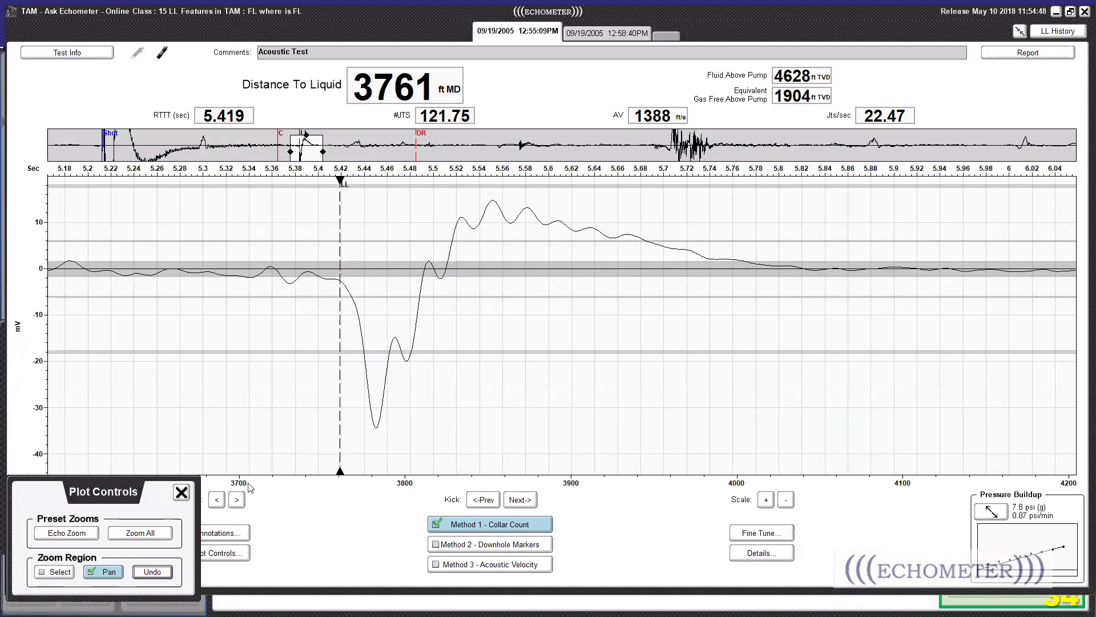
left_click(153, 572)
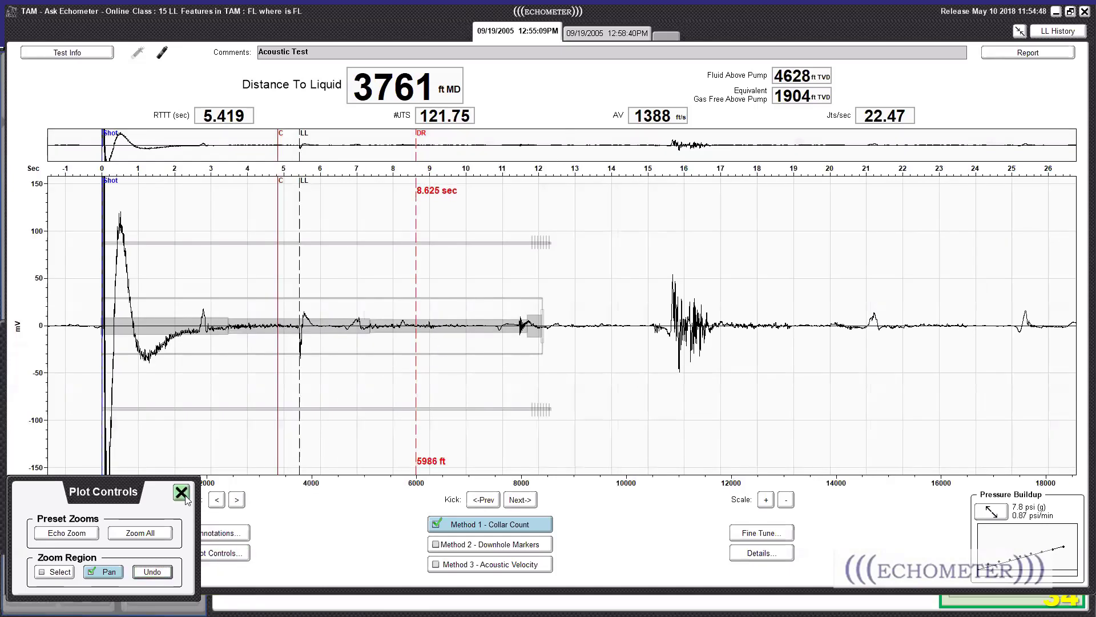
left_click_drag(132, 494, 133, 479)
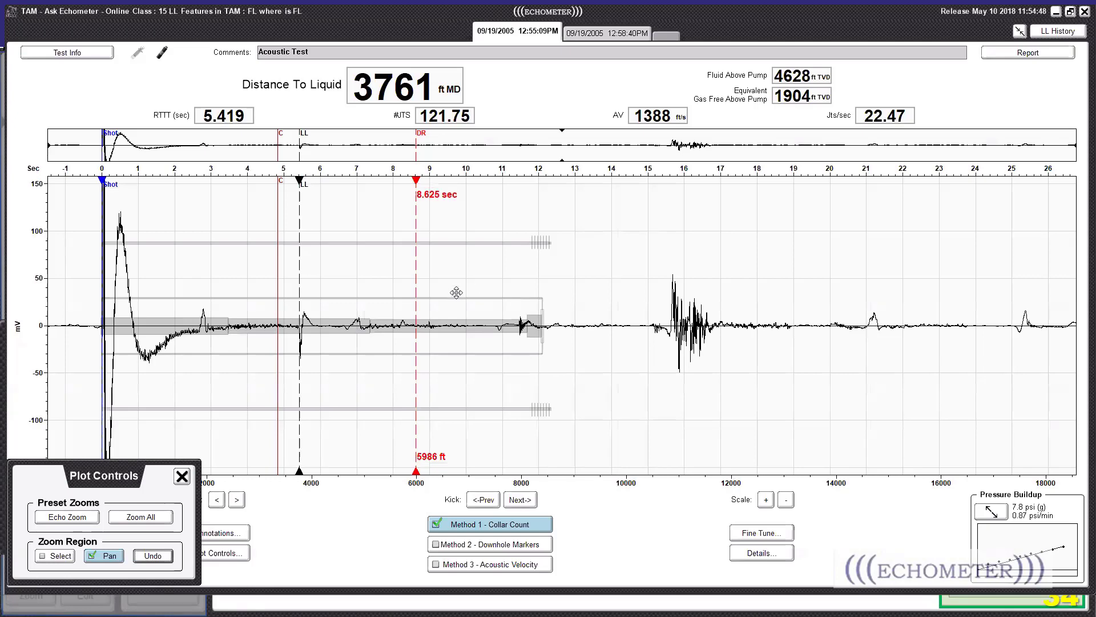
key("alt")
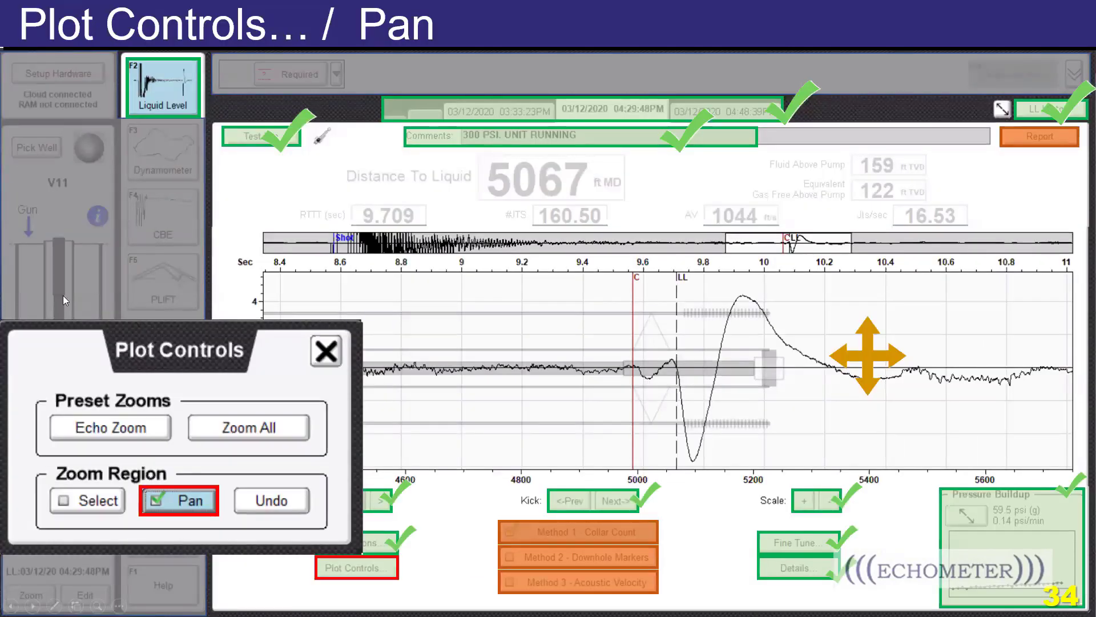
left_click(290, 500)
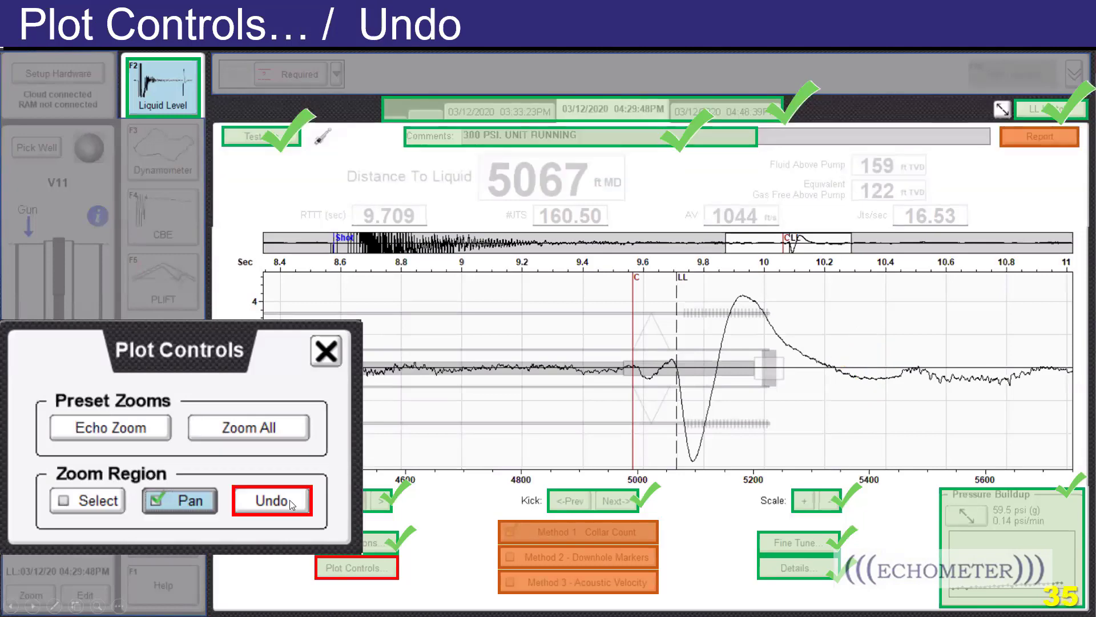
left_click(289, 499)
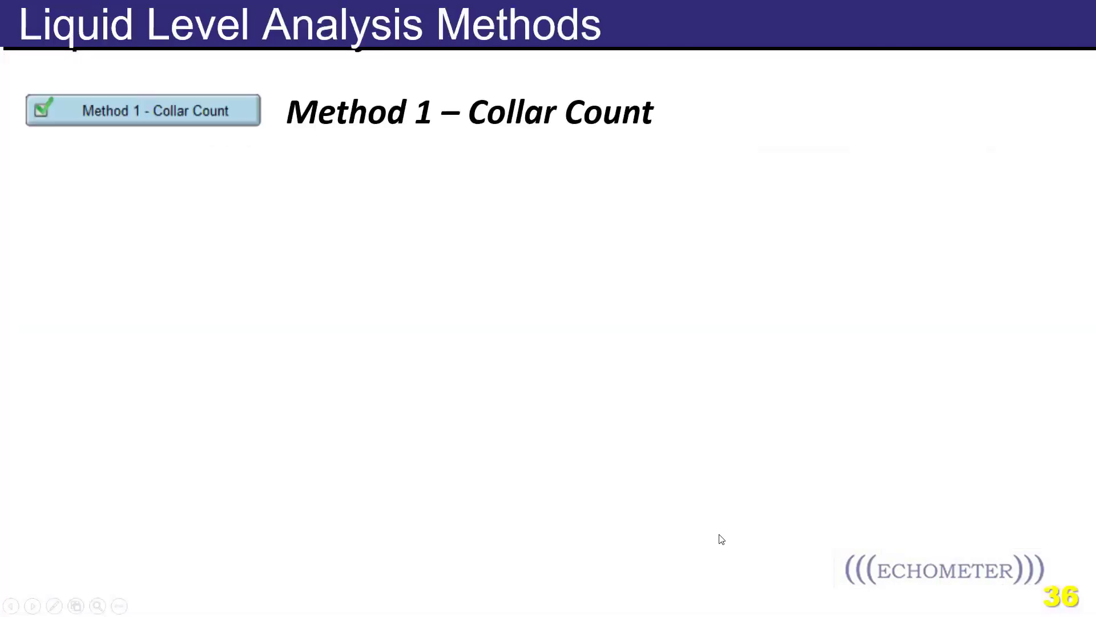
left_click(720, 533)
key("Left")
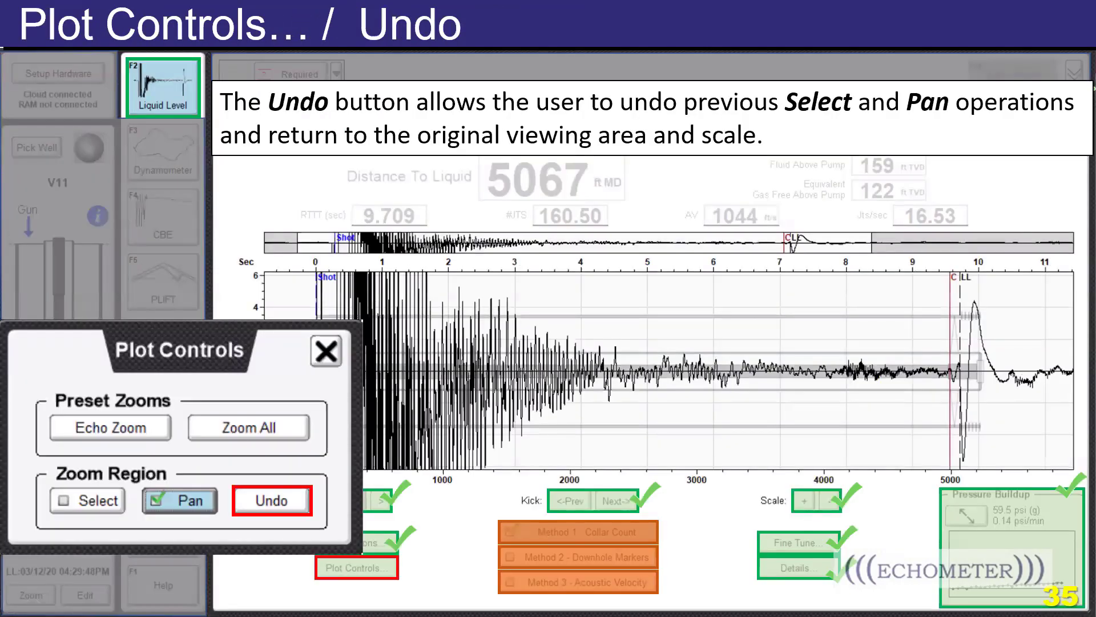
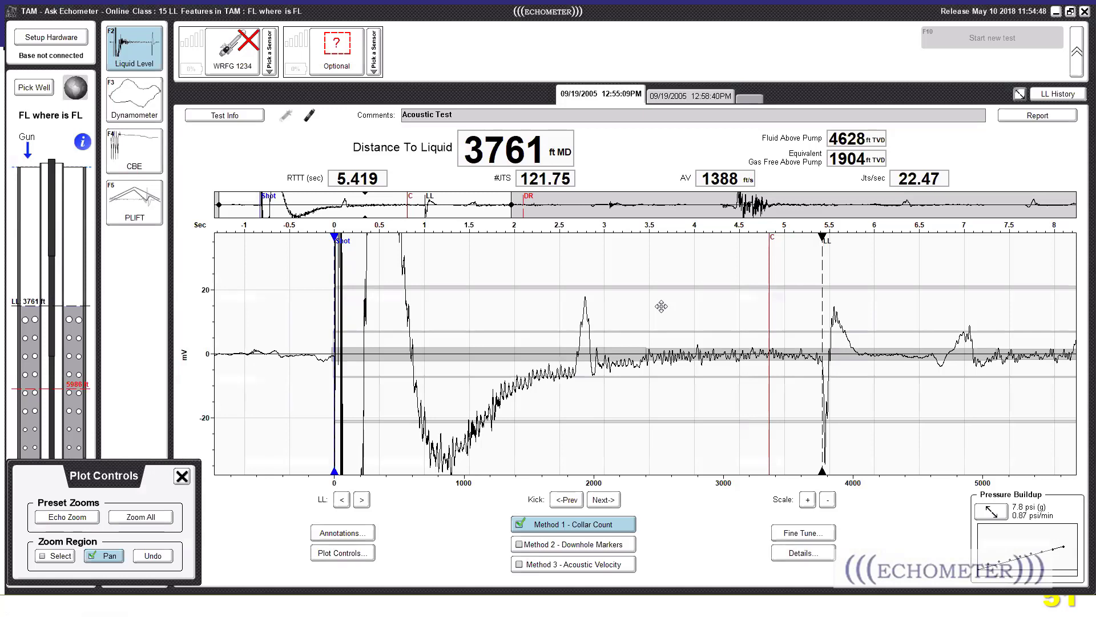
- Open the shot details to examine the pulse type, shot path and well state
left_click(800, 553)
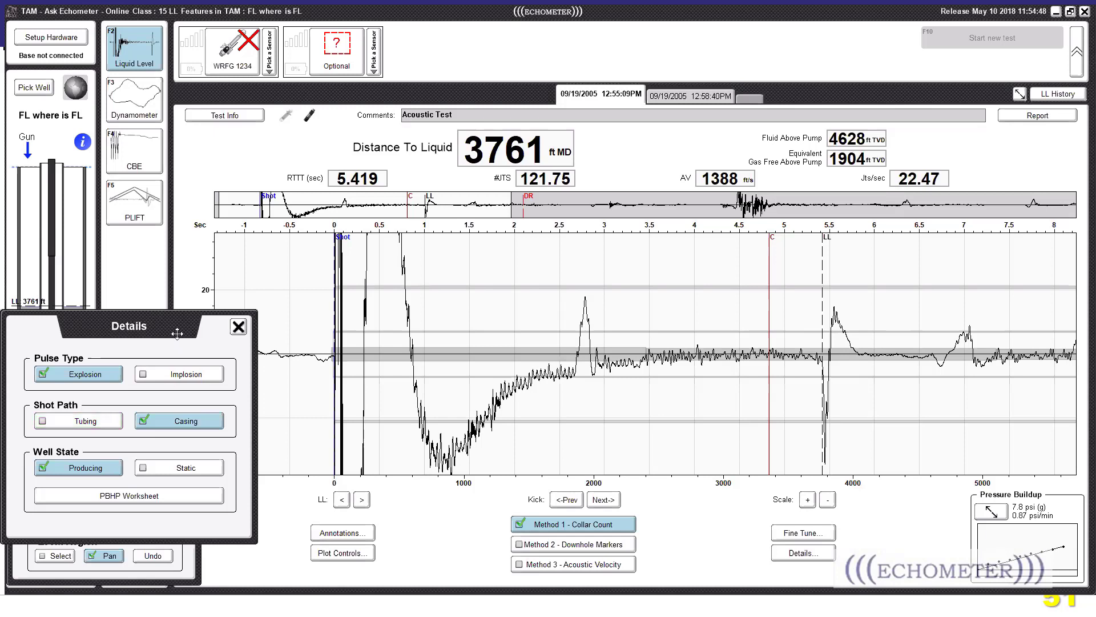
left_click_drag(177, 333, 175, 328)
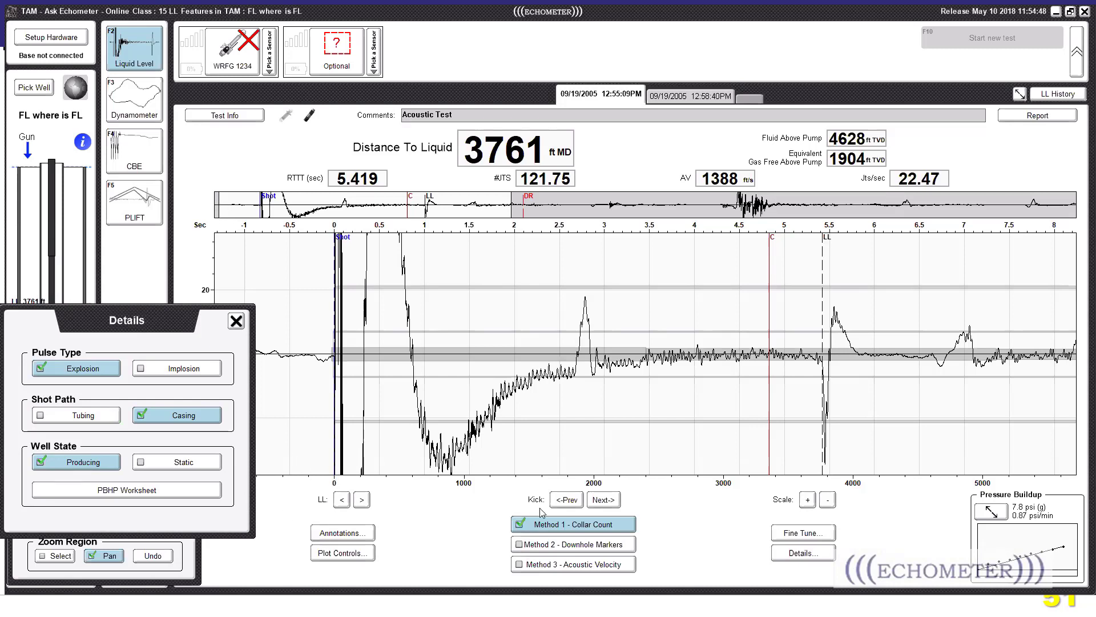
- Load well V11 from the 15 LL Features in TAM group and show its 06/19/2020 09:12:07AM test
left_click(35, 88)
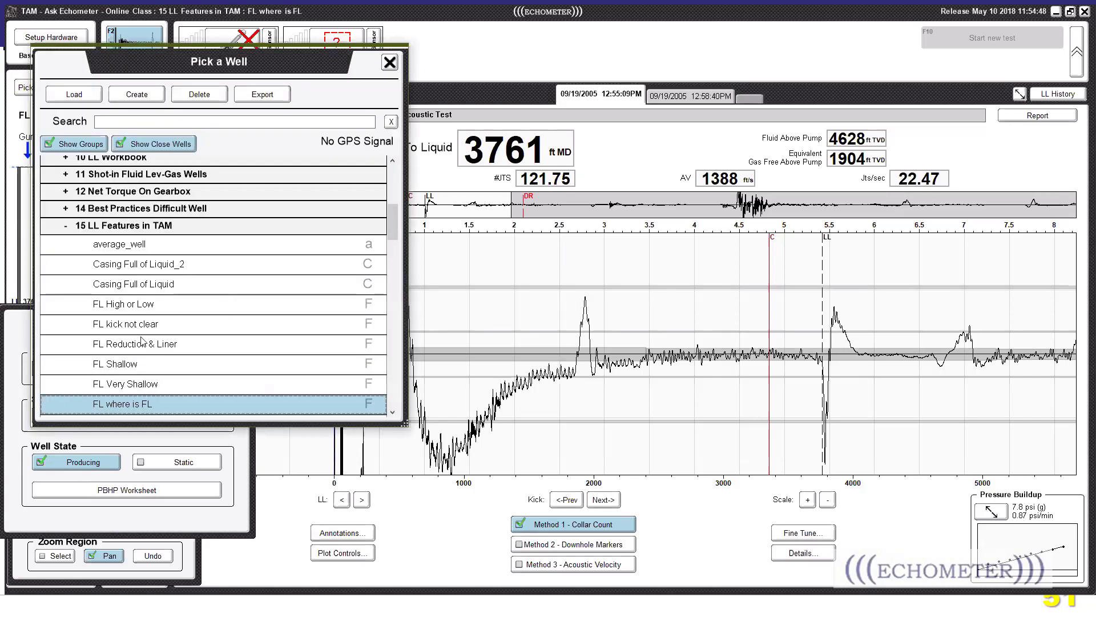
scroll(137, 387, "down", 3)
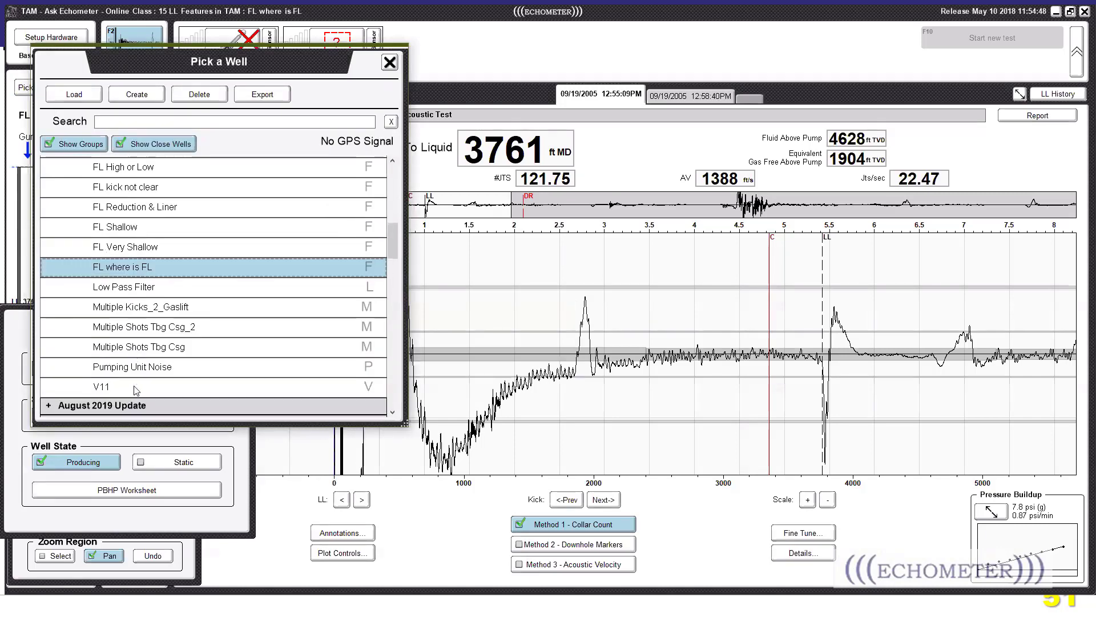
double_click(135, 387)
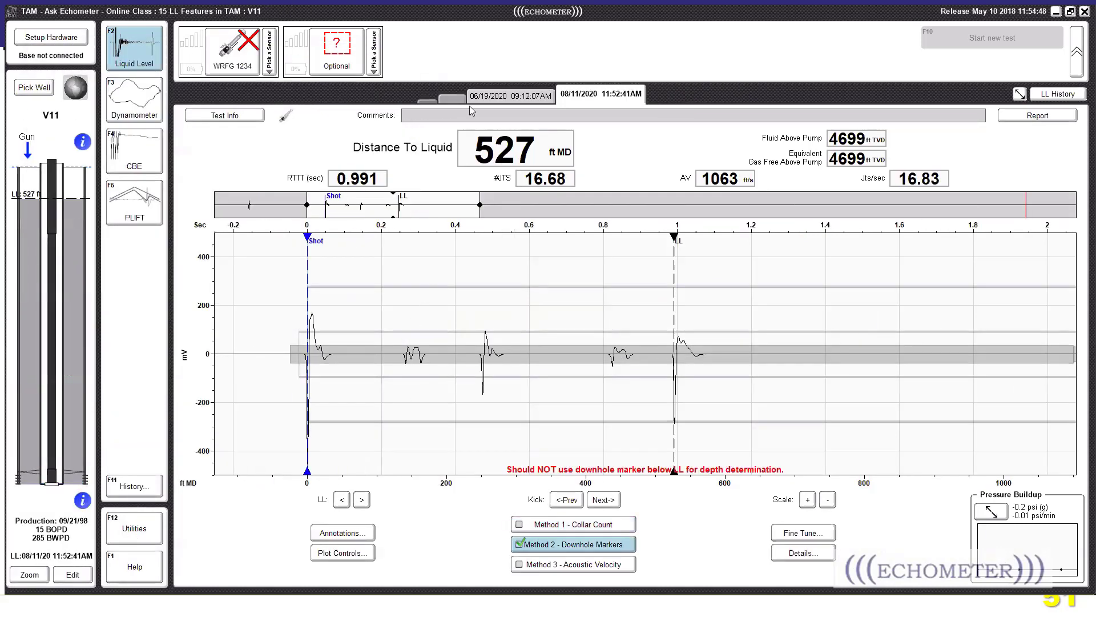
left_click(502, 96)
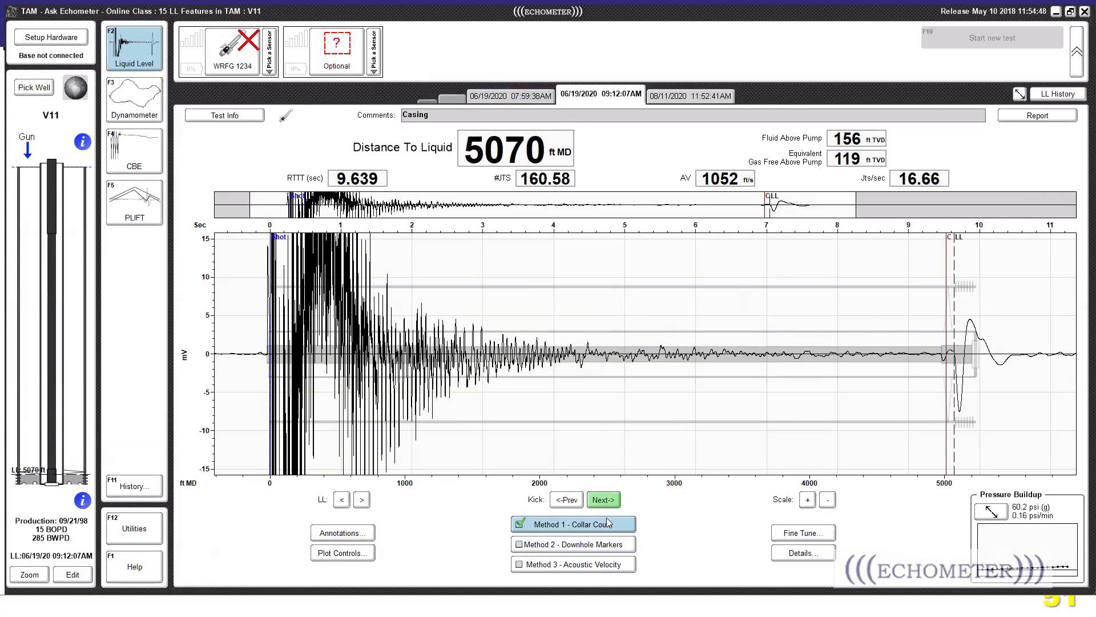
- Open the collar analysis, enable manual collar adjustment and set the collar region to about 1.4 to 3.5 sec, nudging the last marker
left_click(609, 522)
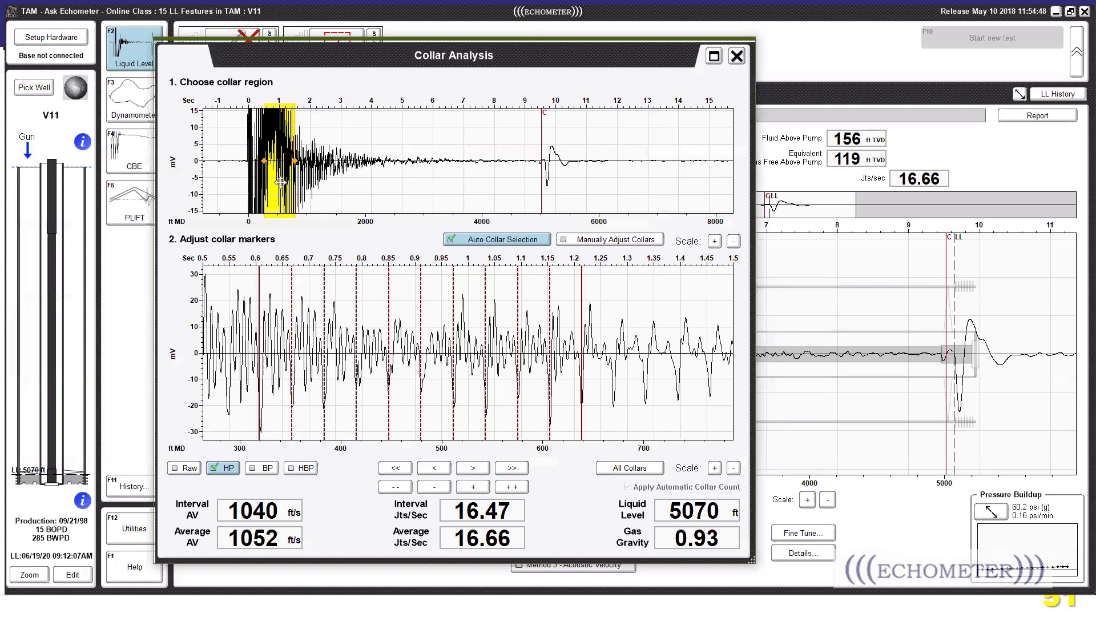
left_click(610, 240)
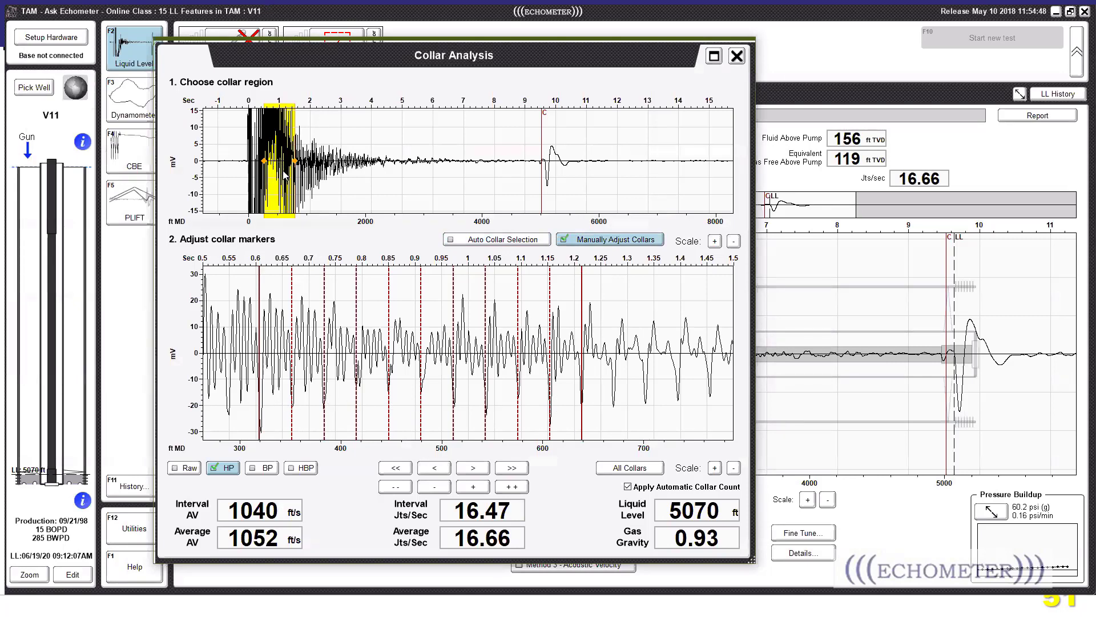
mouse_move(265, 187)
left_mouse_down()
mouse_move(305, 183)
mouse_move(330, 161)
mouse_move(355, 167)
left_mouse_up()
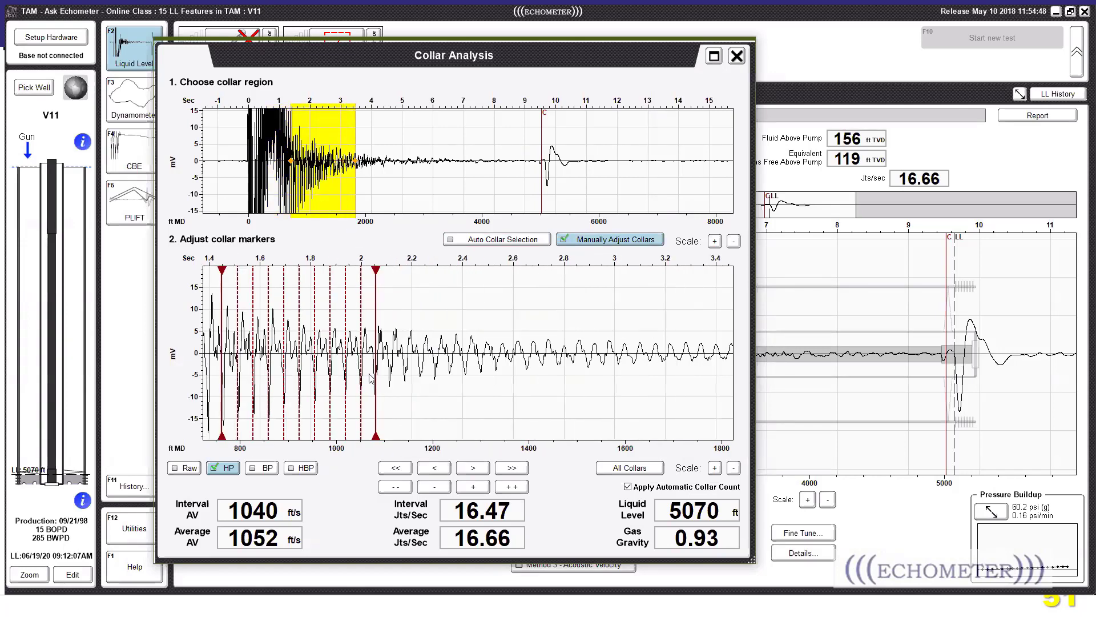
mouse_move(376, 376)
left_mouse_down()
mouse_move(391, 380)
mouse_move(376, 383)
left_mouse_up()
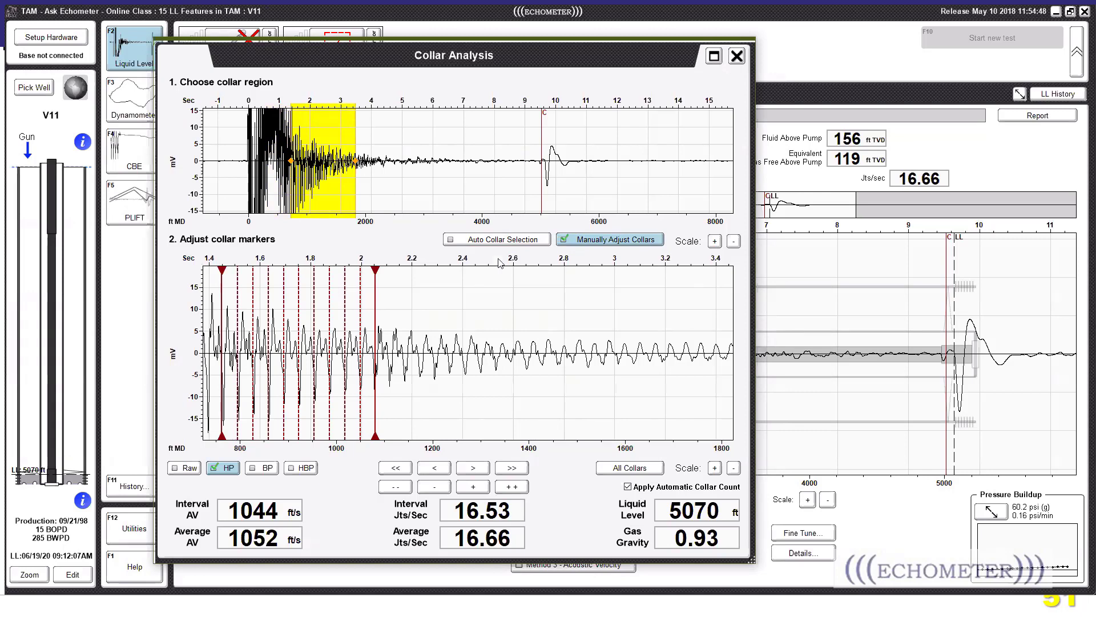
- Shift the collar region to about 1.8 to 3.9 sec and move the last collar marker to about 2.53 sec
left_click_drag(342, 179, 333, 180)
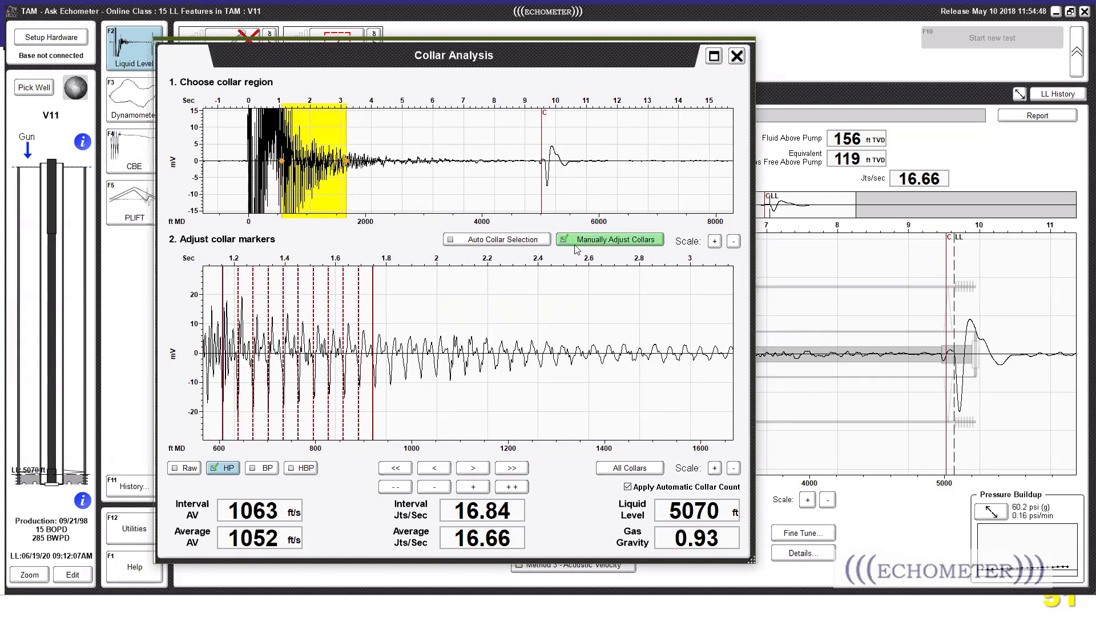
left_click(590, 244)
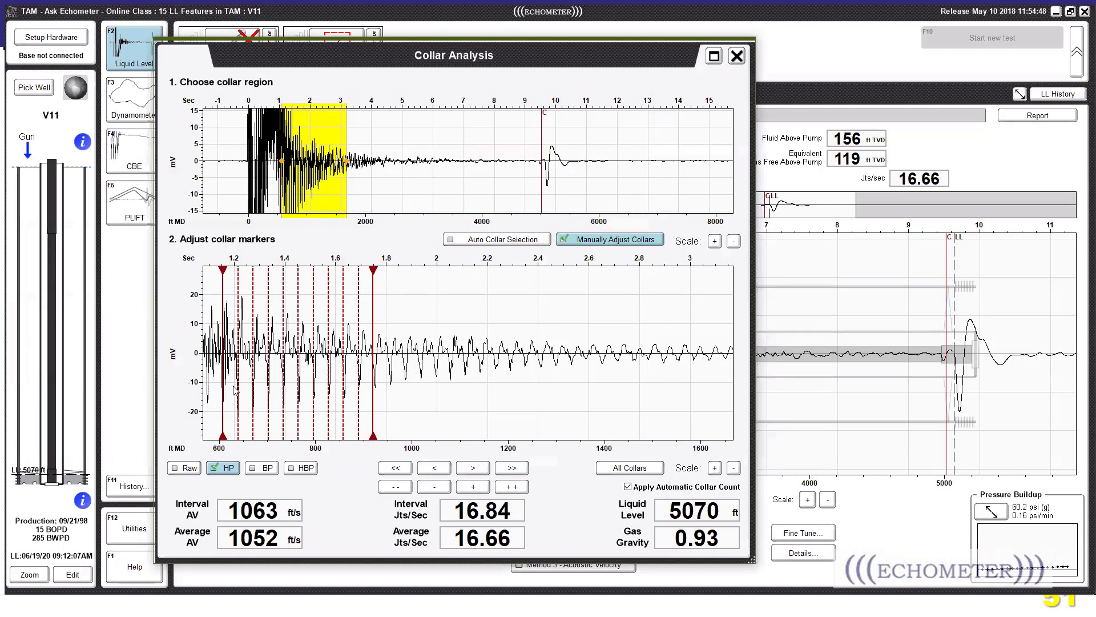
left_click_drag(333, 191, 354, 194)
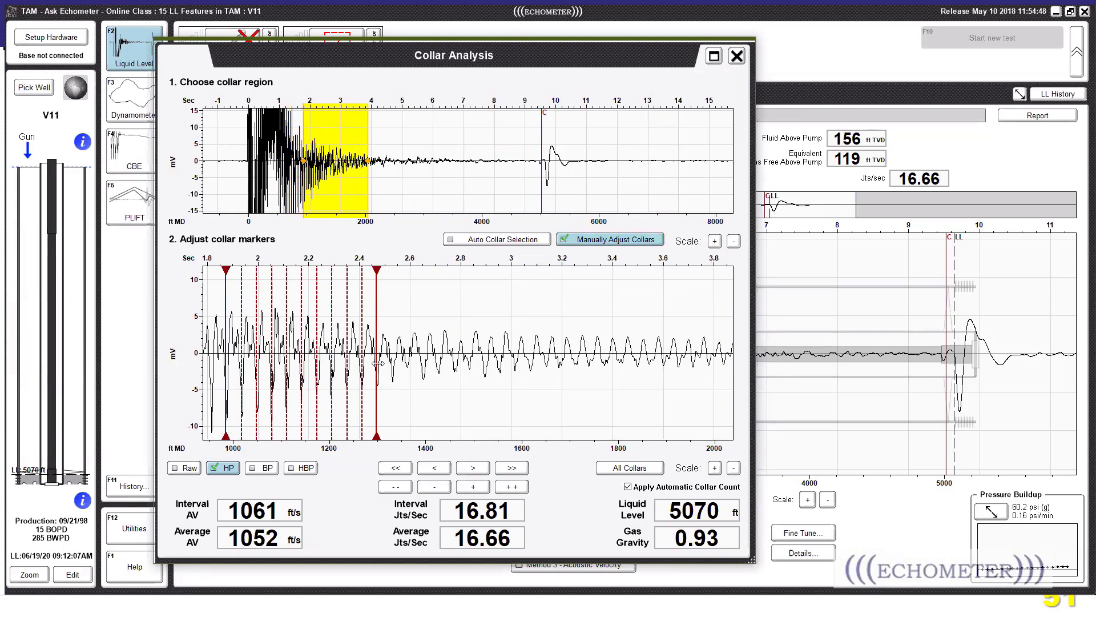
left_click_drag(377, 363, 393, 363)
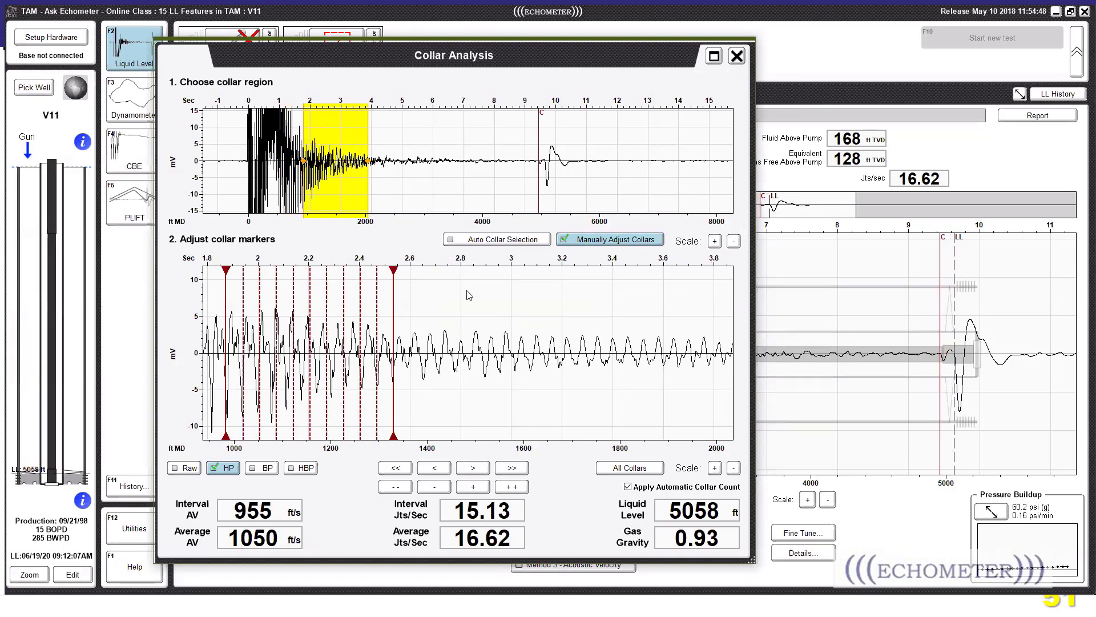
- Restore automatic collar selection and open the view of all counted collars
left_click(488, 240)
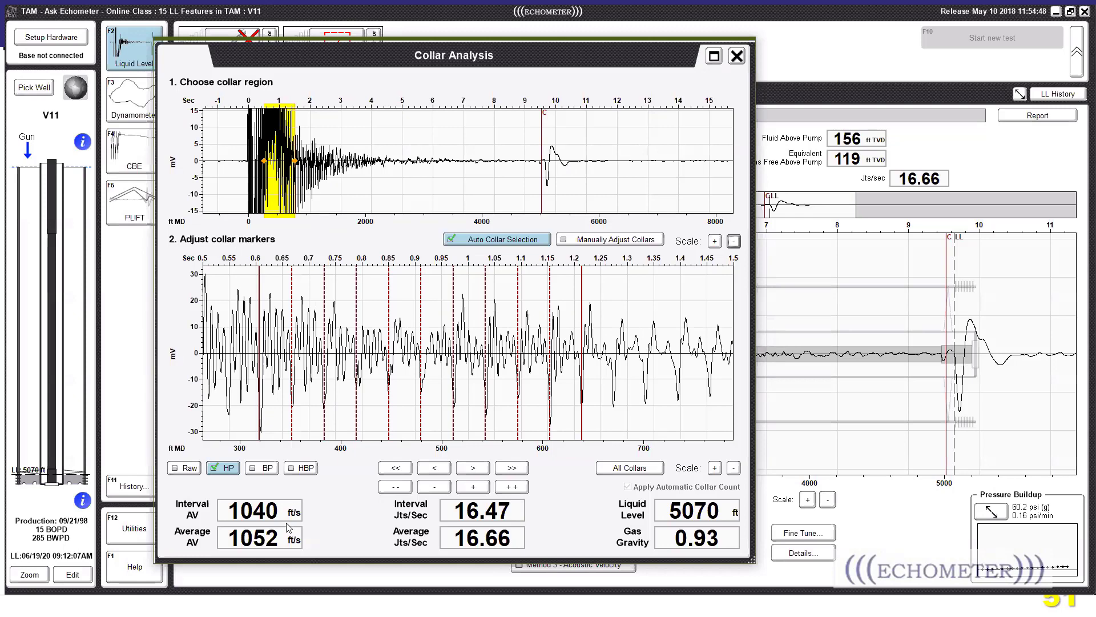
mouse_move(295, 161)
left_mouse_down()
mouse_move(314, 162)
mouse_move(294, 162)
left_mouse_up()
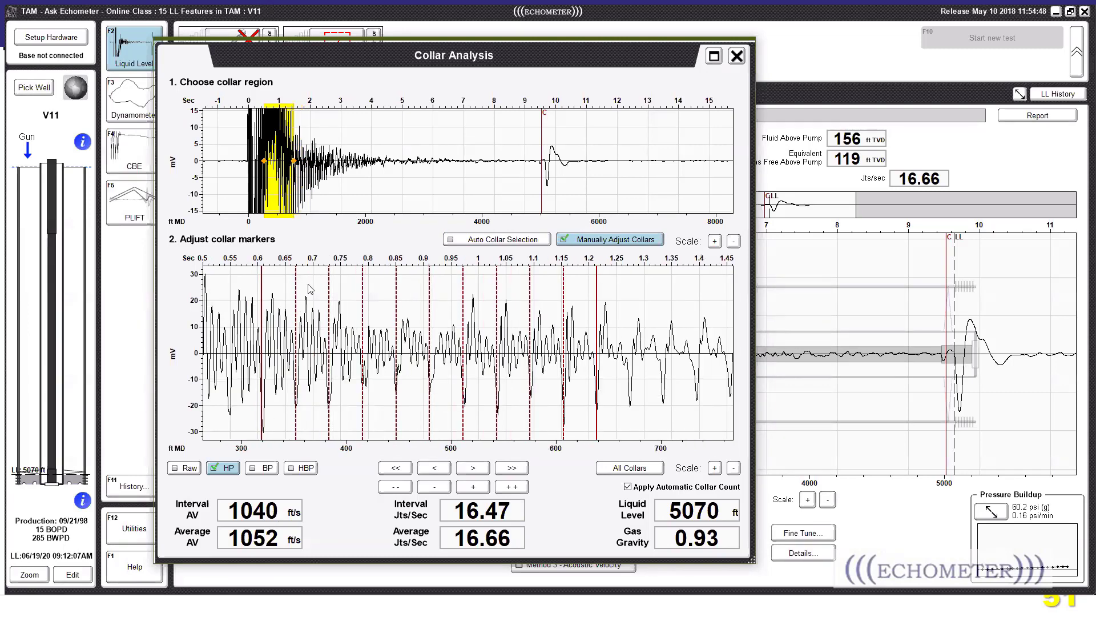
left_click(512, 241)
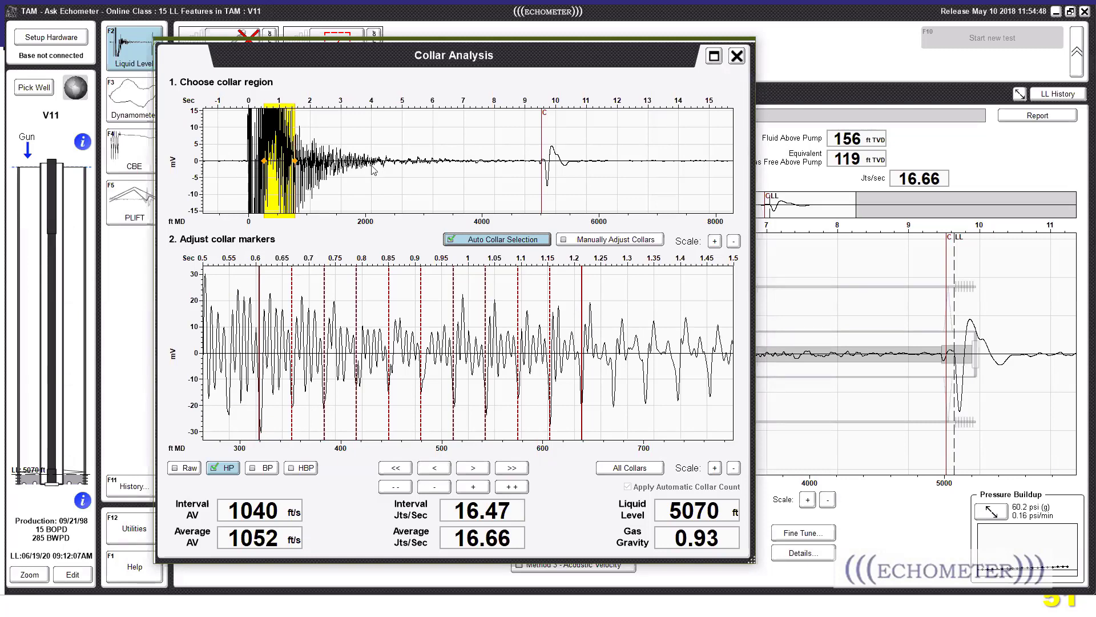
left_click(627, 469)
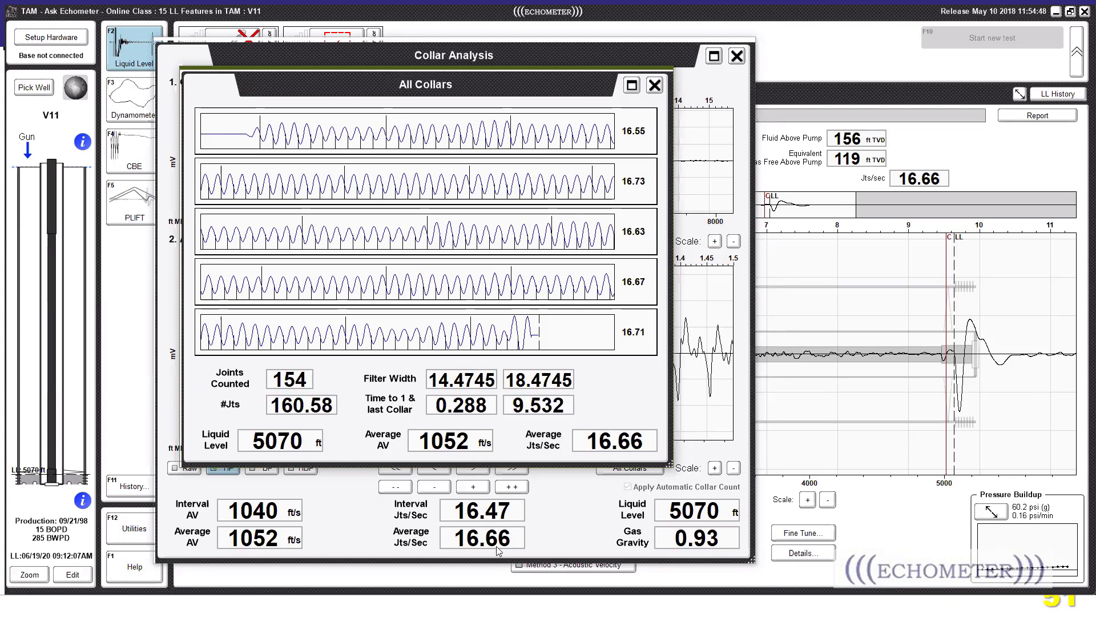
- Close the view of all collars and set the collar region to about 1.2 to 2.9 sec
key("ctrl")
key("ctrl")
left_click(657, 90)
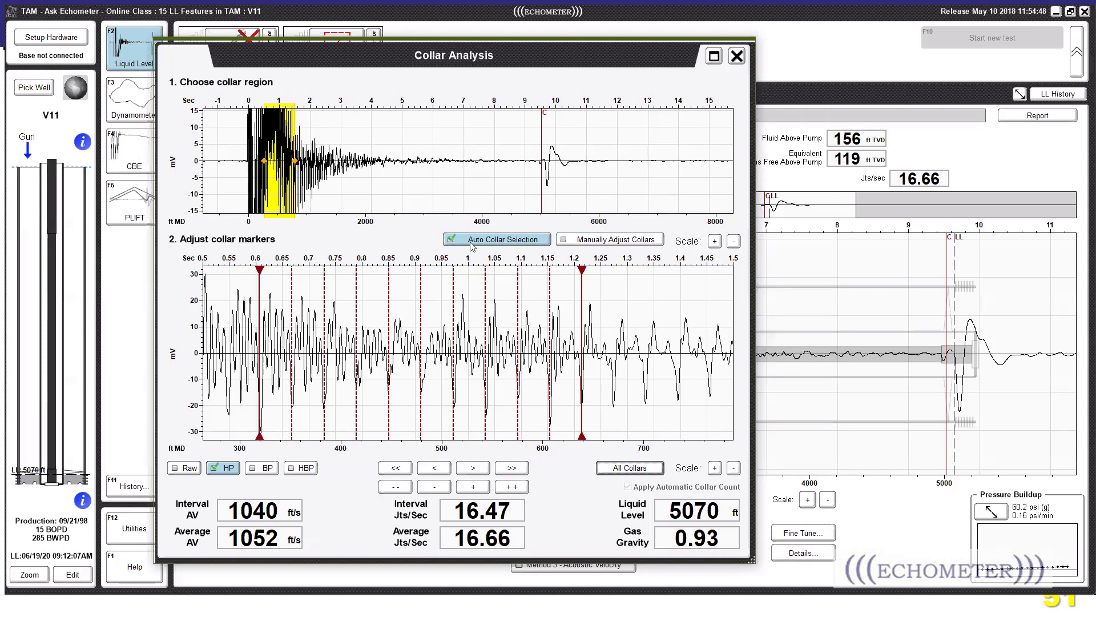
left_click_drag(279, 200, 296, 198)
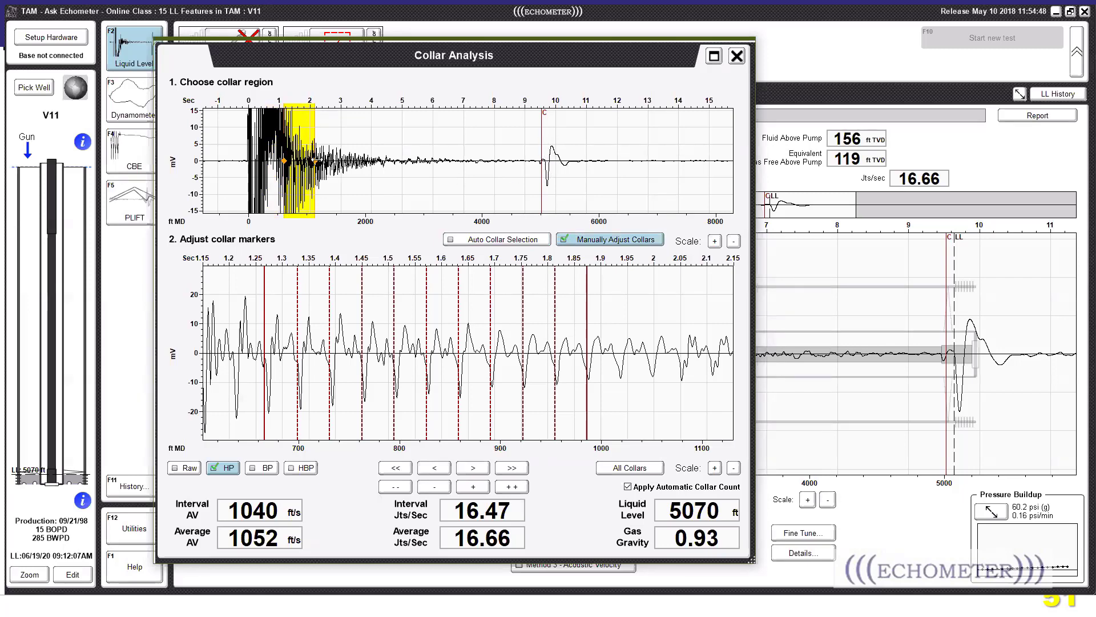
left_click_drag(315, 161, 339, 162)
- Align the first collar marker at about 1.28 sec and the last one at about 1.88 sec
left_click_drag(418, 382, 419, 383)
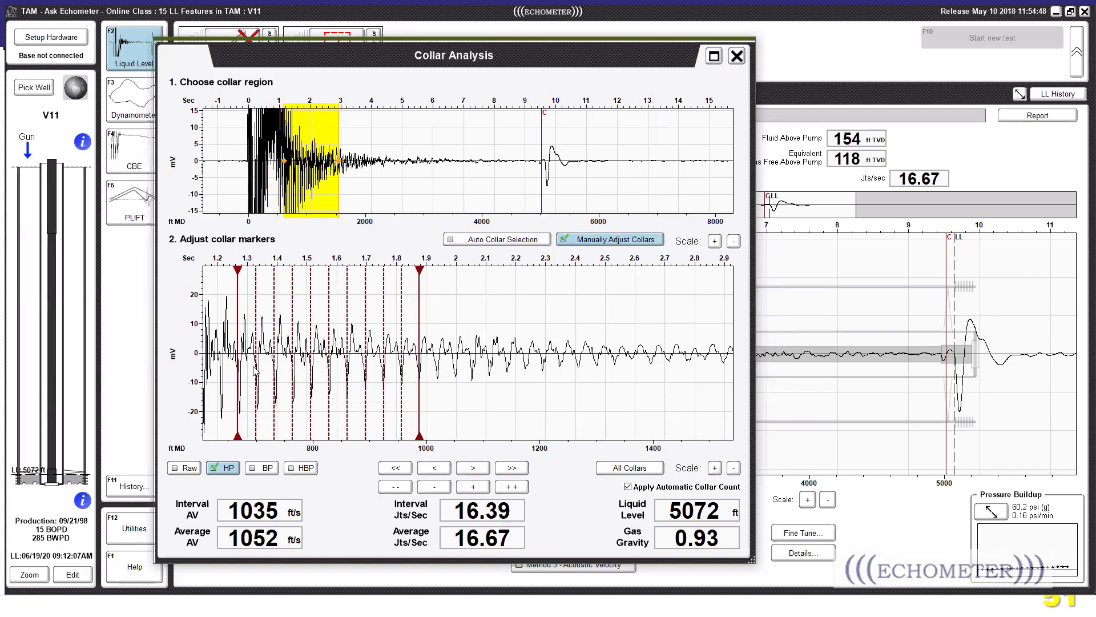
left_click_drag(238, 370, 240, 370)
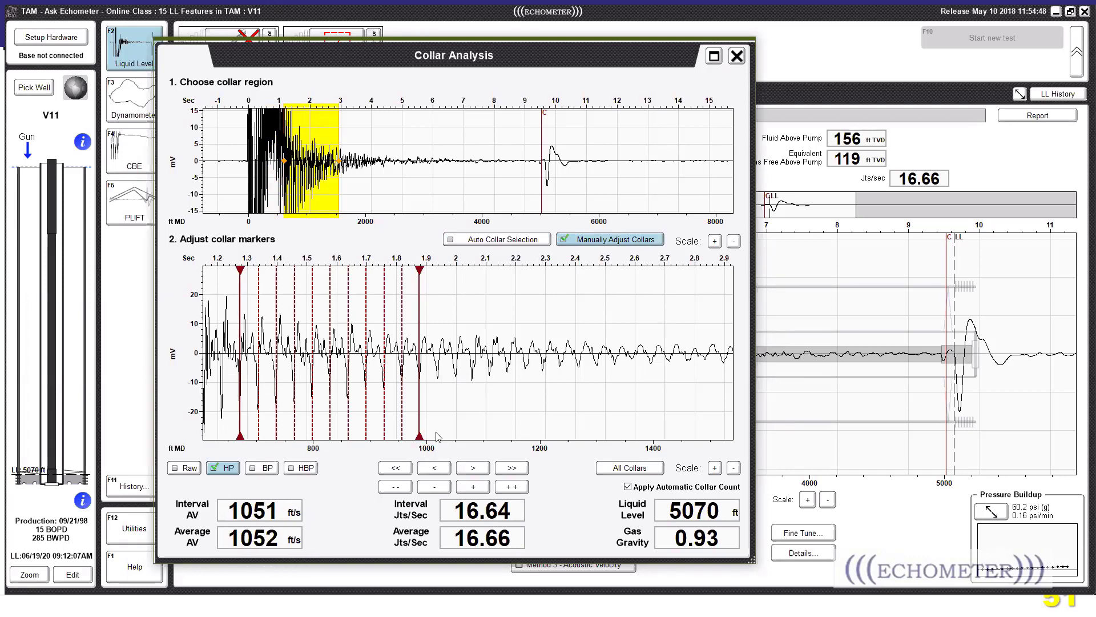
left_click_drag(419, 416, 420, 416)
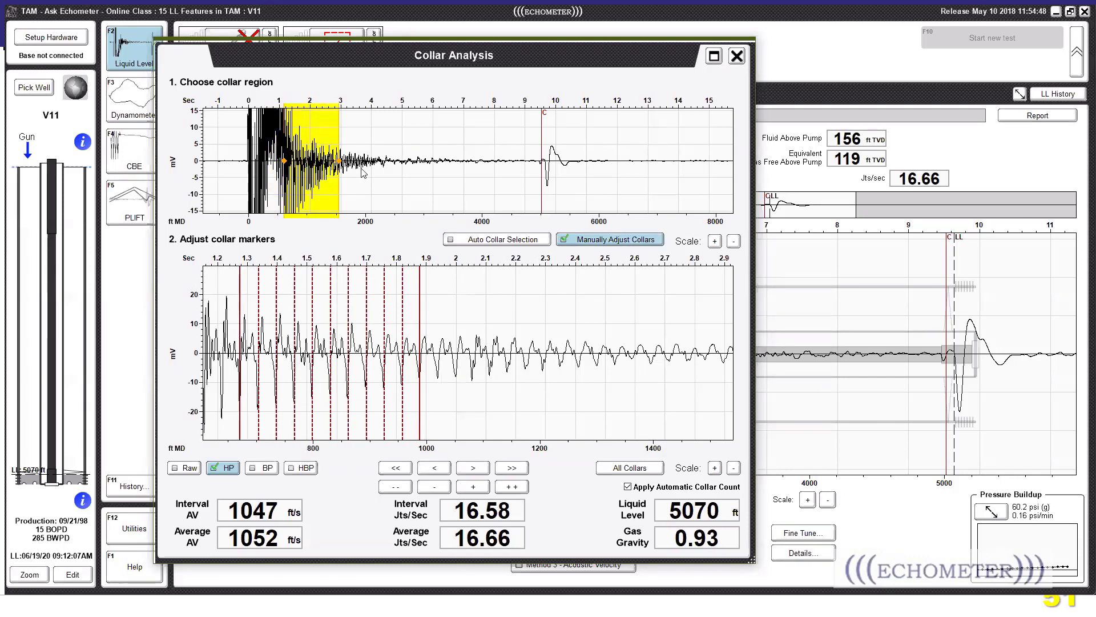
- Shift the collar region to about 1.45 to 3.2 sec and nudge the first collar marker to about 1.52 sec
left_click_drag(301, 180, 310, 179)
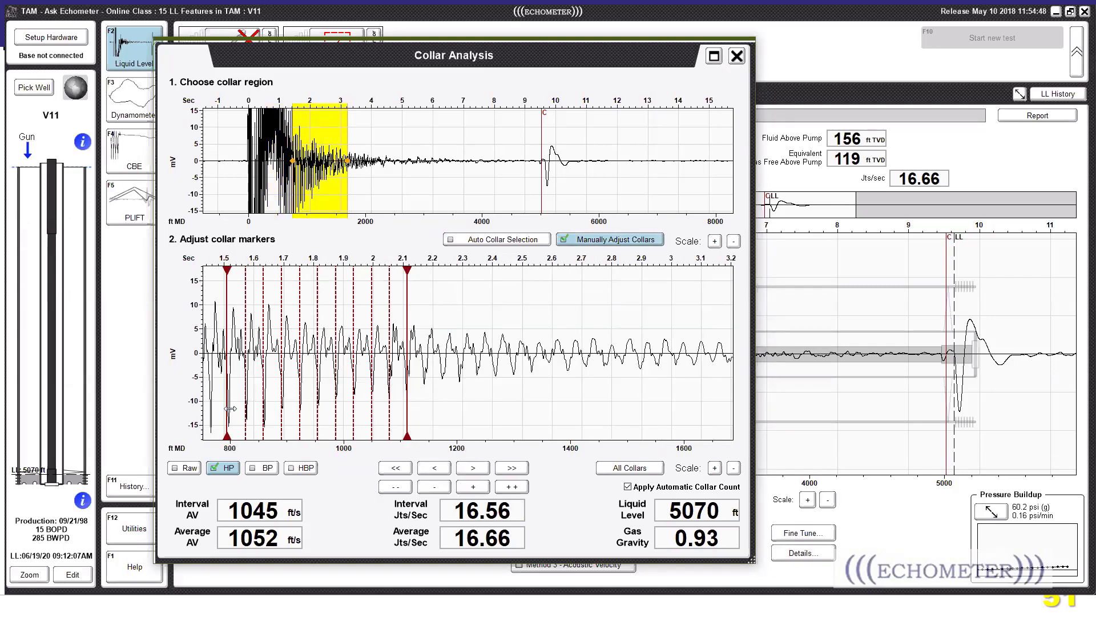
left_click_drag(227, 409, 229, 409)
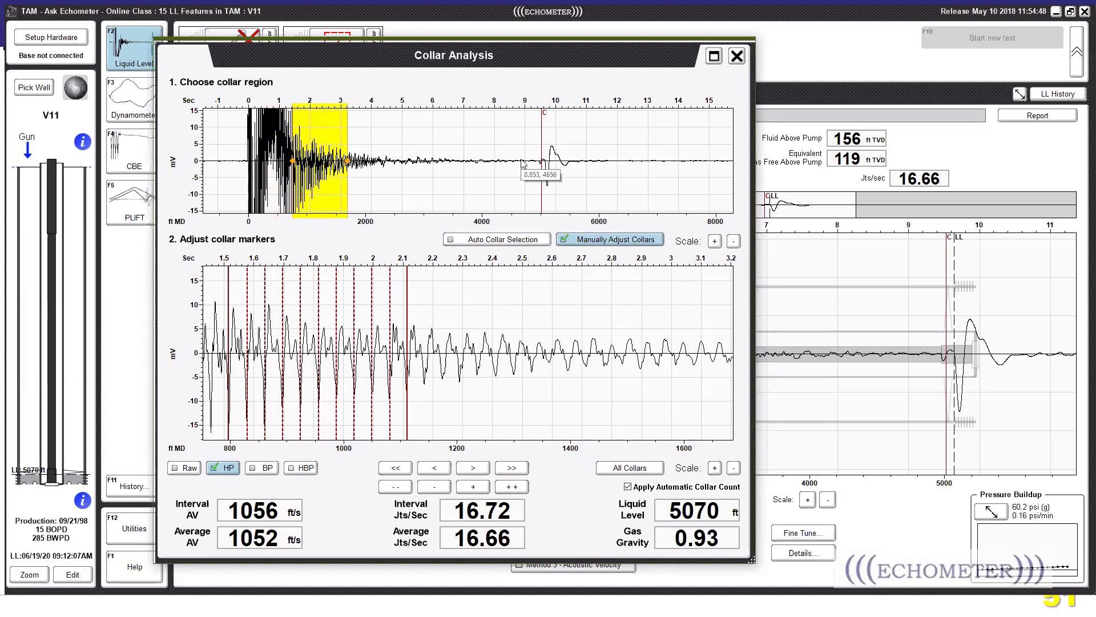
- Examine the joints counted and total joints in the view of all collars, closing it and the collar analysis when done
left_click(611, 469)
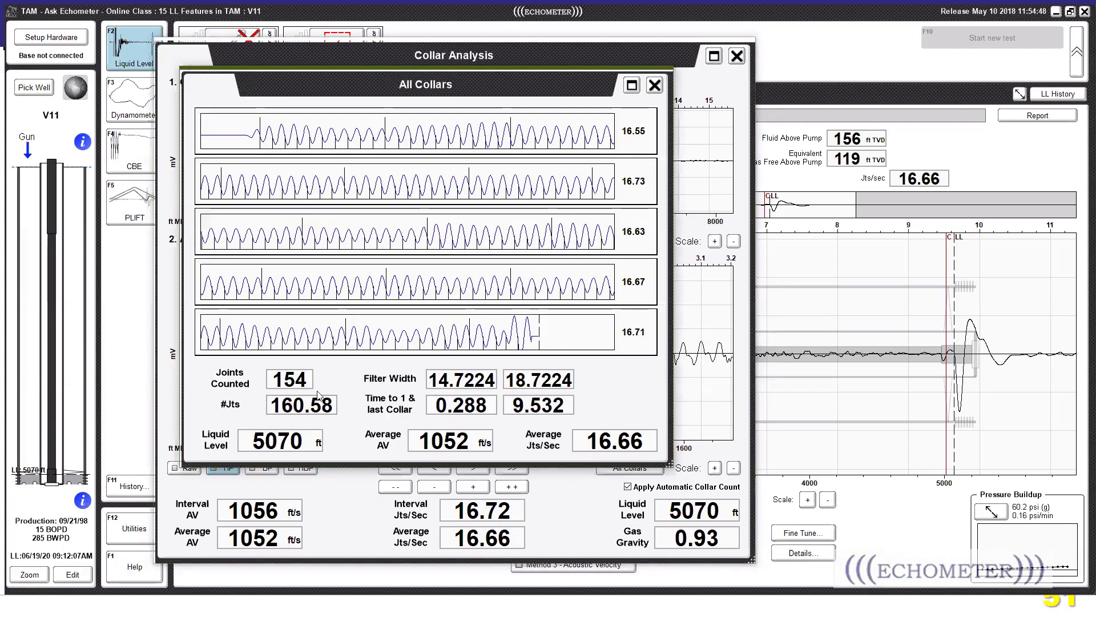
key("ctrl")
key("ctrl")
key("ctrl")
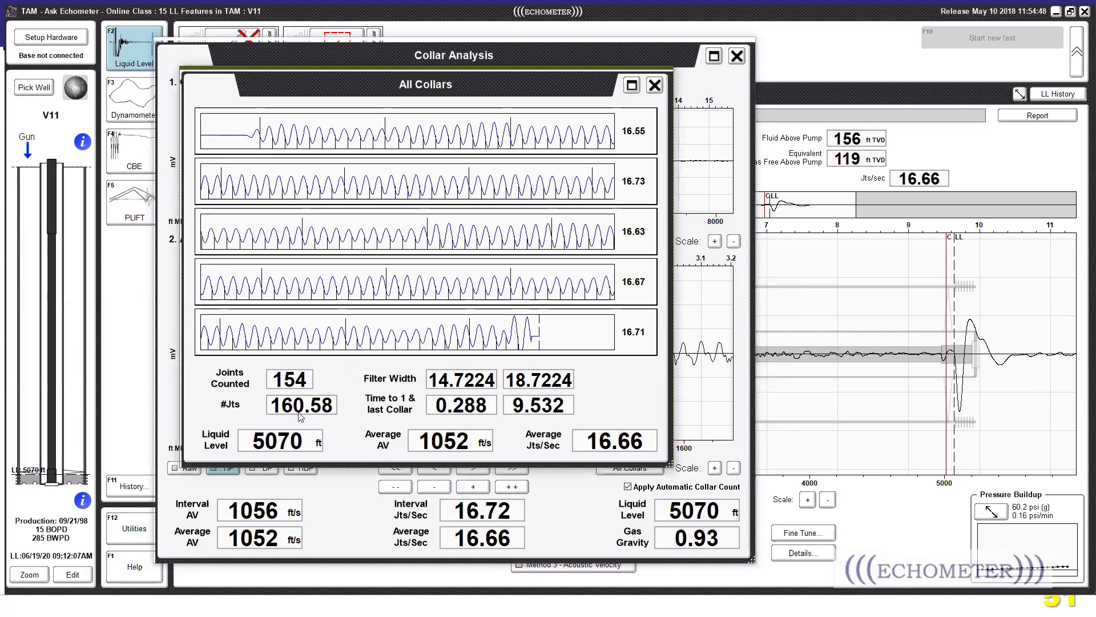
key("Escape")
key("Escape")
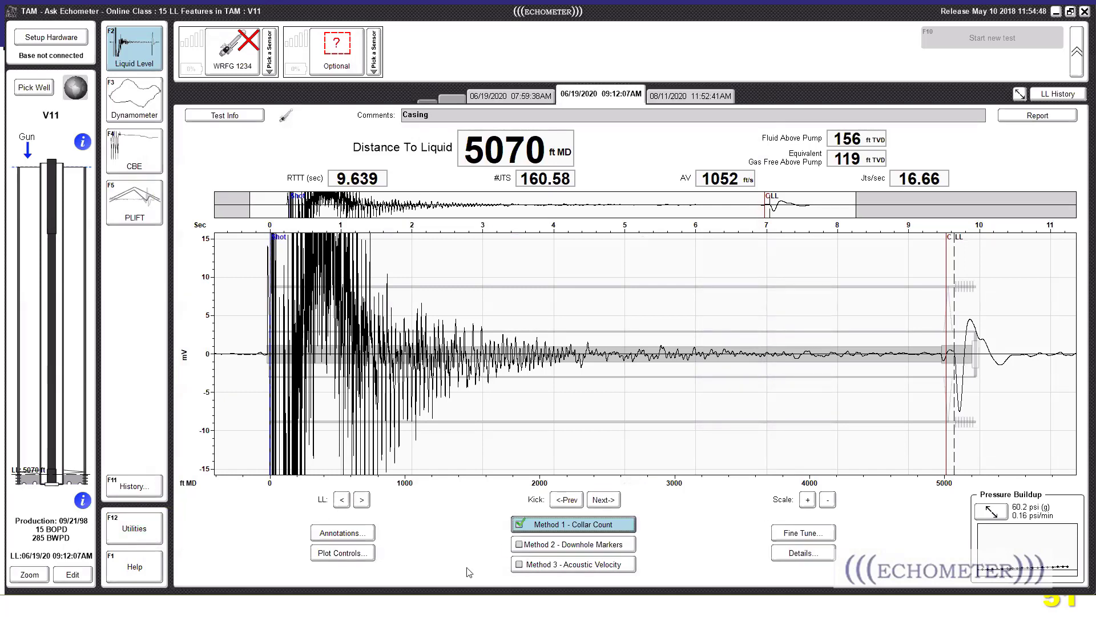
- Switch the depth method to Downhole Markers and back to Collar Count, reopening the view of all collars
left_click(563, 537)
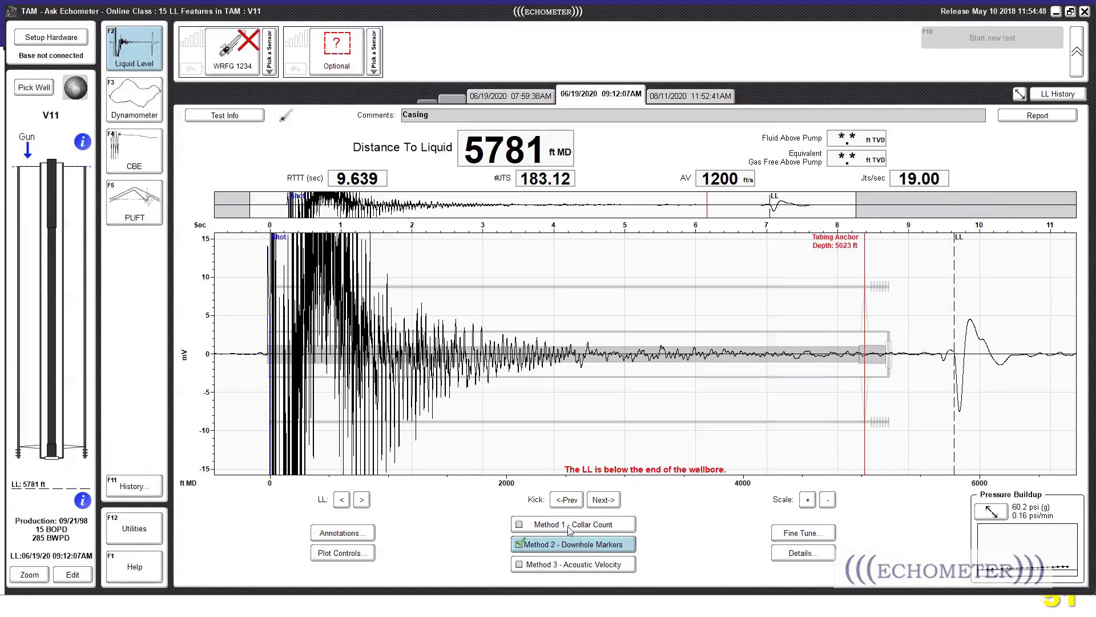
left_click(618, 524)
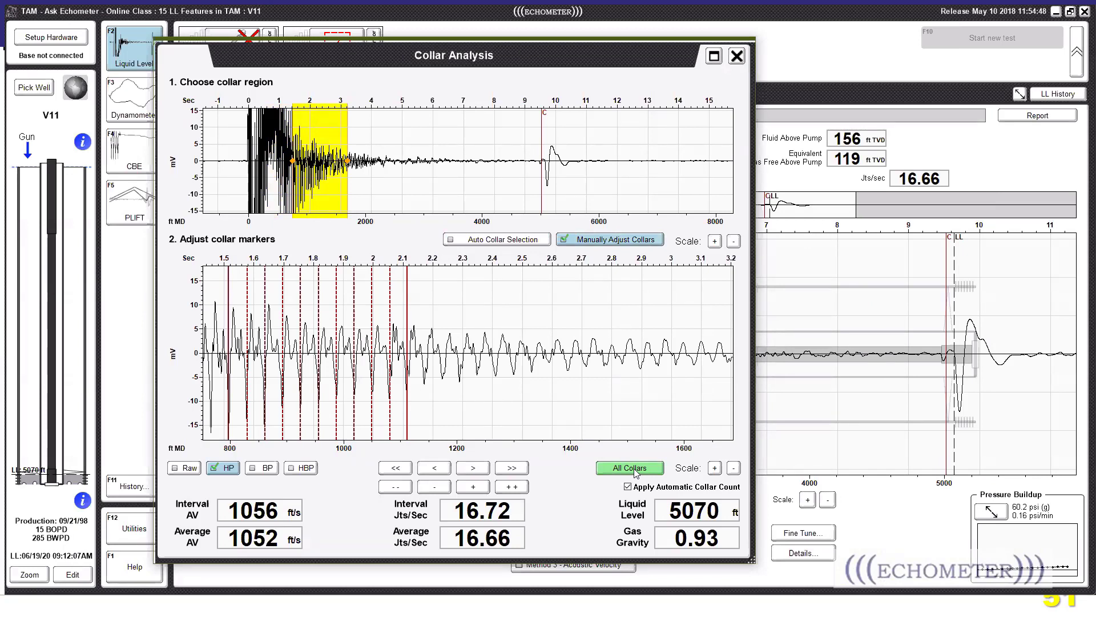
left_click(634, 468)
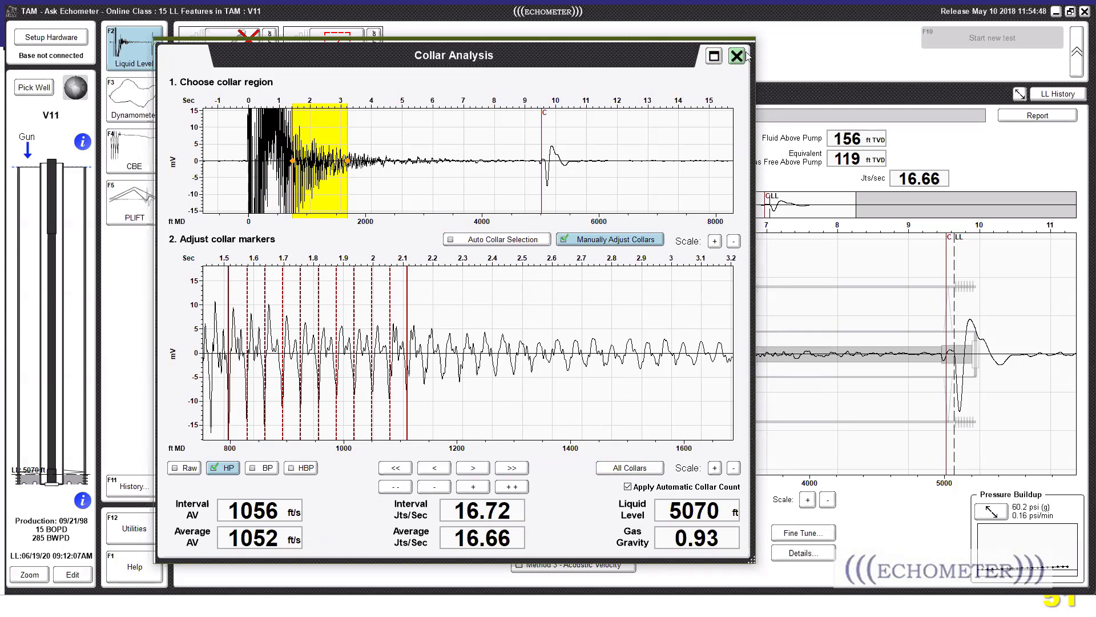
left_click(634, 468)
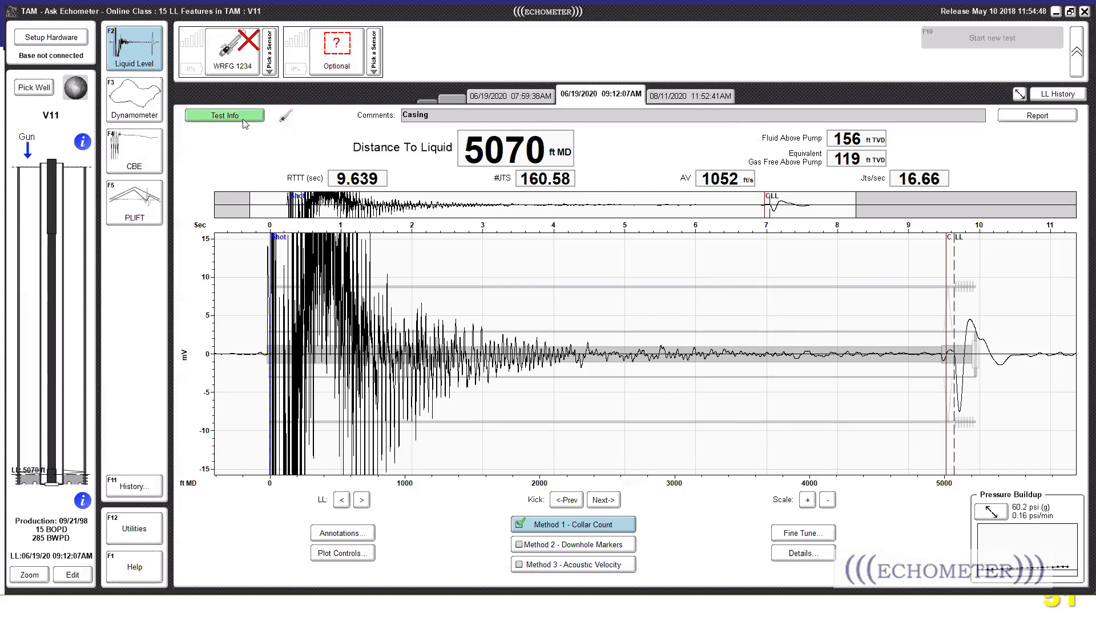
- Review the test information and the sensor details of the 06/19/2020 09:12:07AM test, closing both when done
left_click(225, 115)
left_click(192, 261)
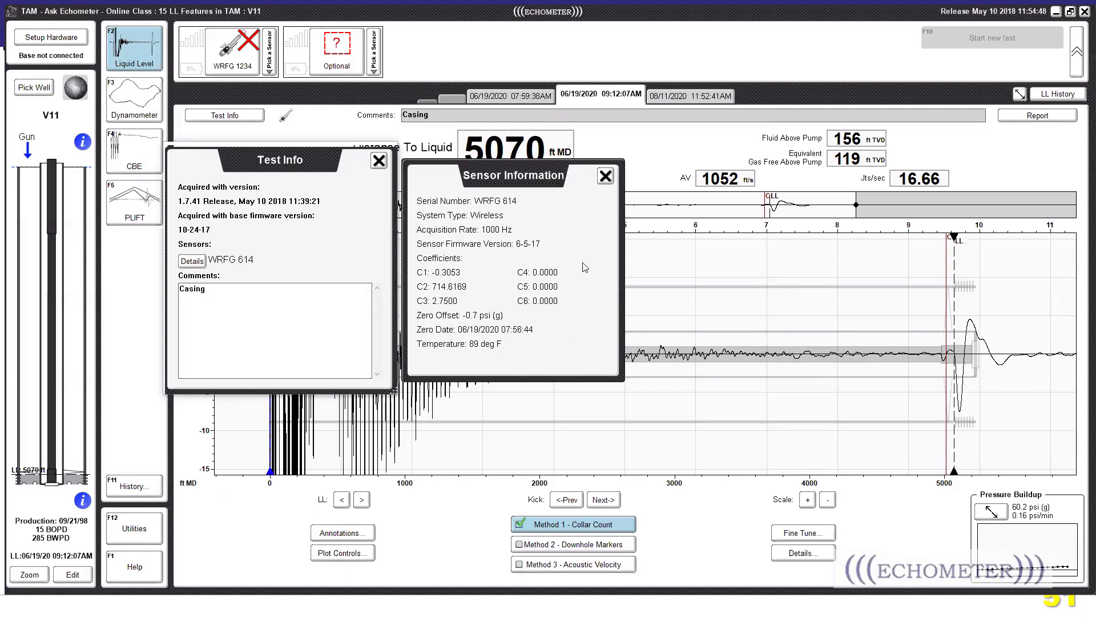
left_click(605, 176)
left_click(379, 161)
- Load average_well from the 15 LL Features in TAM group and show its liquid level test
left_click(34, 88)
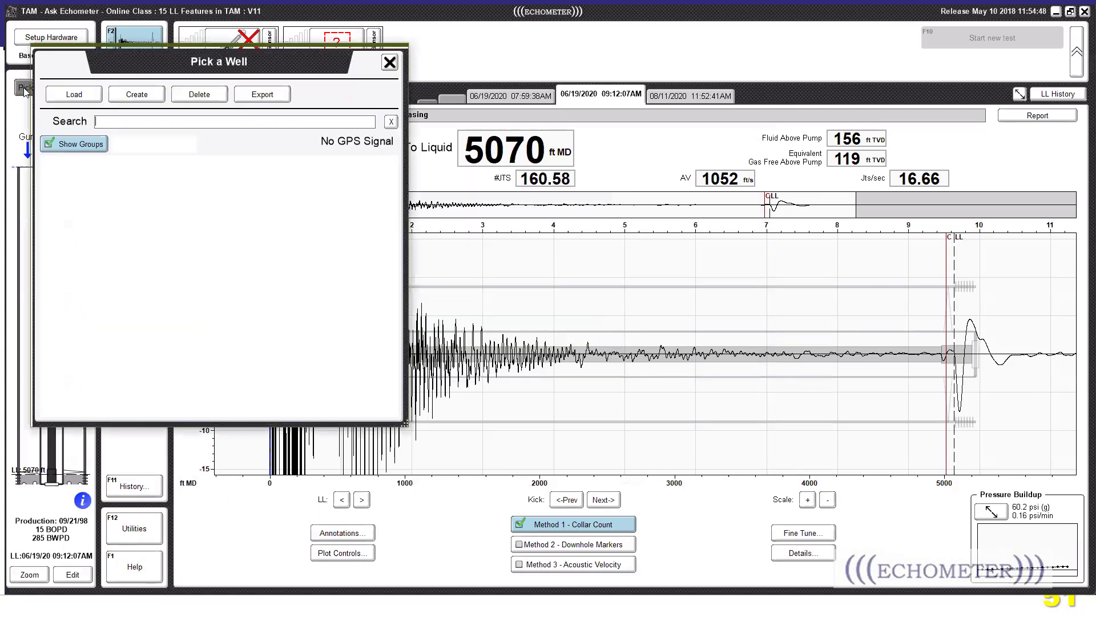
scroll(133, 316, "up", 3)
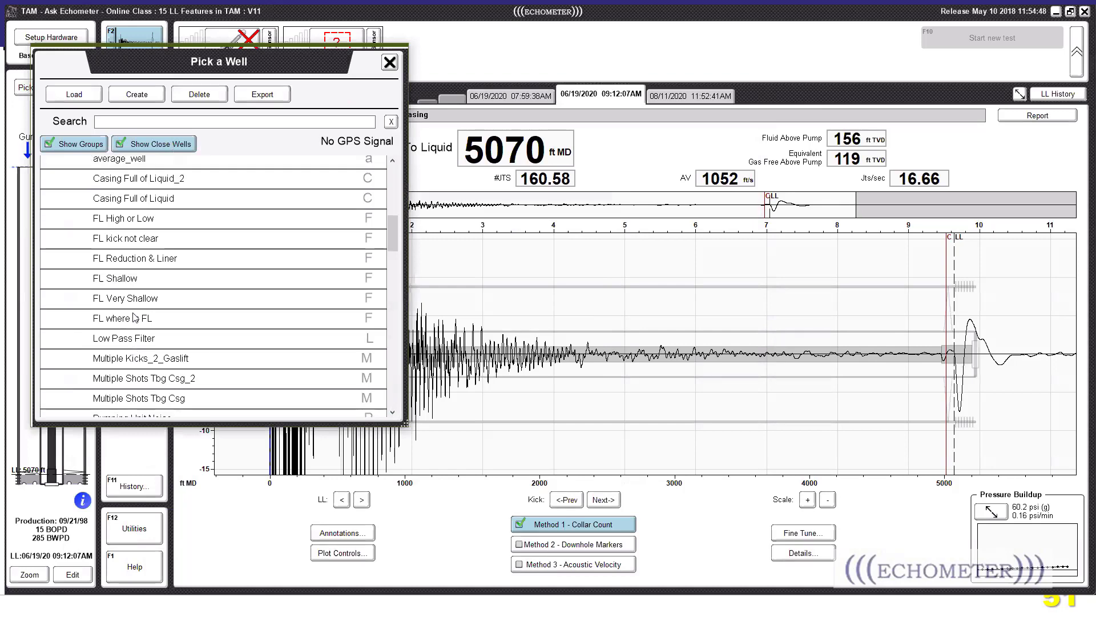
double_click(140, 198)
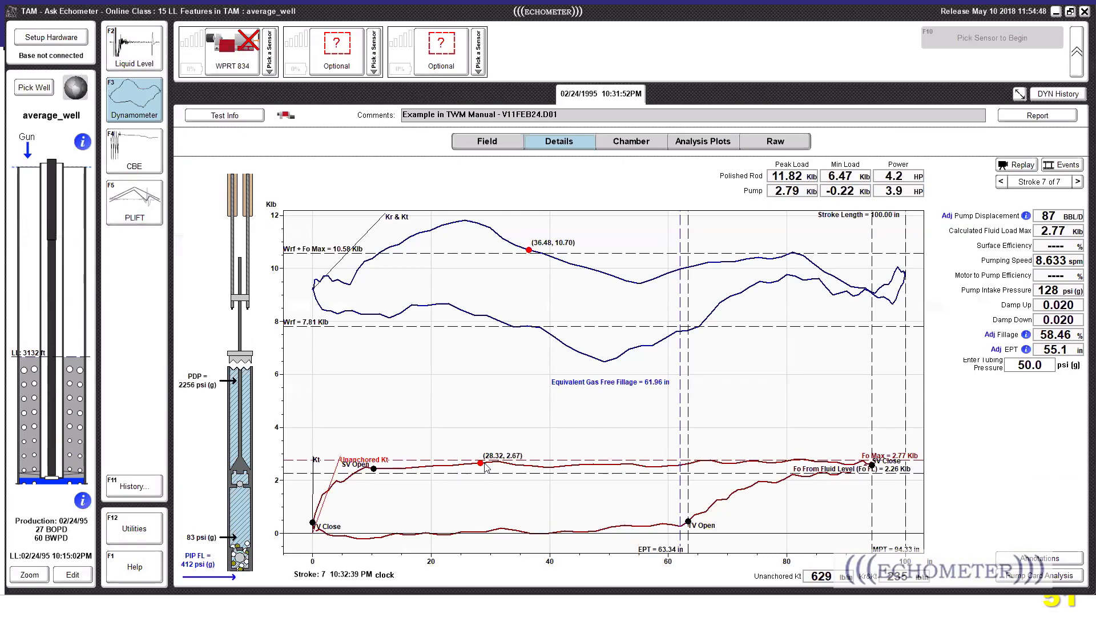
left_click(142, 64)
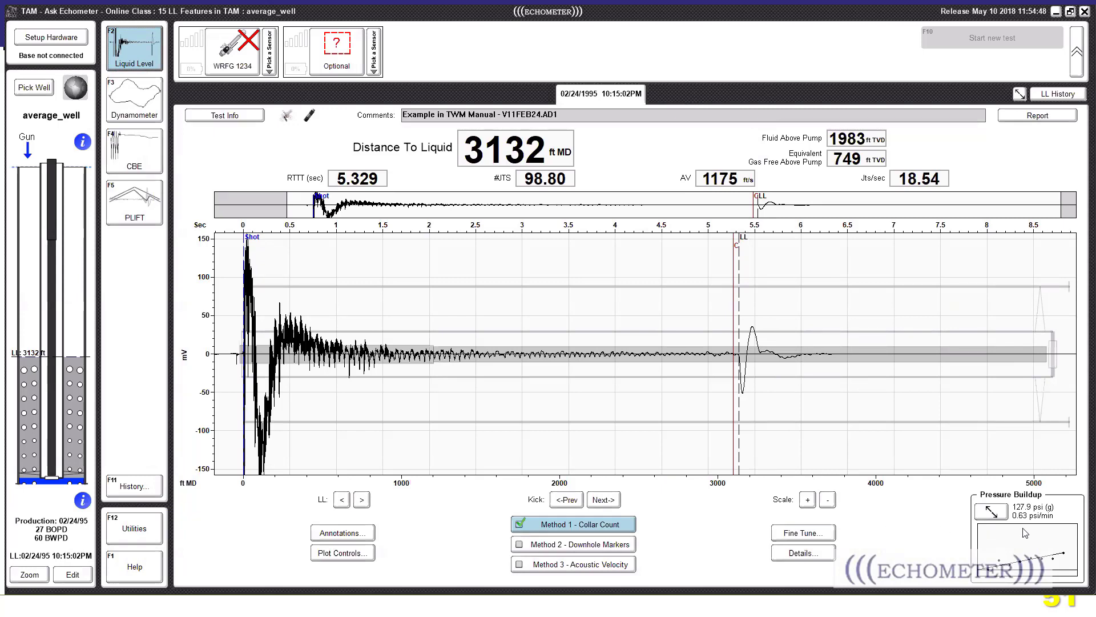
- Enlarge the pressure buildup plot and open the liquid level report at 160% zoom
left_click(991, 513)
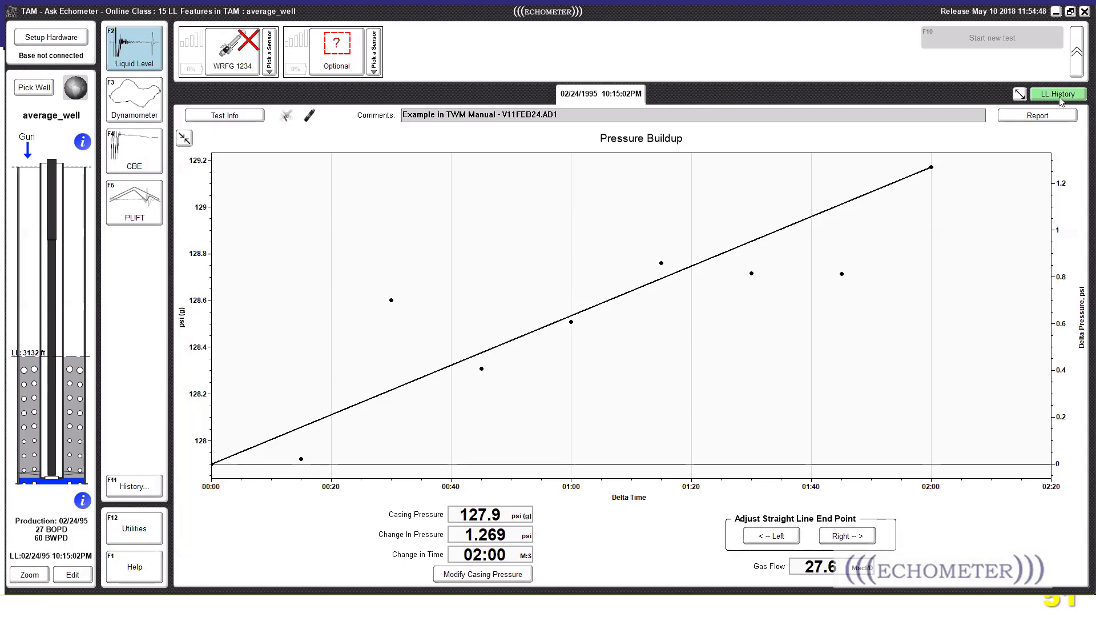
left_click(1057, 115)
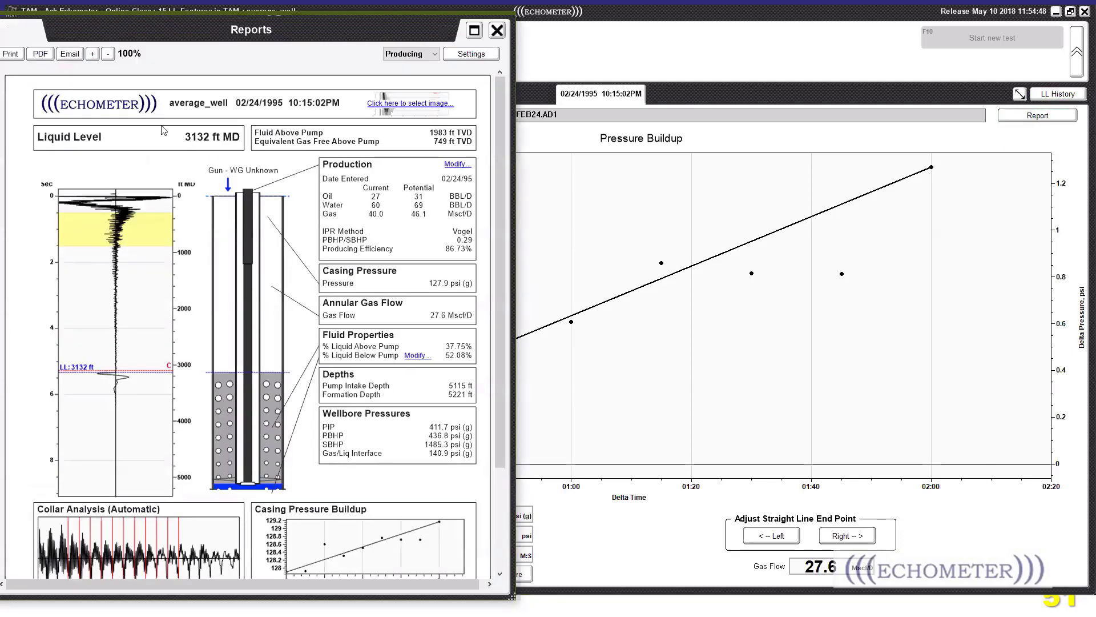
left_click(92, 54)
left_click(93, 54)
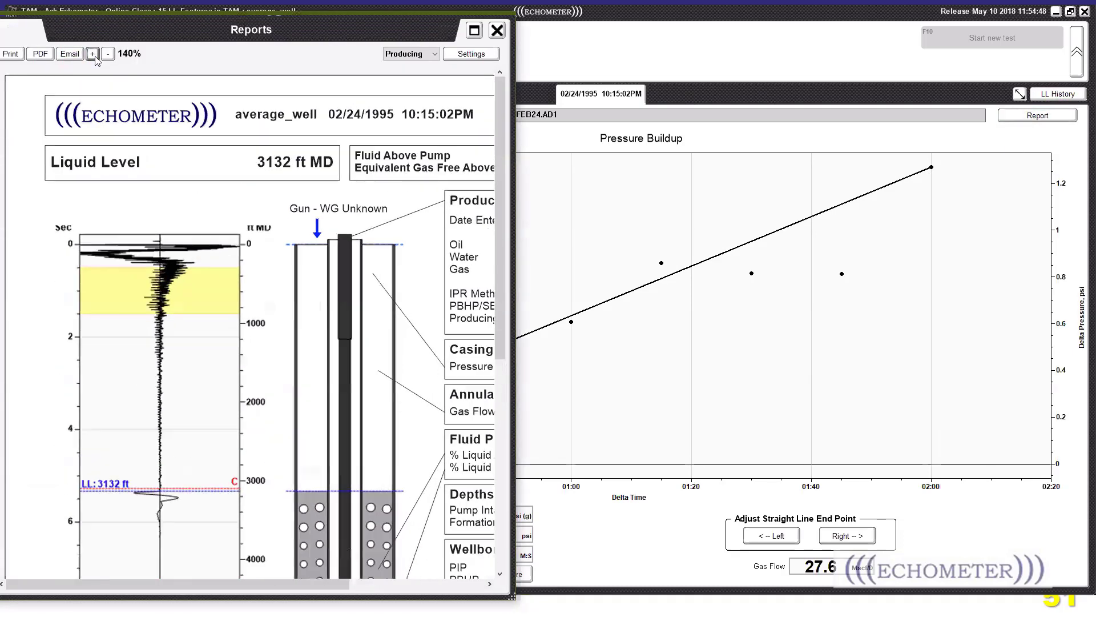
left_click(92, 55)
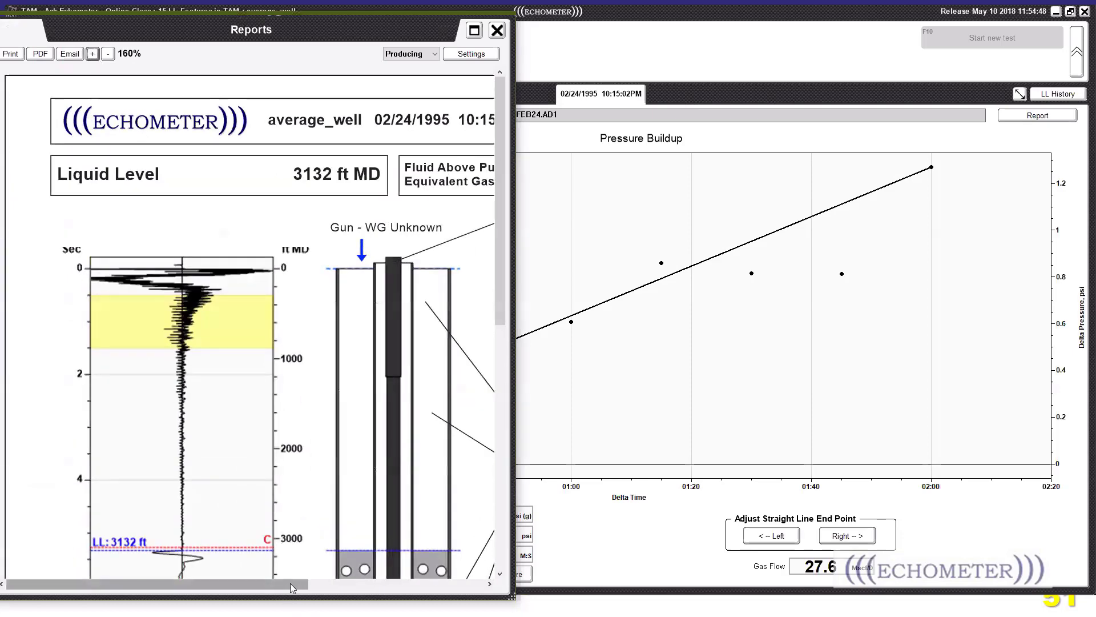
- Bring the report's production and gas flow values into view and place the report beside the pressure buildup plot
left_click_drag(292, 588, 469, 588)
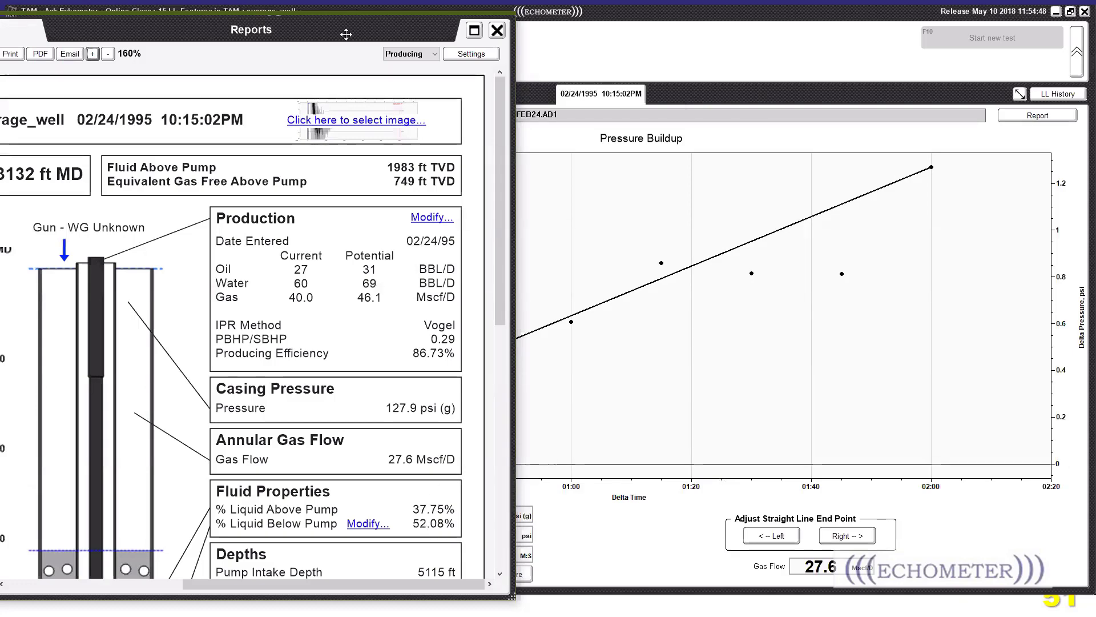
left_click_drag(346, 35, 0, 34)
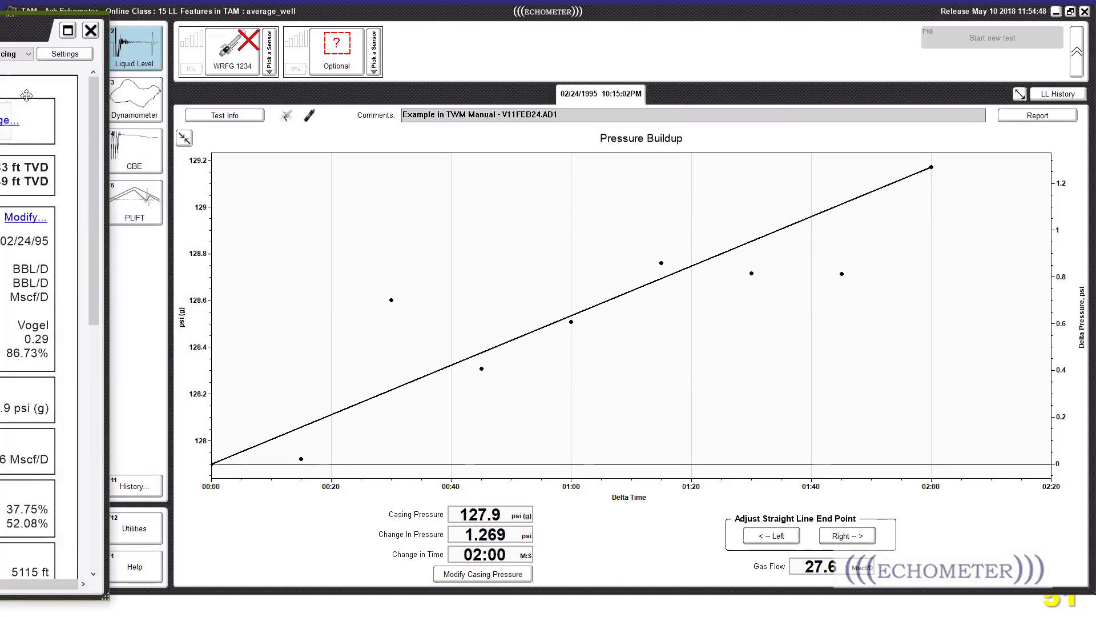
left_click_drag(26, 96, 179, 88)
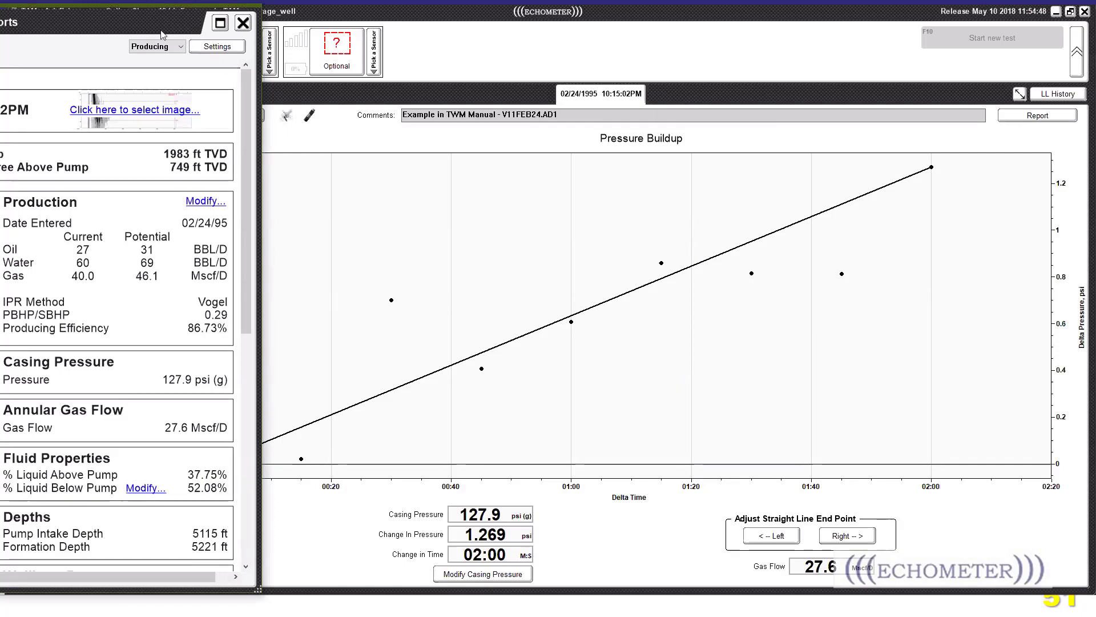
- Step the straight line's end point back to the 00:15 pressure reading
left_click(768, 536)
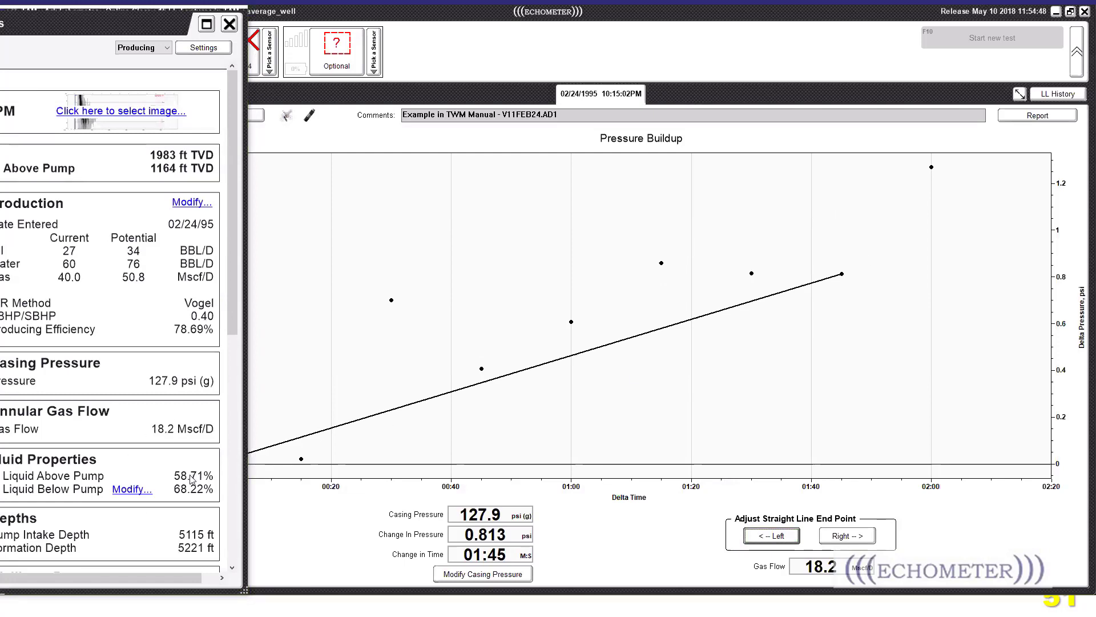
left_click(765, 537)
left_click(765, 536)
left_click(765, 537)
left_click(765, 536)
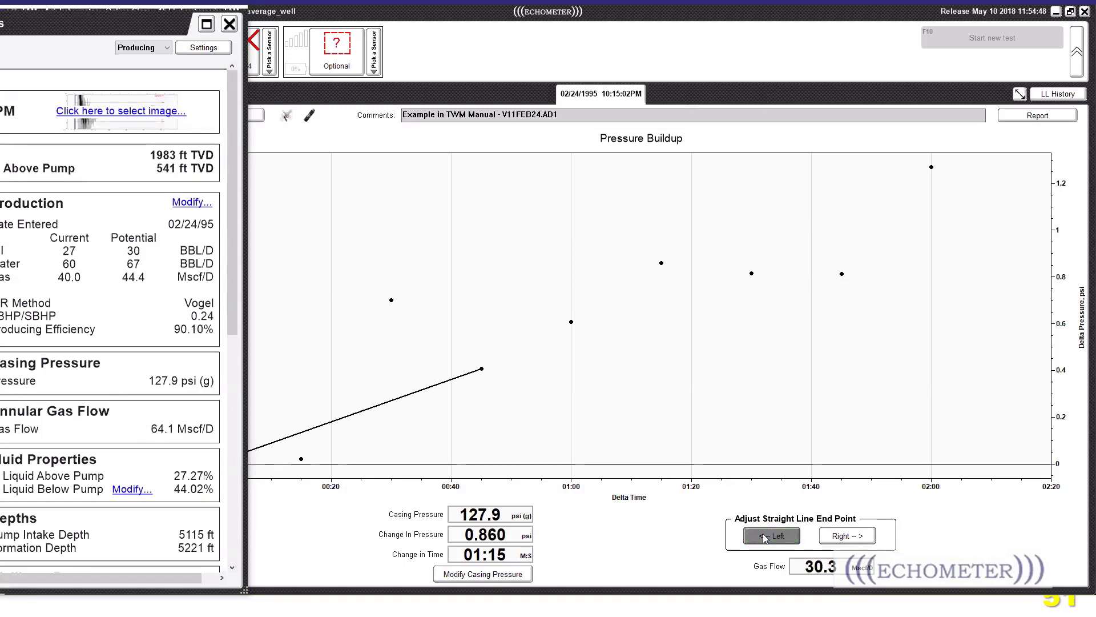
left_click(765, 536)
left_click(765, 537)
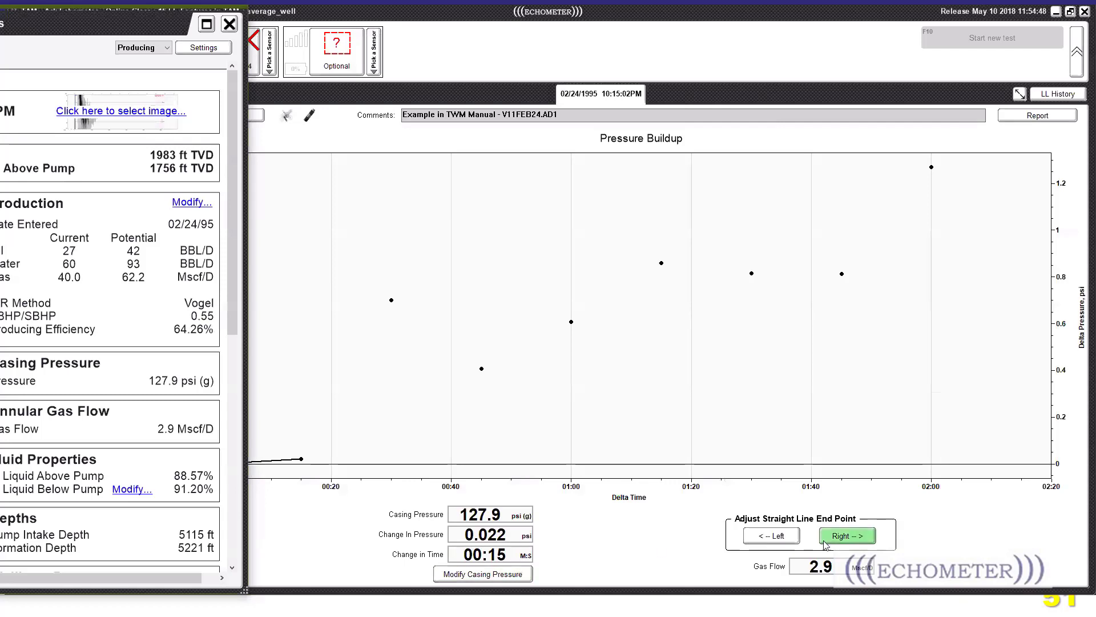
- Step the straight line's end point forward to the 02:00 pressure reading and close the report
left_click(844, 536)
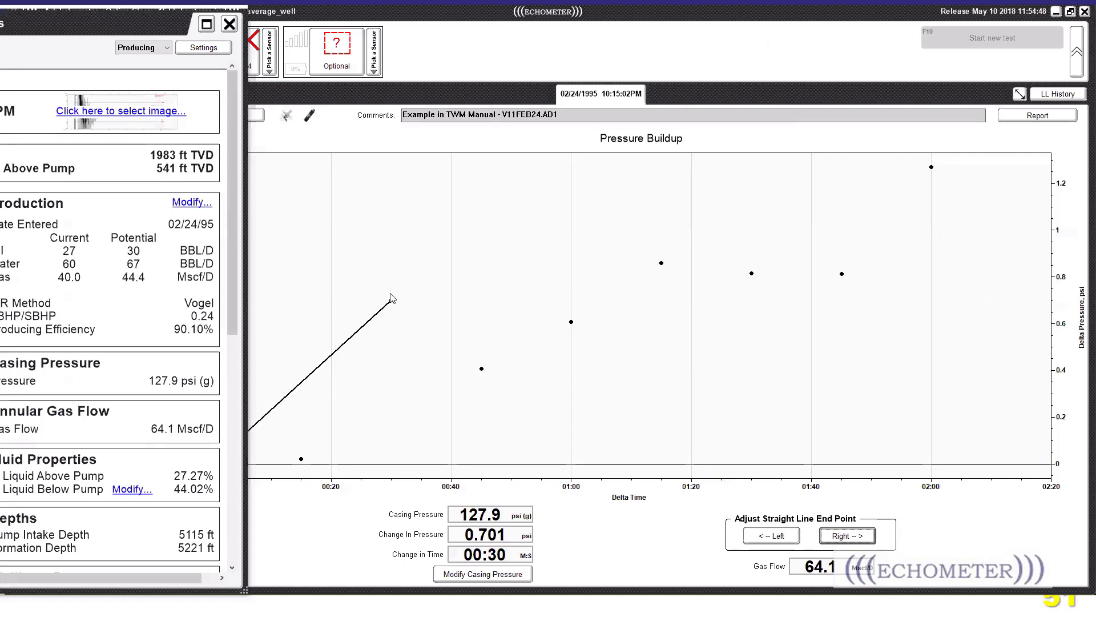
left_click(830, 536)
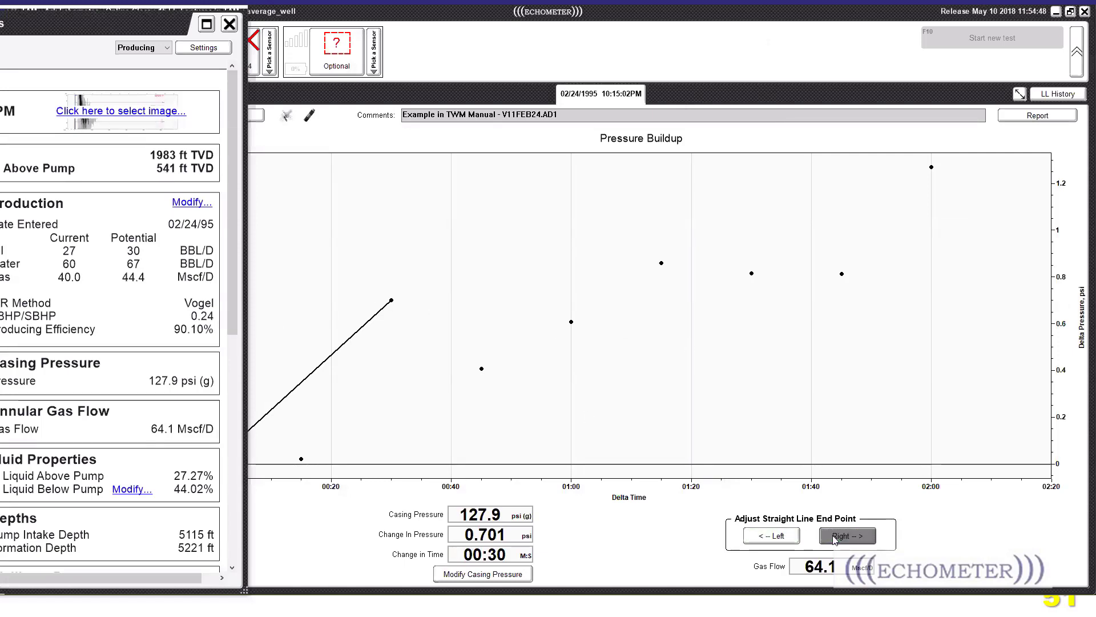
left_click(830, 536)
left_click(831, 535)
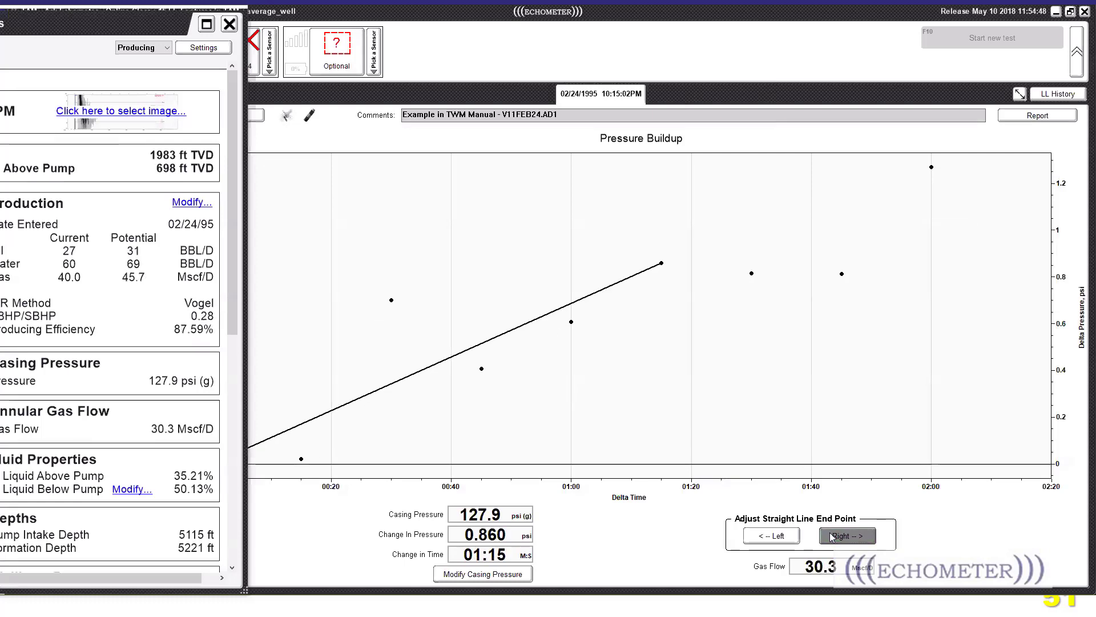
left_click(831, 535)
left_click(830, 536)
left_click(831, 536)
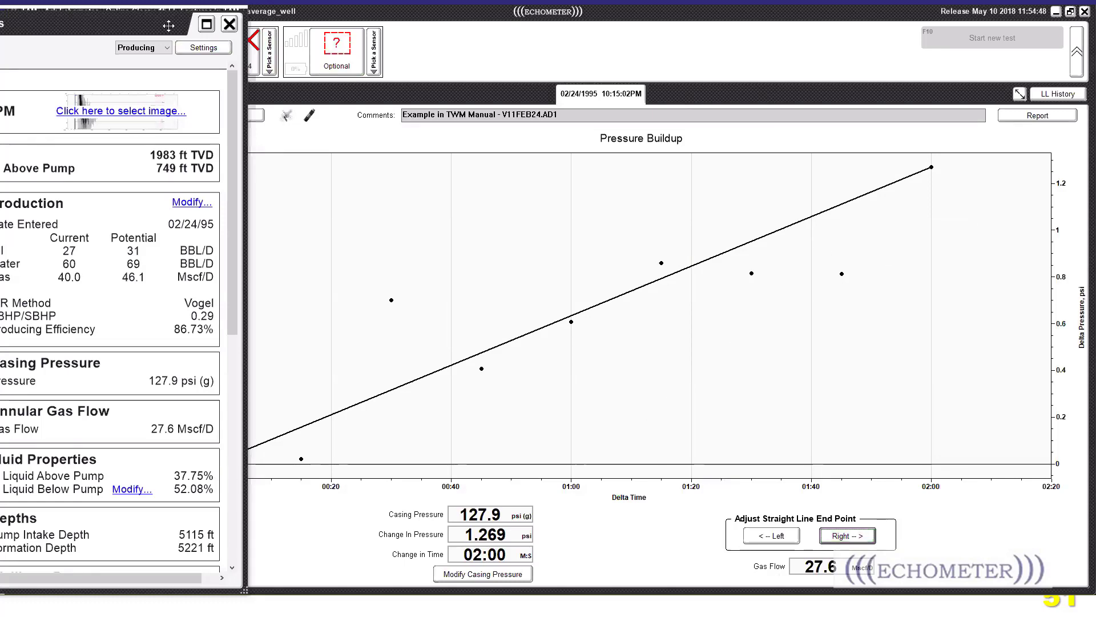
left_click(229, 24)
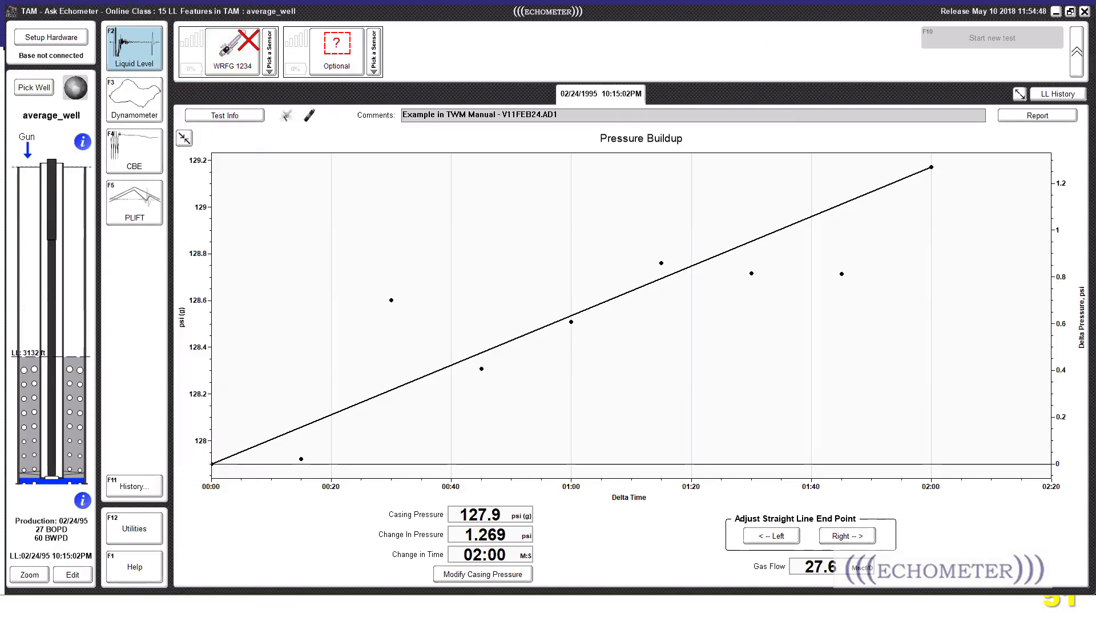
- Load the Pumping Unit Noise well from the 15 LL Features in TAM group
left_click(25, 91)
scroll(107, 348, "down", 4)
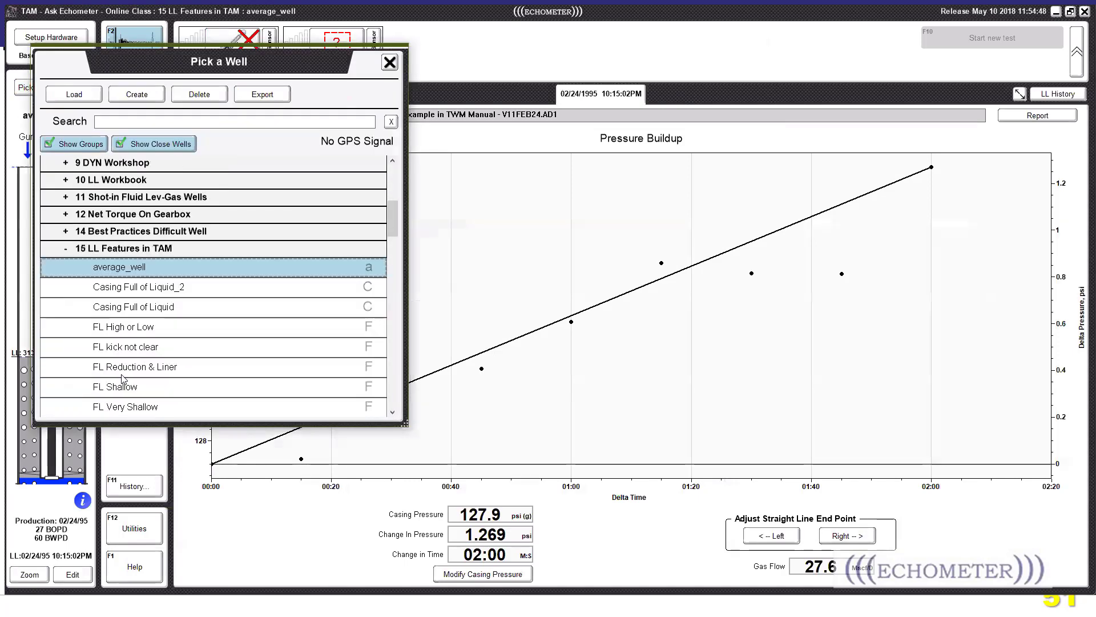
scroll(121, 378, "down", 4)
left_click(135, 388)
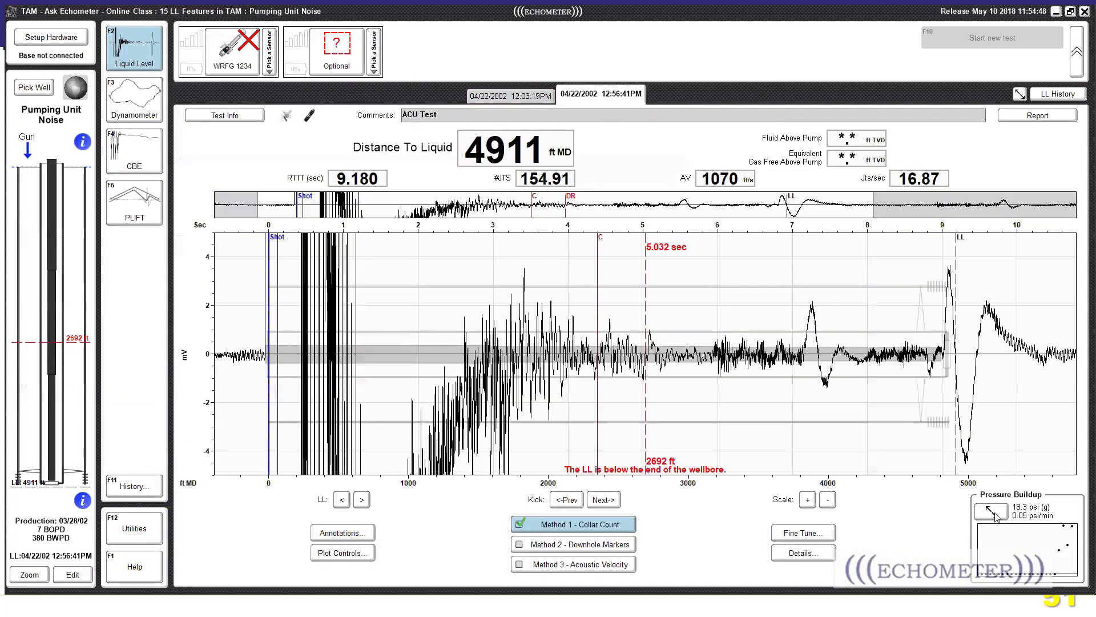
- Step the 04/22/2002 12:56:41PM test's enlarged pressure buildup line to the 04:45 reading and switch to the 12:03:19PM test
left_click(994, 515)
left_click(864, 540)
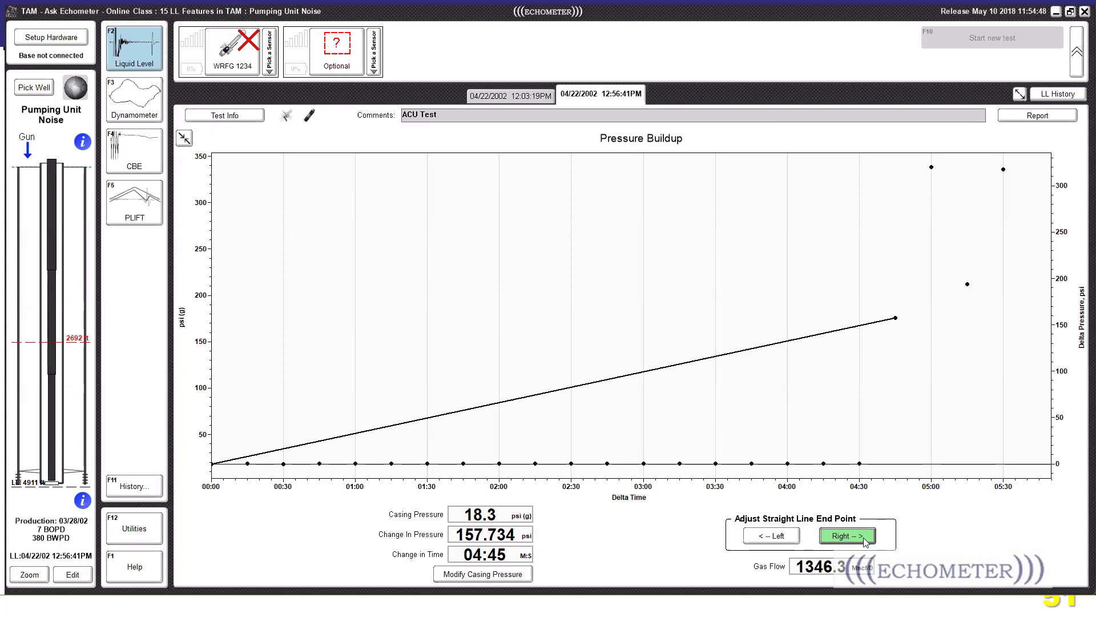
left_click(505, 96)
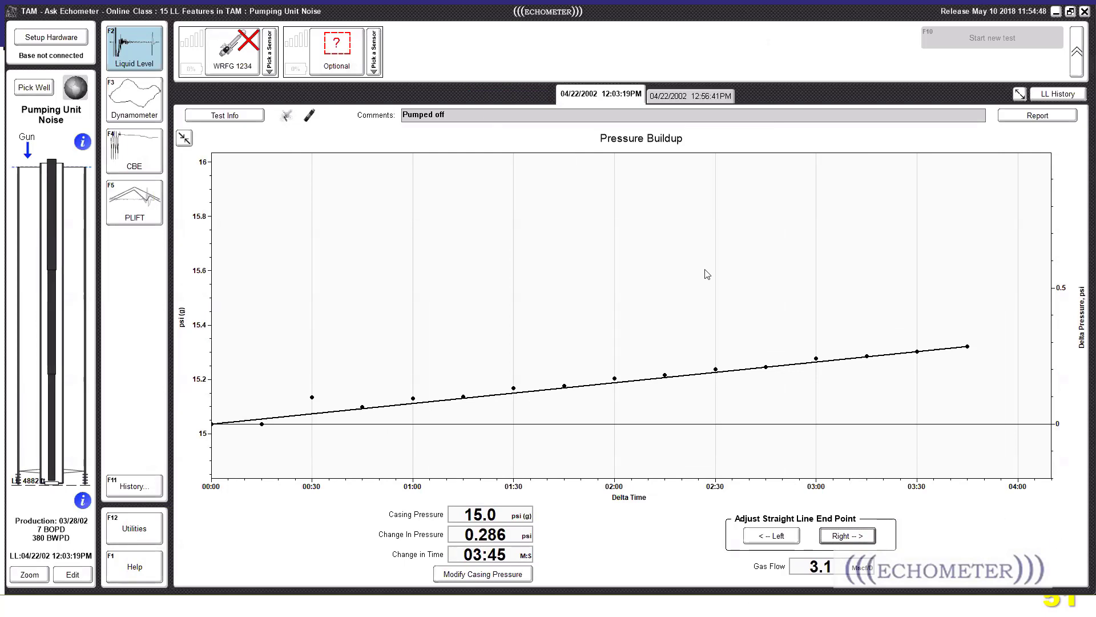
- Collapse the pressure buildup plot back to the acoustic trace and briefly display the on-screen shortcut labels
left_click(184, 138)
key("alt")
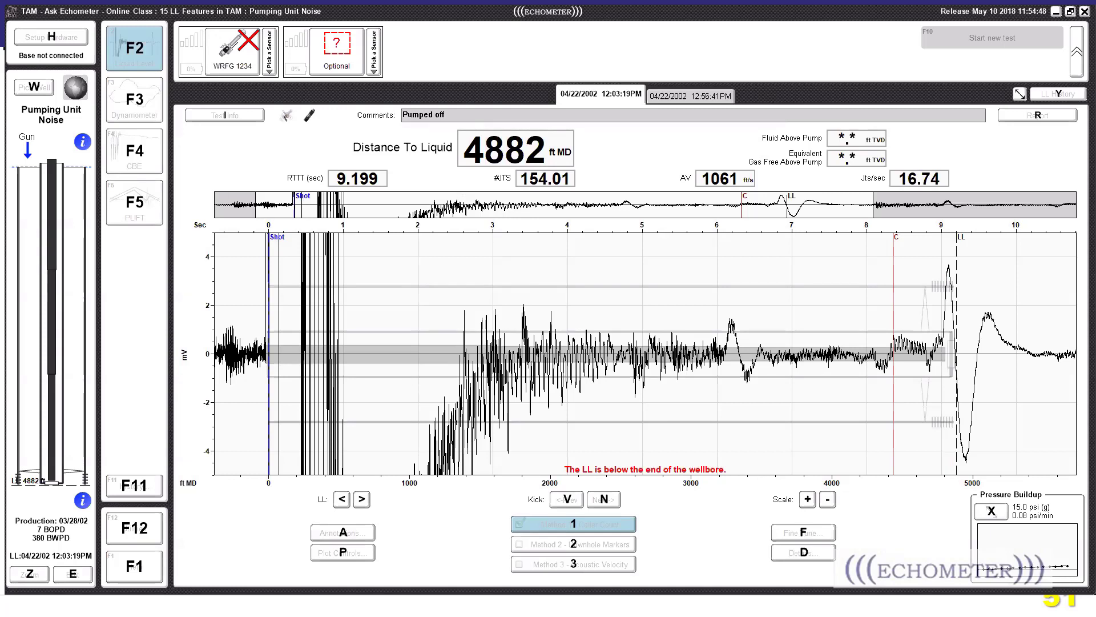
key("alt")
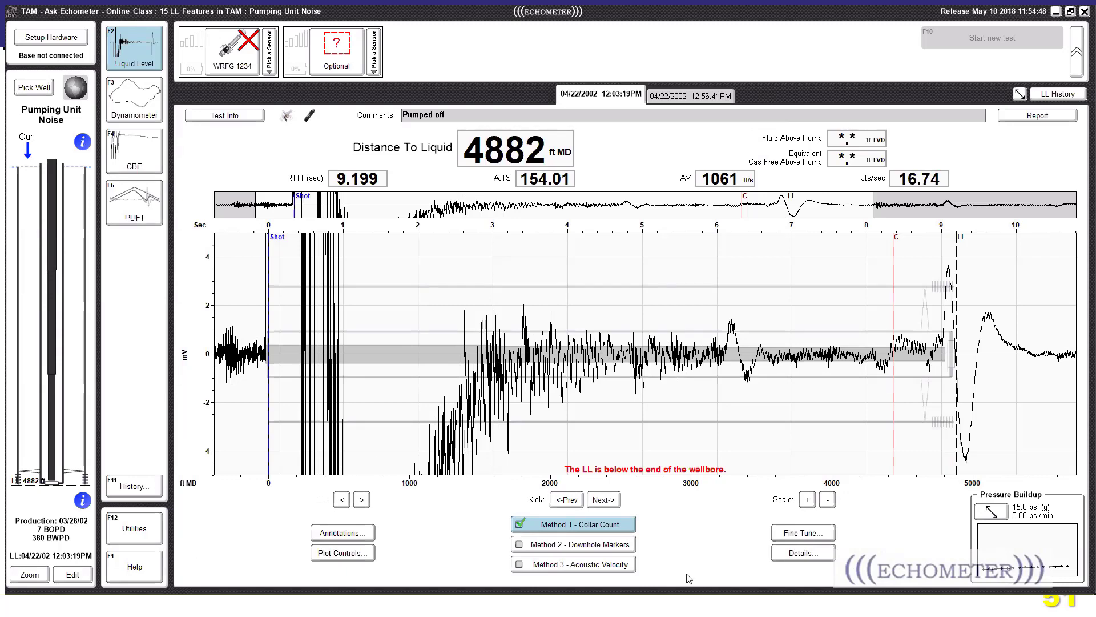
- Load the FL High or Low well from the 15 LL Features in TAM group
left_click(45, 89)
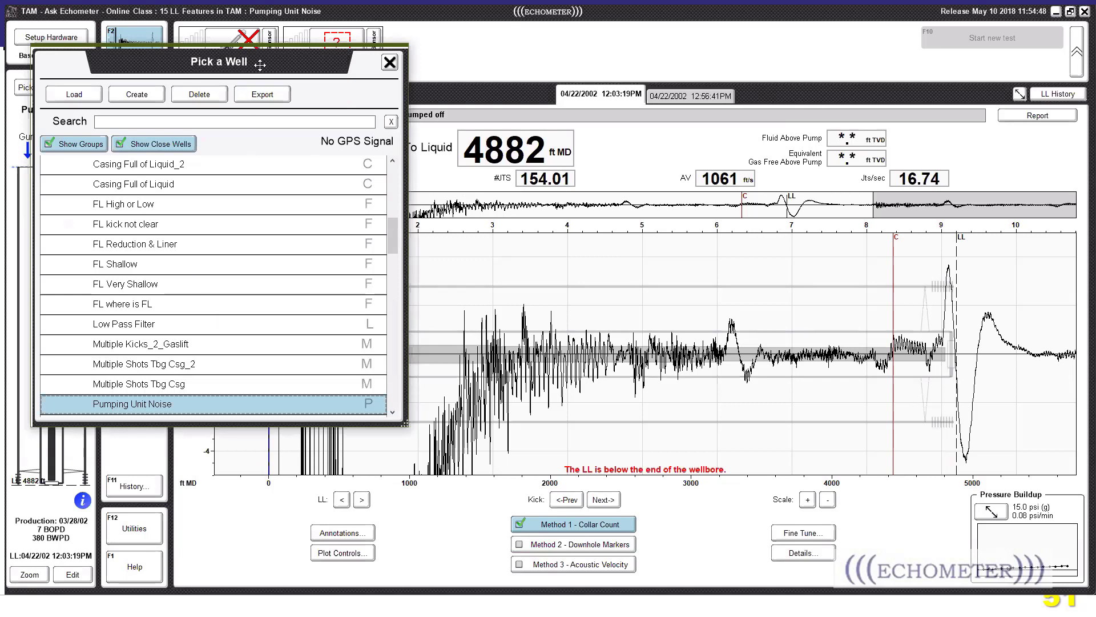
left_click_drag(260, 66, 263, 75)
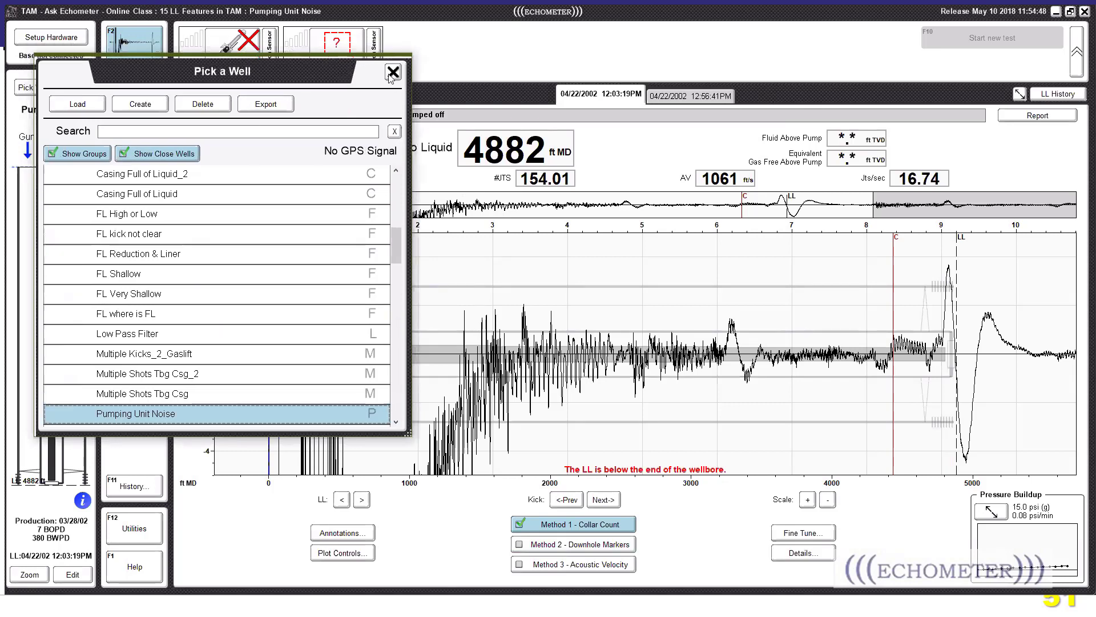
left_click(392, 73)
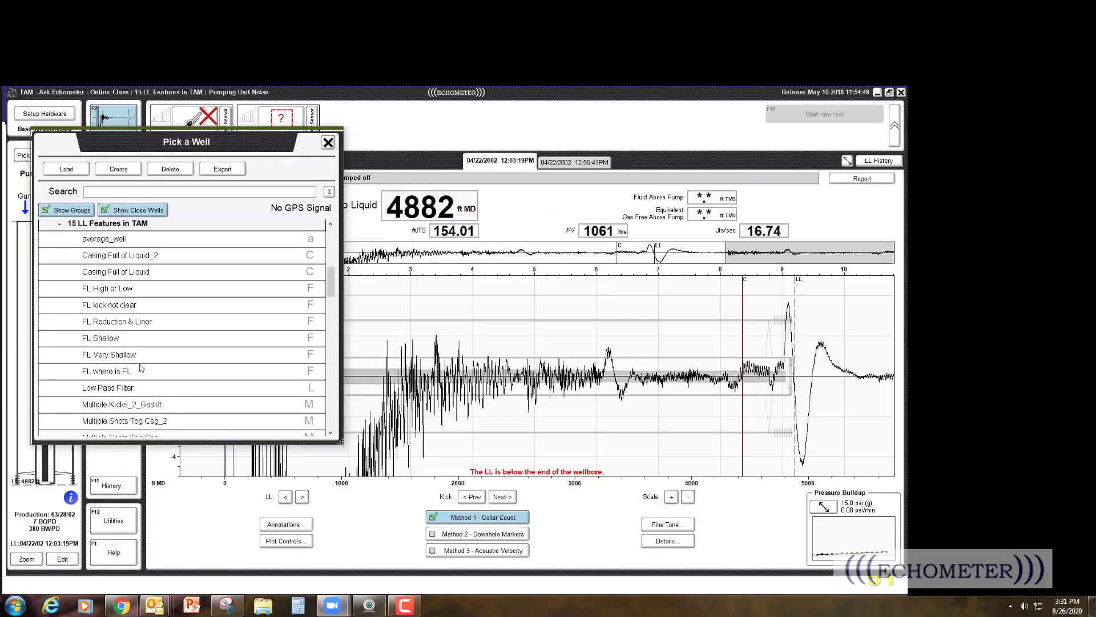
scroll(140, 367, "down", 1)
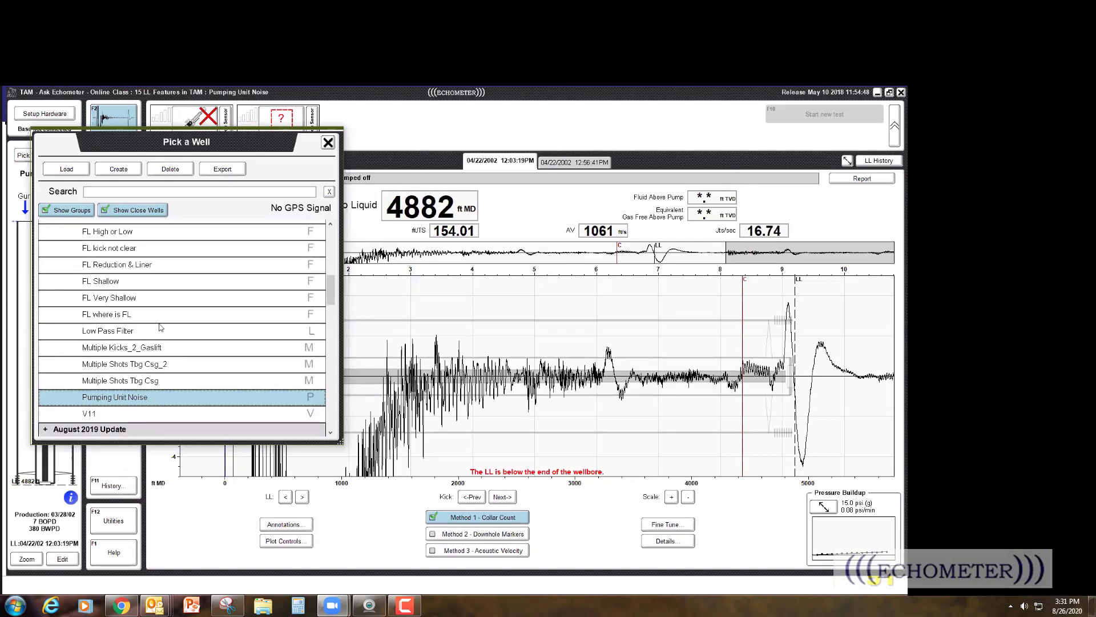
scroll(208, 374, "up", 2)
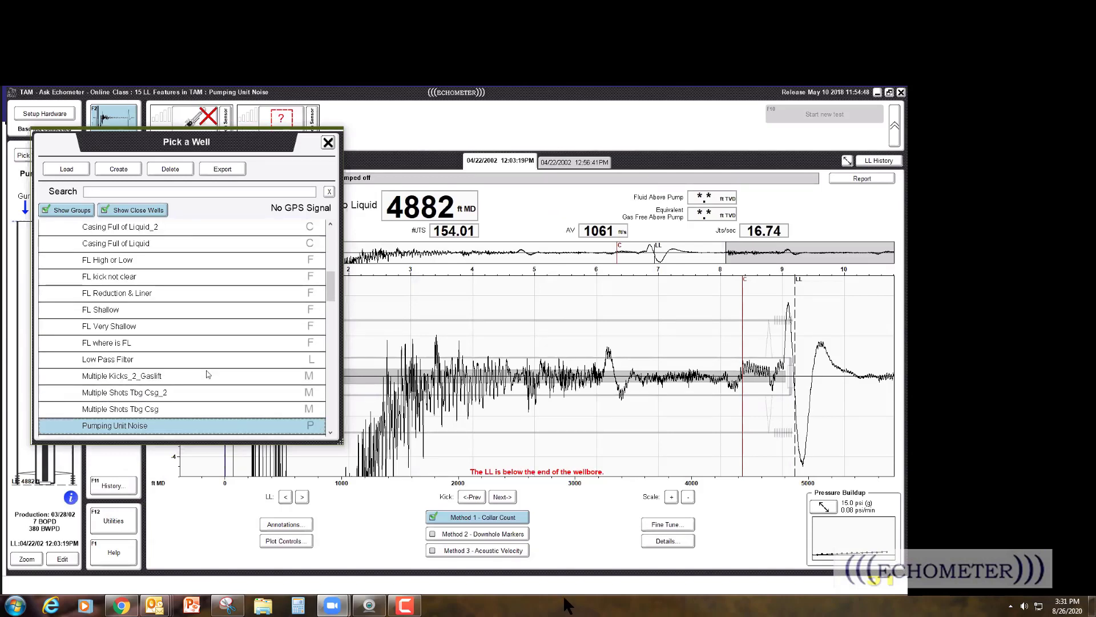
scroll(208, 374, "up", 2)
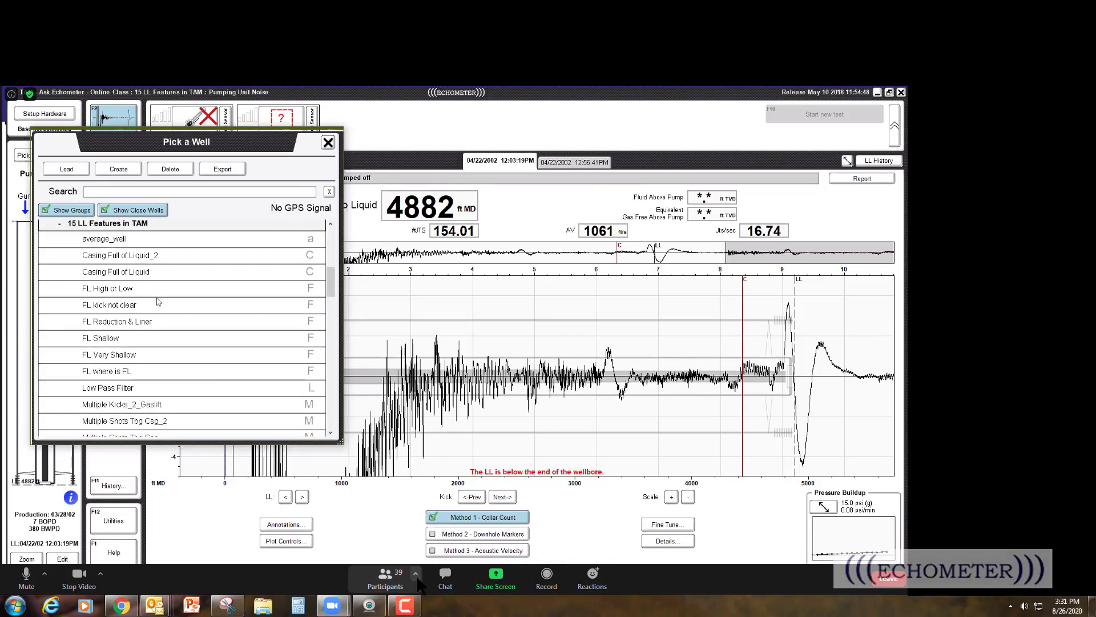
left_click(170, 372)
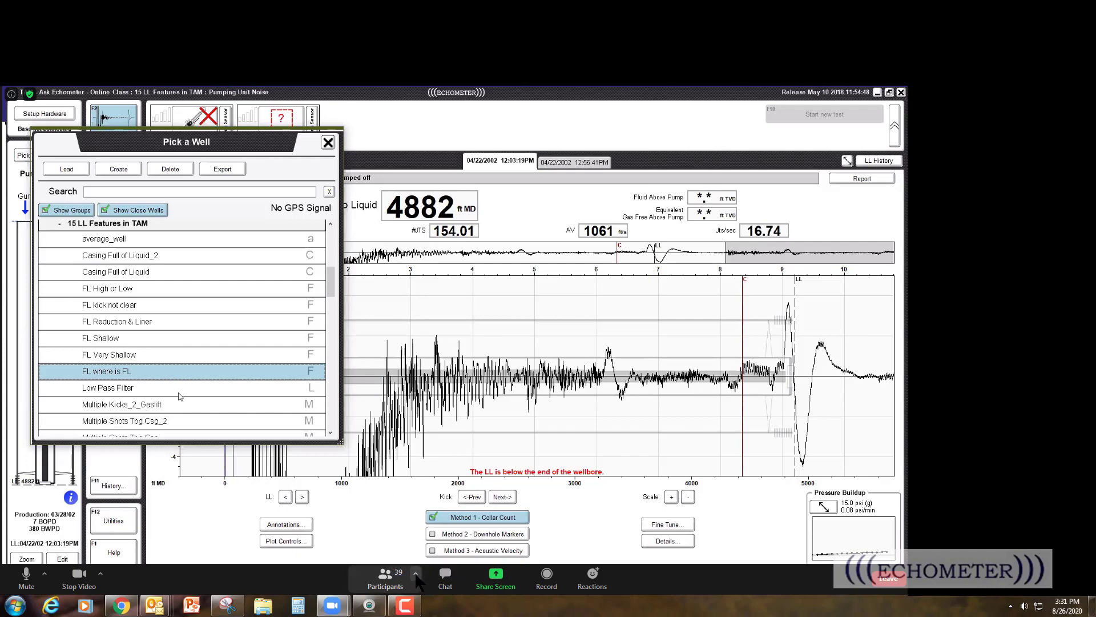
left_click(416, 573)
double_click(181, 288)
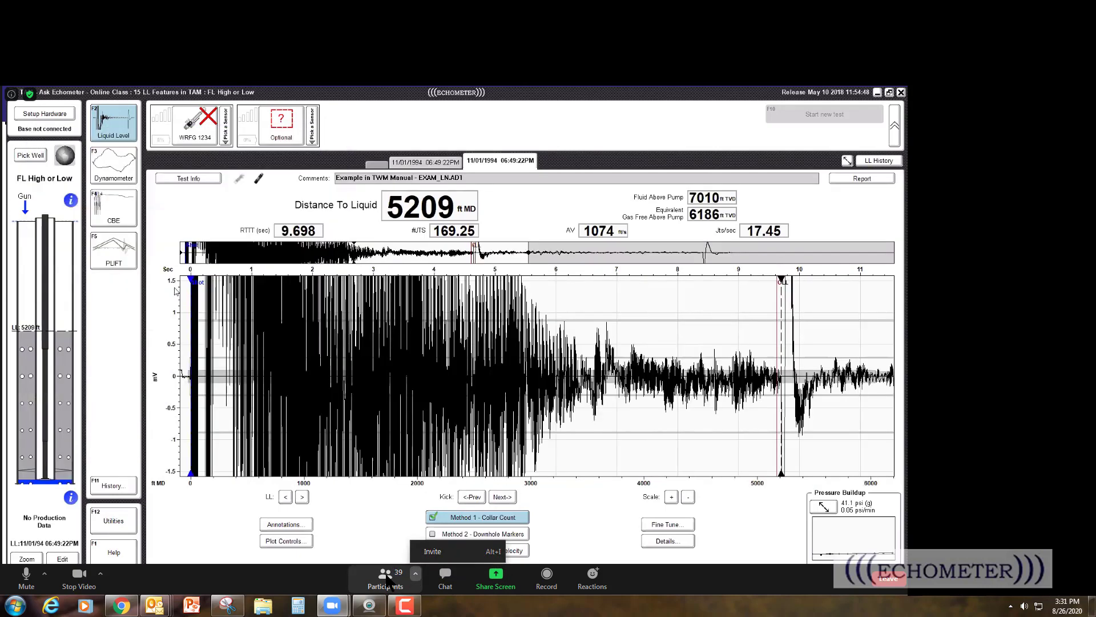
- Reduce the acoustic trace's amplitude scale to a 15 mV range and apply the low pass filter
left_click(386, 576)
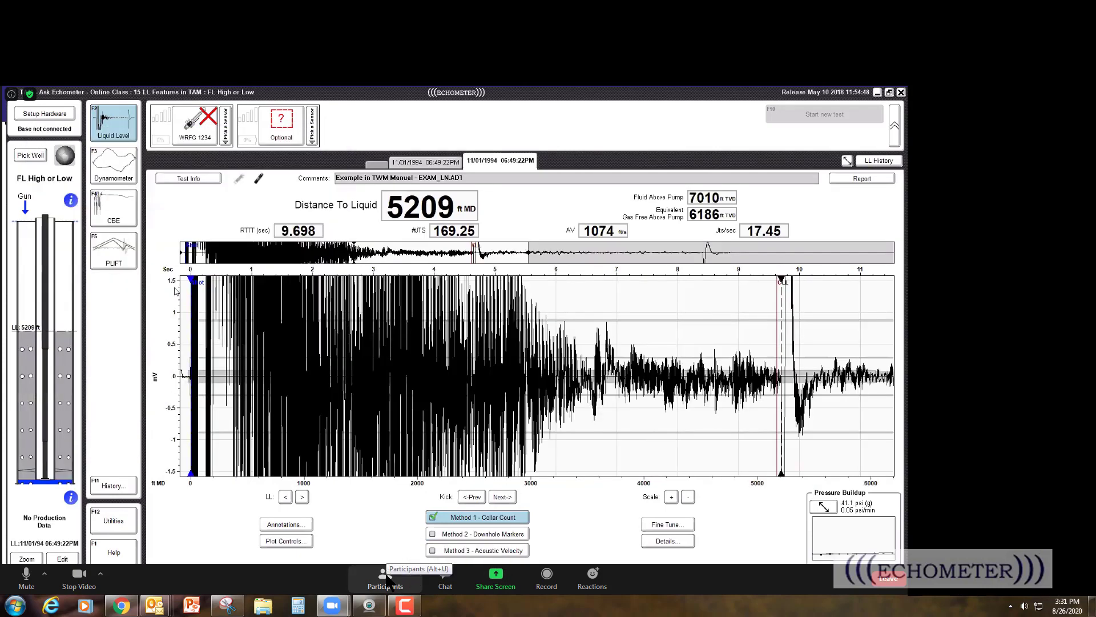
left_click(478, 582)
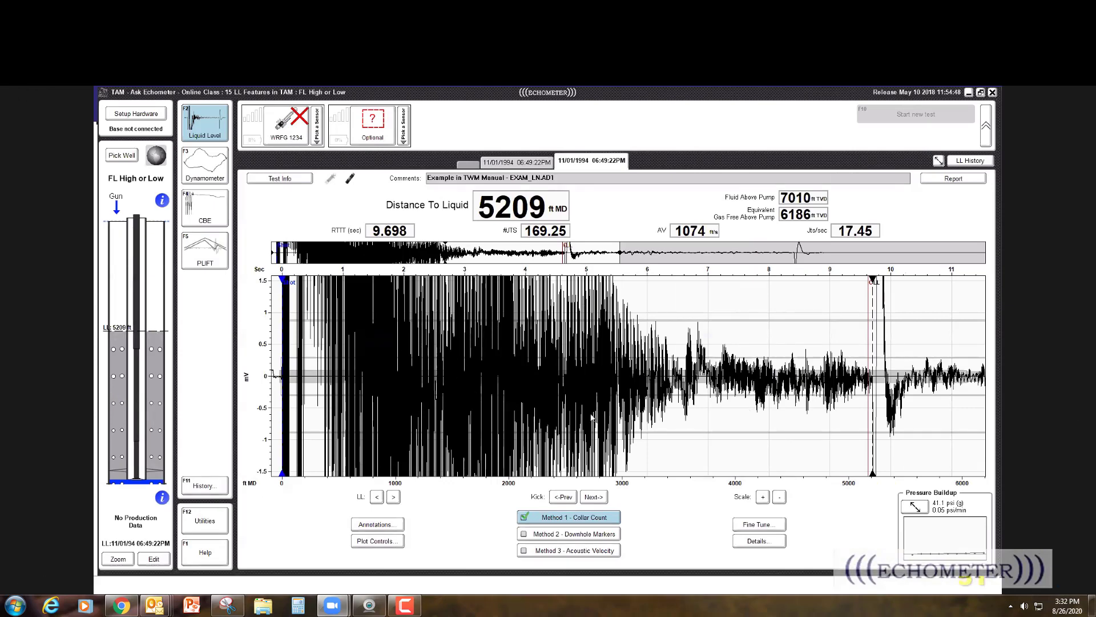
left_click(778, 497)
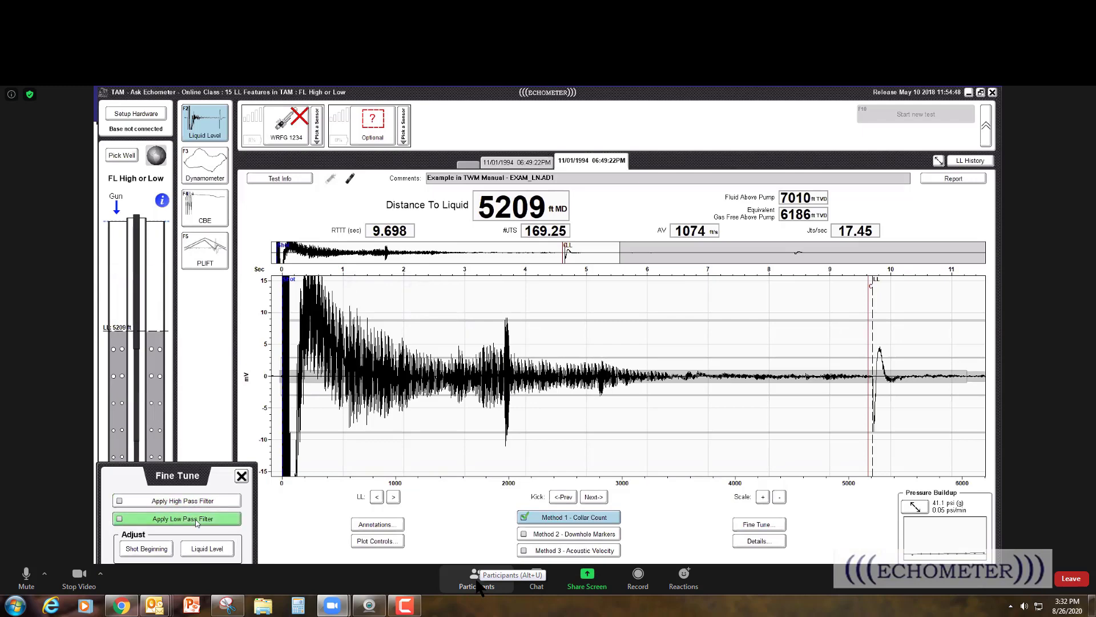
left_click(475, 581)
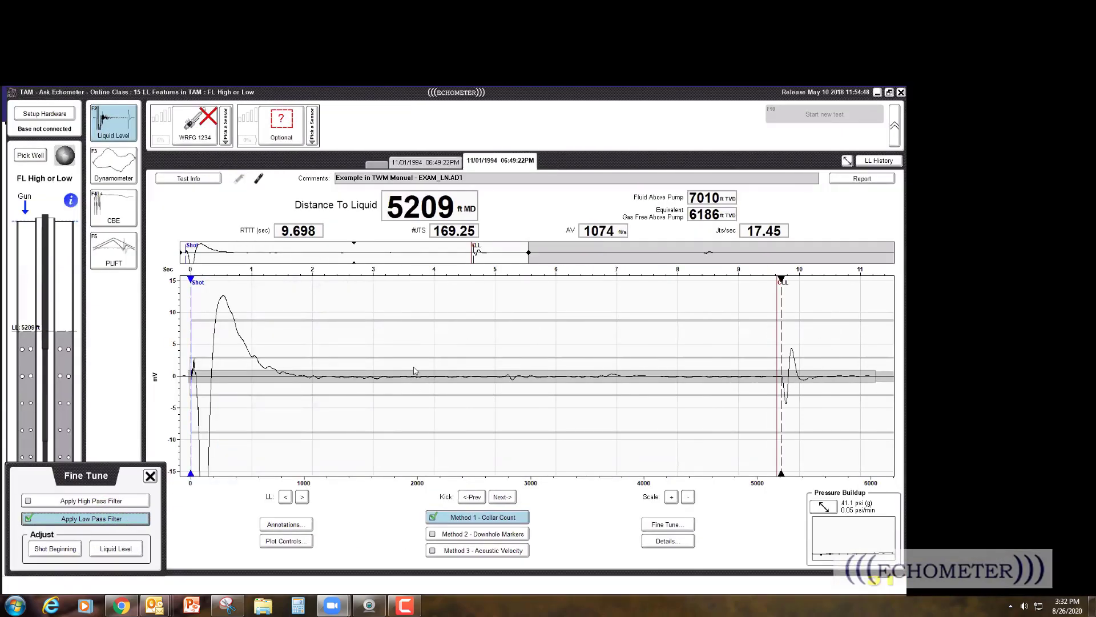
- Magnify the trace's amplitude scale to about 4 mV and compare it with the low pass filter off and on
left_click(671, 496)
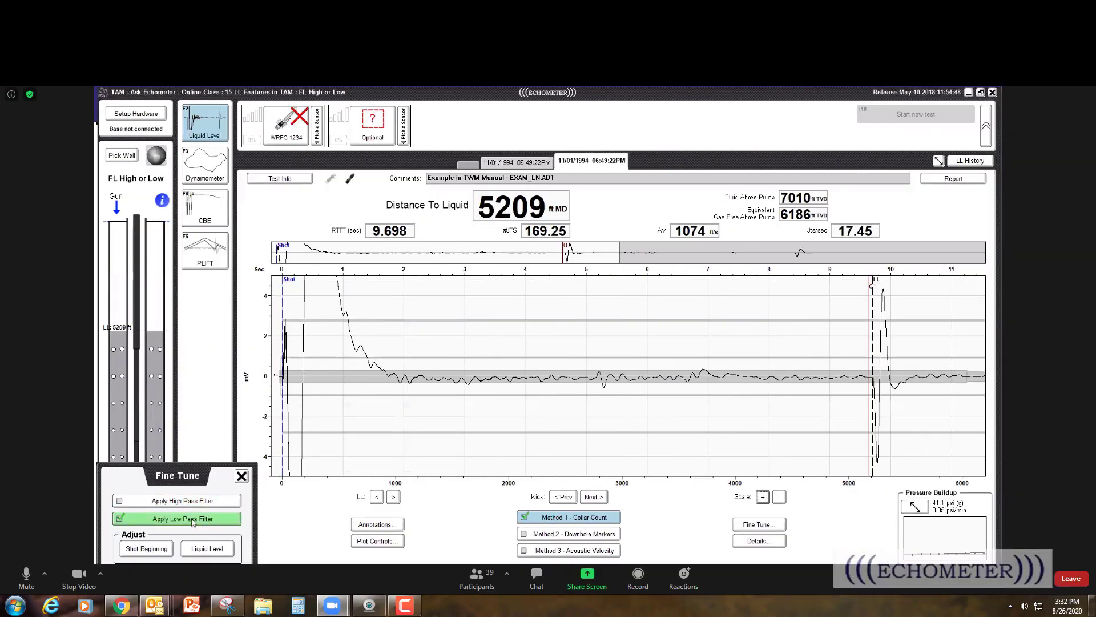
left_click(192, 519)
left_click(192, 519)
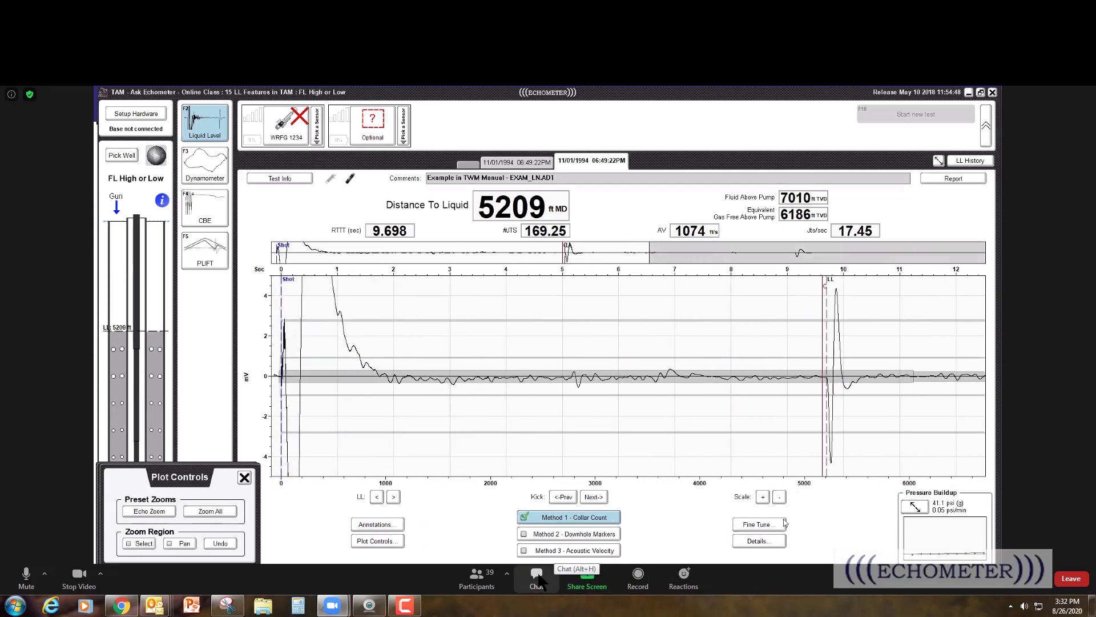
left_click(491, 578)
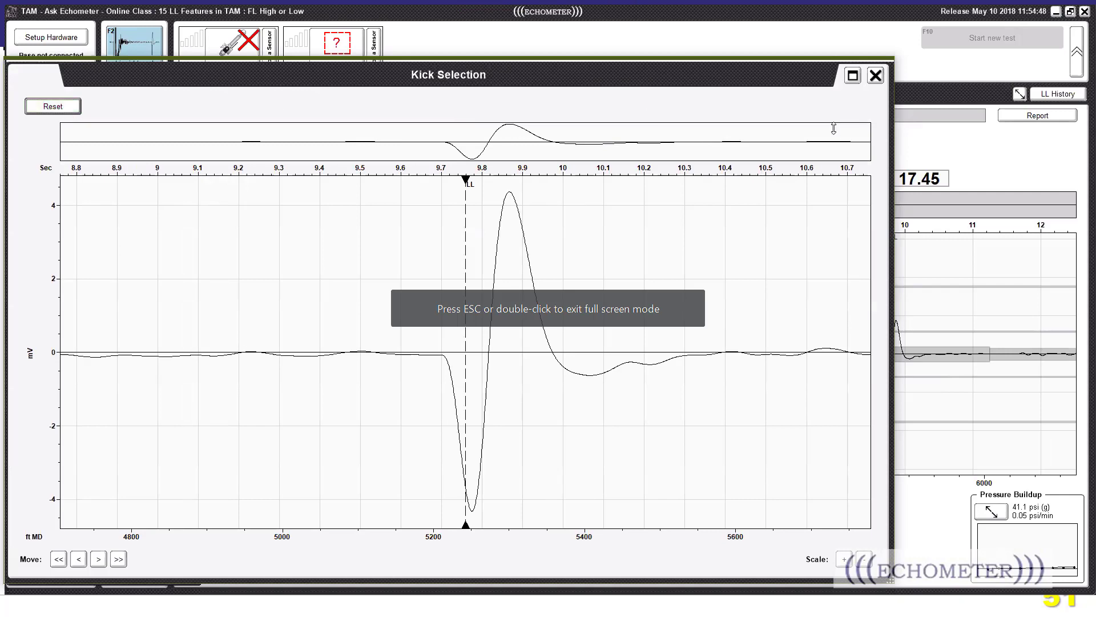
- Close the Kick Selection window and remove the low pass filter from the acoustic trace
left_click(875, 75)
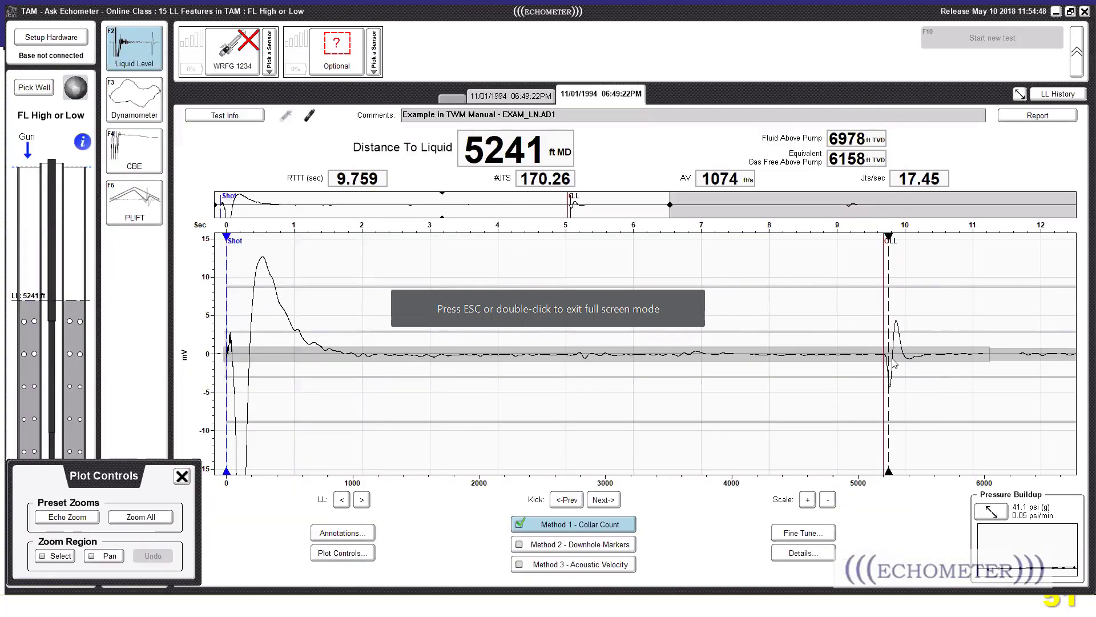
left_click(785, 534)
left_click(136, 528)
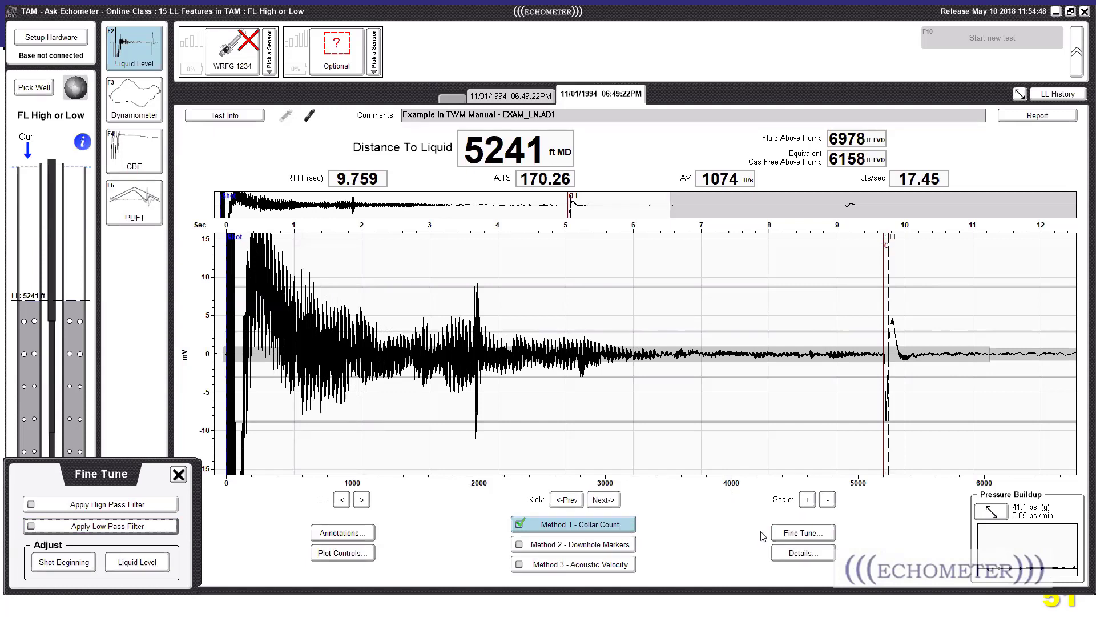
- Reset the liquid level marker in Kick Selection for the unfiltered trace and close the window
left_click(790, 533)
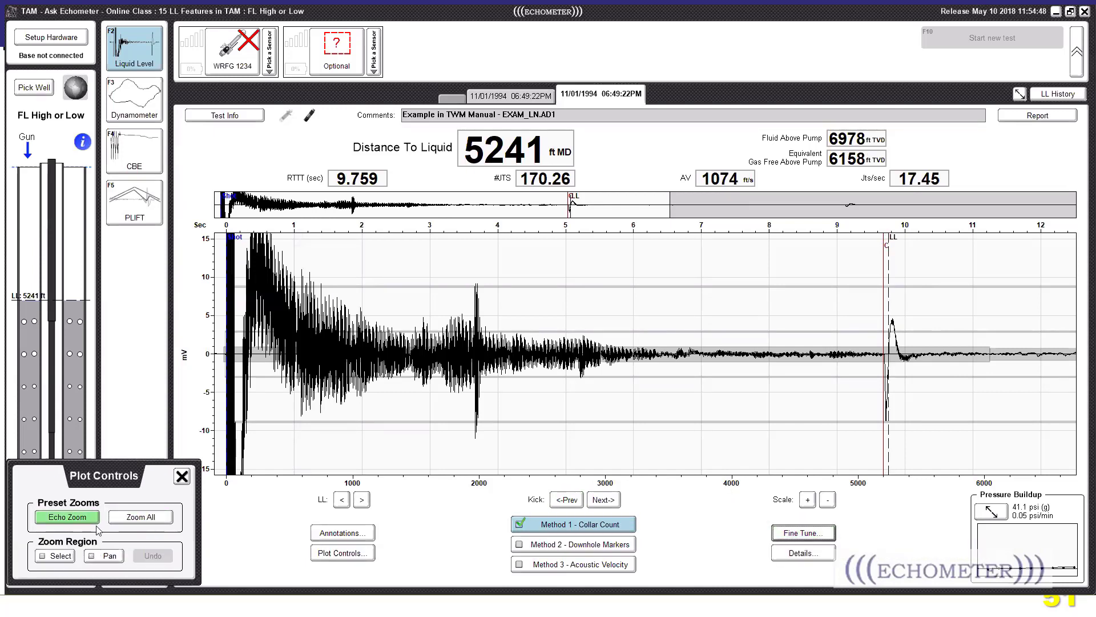
left_click(791, 532)
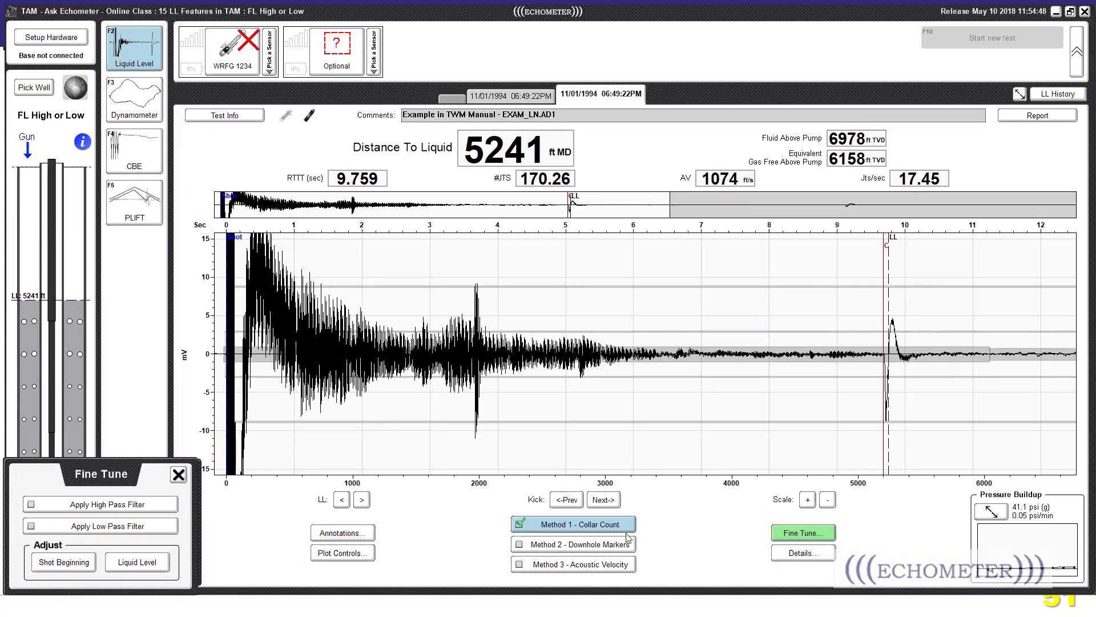
left_click(160, 562)
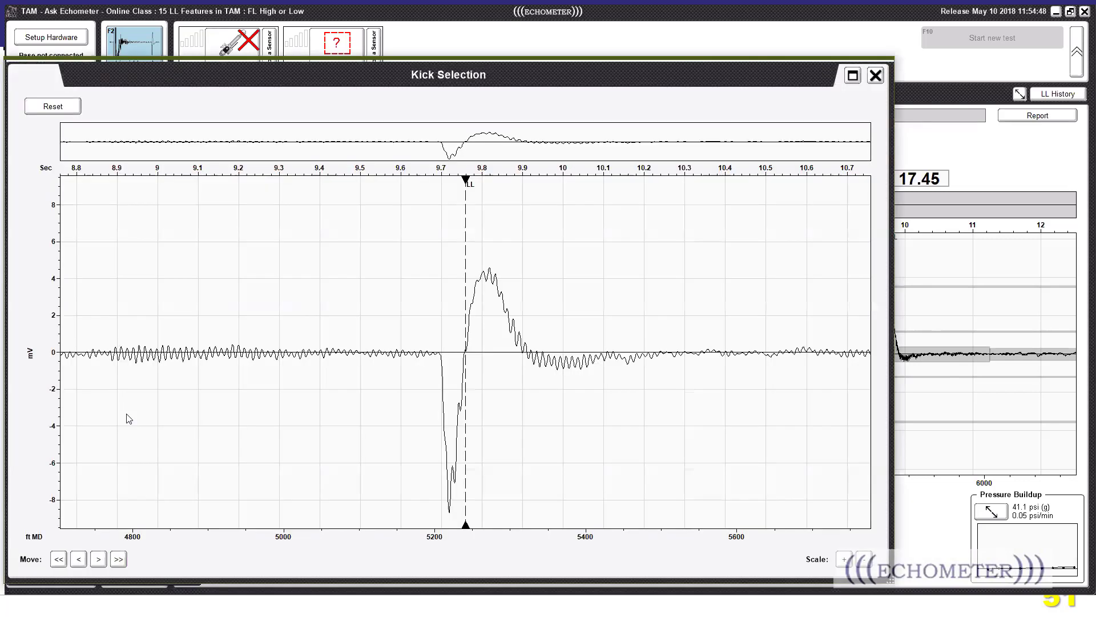
left_click(47, 106)
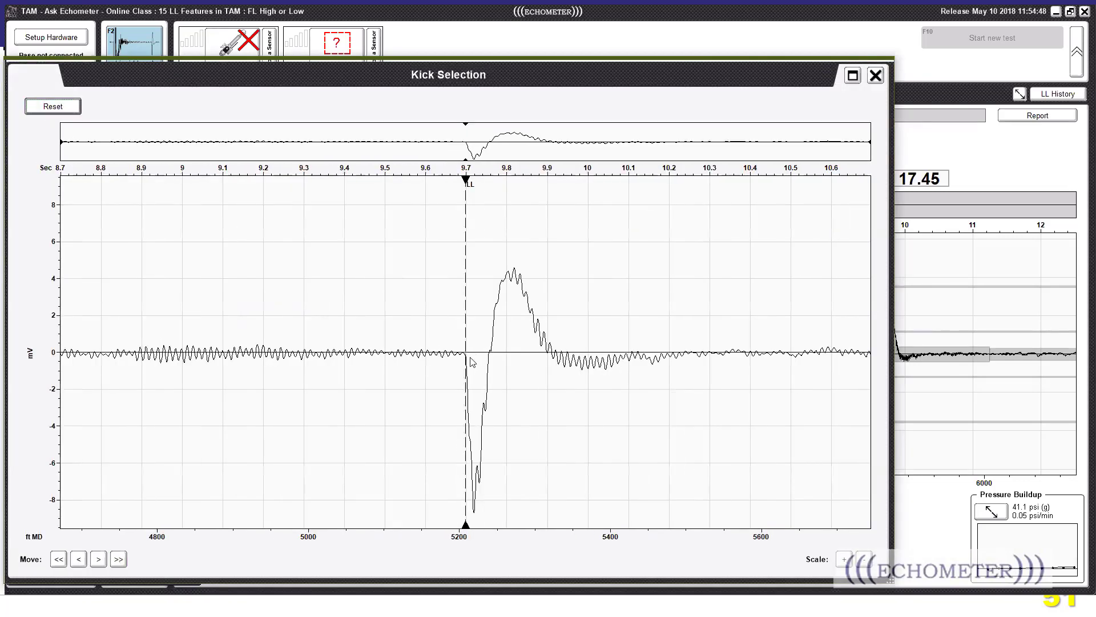
left_click(876, 75)
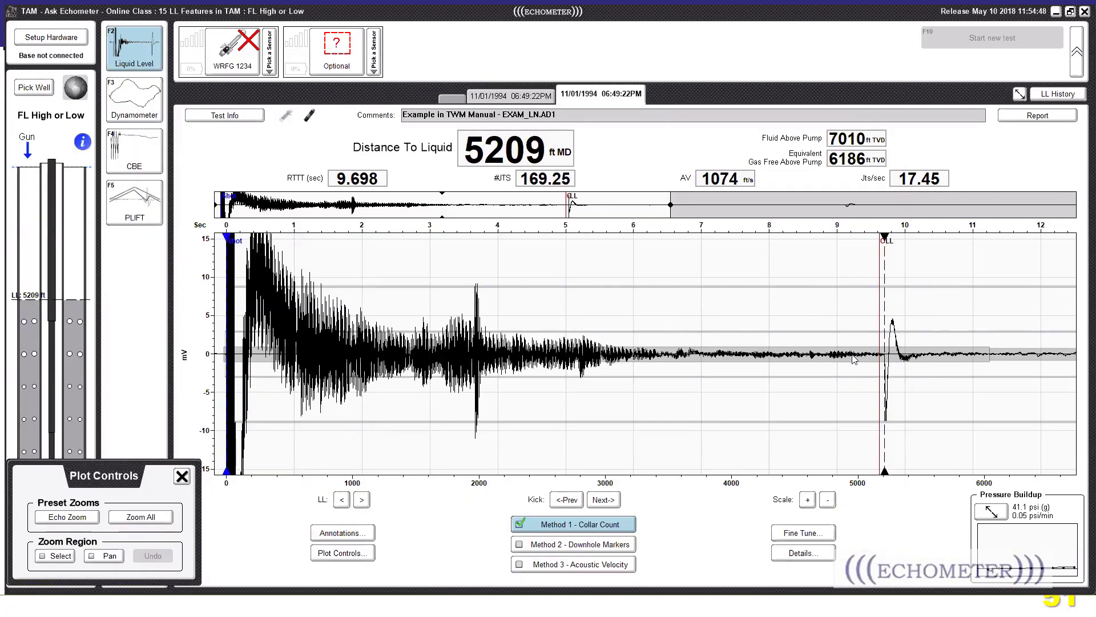
- Extend the displayed trace to about 19 seconds and turn on the Depth Reference annotation
mouse_move(670, 206)
left_mouse_down()
mouse_move(1060, 209)
mouse_move(942, 240)
mouse_move(907, 275)
left_mouse_up()
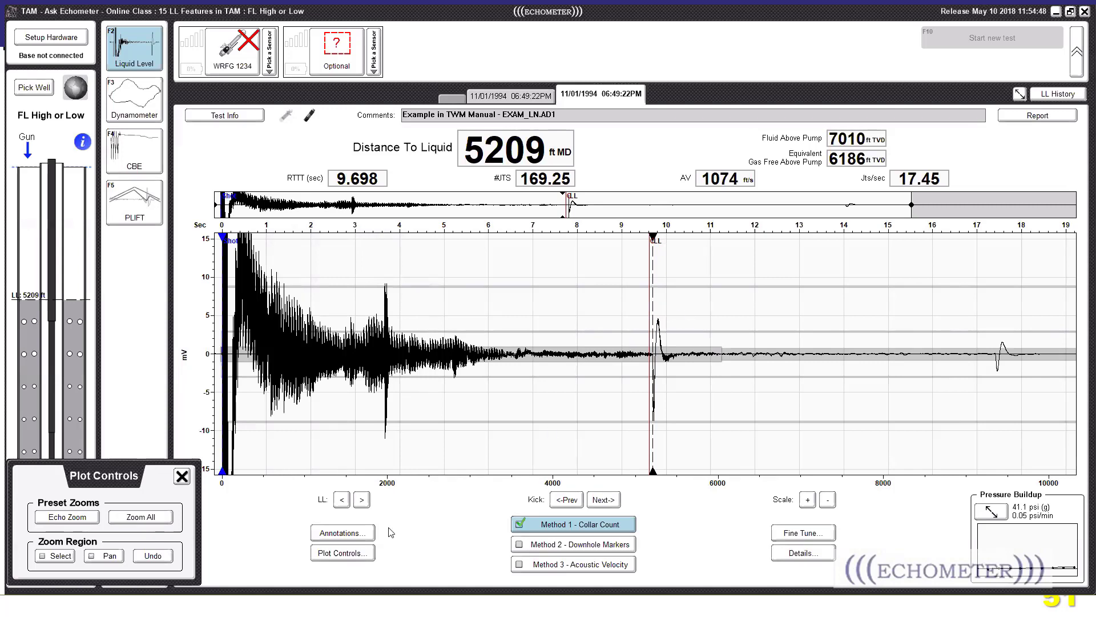
left_click(366, 536)
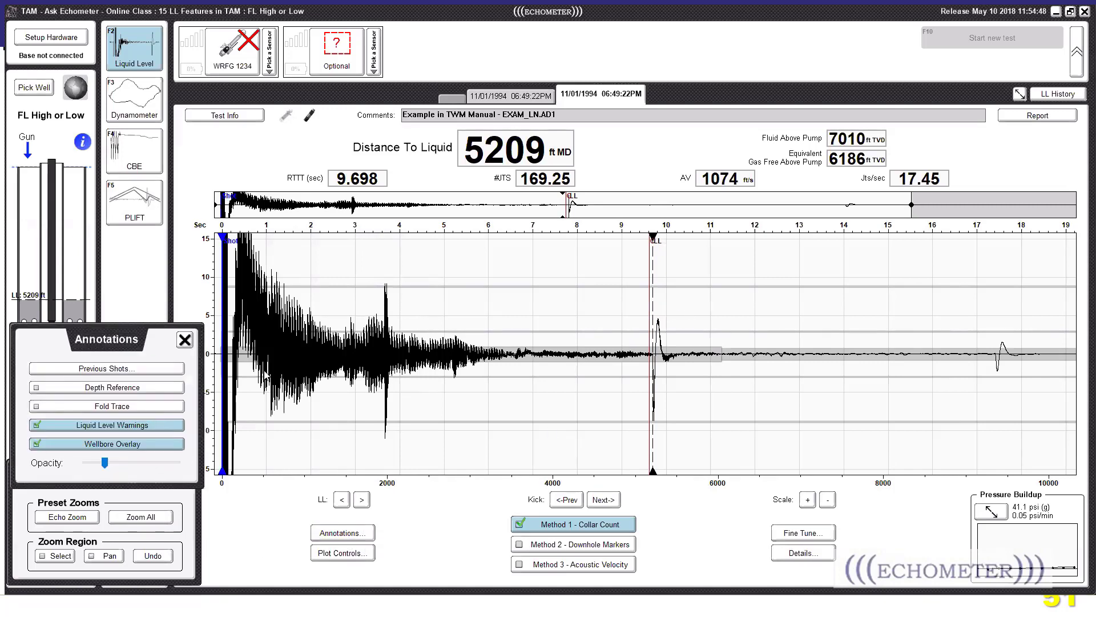
left_click(114, 387)
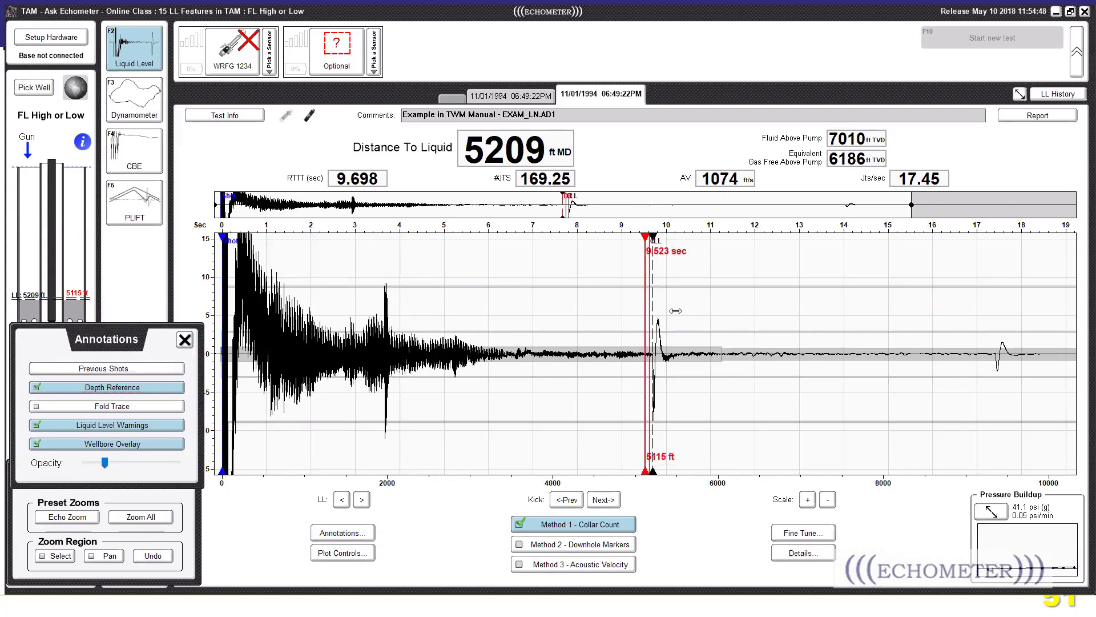
- Move the depth reference marker to the start of the repeat echo at 17.415 sec and close the annotation options
mouse_move(676, 310)
left_mouse_down()
mouse_move(914, 337)
mouse_move(1052, 370)
left_mouse_up()
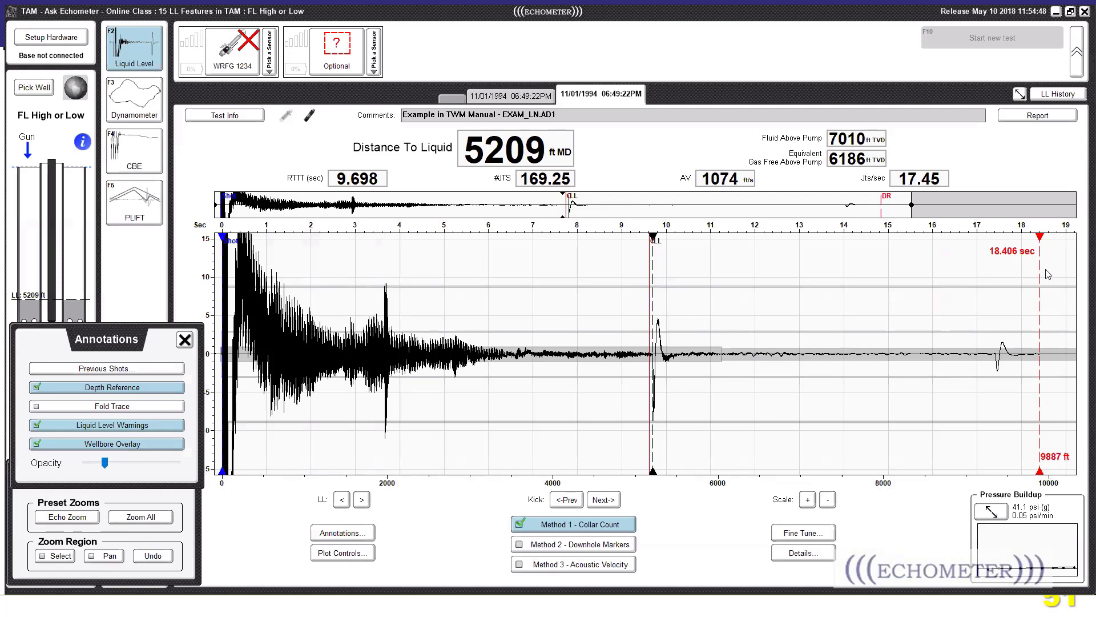
mouse_move(1039, 274)
left_mouse_down()
mouse_move(998, 327)
mouse_move(996, 300)
left_mouse_up()
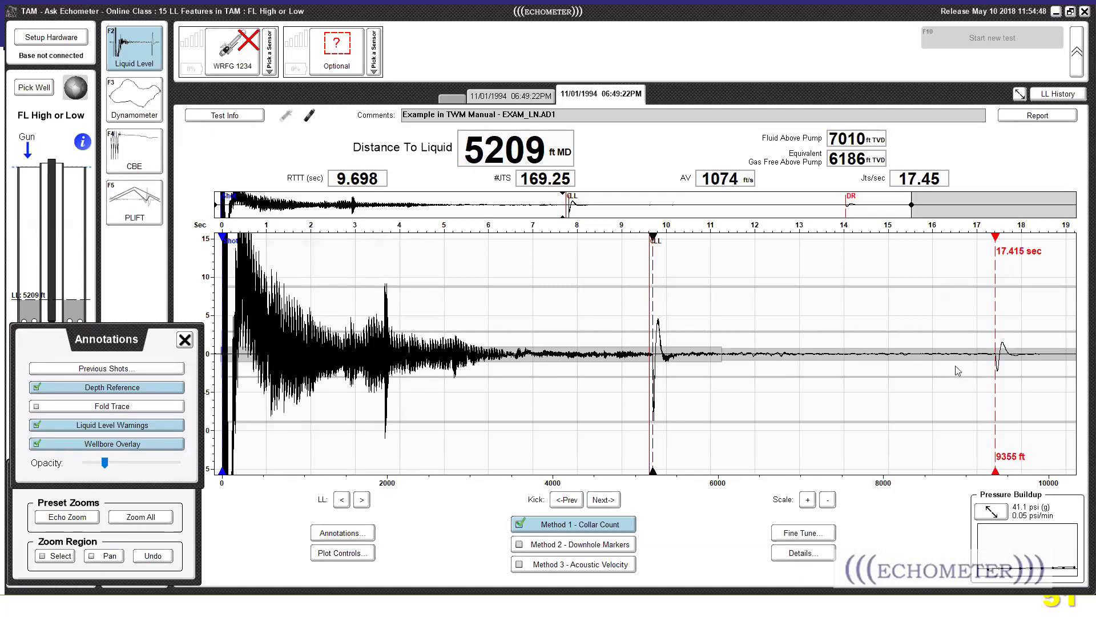
left_click(998, 358)
left_click(653, 353)
left_click(185, 340)
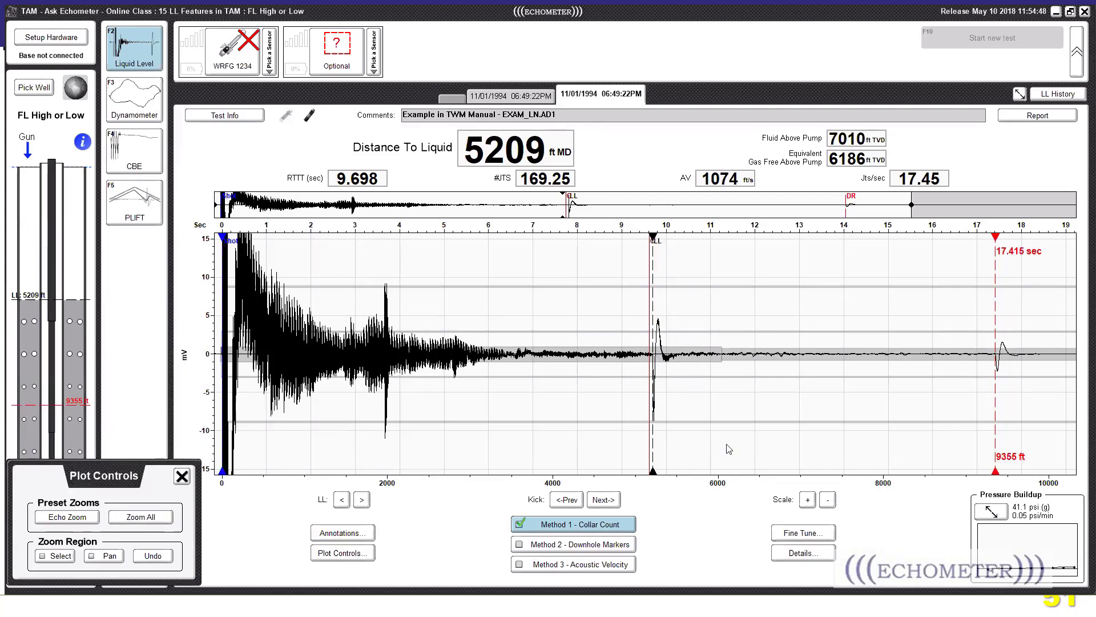
- Show the whole trace and check the casing sizes and depths noted in the well description comments
left_click(140, 517)
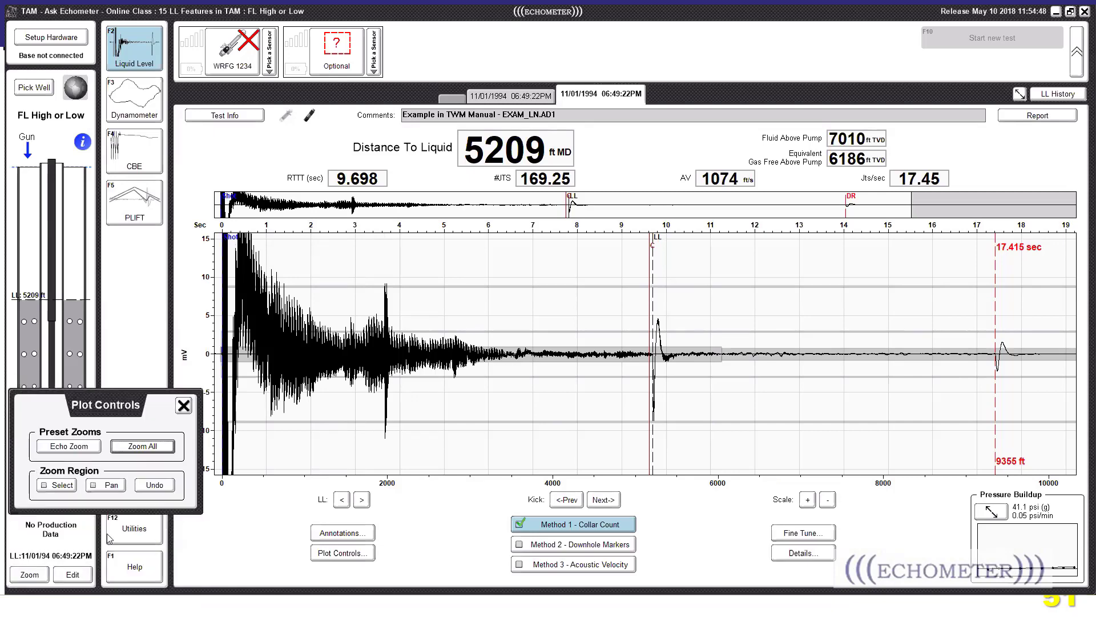
left_click(83, 581)
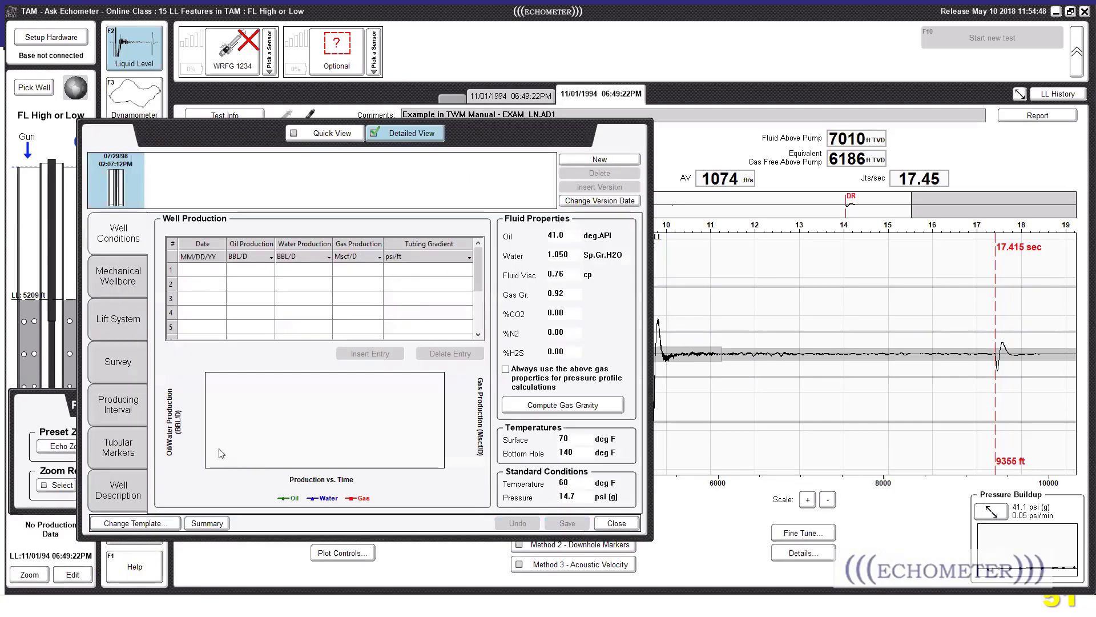
left_click(109, 495)
left_click_drag(245, 335, 283, 334)
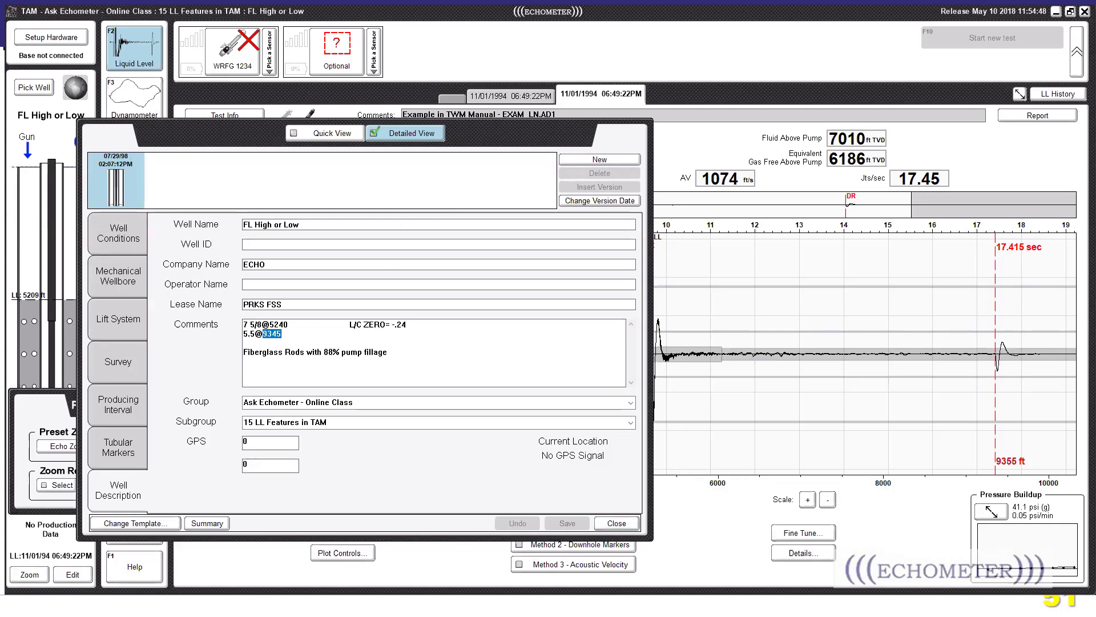
left_click(617, 522)
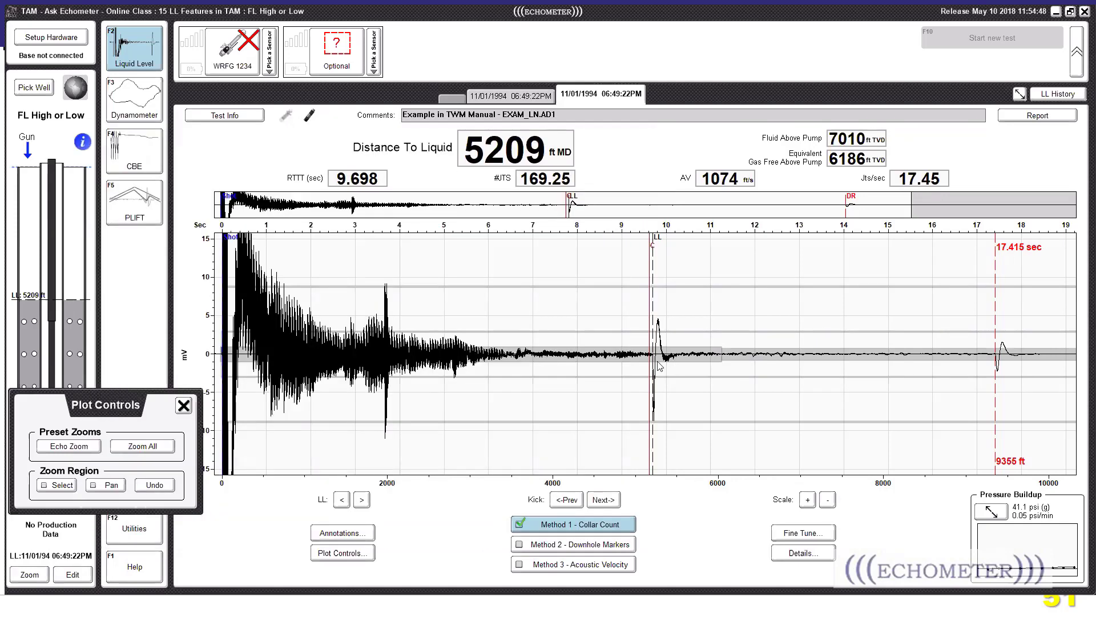
key("ctrl")
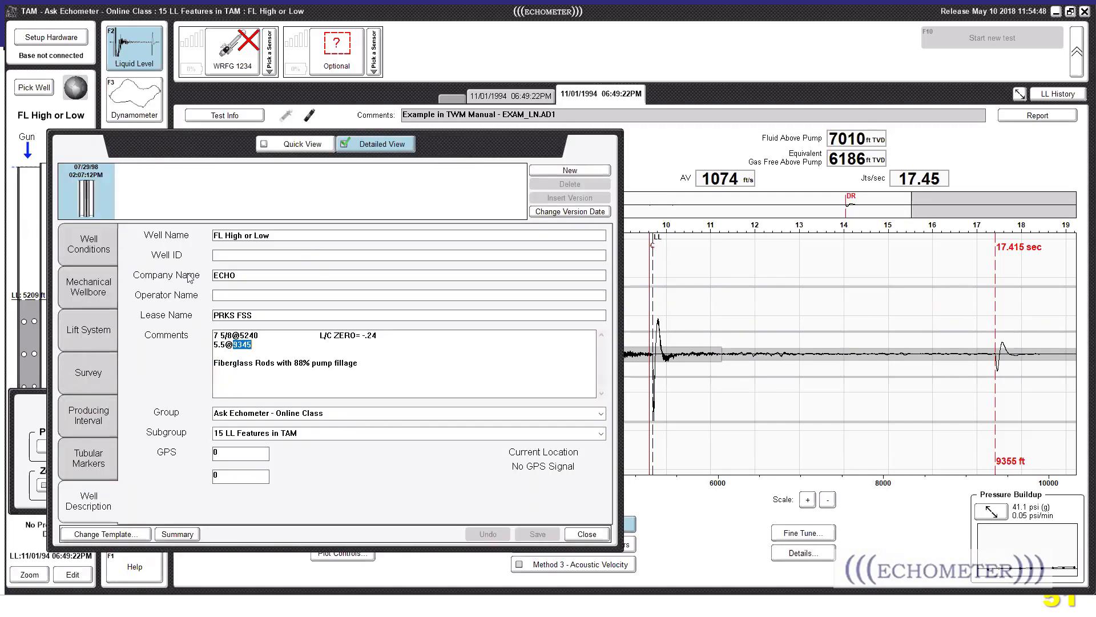
- Add a second production casing row in the mechanical wellbore data running from 9345 ft to 12440 ft
left_click(90, 288)
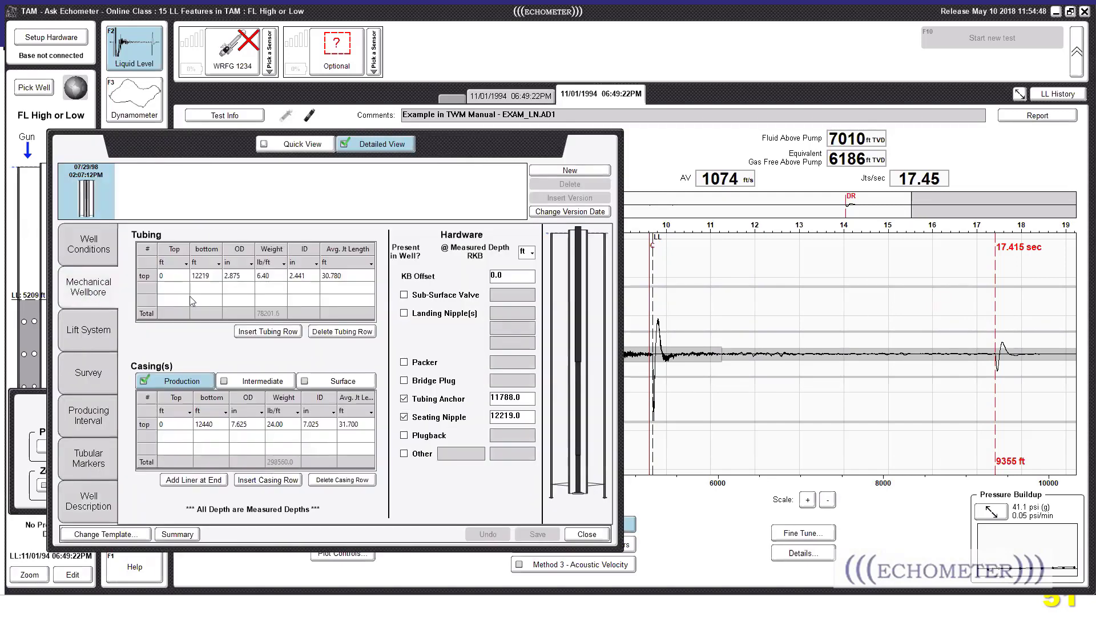
left_click(208, 436)
left_click(174, 438)
type("9345")
left_click(217, 426)
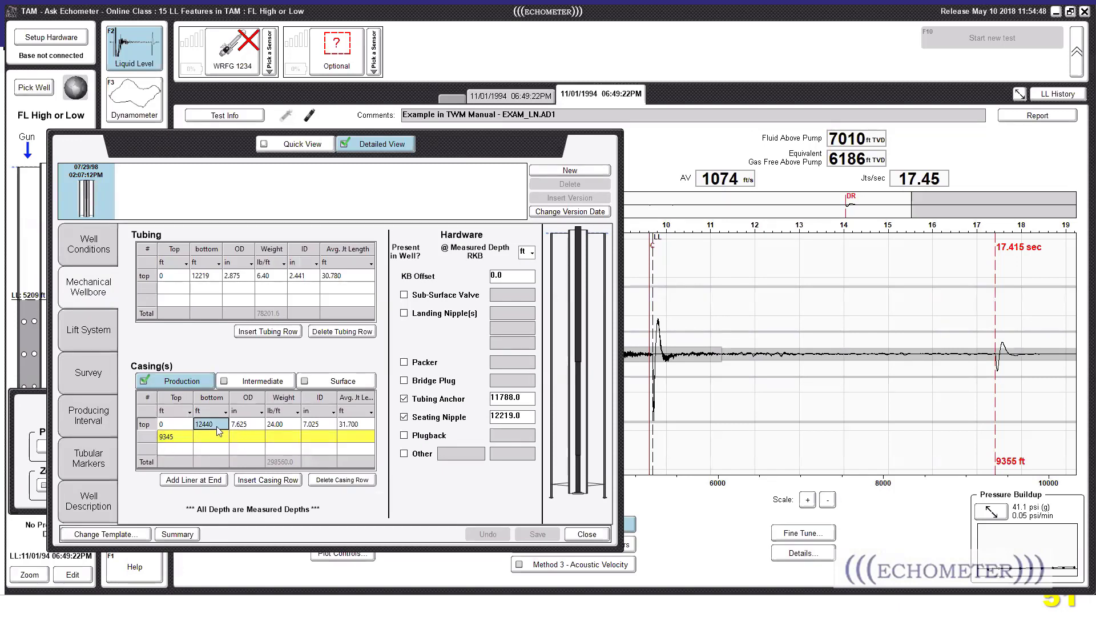
left_click(218, 438)
type("12440")
- Give the new casing row a 5.500 in OD and a 31 ft average joint length, then save and close the well data
left_click(249, 438)
left_click(258, 437)
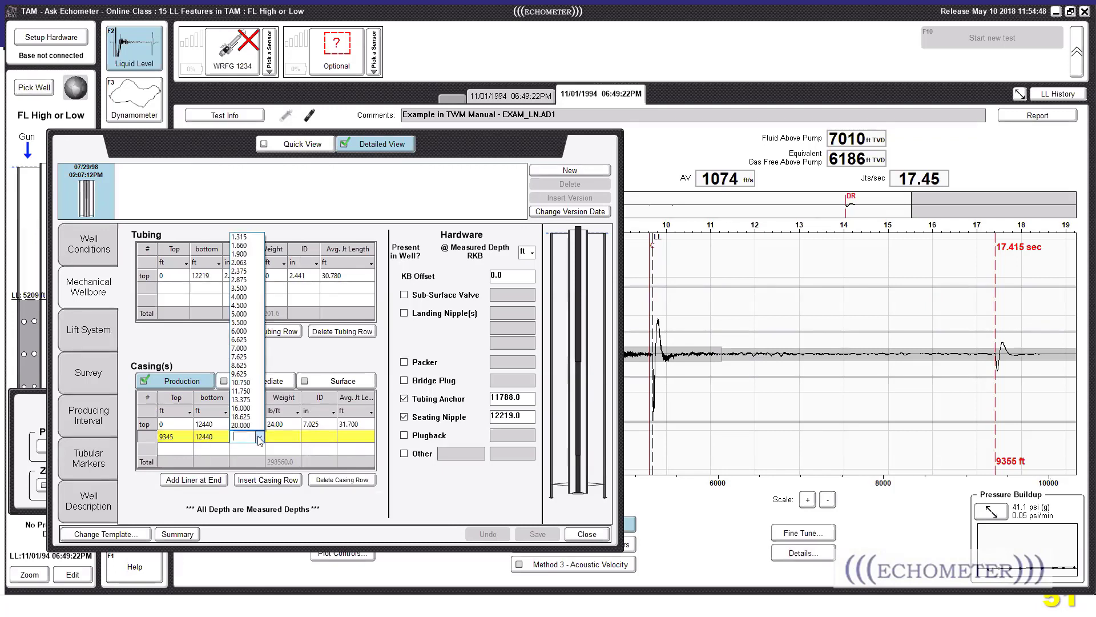
left_click(258, 437)
left_click(258, 437)
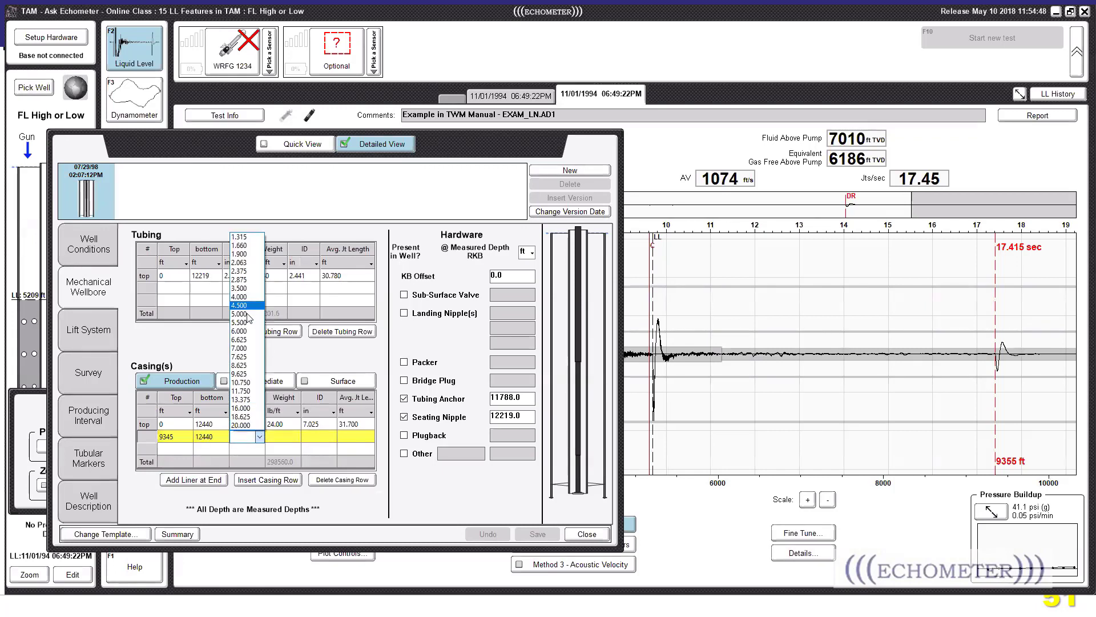
left_click(251, 323)
left_click(296, 437)
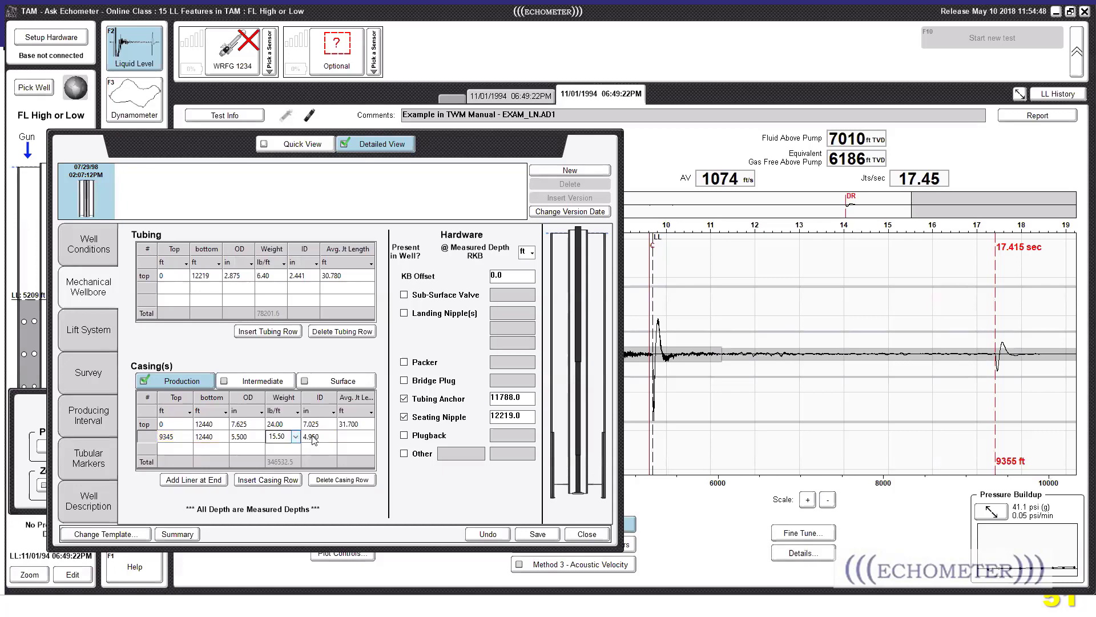
left_click(361, 438)
type("31")
key("Tab")
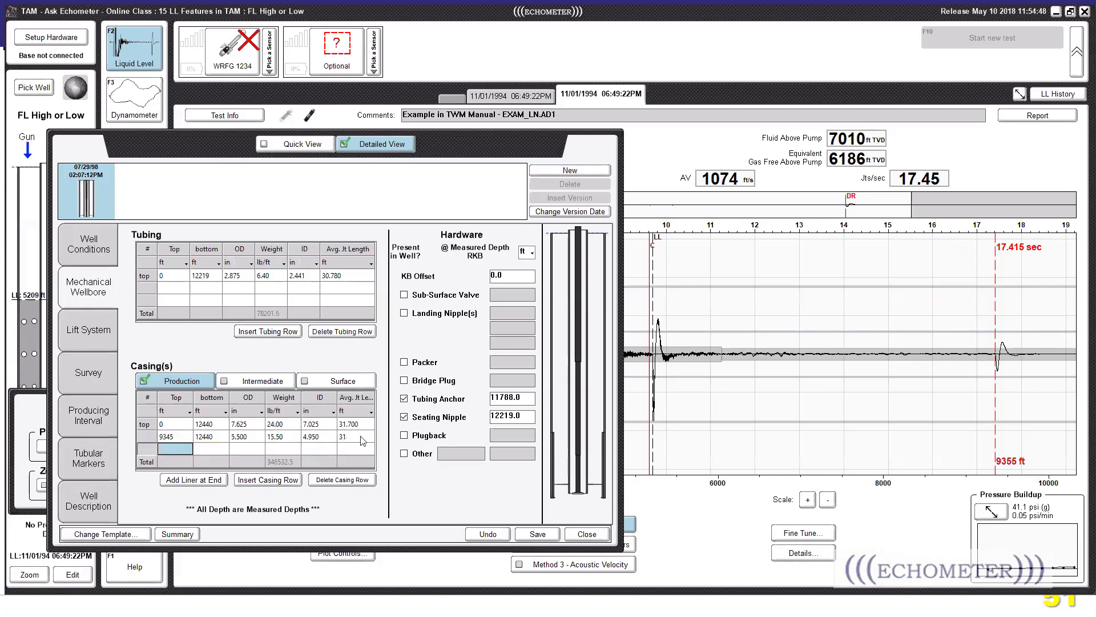
left_click(538, 533)
left_click(586, 533)
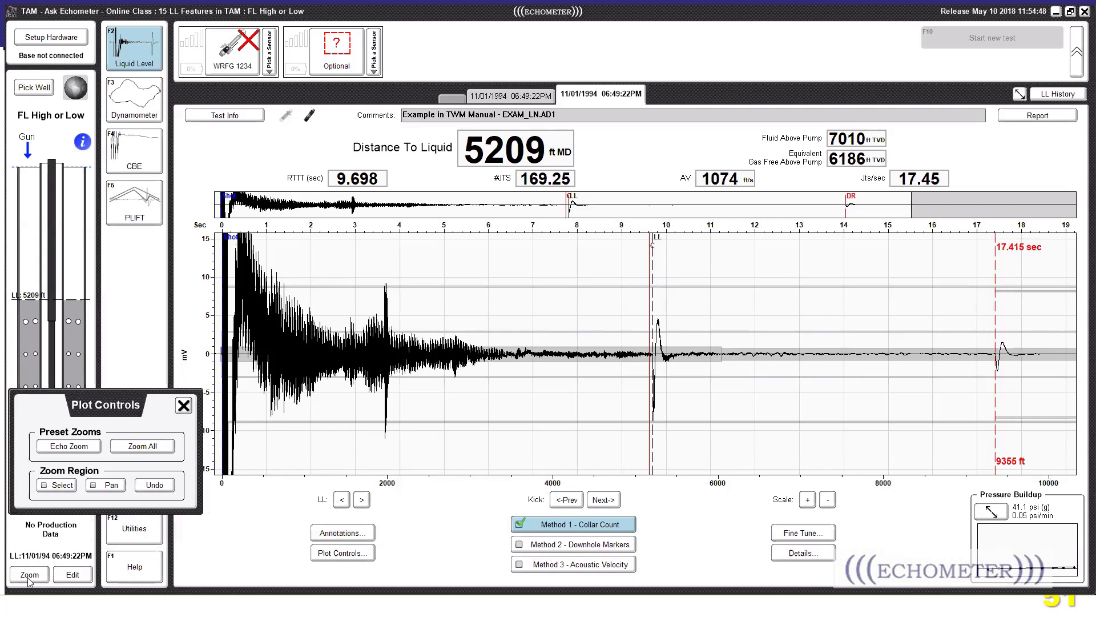
- Move the Plot Controls window up off the wellbore diagram and recheck the 7 5/8 casing depth in the well comments
left_click_drag(137, 399, 127, 304)
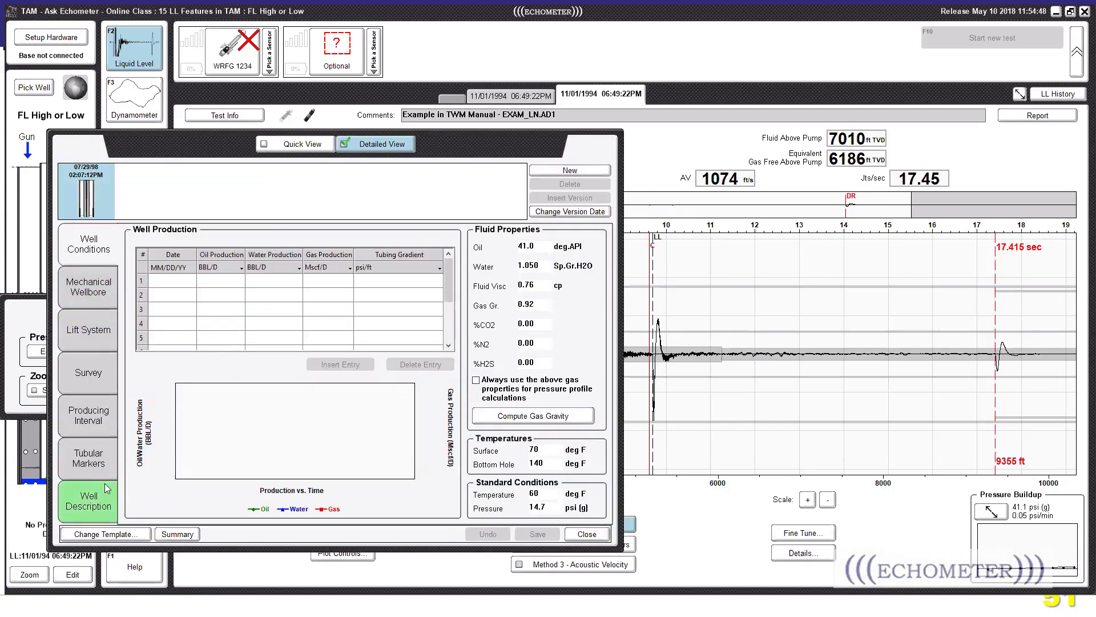
left_click(106, 490)
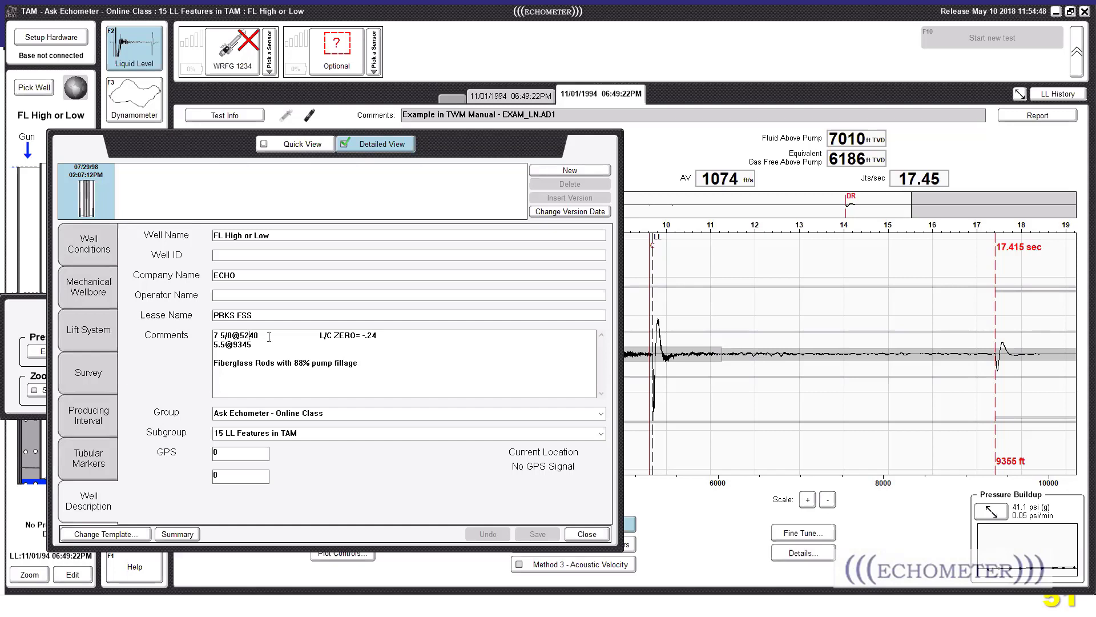
double_click(243, 337)
left_click(249, 336)
- Set the 5.500 in casing top and the 7.625 in casing bottom to 5240 ft, then save and close the well data
left_click(89, 287)
left_click(173, 438)
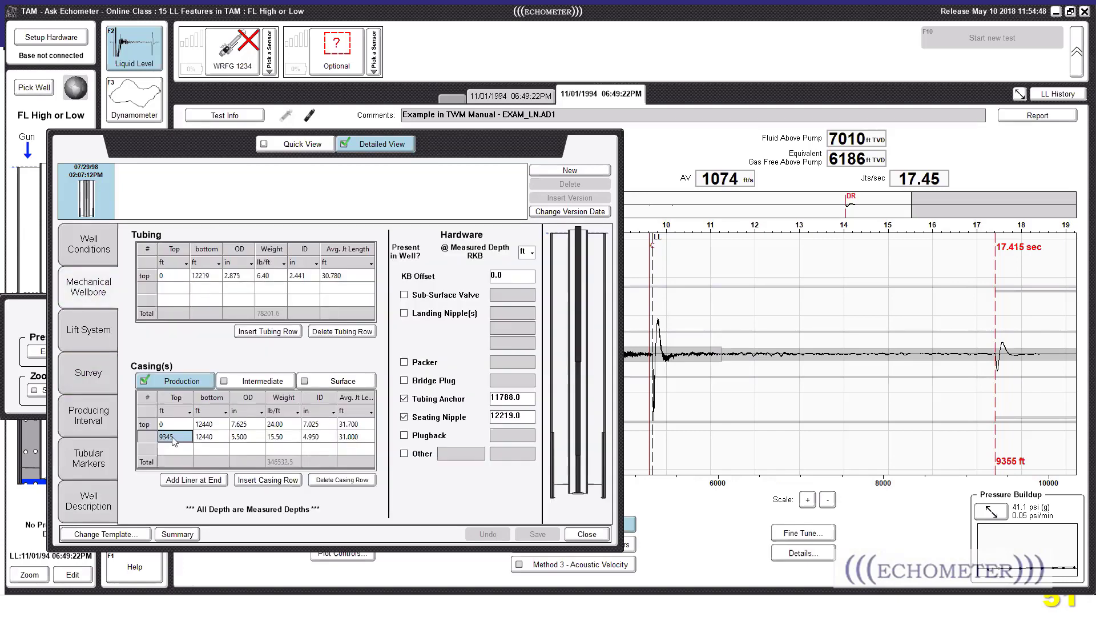
type("5240")
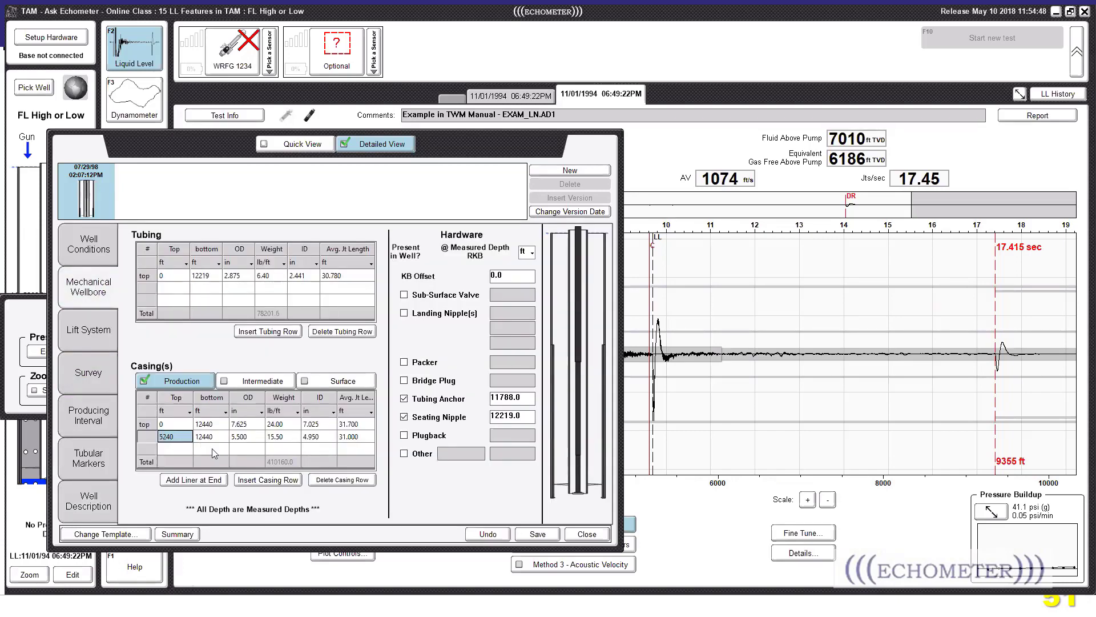
left_click(219, 429)
type("5240")
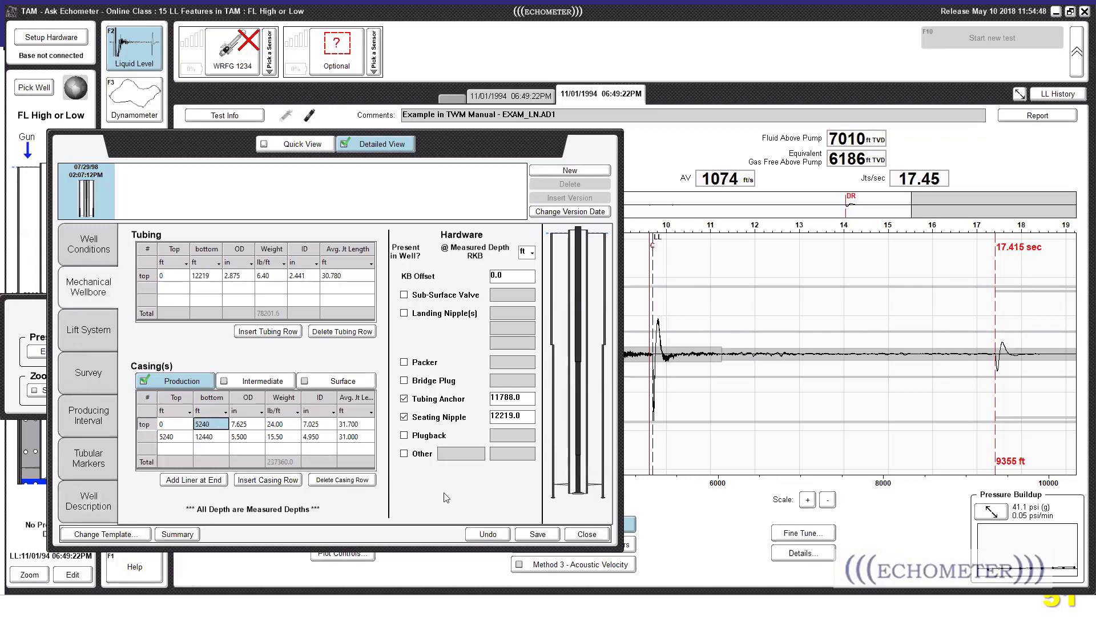
left_click(538, 534)
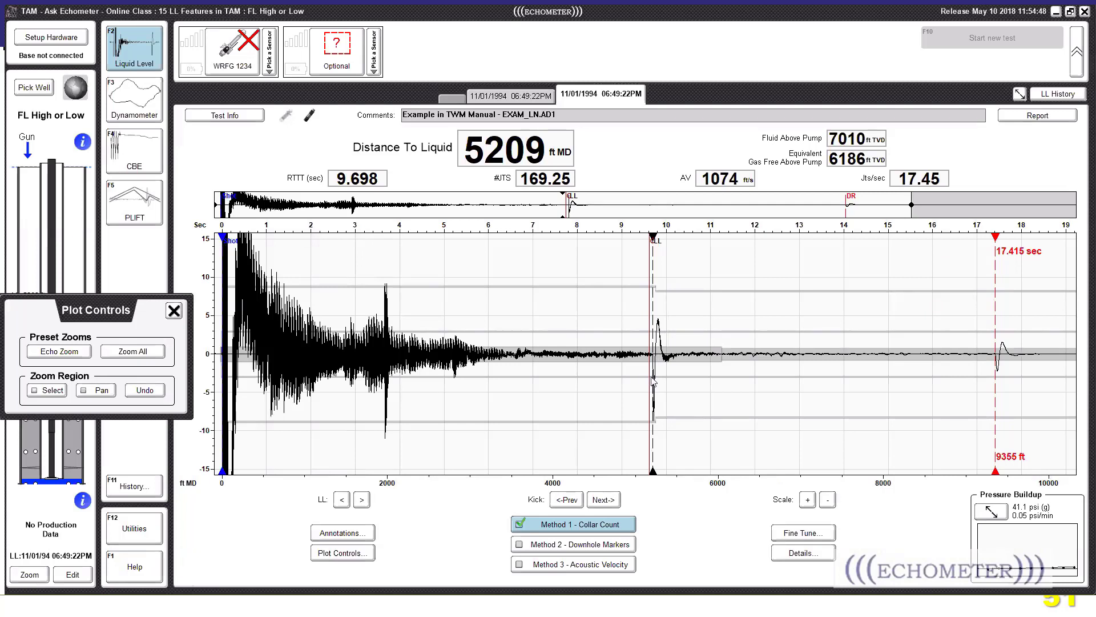
- Shift the liquid level marker onto the first kick and advance it to the next kick near 17.4 sec
mouse_move(654, 382)
left_mouse_down()
mouse_move(997, 396)
mouse_move(662, 402)
mouse_move(1022, 411)
mouse_move(985, 440)
mouse_move(656, 438)
left_mouse_up()
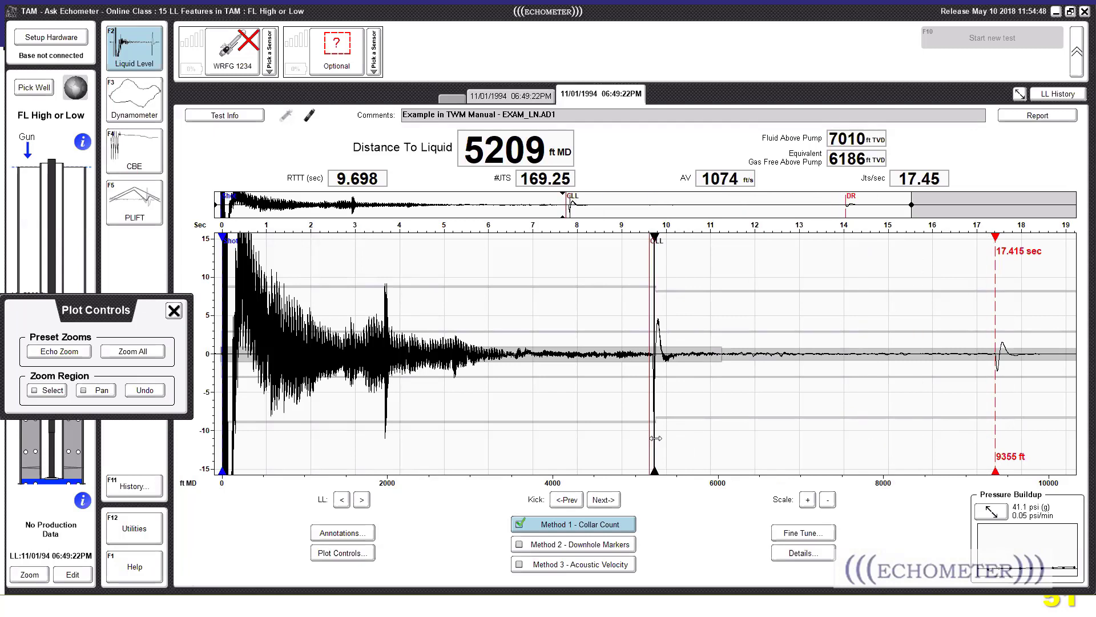
left_click(602, 501)
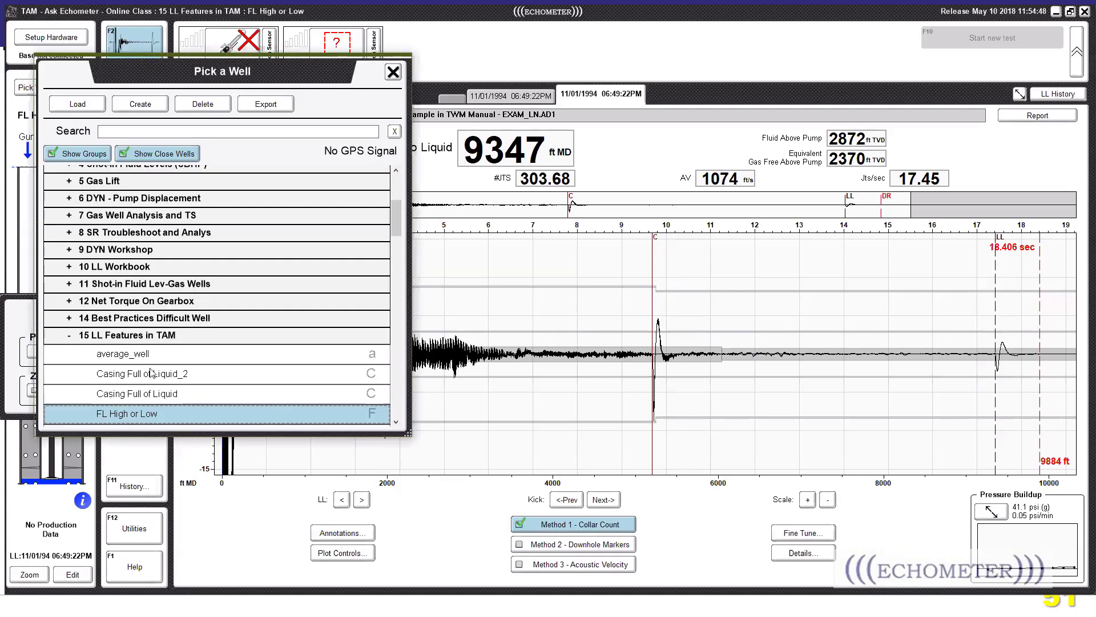
- Load the well FL Reduction & Liner from the 15 LL Features in TAM group
scroll(152, 373, "down", 2)
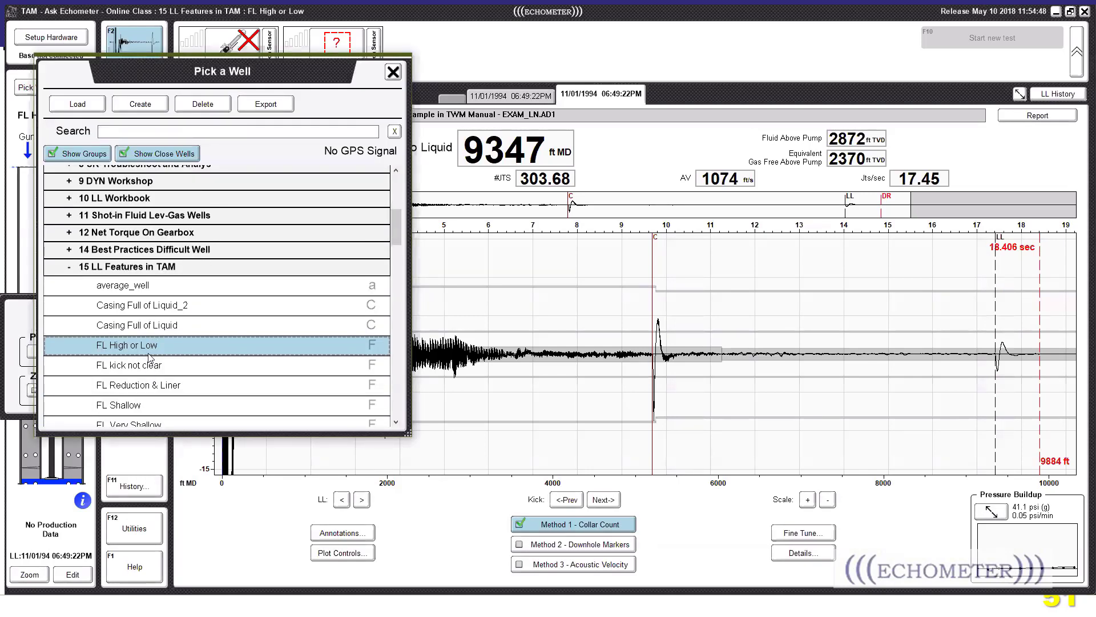
scroll(146, 370, "down", 1)
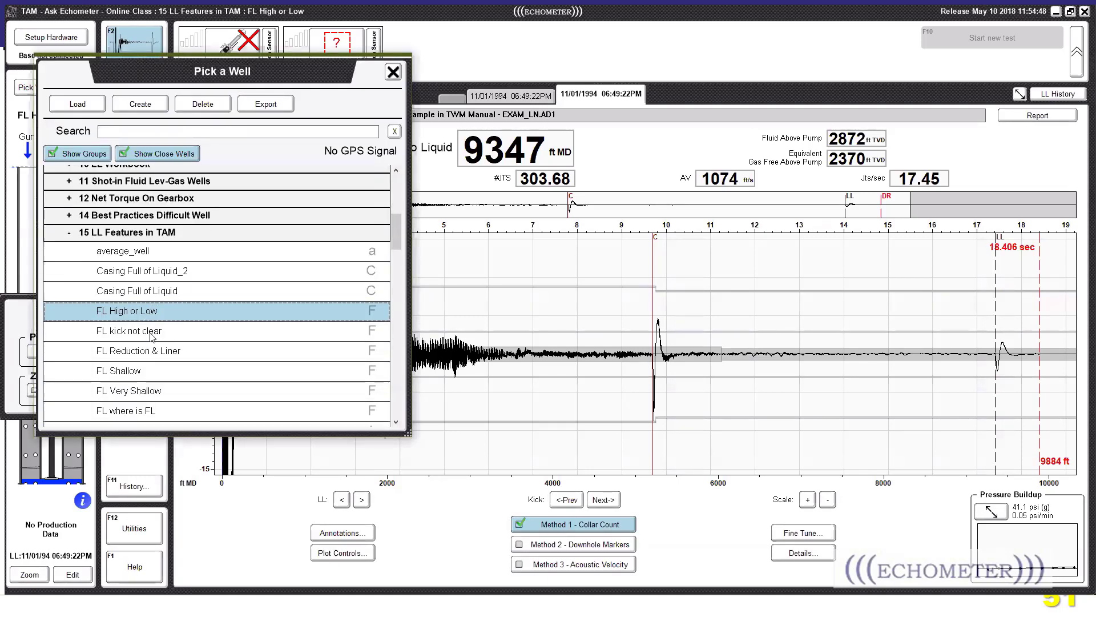
double_click(154, 351)
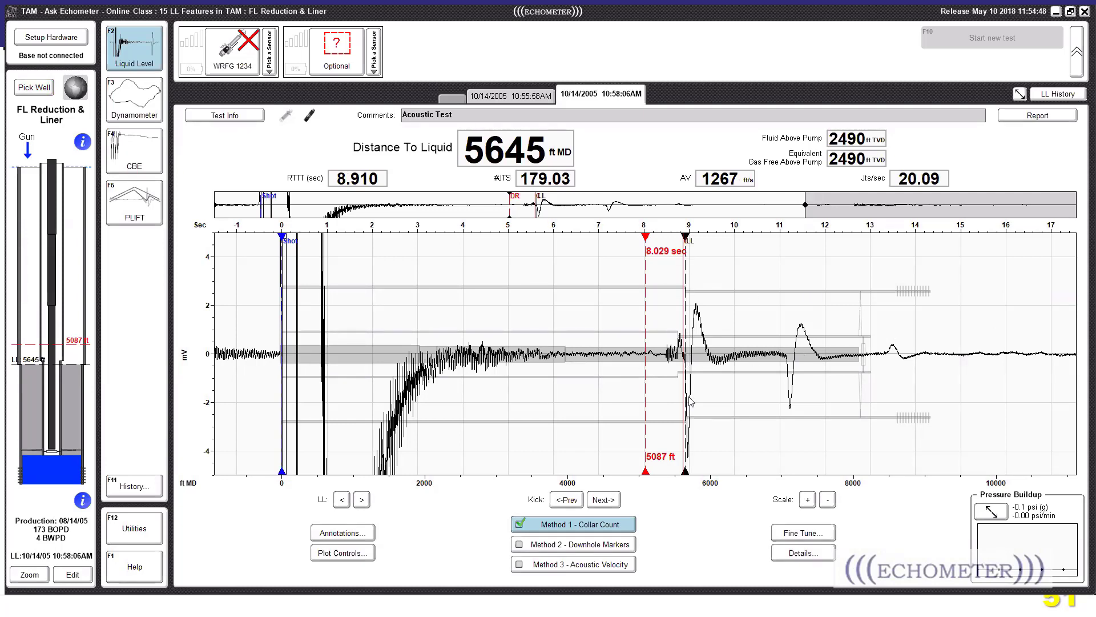
- Open Plot Controls, inspect the liquid level kick in the Kick Selection window, and close that window
left_click(343, 553)
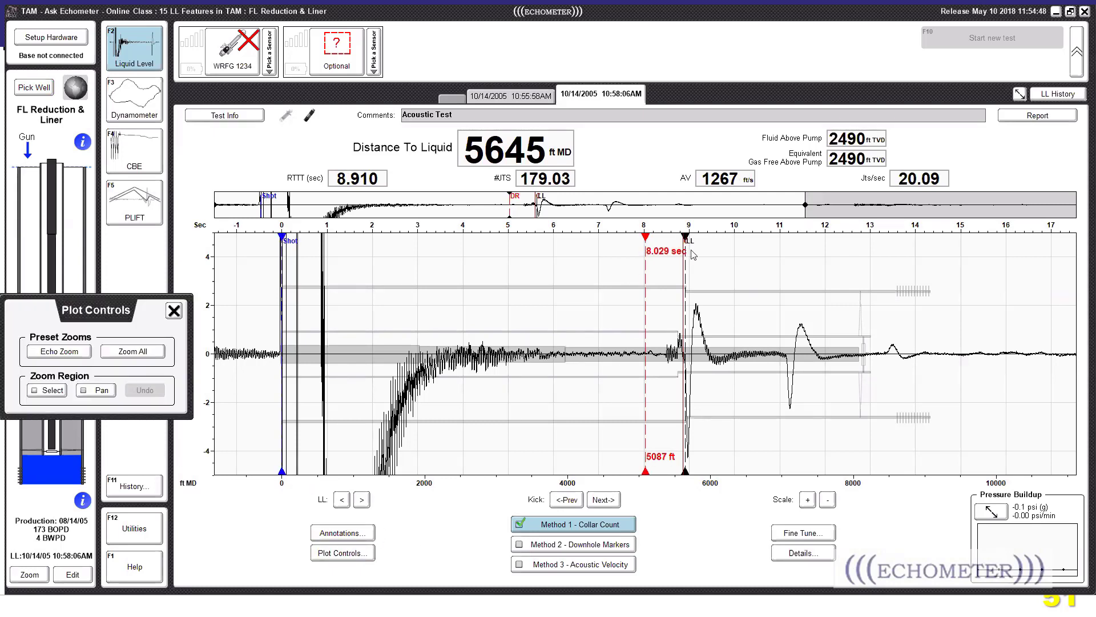
left_click(799, 533)
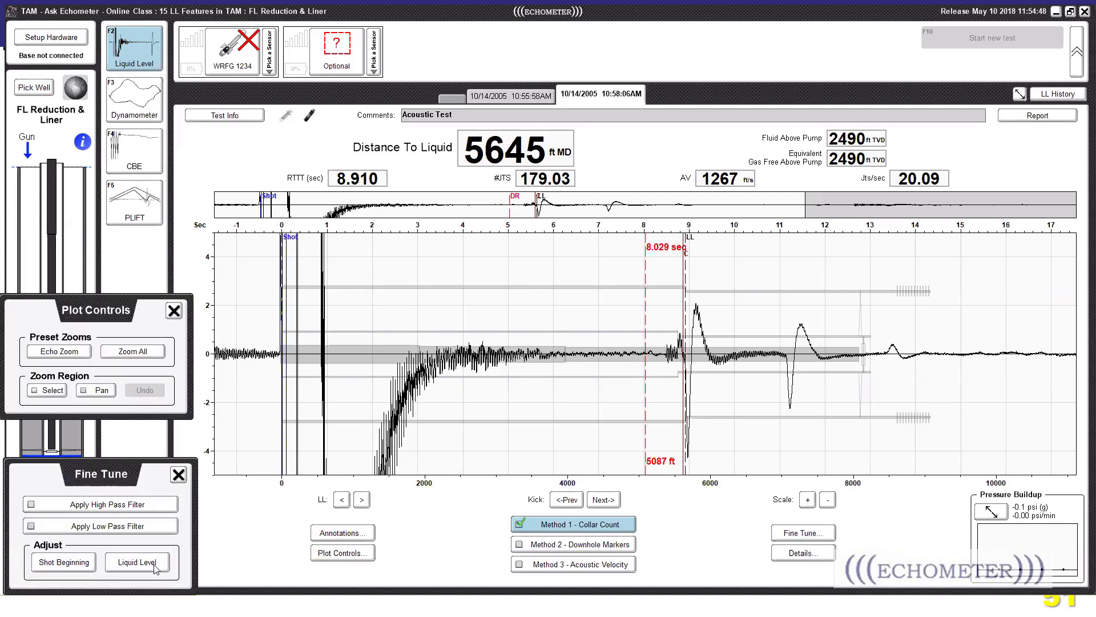
left_click(150, 564)
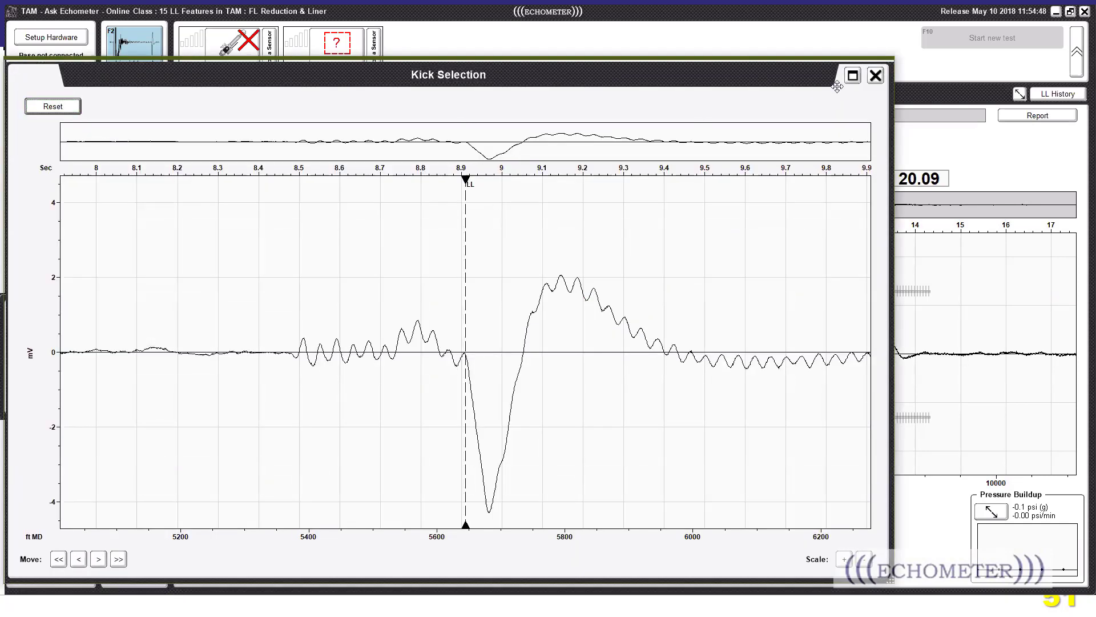
left_click(875, 75)
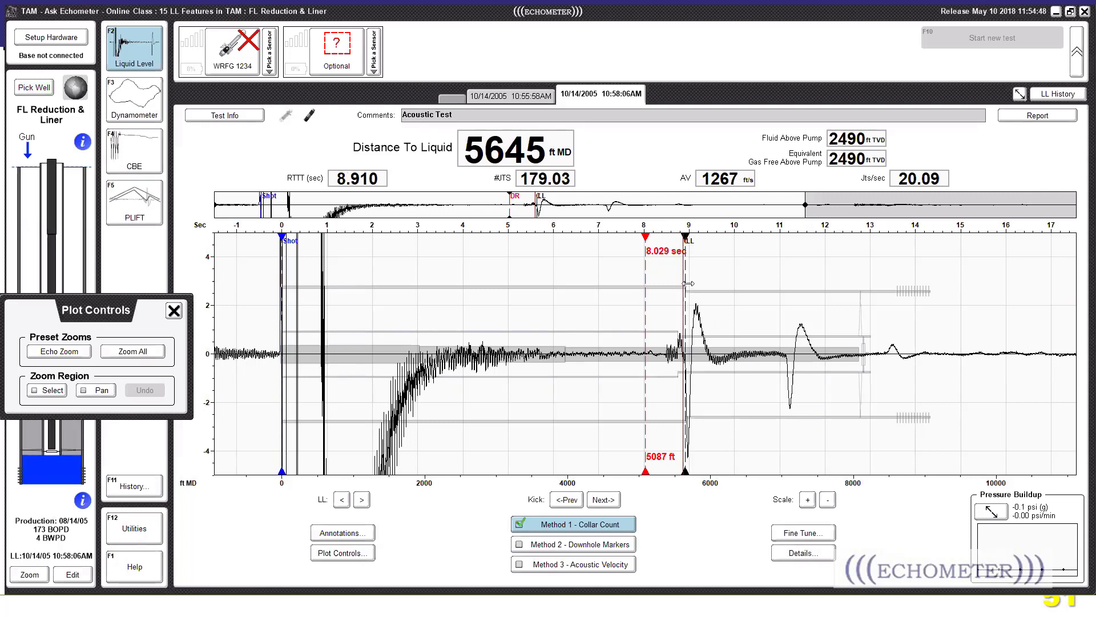
- Try the liquid level marker past the first kick at about 10.19 sec and compare with the 10:55:58AM shot
left_click_drag(688, 283, 743, 288)
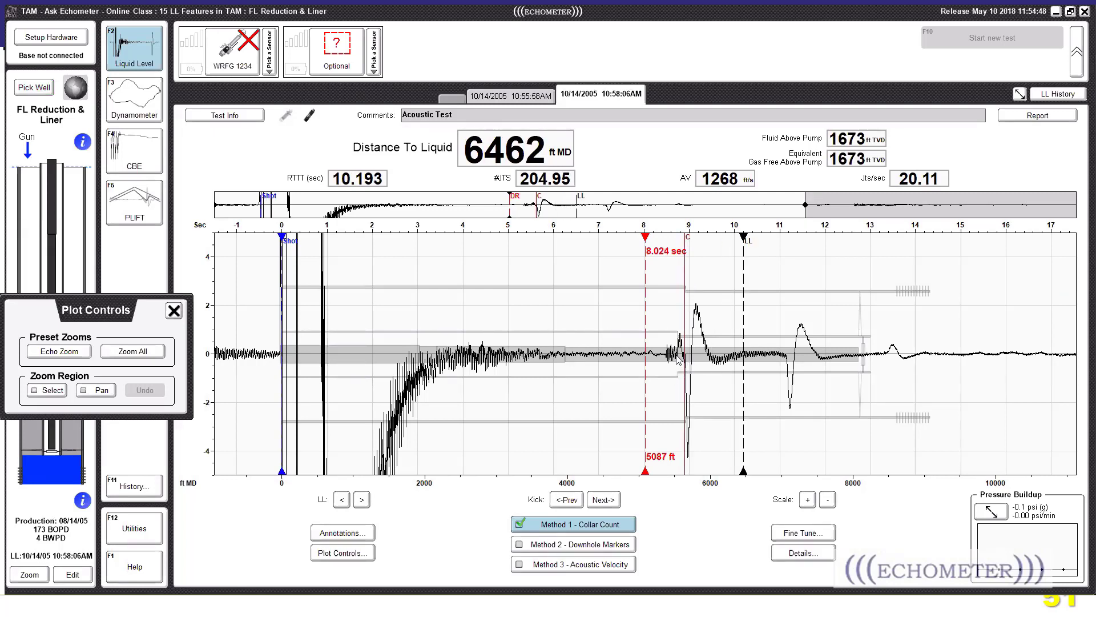
left_click(512, 97)
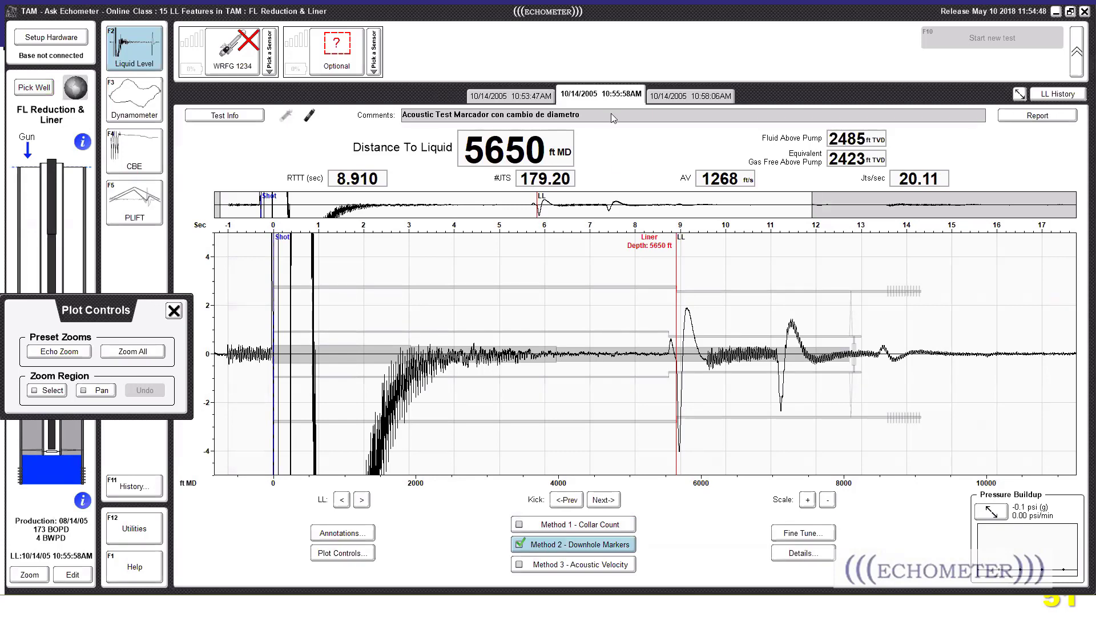
left_click(677, 99)
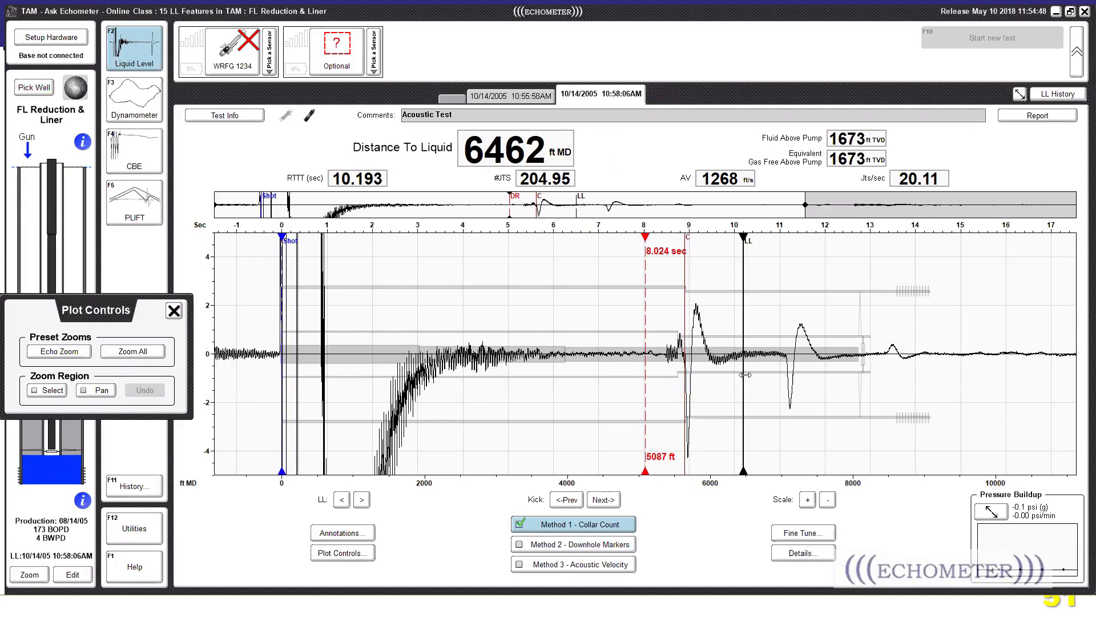
- Move the liquid level marker back to the first large kick and advance it to the next kick at 11.152 sec
mouse_move(749, 375)
left_mouse_down()
mouse_move(785, 383)
mouse_move(706, 394)
mouse_move(784, 411)
mouse_move(688, 411)
left_mouse_up()
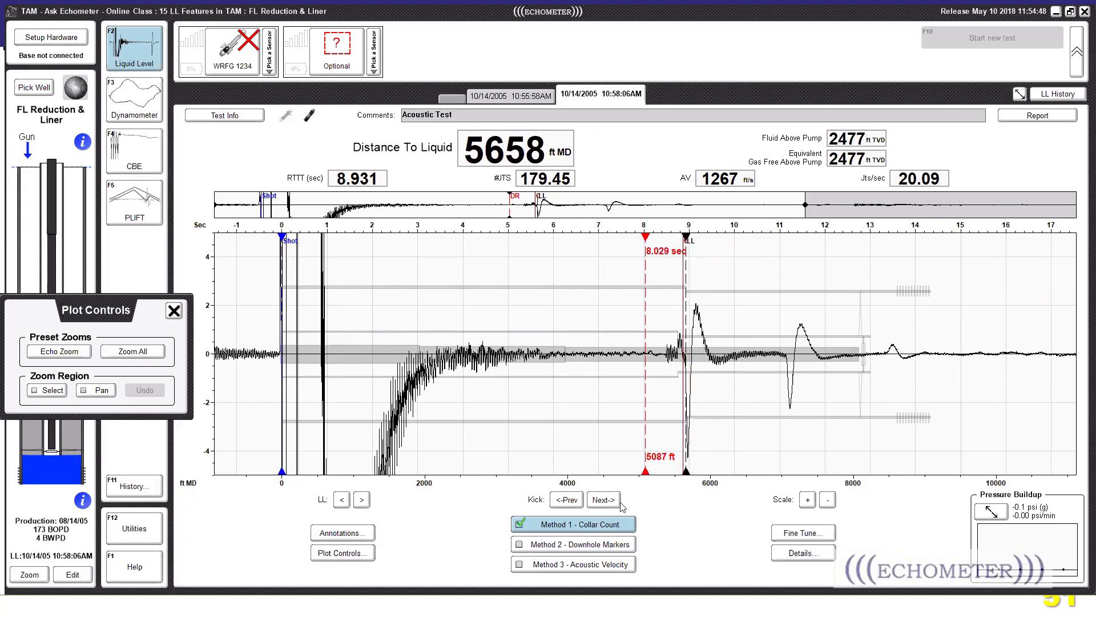
left_click(602, 501)
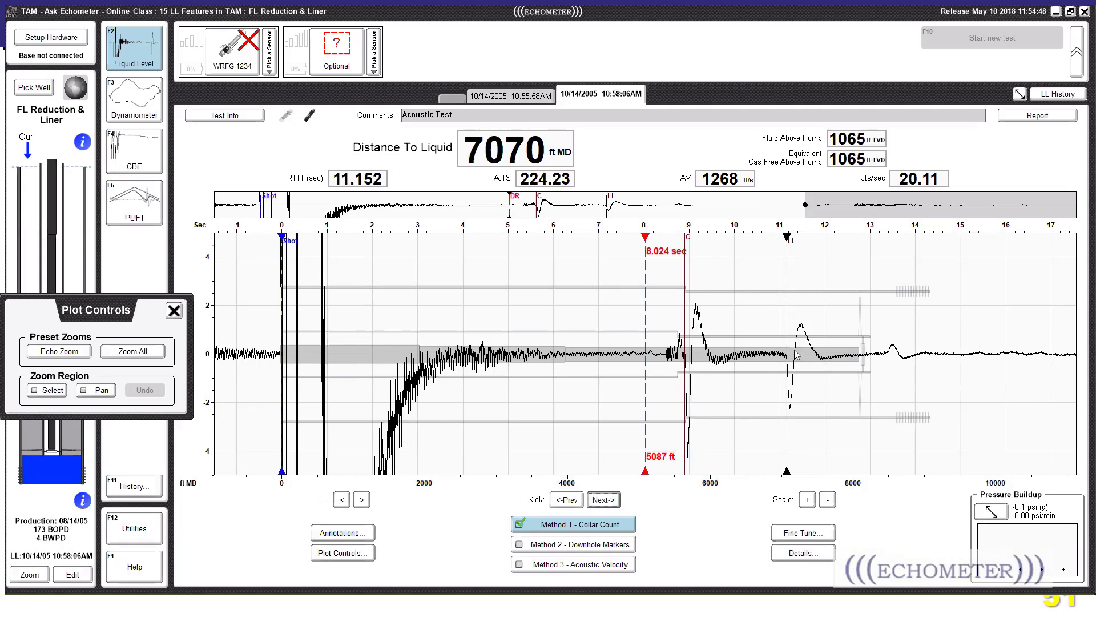
- Turn on Fold Trace to compare the folded echoes, turn it off again, and close the annotation options
left_click(337, 529)
left_click(94, 407)
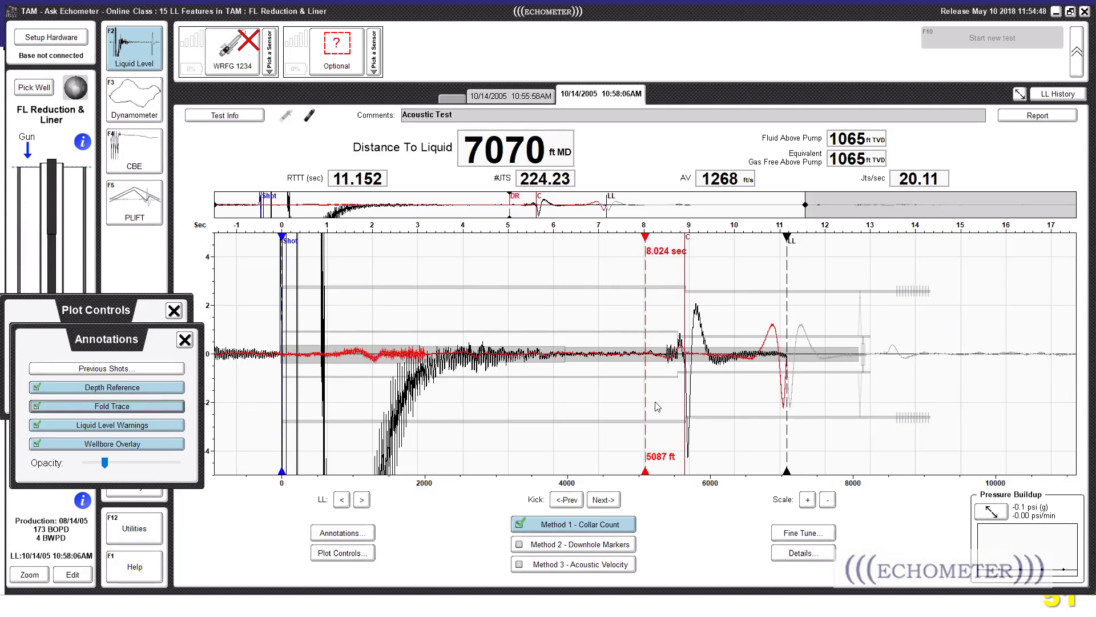
left_click(147, 406)
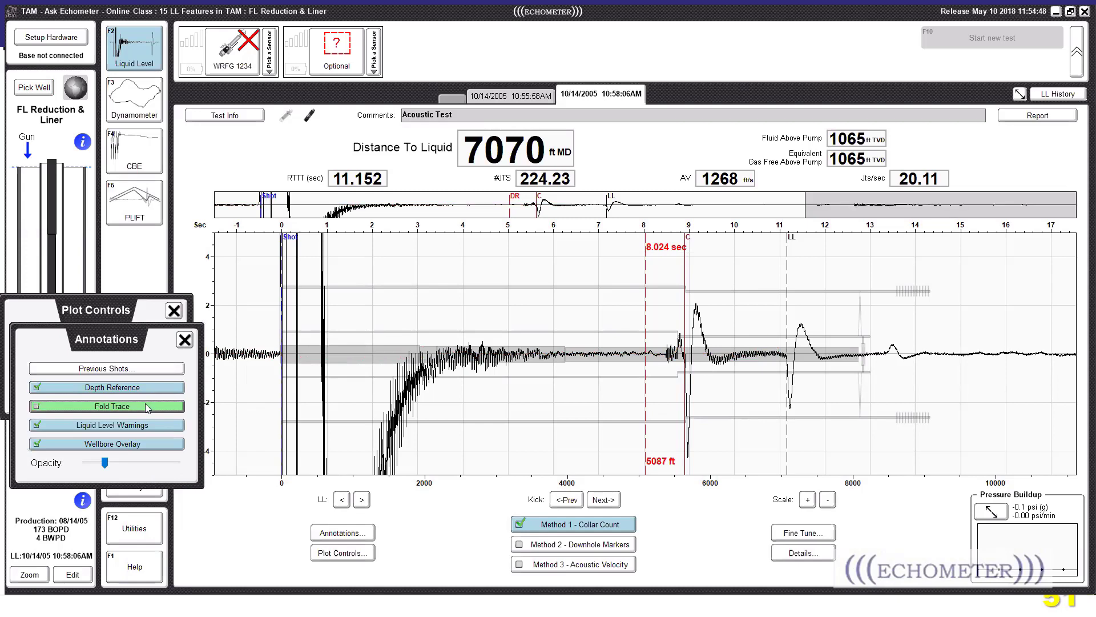
left_click(184, 339)
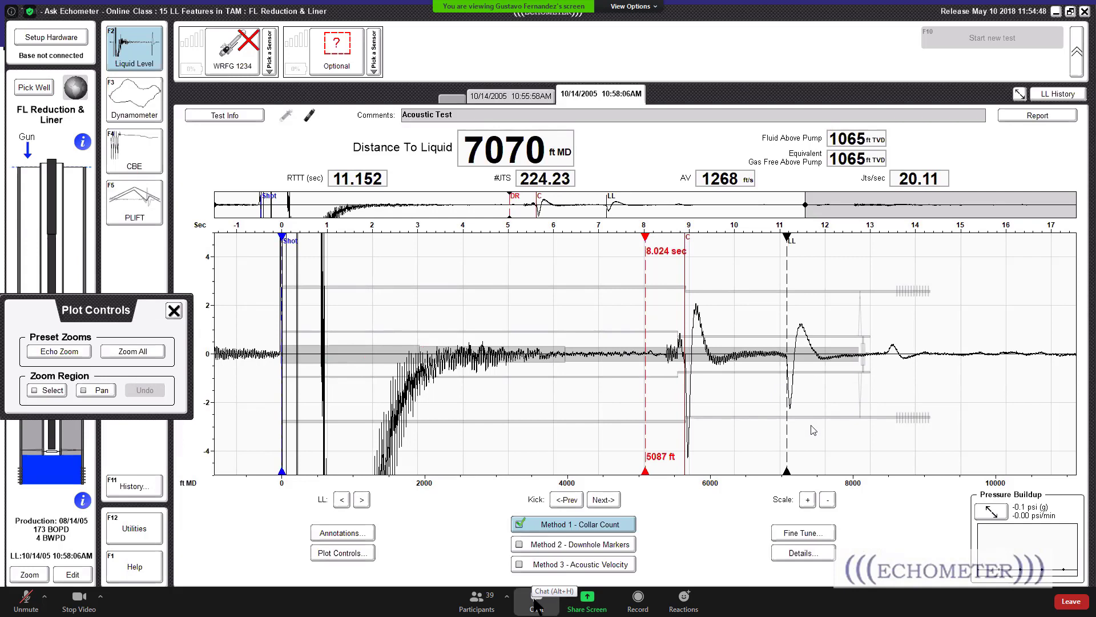
- On the 10:55:58AM shot, add a trace note "Tubing change" at the upkick just before the Liner marker and move its callout clear of the trace
left_click(523, 97)
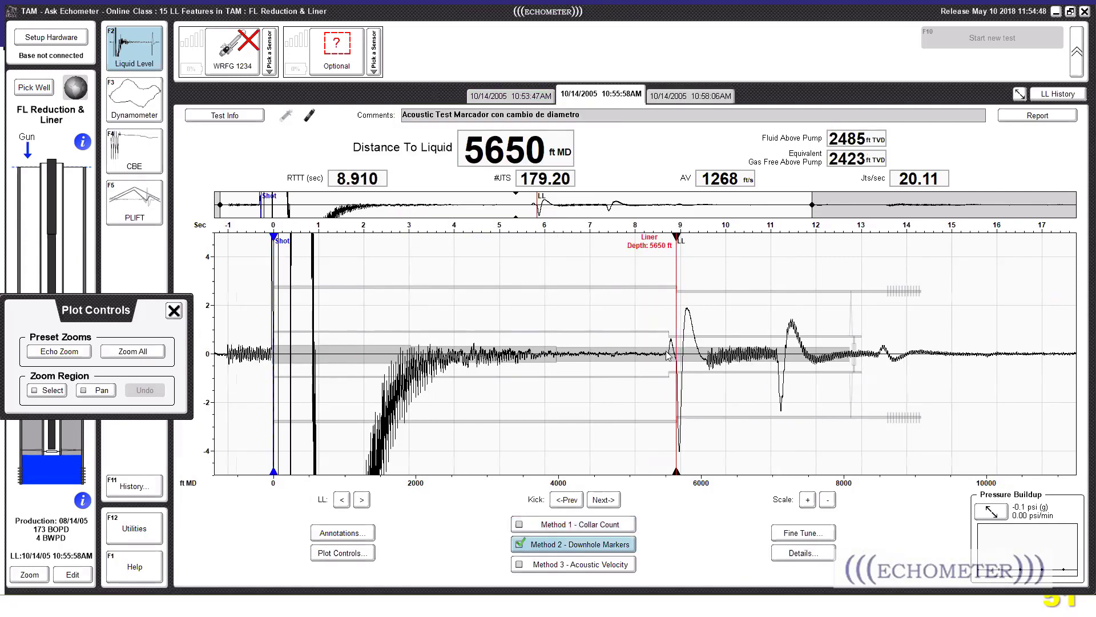
right_click(671, 355)
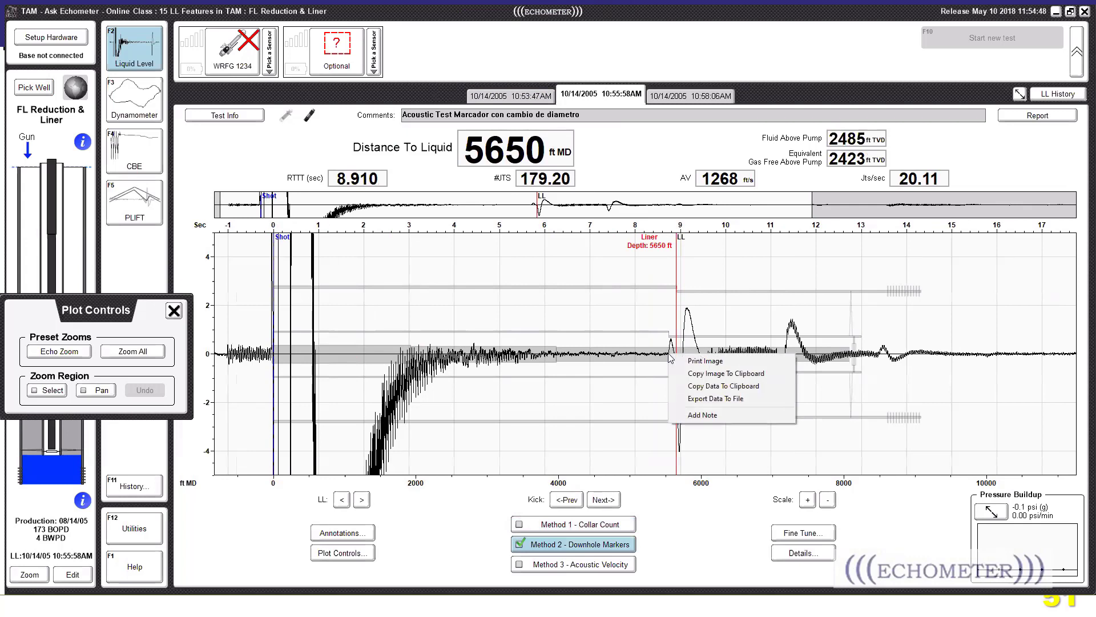
left_click(702, 415)
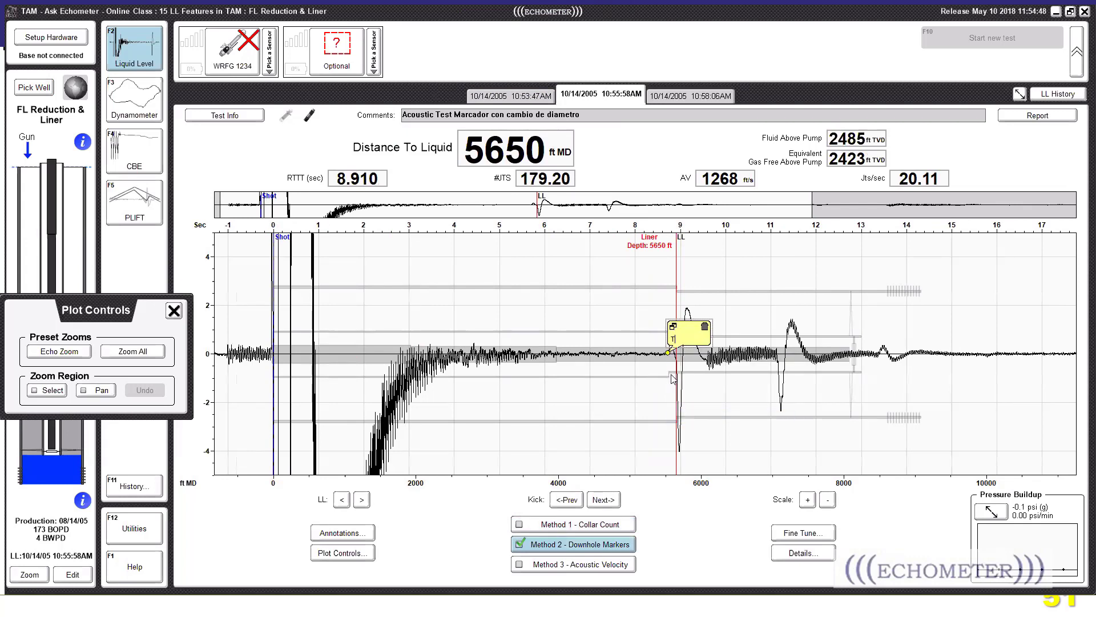
type("Tubing chan")
key("BackSpace")
key("BackSpace")
type("change")
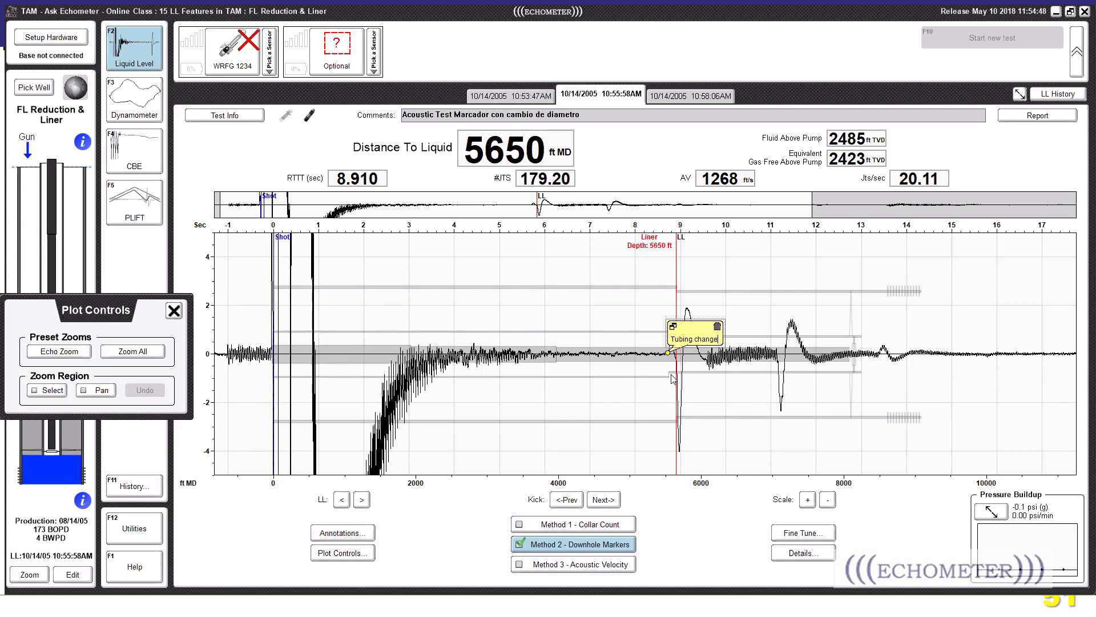
left_click_drag(691, 324, 578, 270)
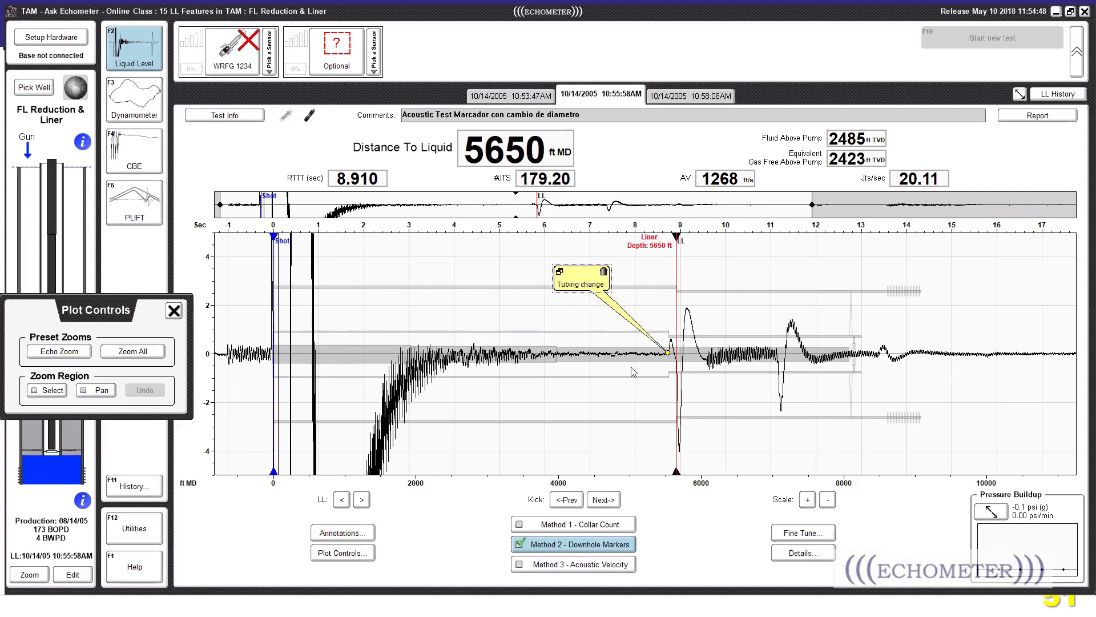
- Add a trace note "TOL" at the small kick just past 13 sec and move its callout above the trace
right_click(878, 353)
left_click(929, 417)
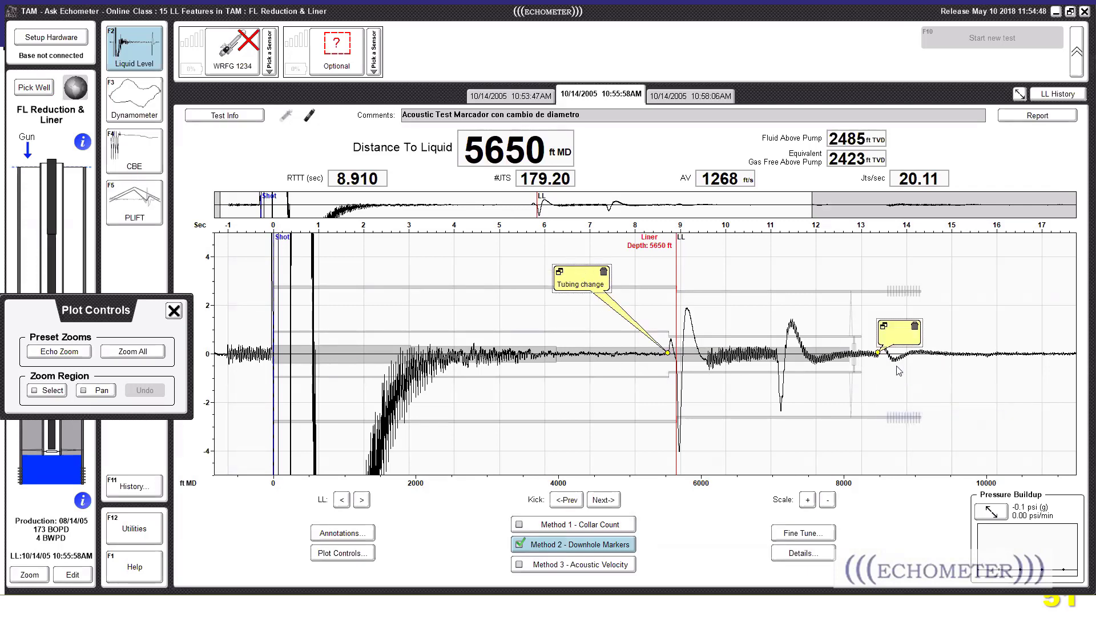
type("TOL")
left_click(868, 405)
left_click_drag(894, 331, 849, 298)
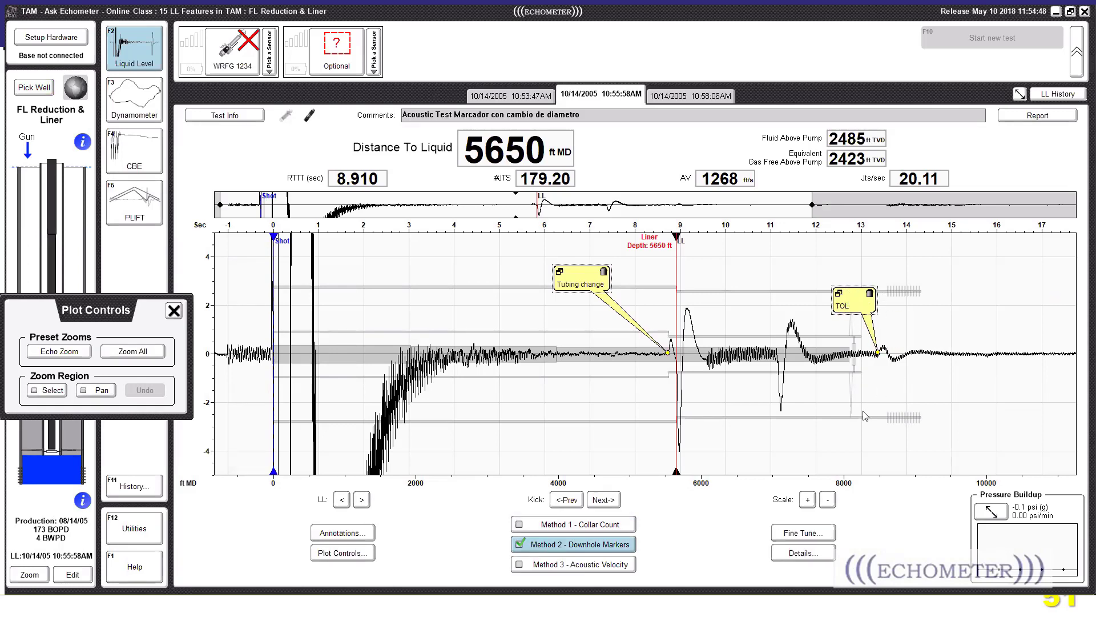
left_click(863, 413)
- Open the shot's report, check the numbered markers on the trace and the Trace Notes section, and close the report
left_click(1033, 119)
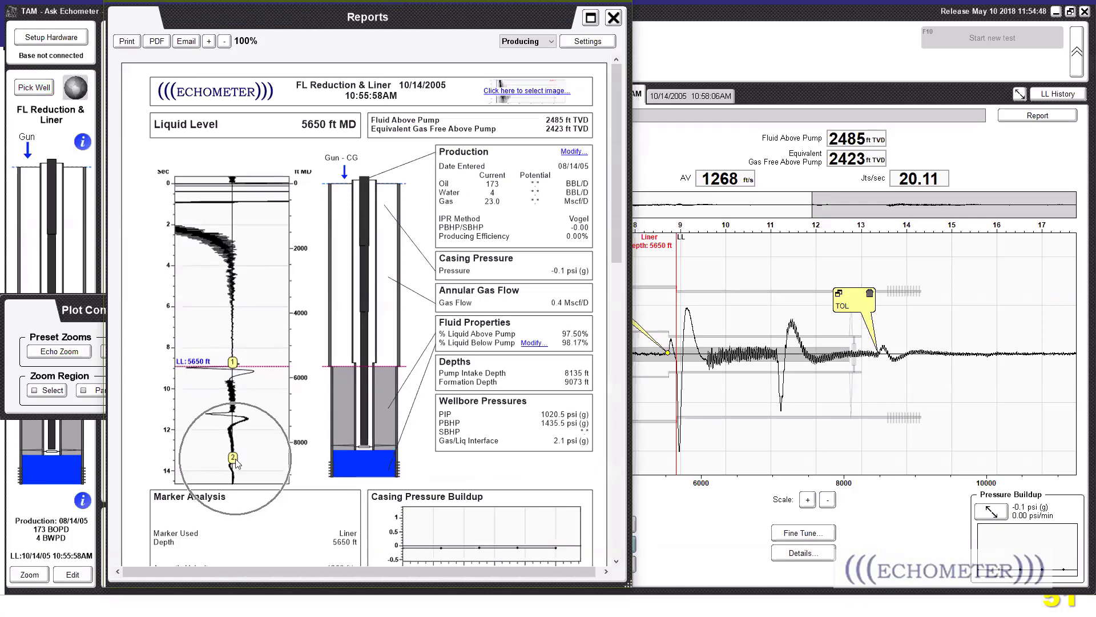
scroll(234, 451, "down", 5)
scroll(240, 414, "down", 1)
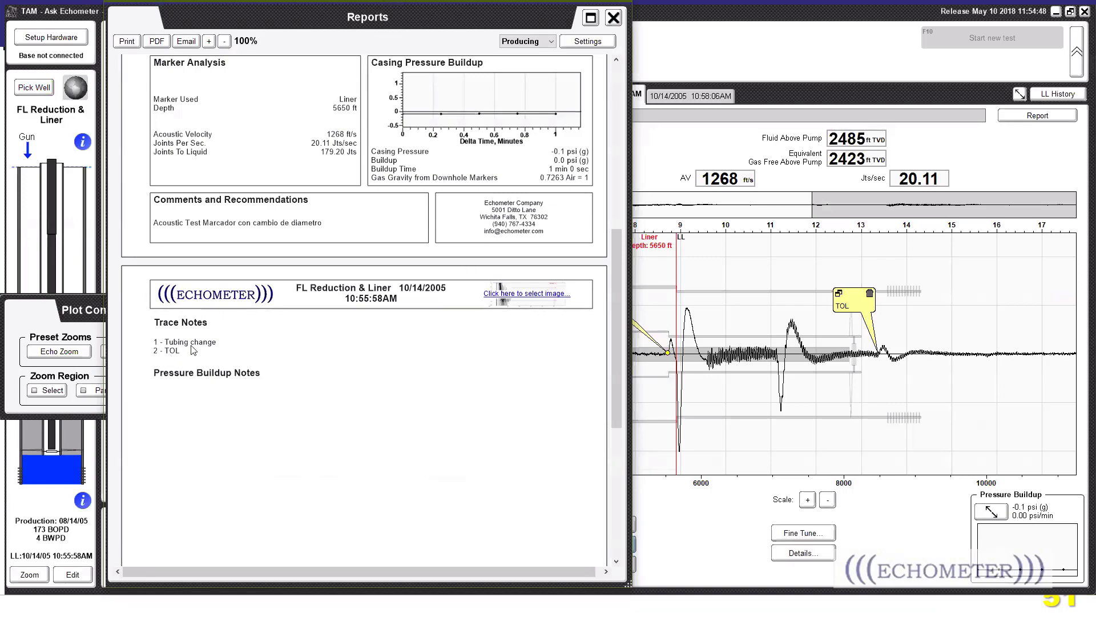
left_click(614, 18)
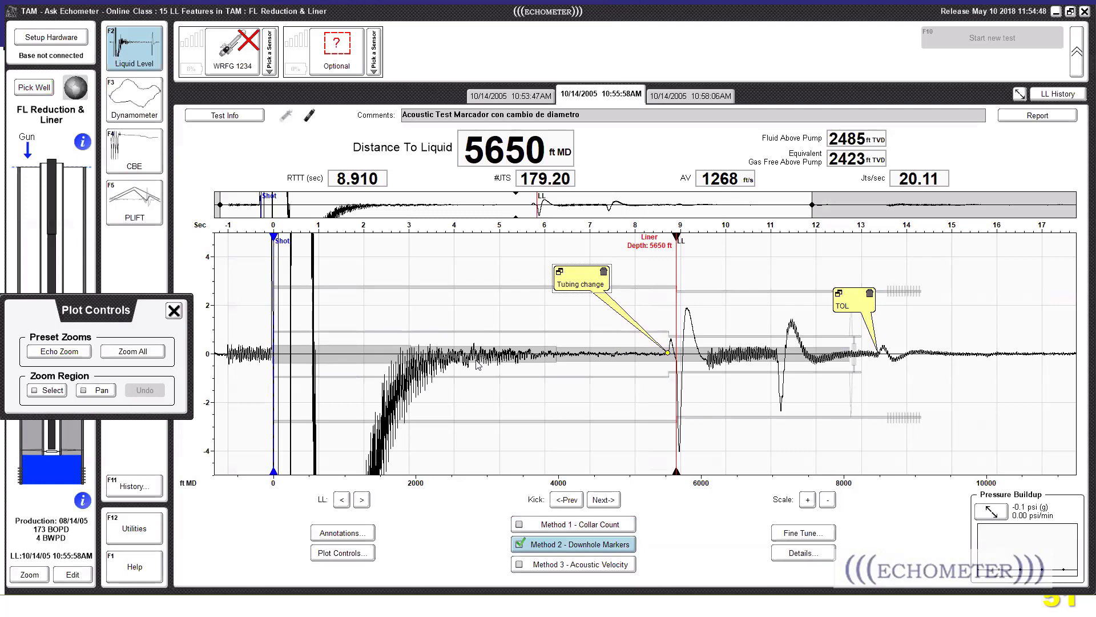
- Open the well picker and browse the wells in the 15 LL Features in TAM group
left_click(34, 88)
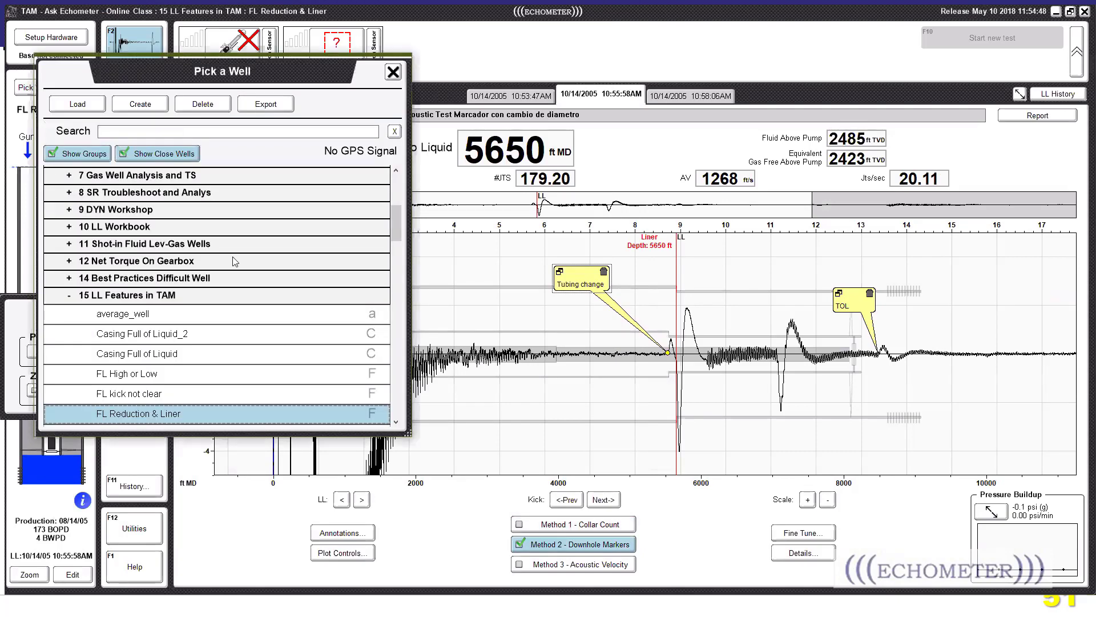
scroll(224, 366, "down", 1)
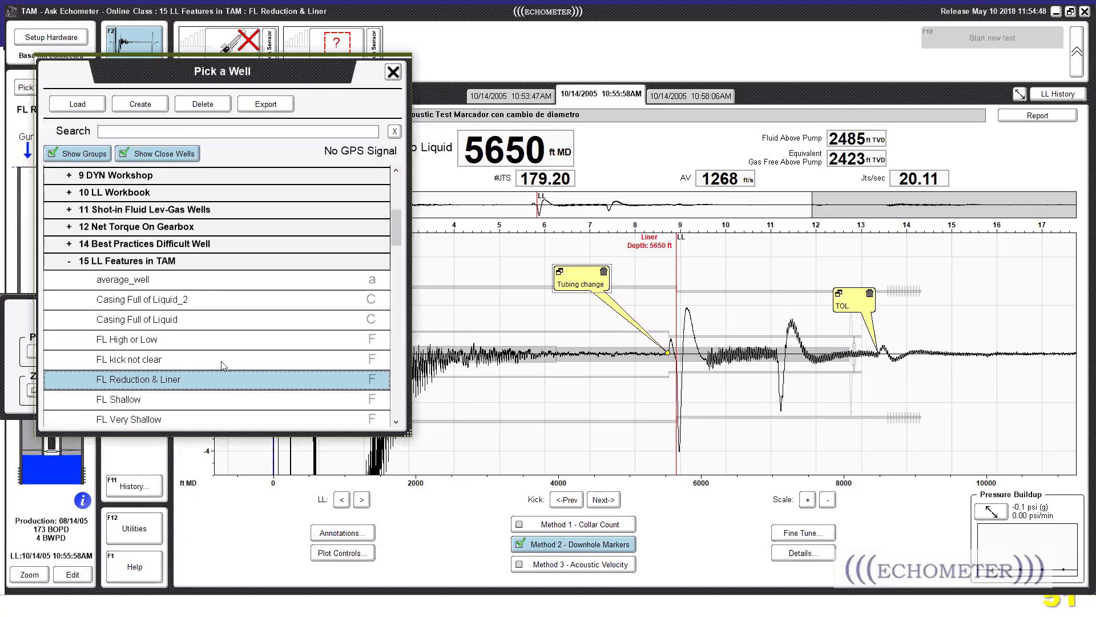
- Load the well FL kick not clear and show its liquid level test from 03/04/2020 05:07:11PM
left_click(223, 360)
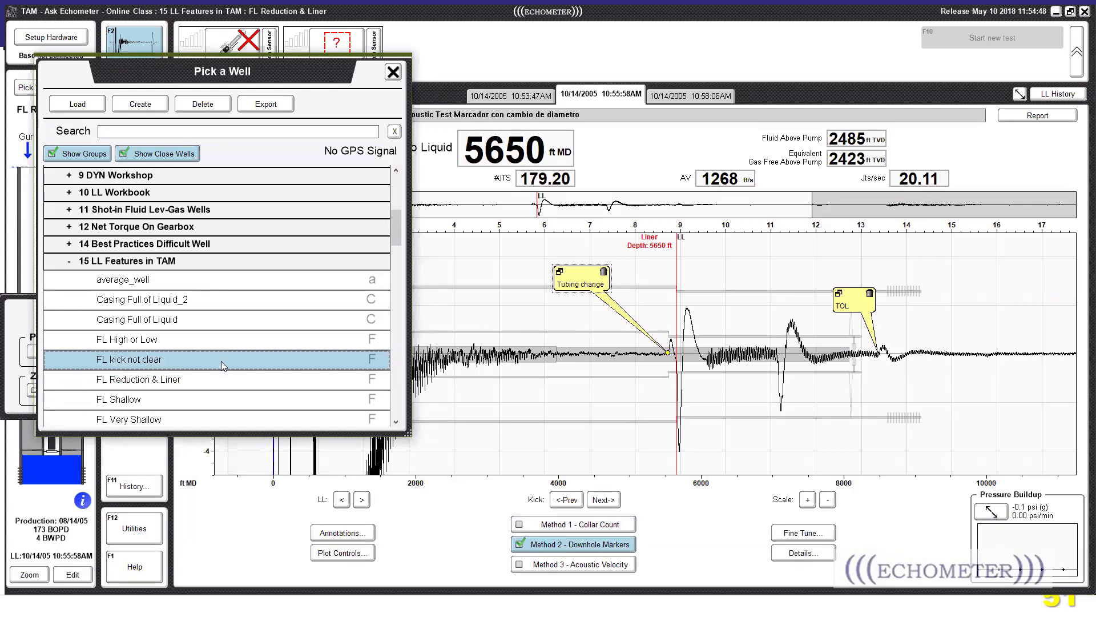
double_click(221, 361)
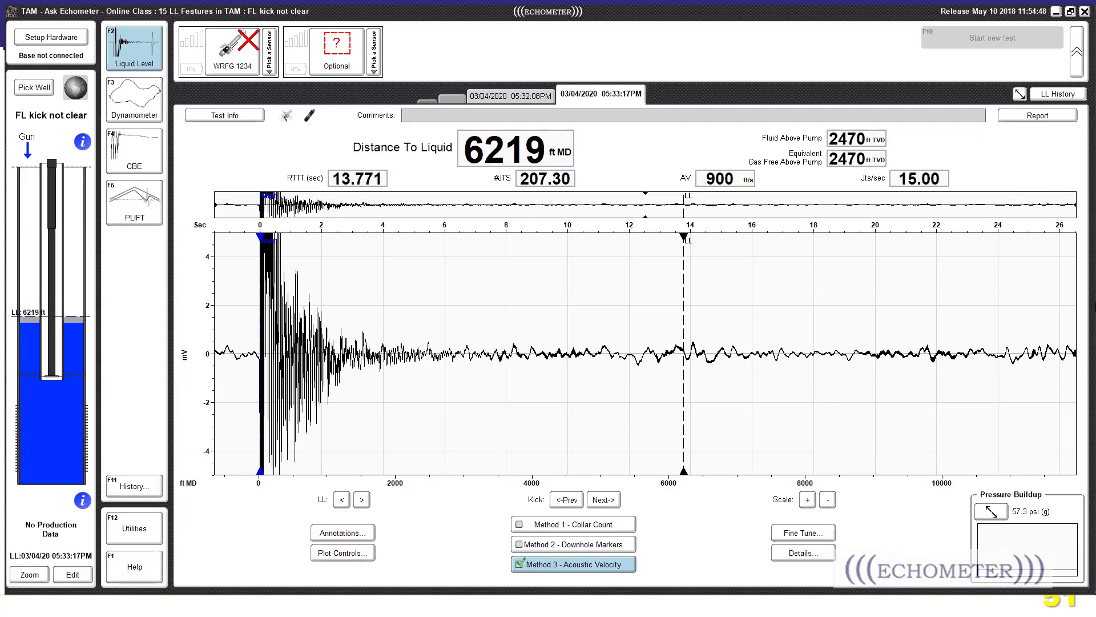
left_click(499, 99)
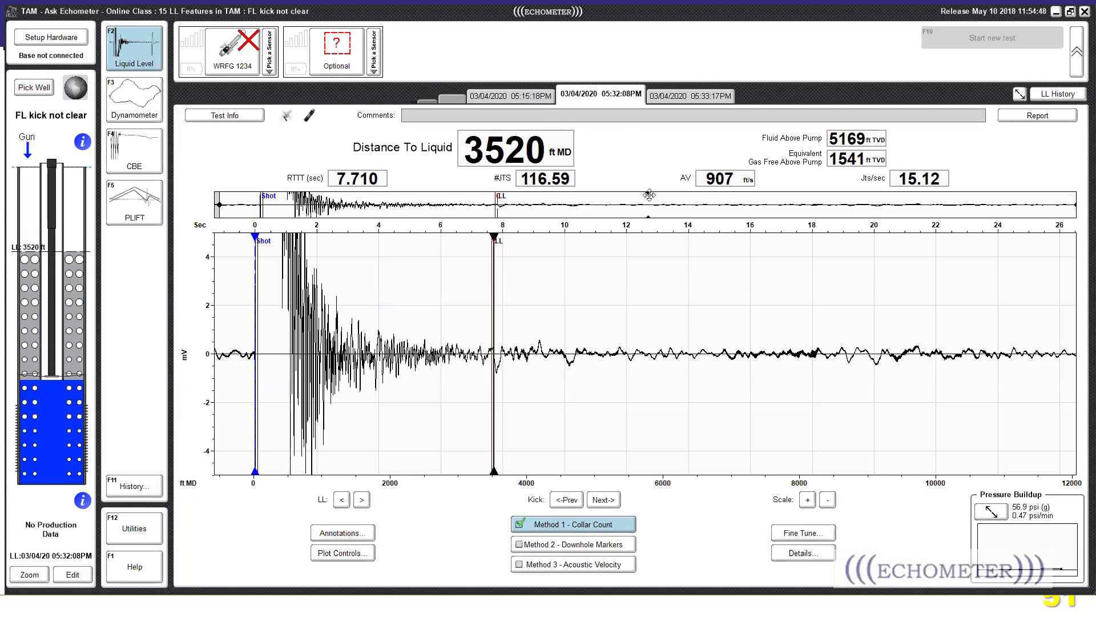
left_click(525, 99)
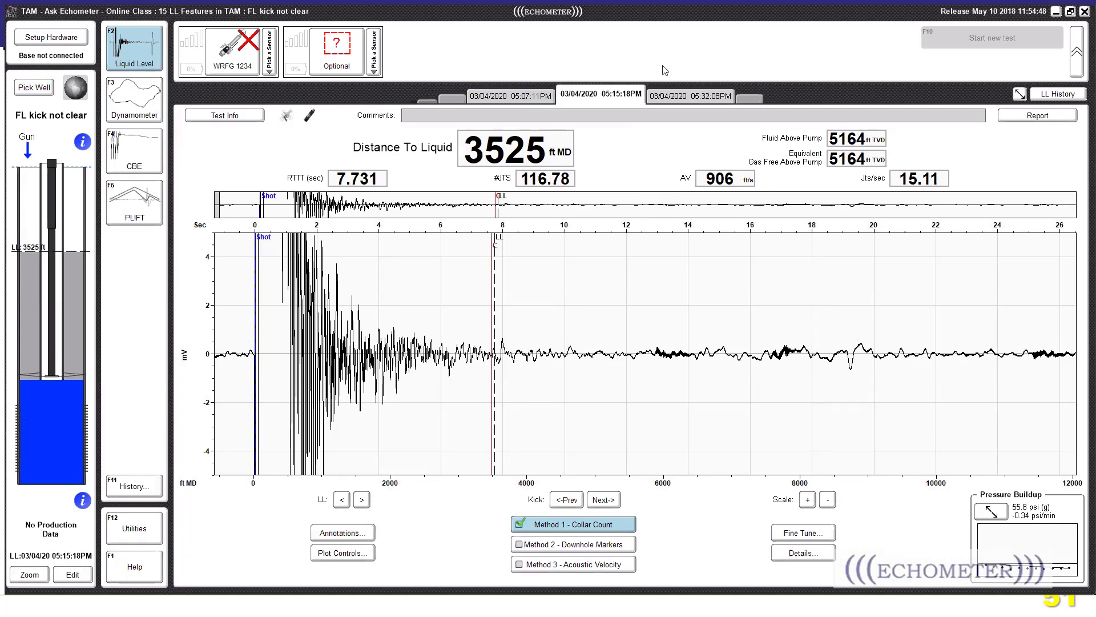
left_click(502, 96)
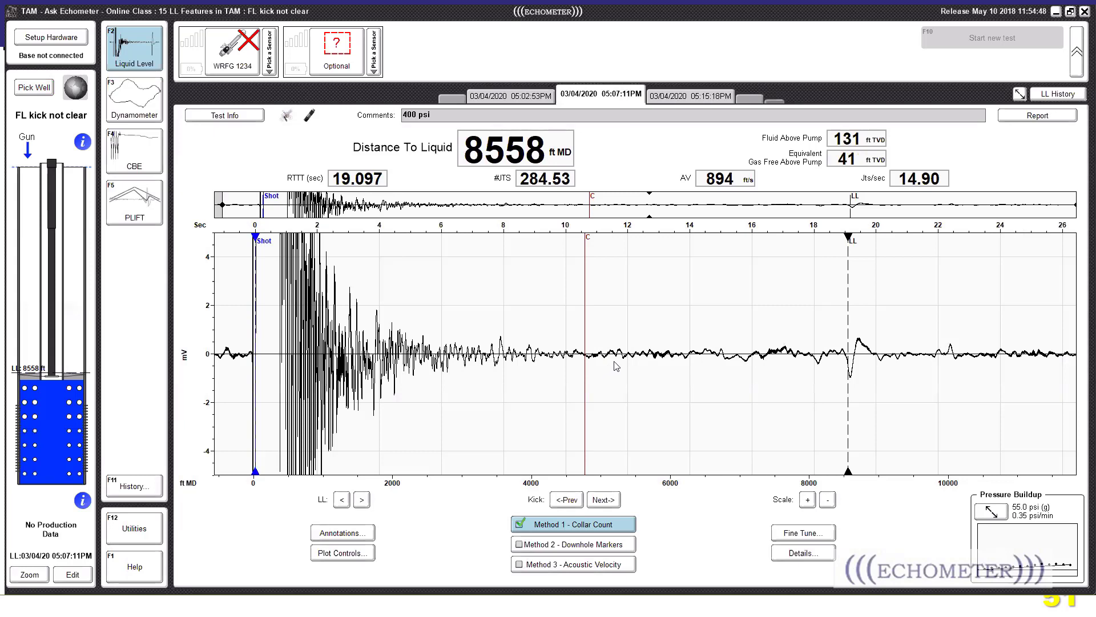
- Open the previous-shots overlay selection and enlarge its window to fit all five shots
left_click(324, 533)
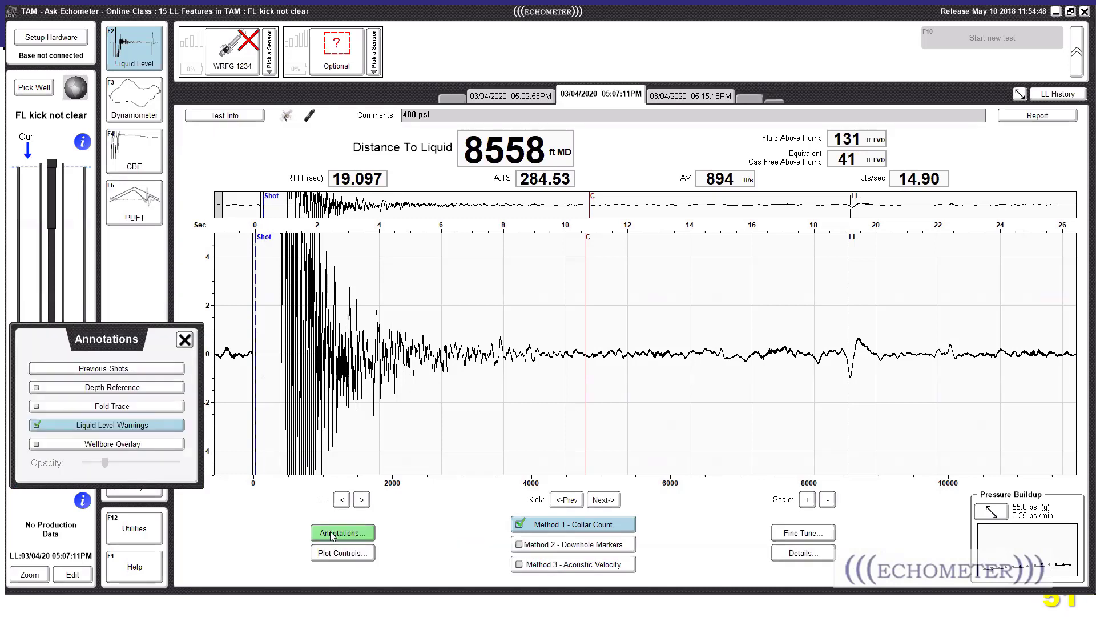
left_click(115, 370)
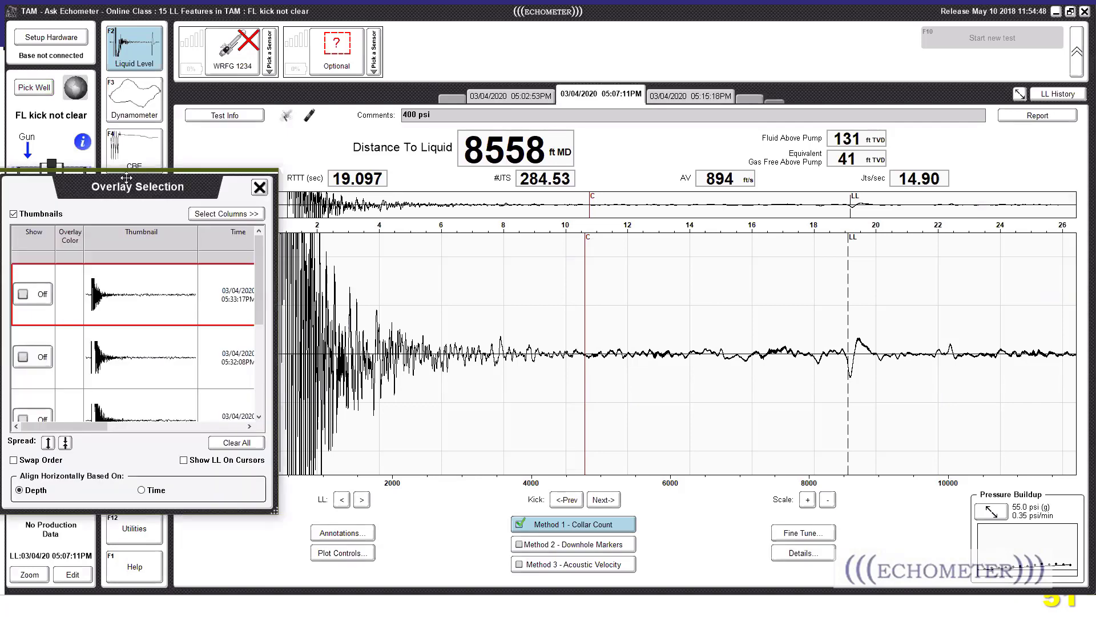
left_click_drag(164, 171, 164, 35)
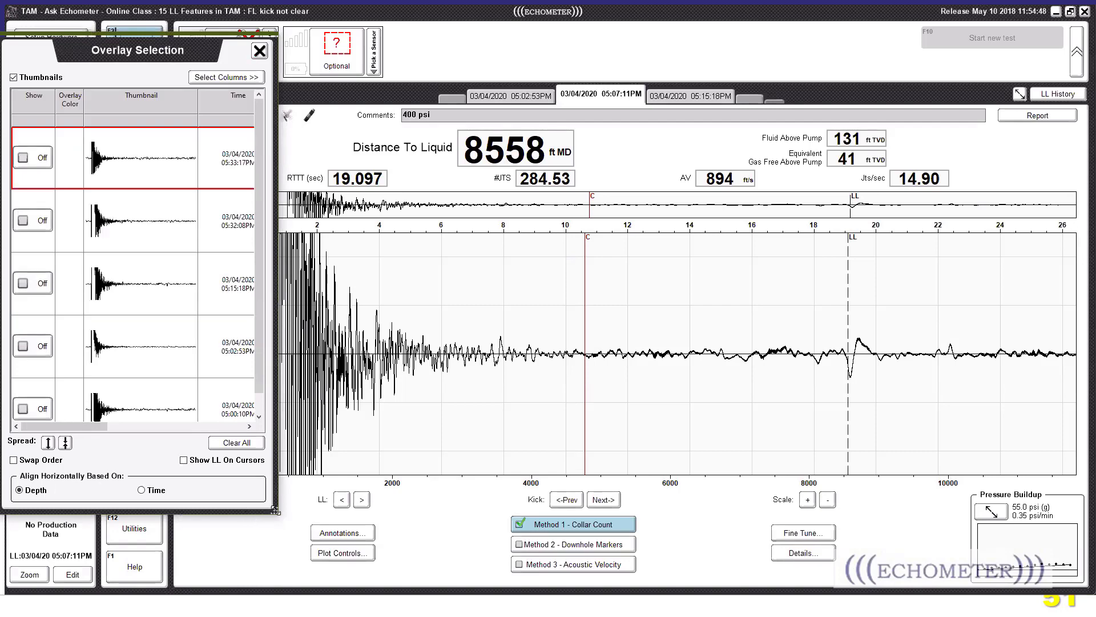
left_click_drag(275, 510, 286, 560)
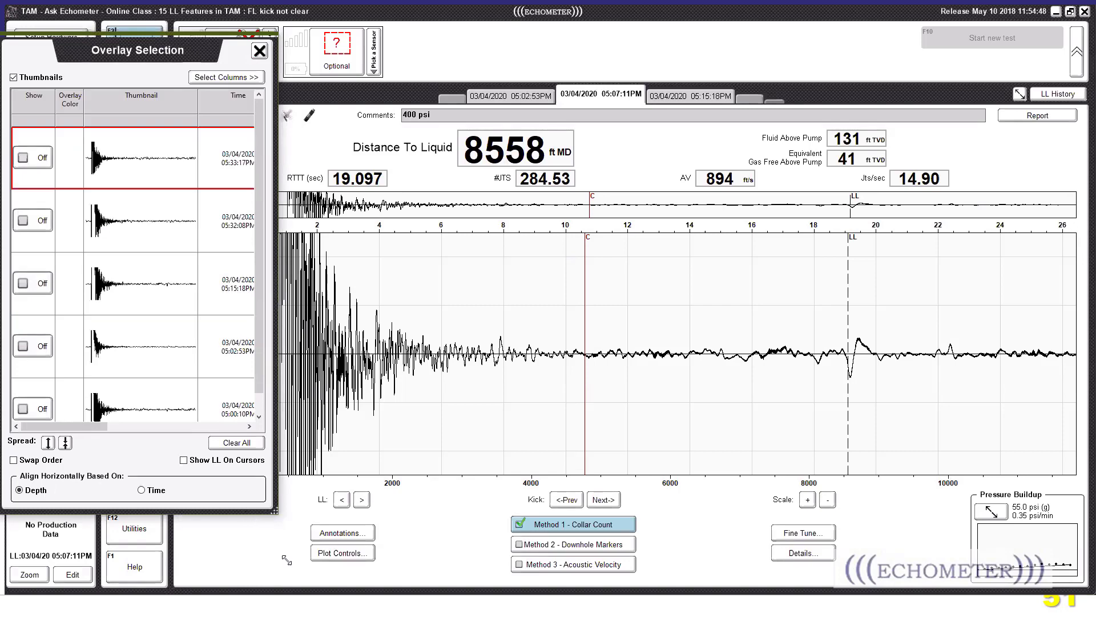
- Overlay all five previous shots, from 05:00:10PM to 05:33:17PM, on the trace and align them horizontally by time
left_click(40, 166)
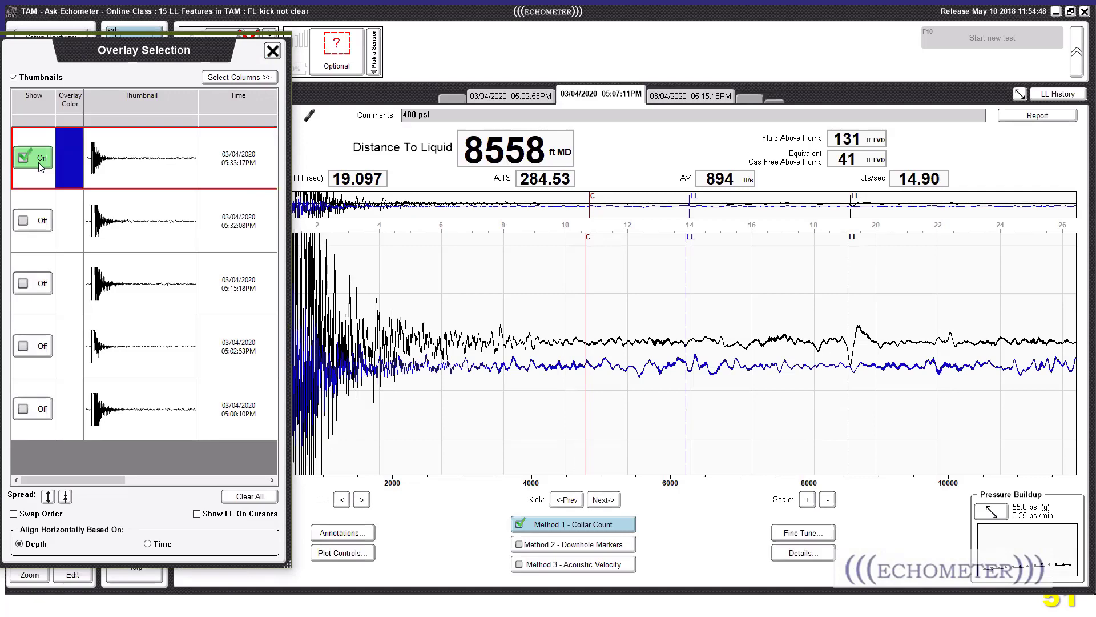
left_click(41, 222)
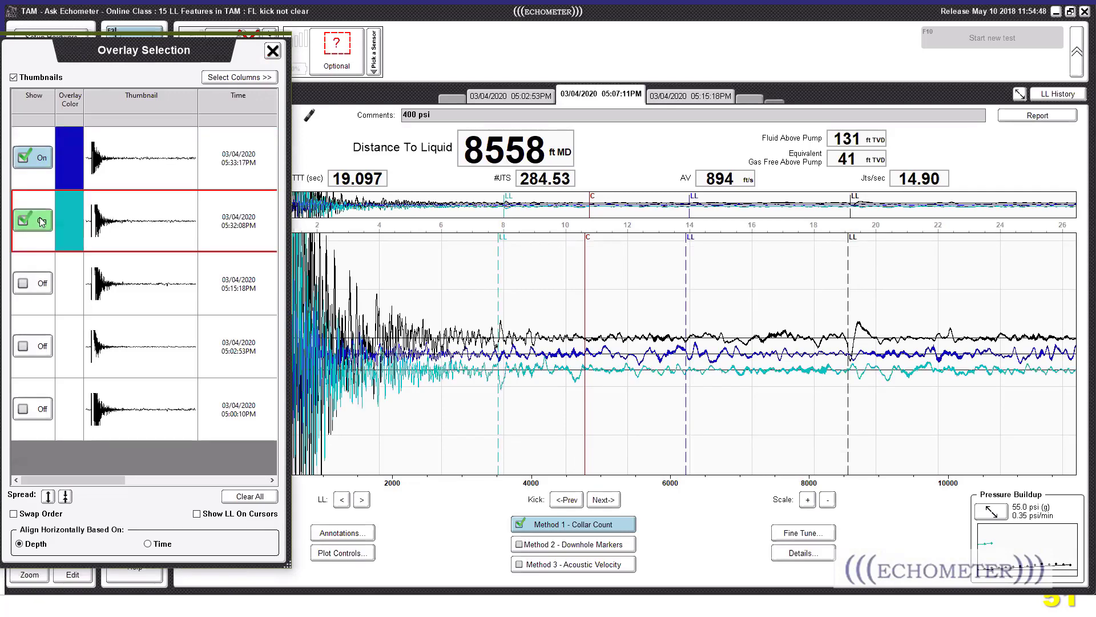
left_click(148, 544)
left_click(35, 285)
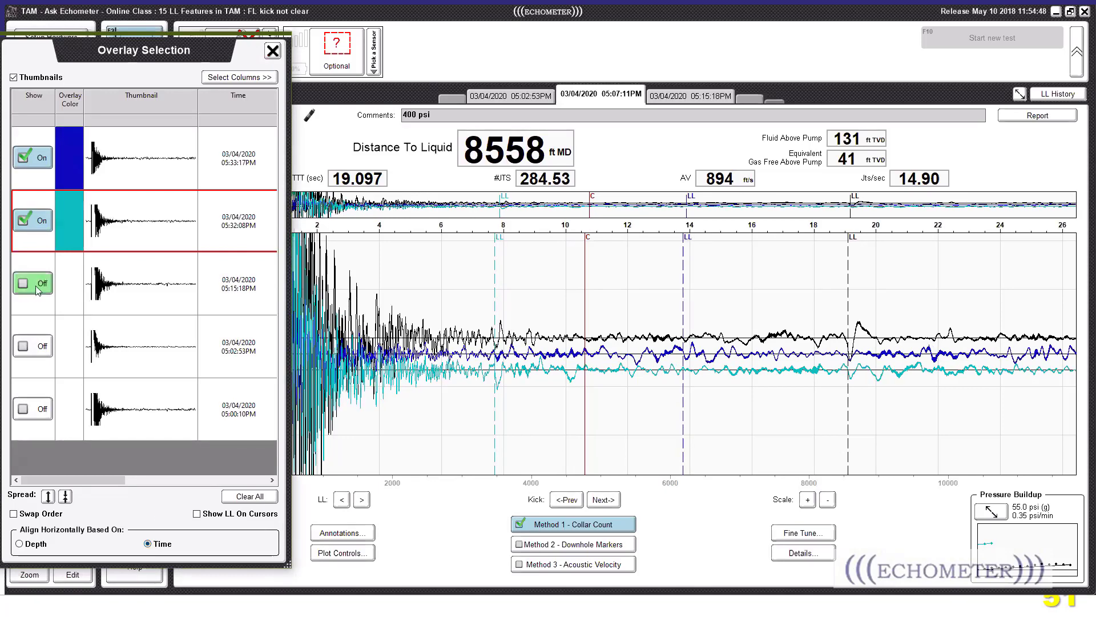
left_click(33, 346)
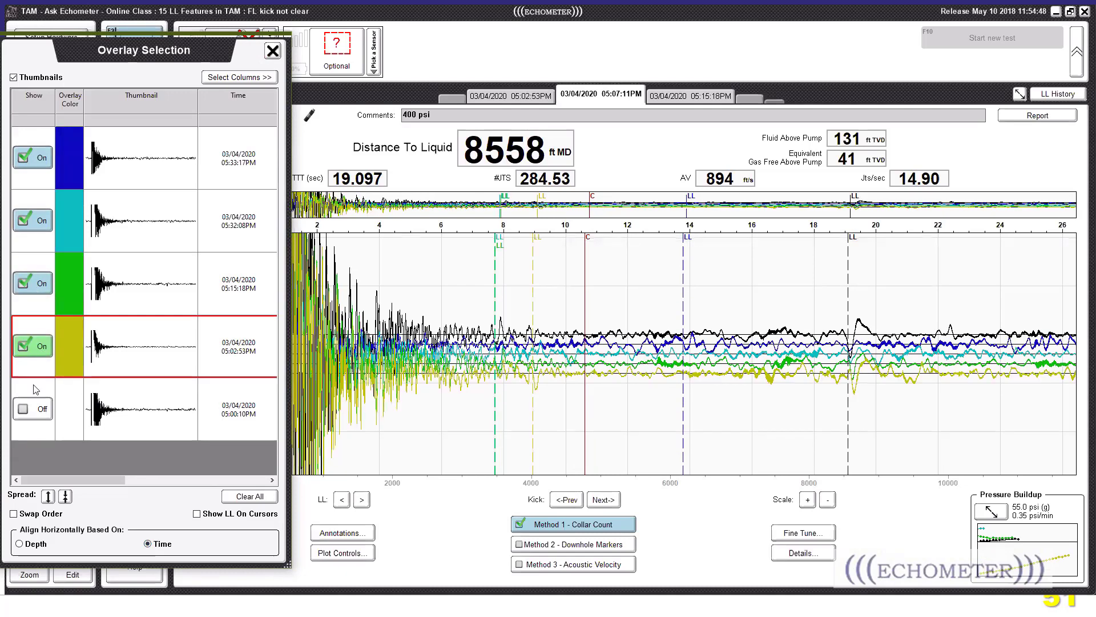
left_click(32, 409)
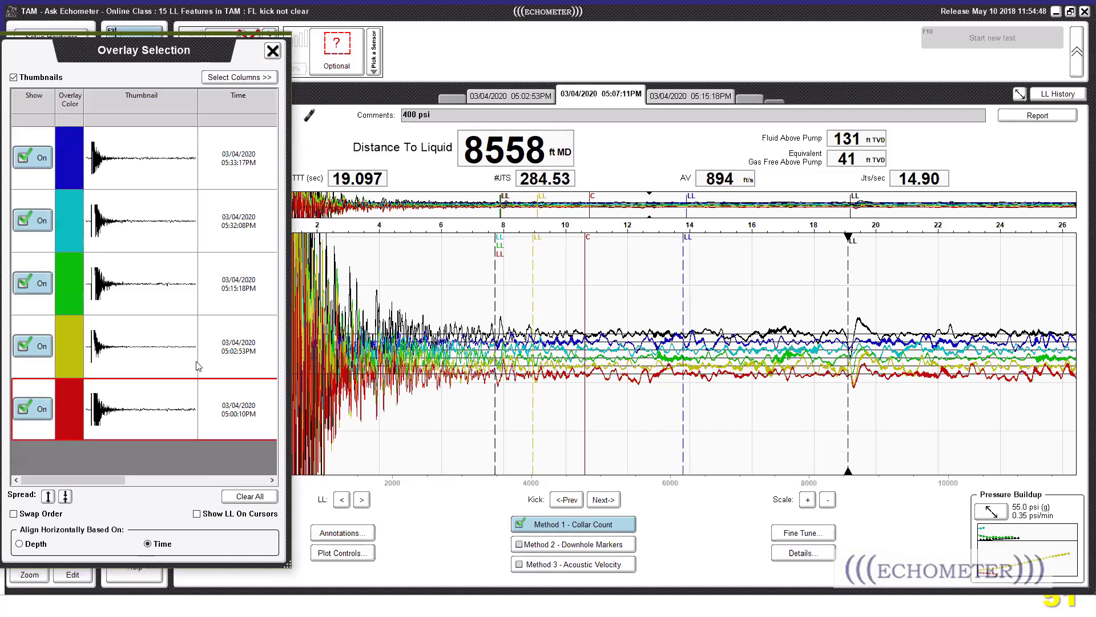
- Increase the vertical spread between the overlaid traces over several increments and close the overlay selection
left_click(49, 498)
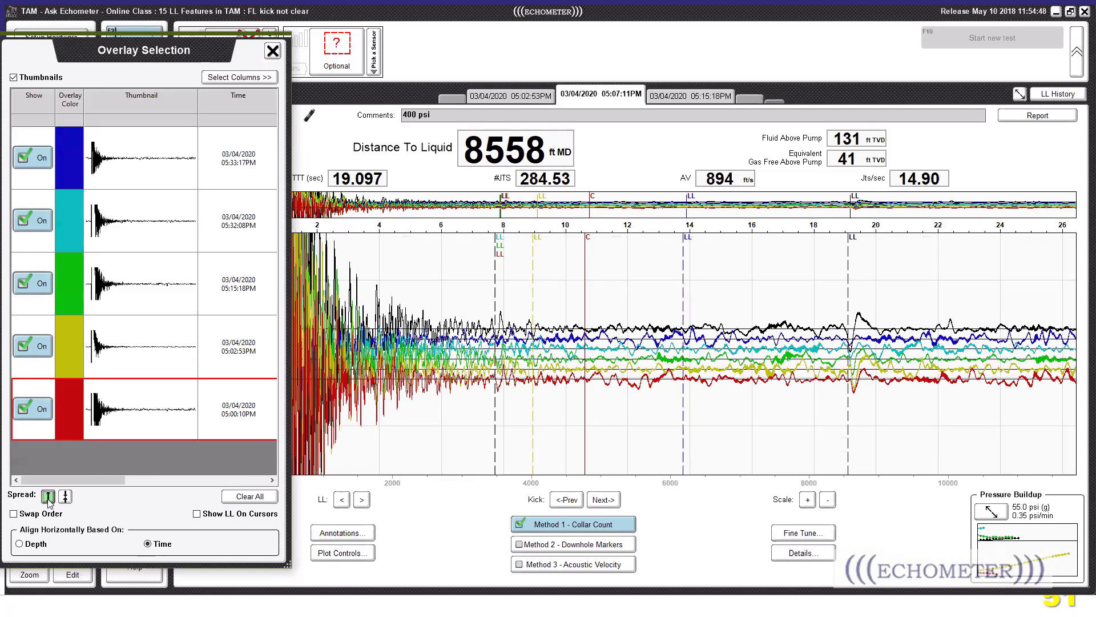
left_click(48, 498)
left_click(48, 498)
left_click(49, 498)
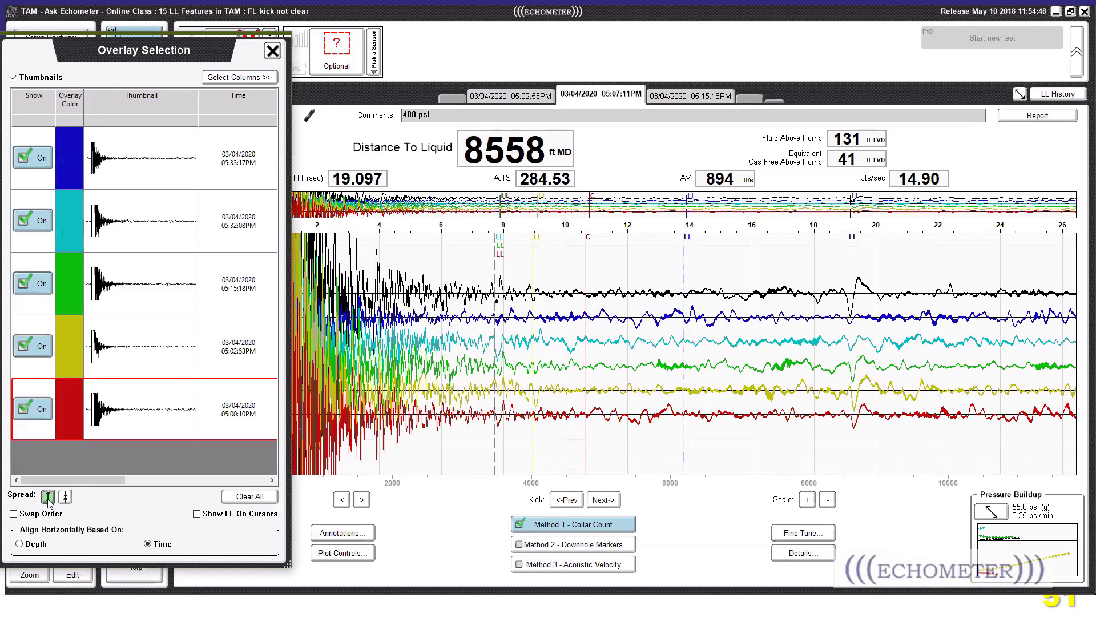
left_click(48, 497)
left_click(48, 498)
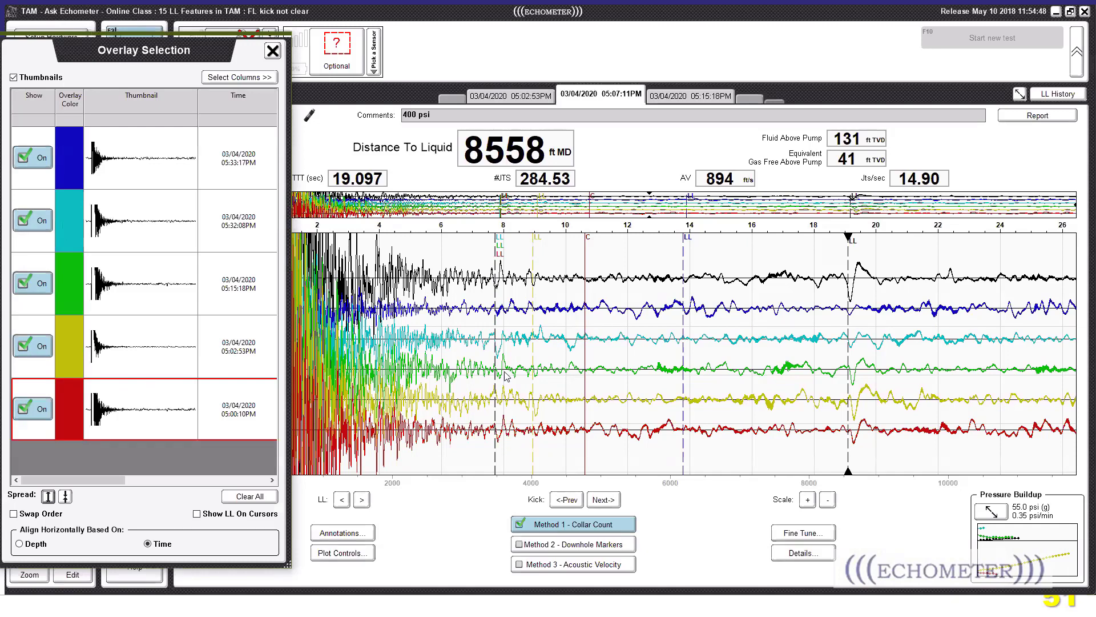
left_click(273, 51)
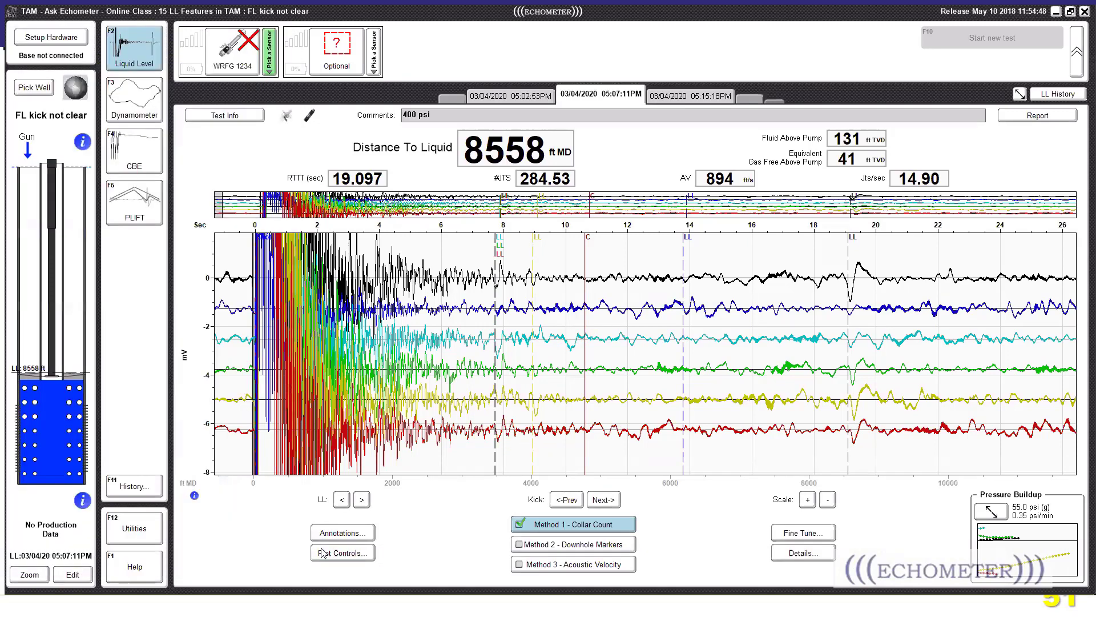
- Turn on the depth reference line and move it along the traces to about 15.57 sec
left_click(343, 532)
left_click(143, 388)
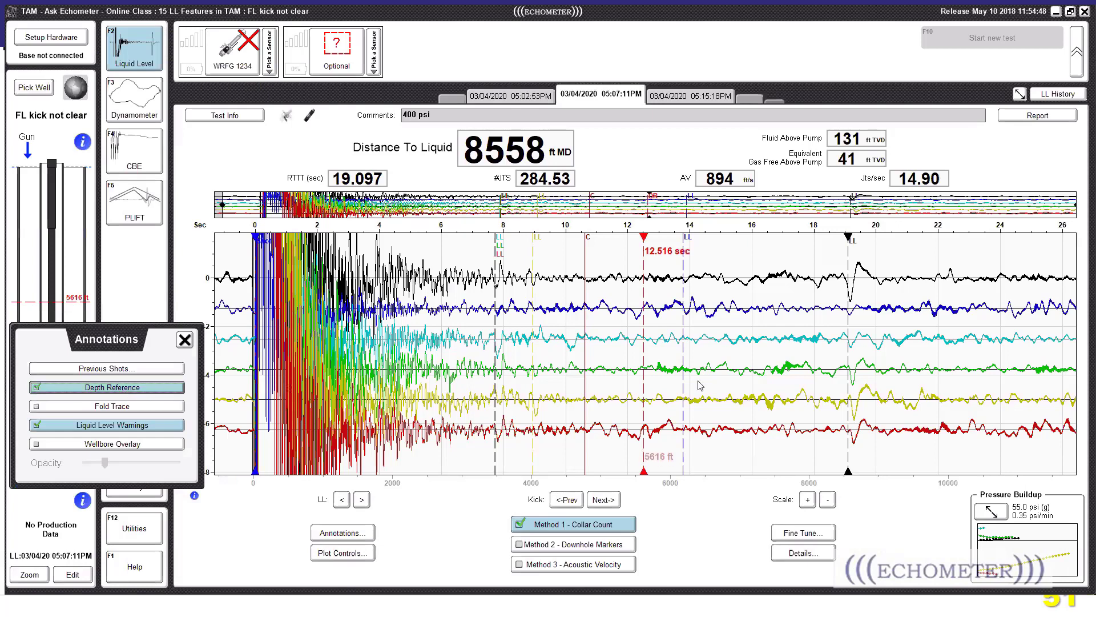
left_click(641, 362)
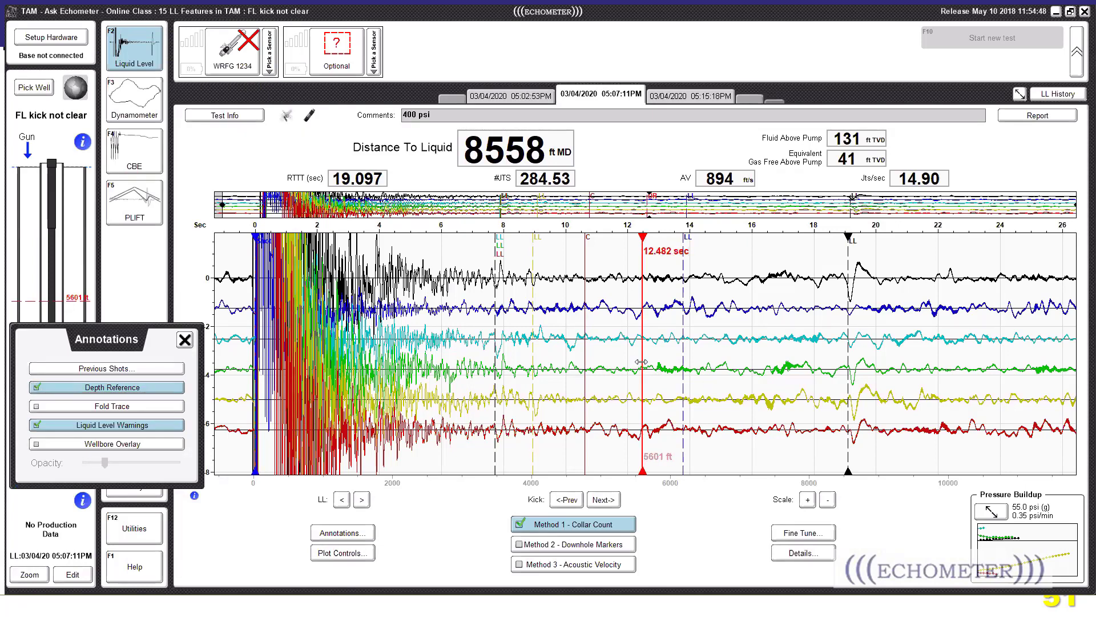
mouse_move(643, 362)
left_mouse_down()
mouse_move(489, 457)
mouse_move(441, 524)
mouse_move(639, 490)
mouse_move(639, 468)
left_mouse_up()
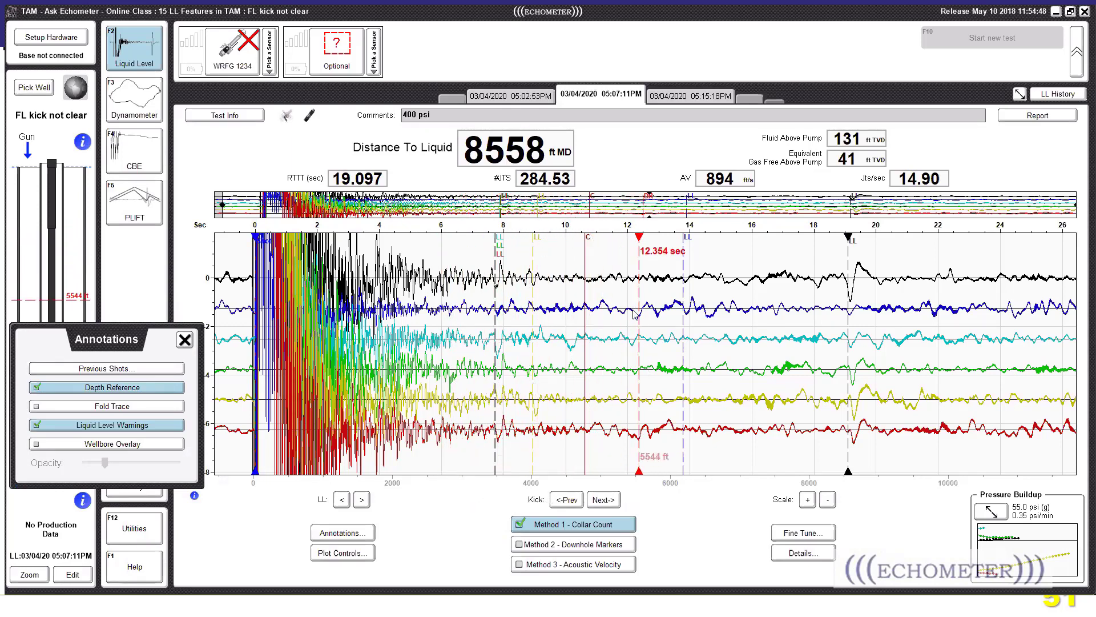
left_click_drag(638, 321, 684, 323)
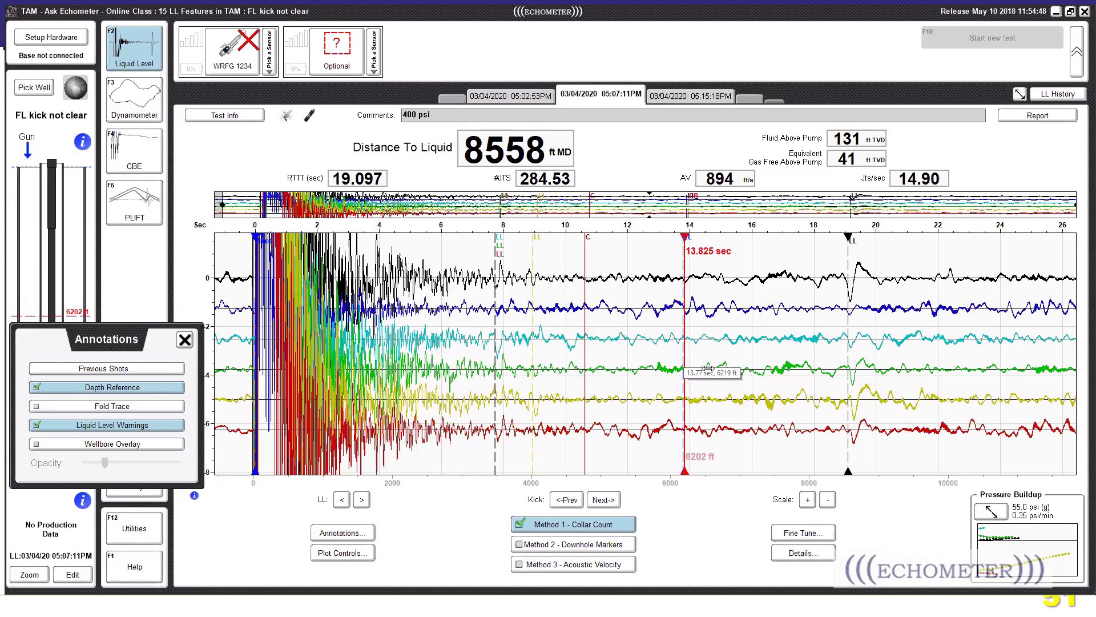
left_click_drag(707, 369, 763, 369)
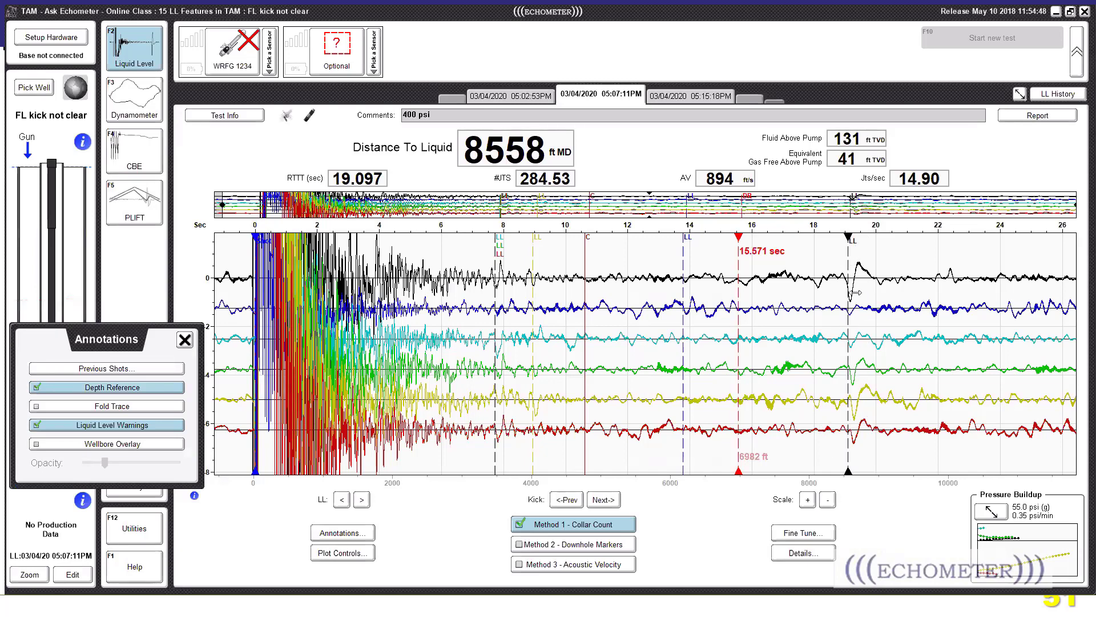
- Turn on the wellbore overlay and raise its opacity
left_click(157, 450)
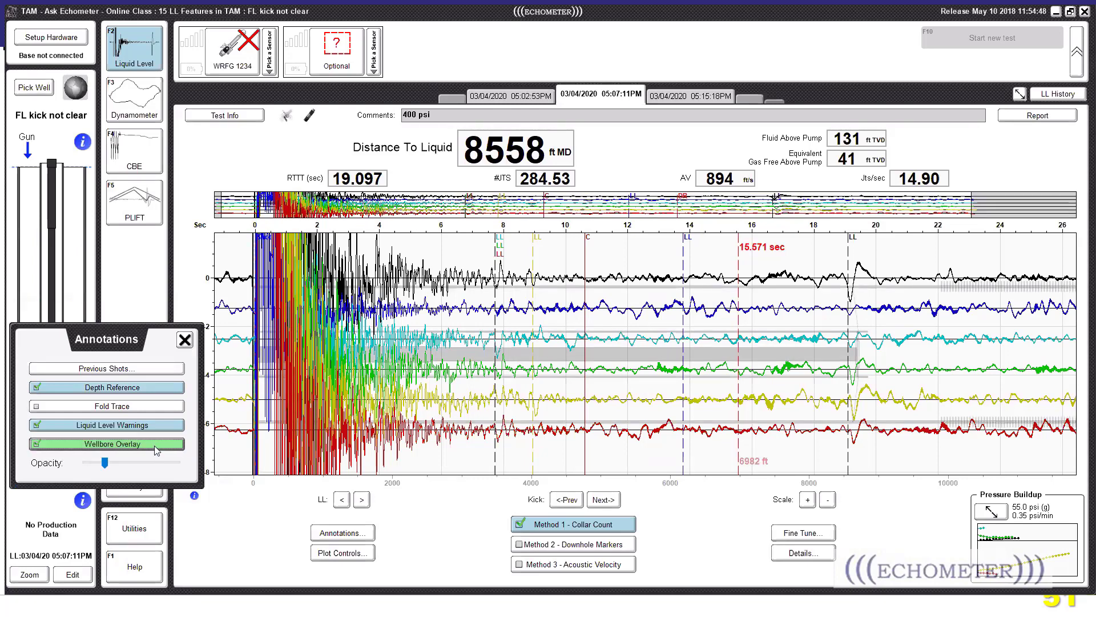
left_click_drag(104, 462, 124, 462)
- Remove the 05:32:08PM and 05:33:17PM shots from the overlay and slightly tighten the spread of the remaining traces
left_click(148, 370)
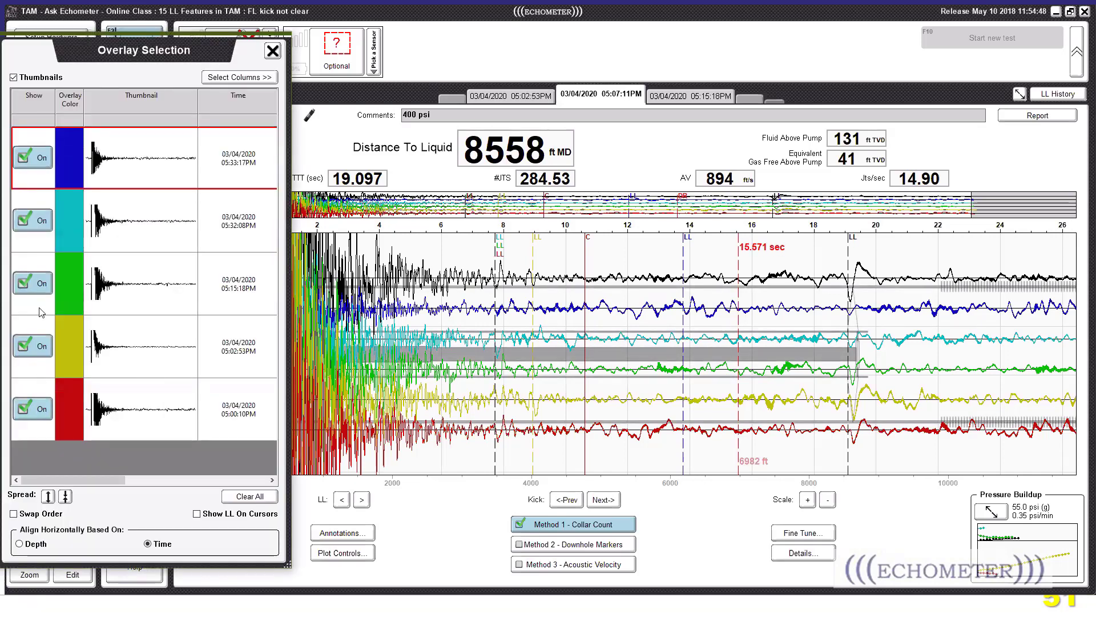
left_click(38, 225)
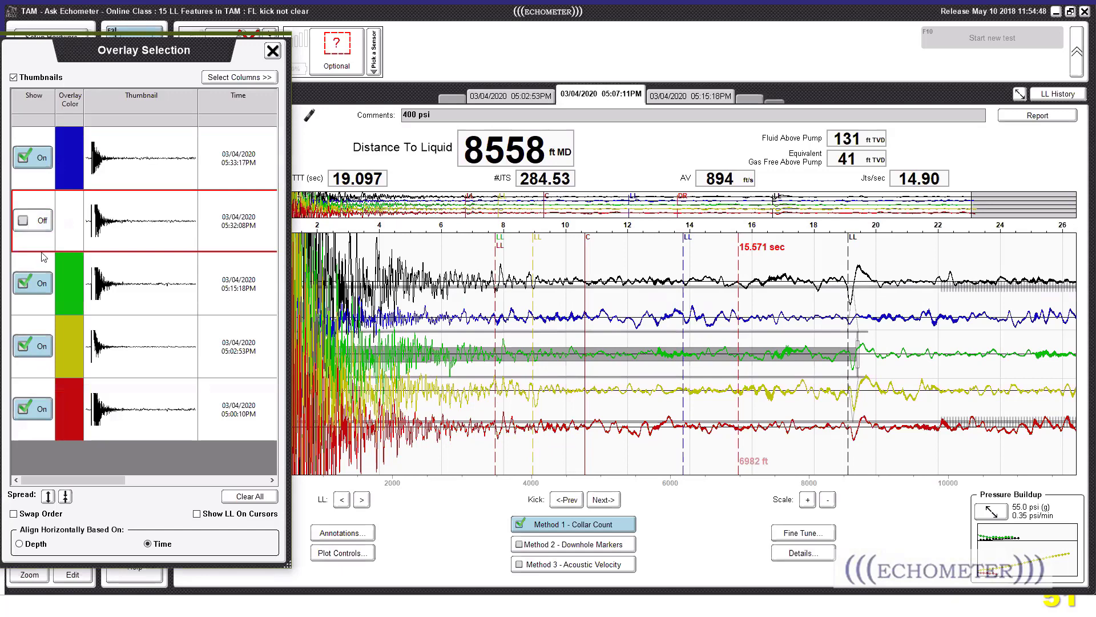
left_click(41, 161)
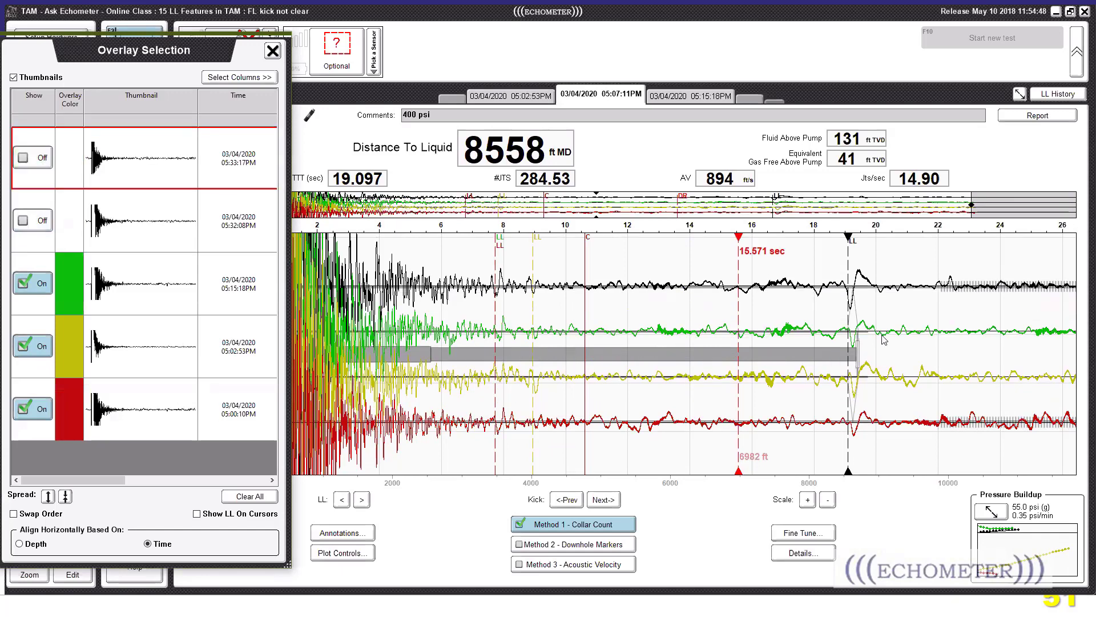
scroll(854, 346, "down", 5)
scroll(802, 402, "up", 5)
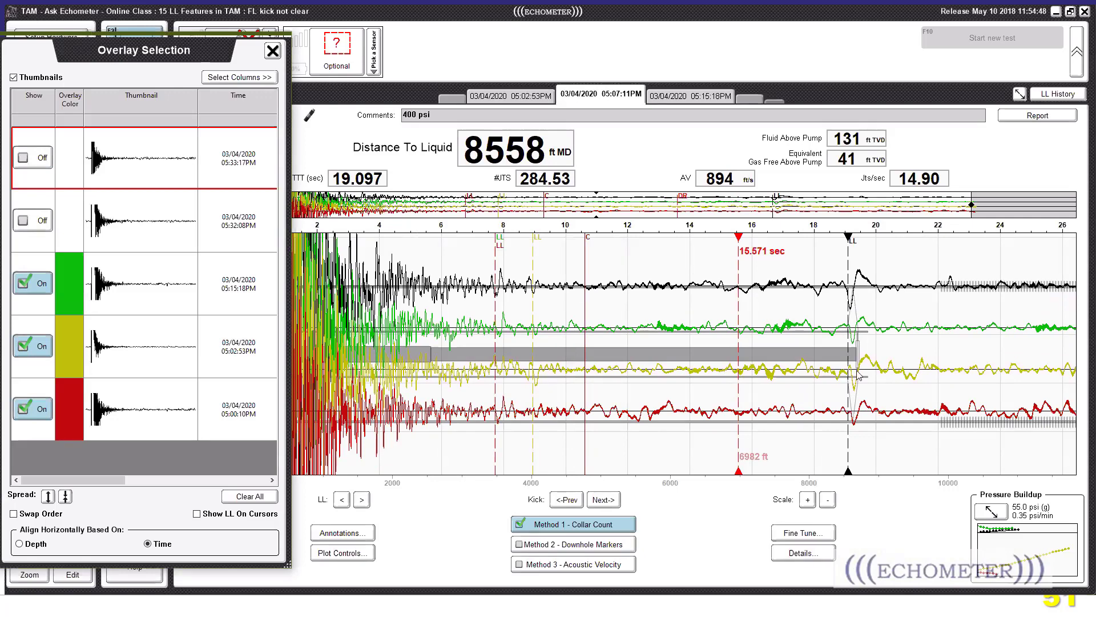
left_click(272, 51)
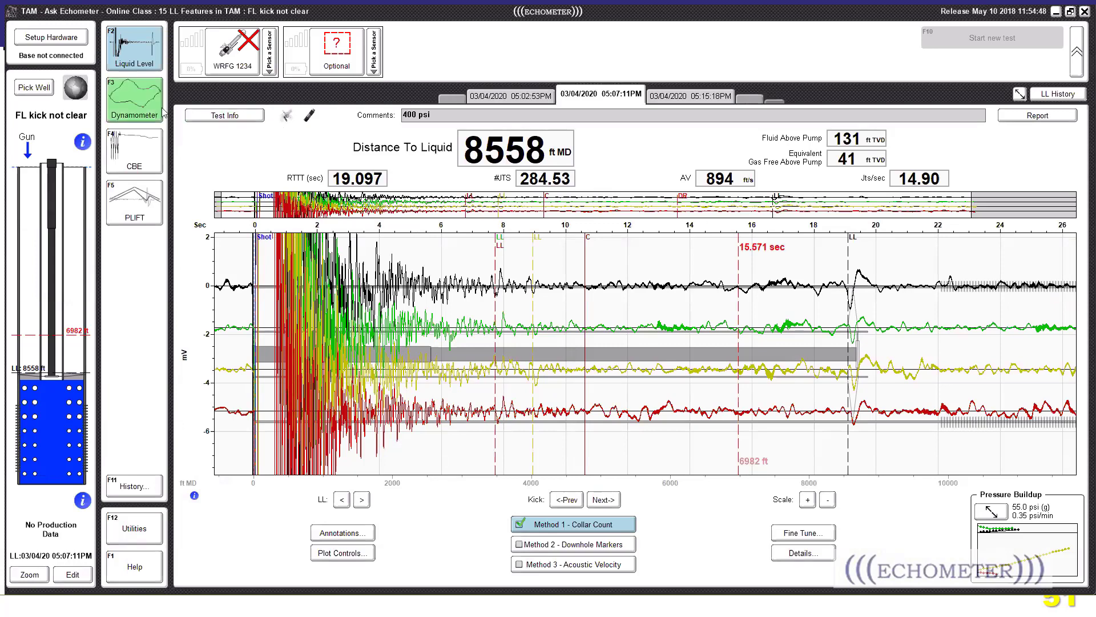
- Check the dynamometer tests for this well and the Collar Count analysis of the current liquid level test
left_click(131, 104)
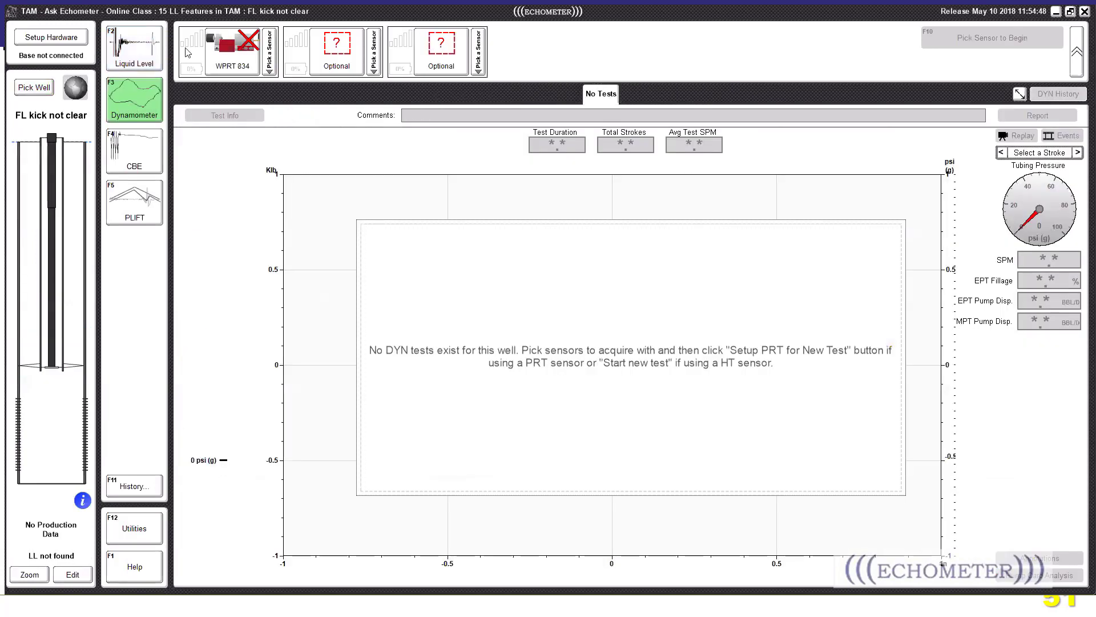
left_click(155, 53)
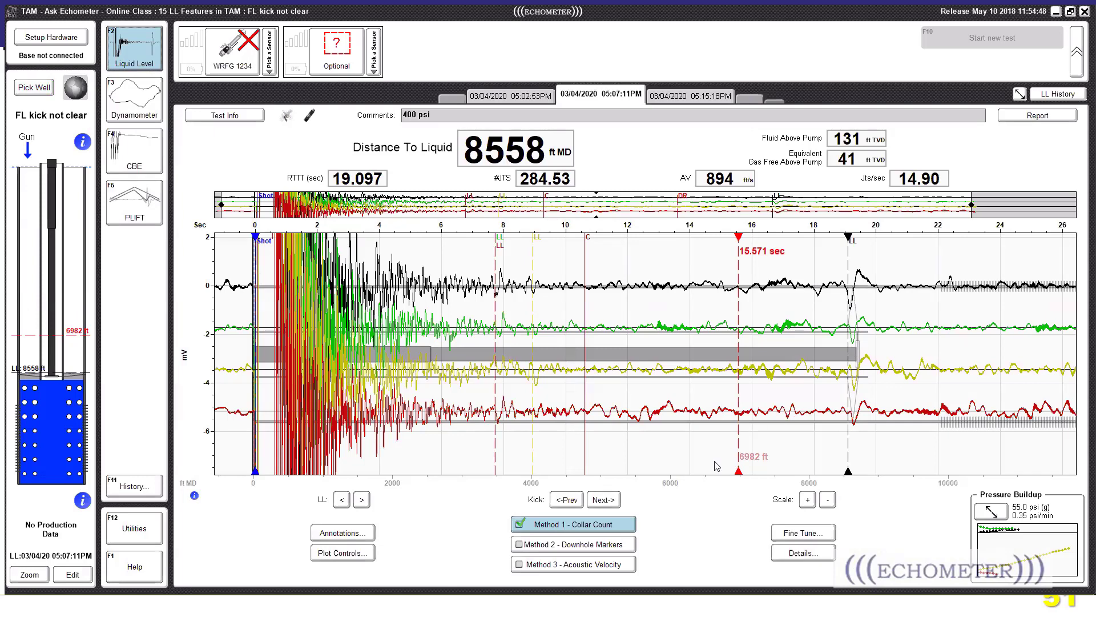
left_click(578, 524)
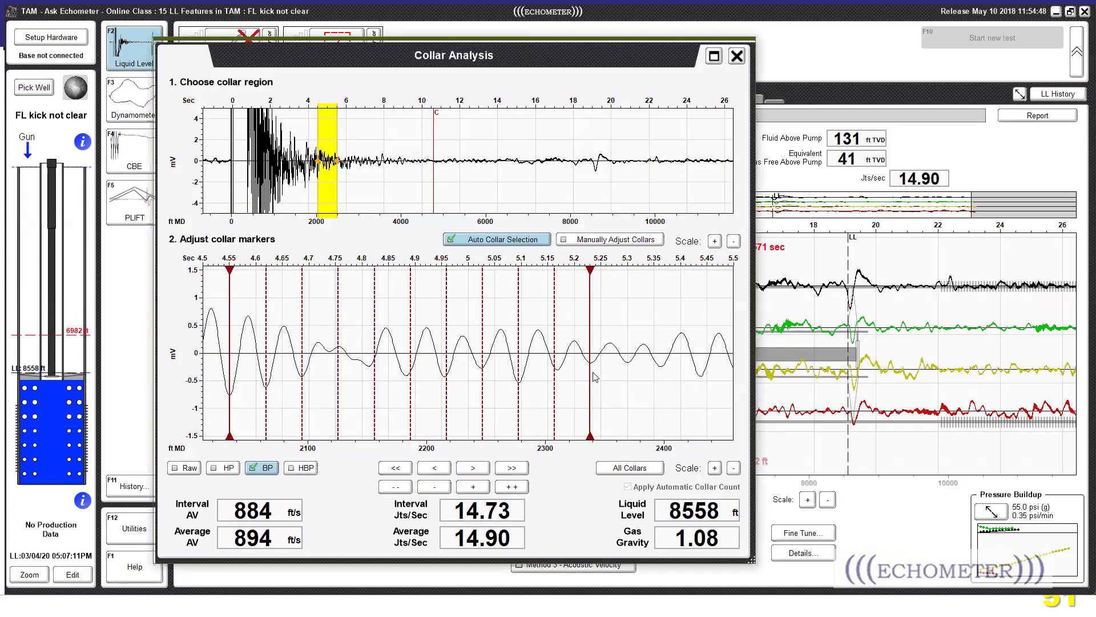
key("Escape")
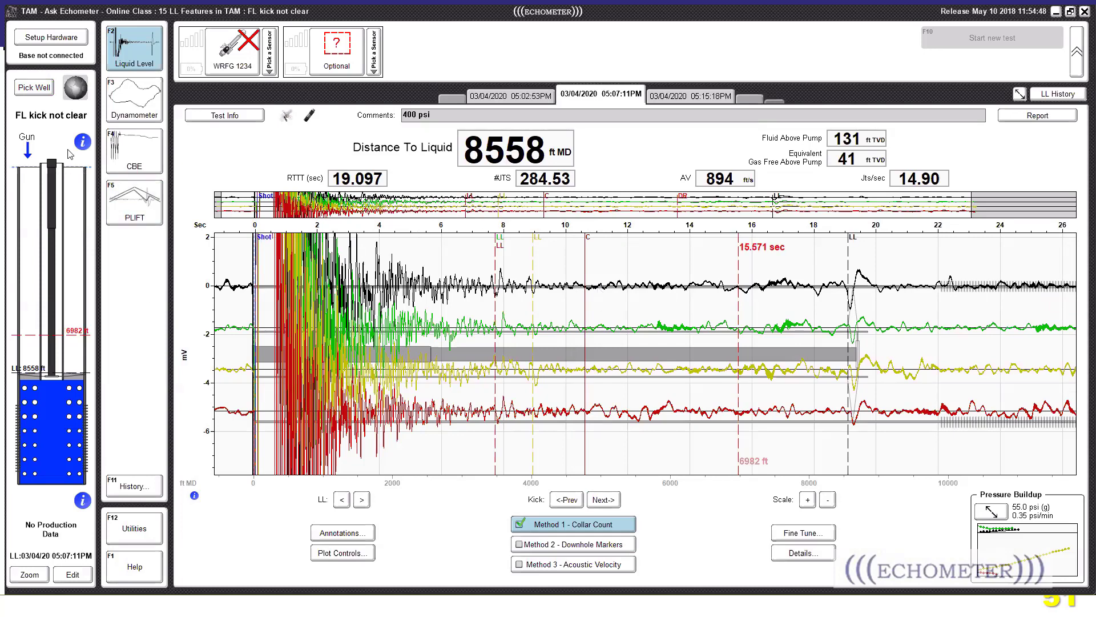
- Load the FL Shallow well from the 15 LL Features in TAM group
left_click(32, 88)
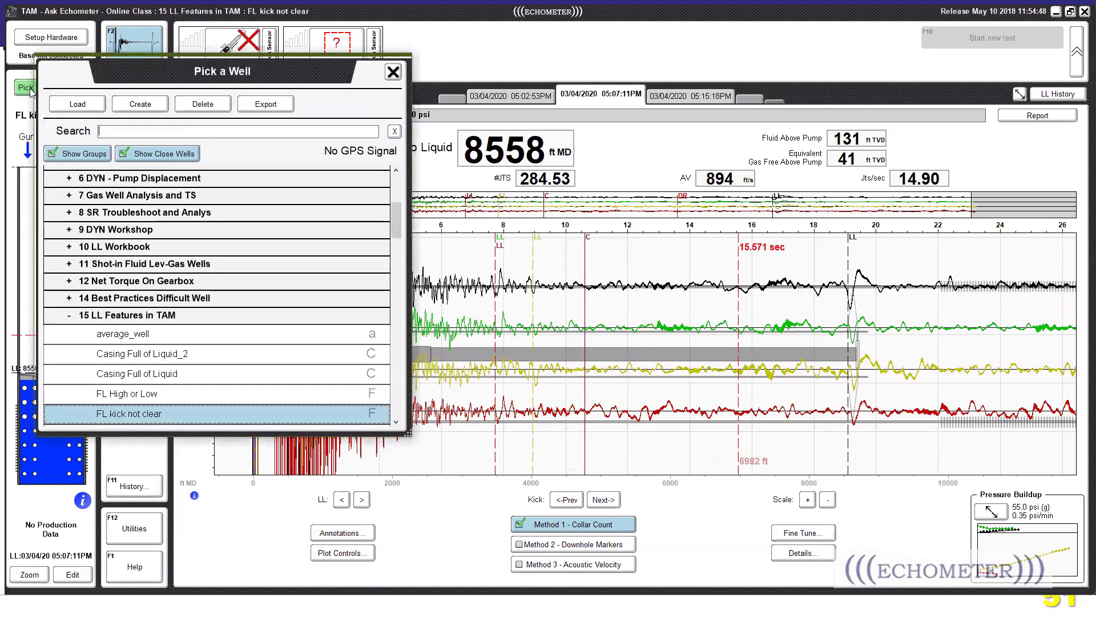
scroll(162, 349, "down", 1)
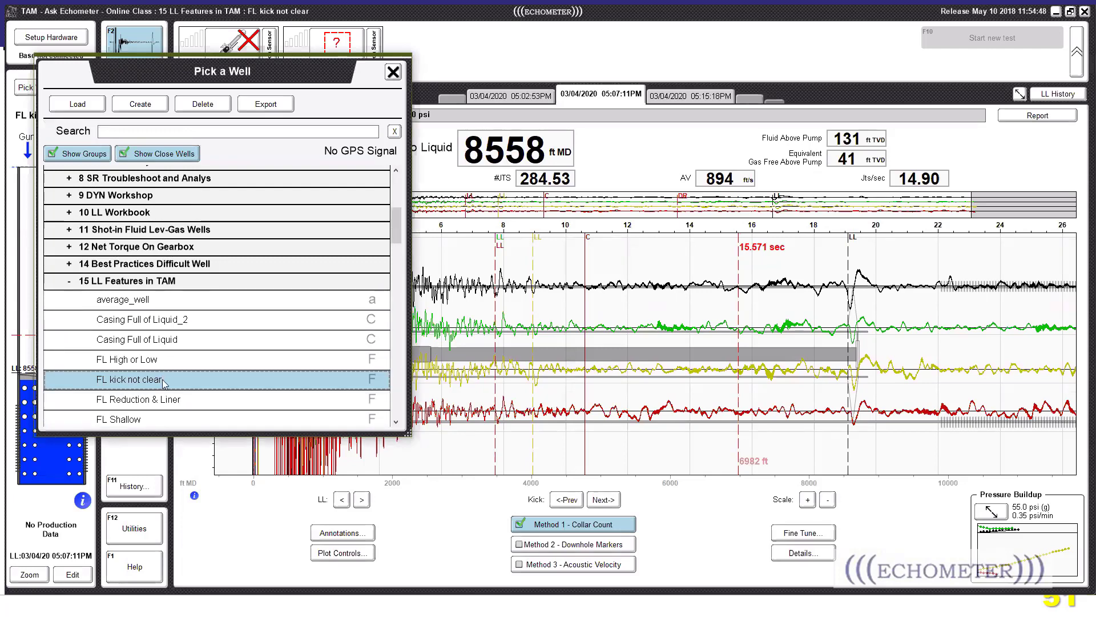
scroll(165, 384, "down", 2)
double_click(170, 353)
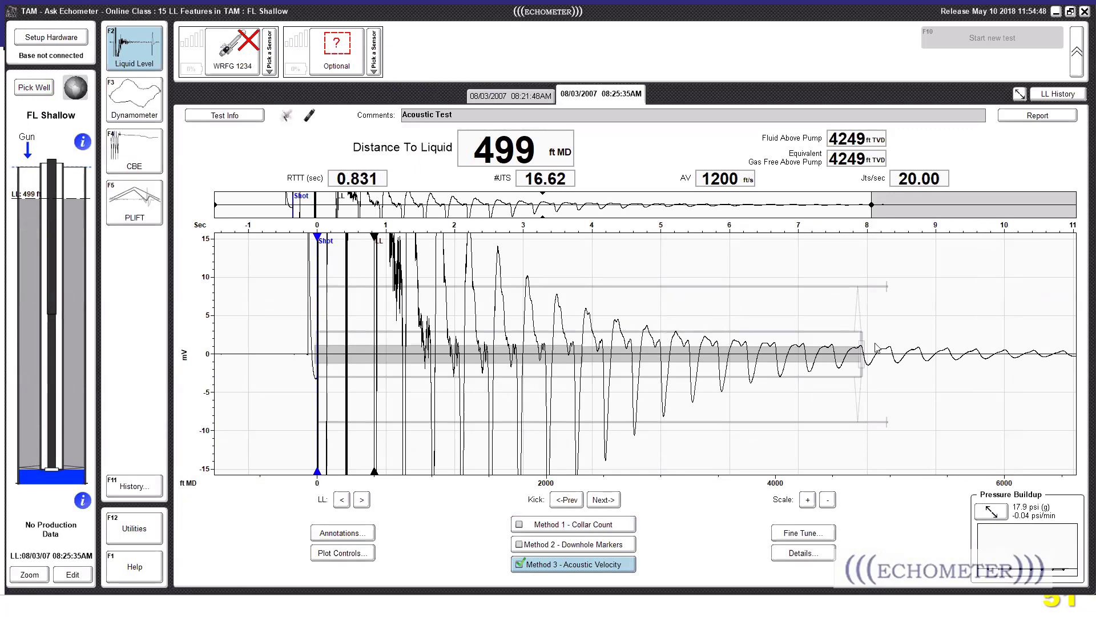
- Shorten the displayed acoustic trace to end at about 9 sec and widen its amplitude scale to about ±500 mV
left_click_drag(871, 205, 1093, 240)
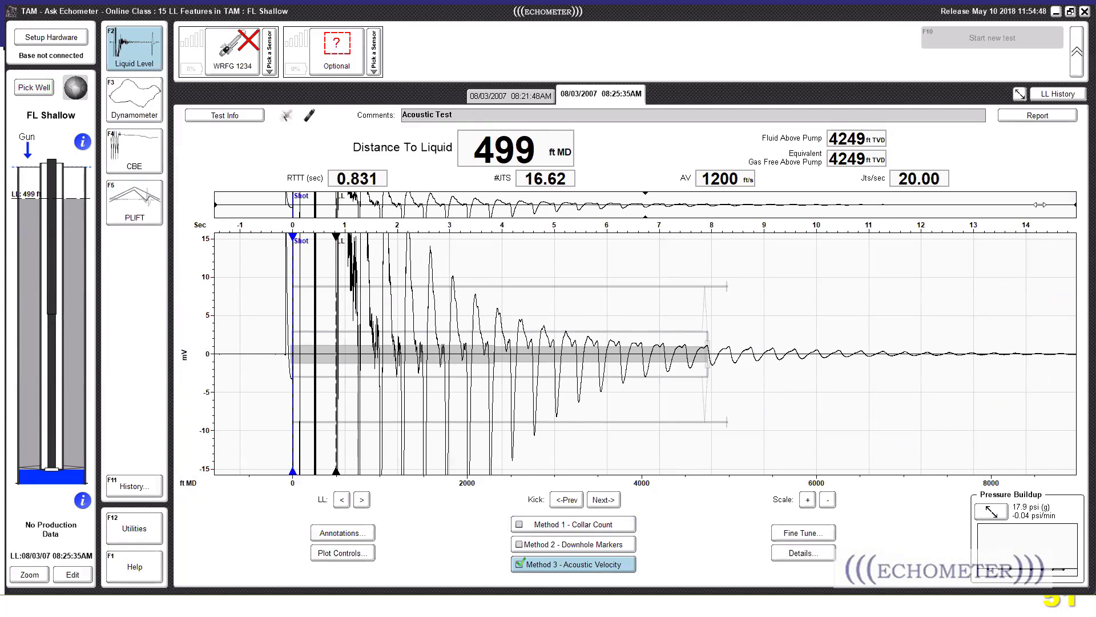
left_click_drag(1040, 204, 778, 224)
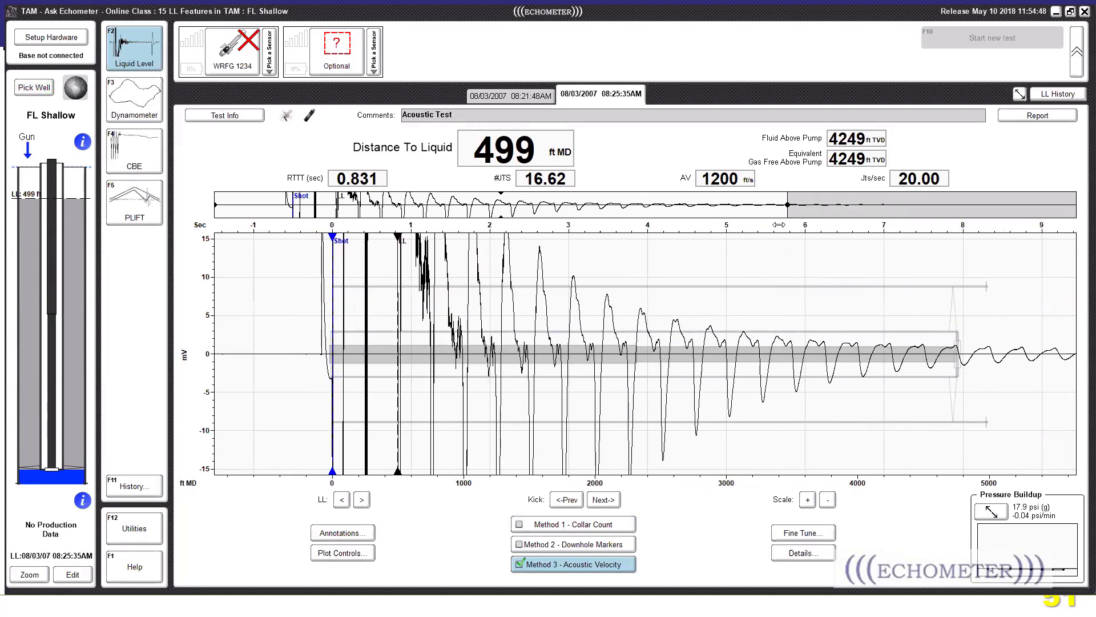
left_click(828, 500)
left_click(828, 500)
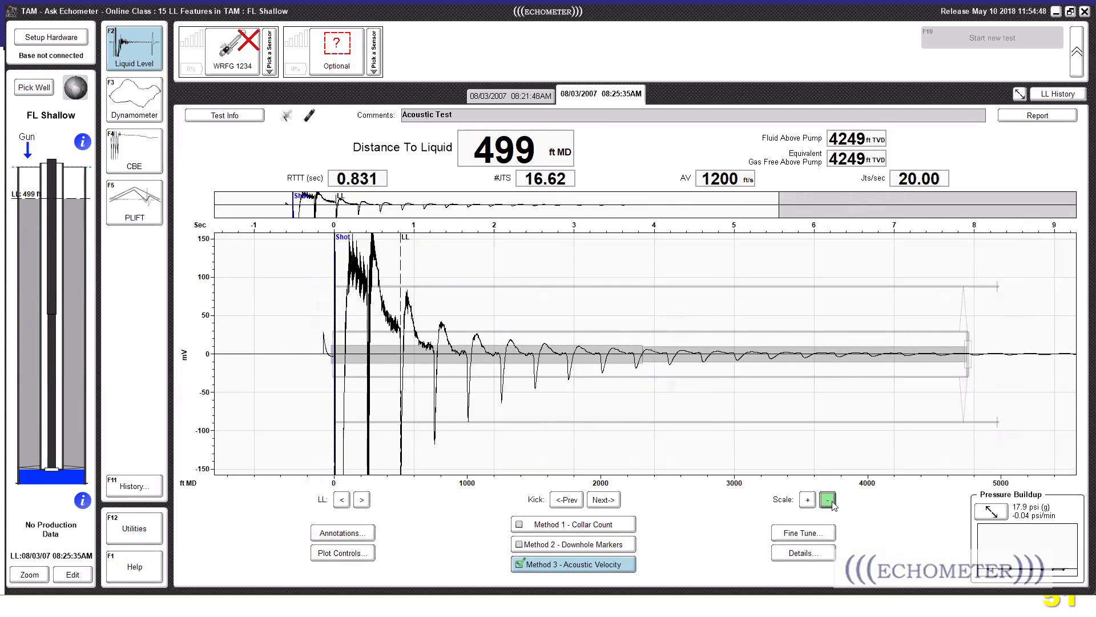
left_click(828, 500)
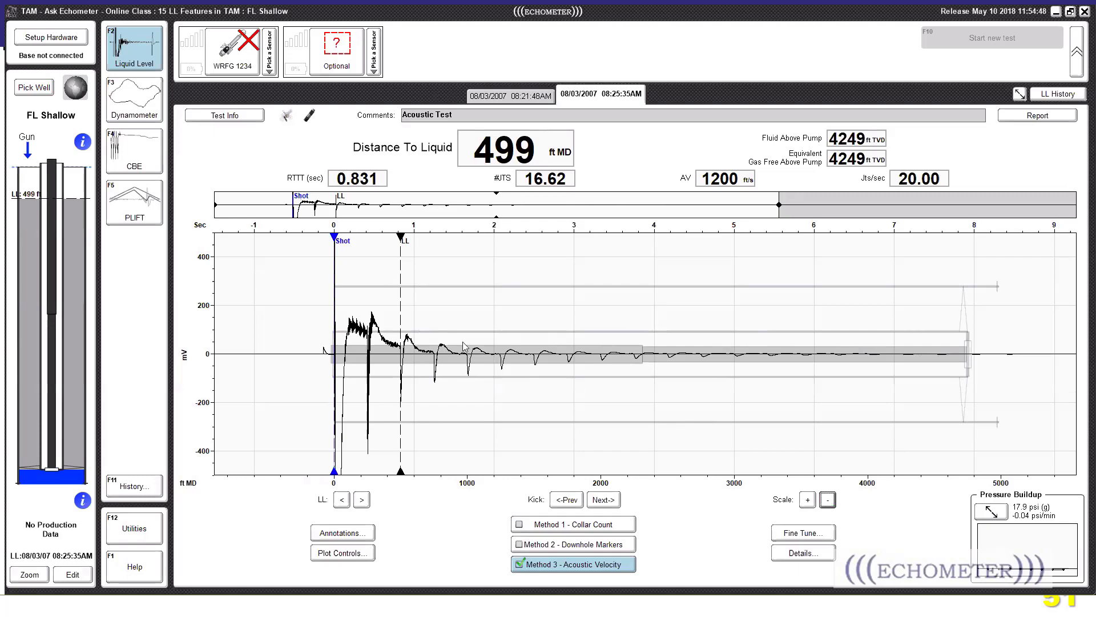
- Try fine-tuning the liquid level marker in Kick Selection by moving it back to the first kick, at about 250 ft
left_click(803, 532)
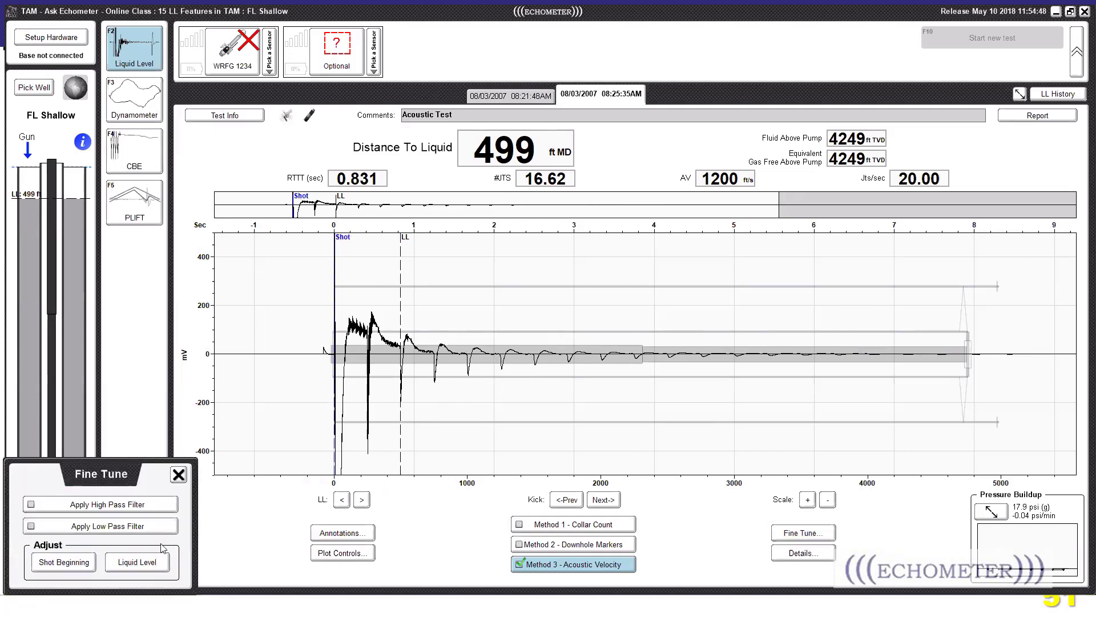
left_click(148, 567)
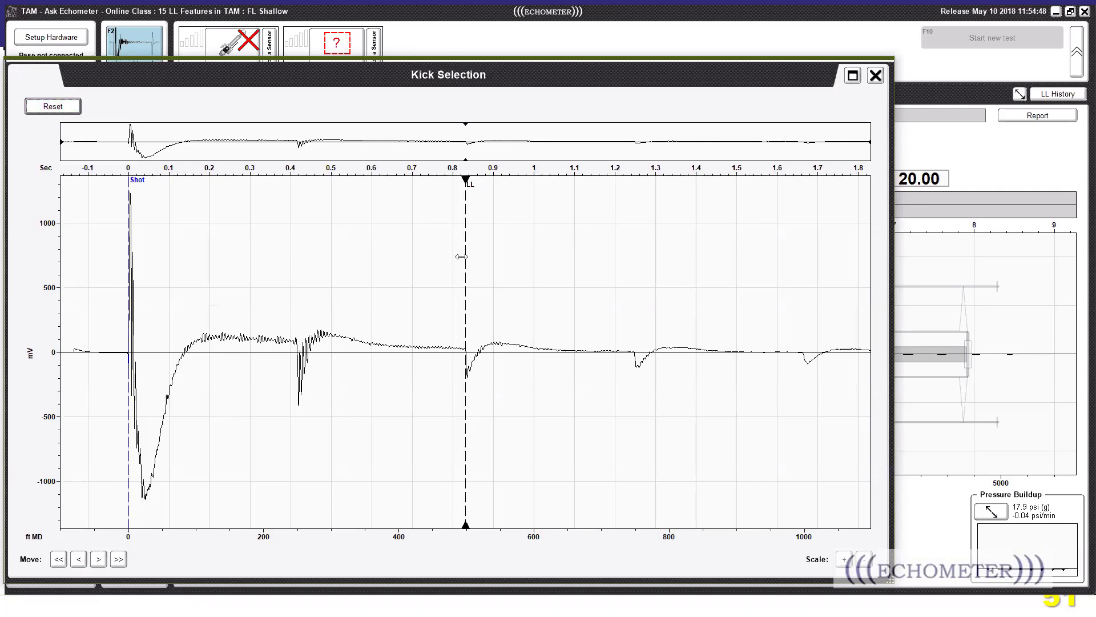
left_click_drag(465, 260, 482, 261)
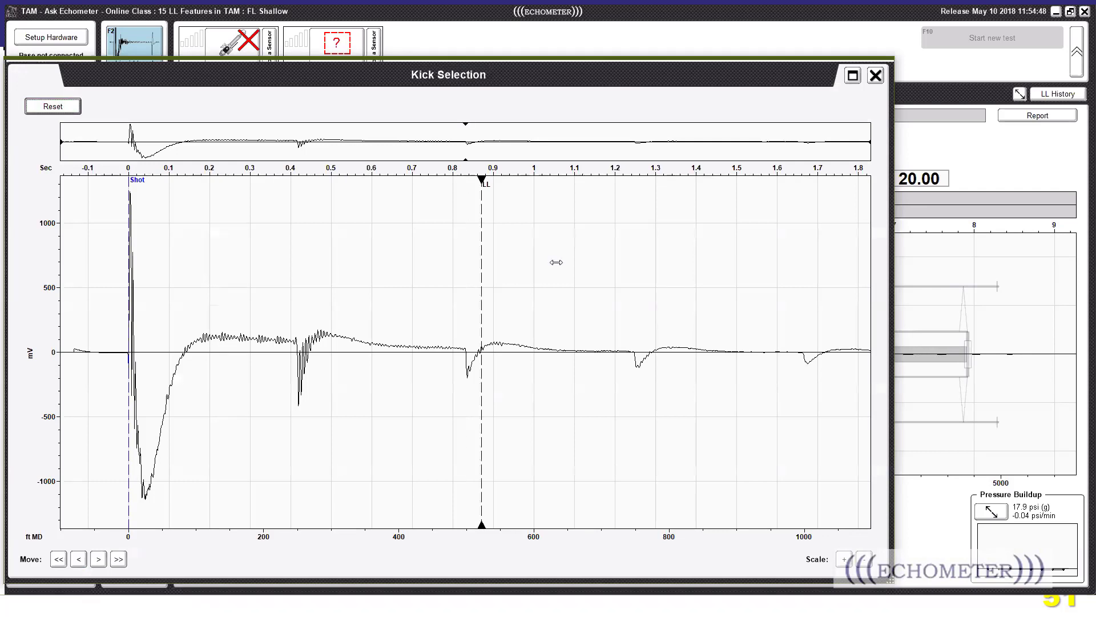
left_click(73, 111)
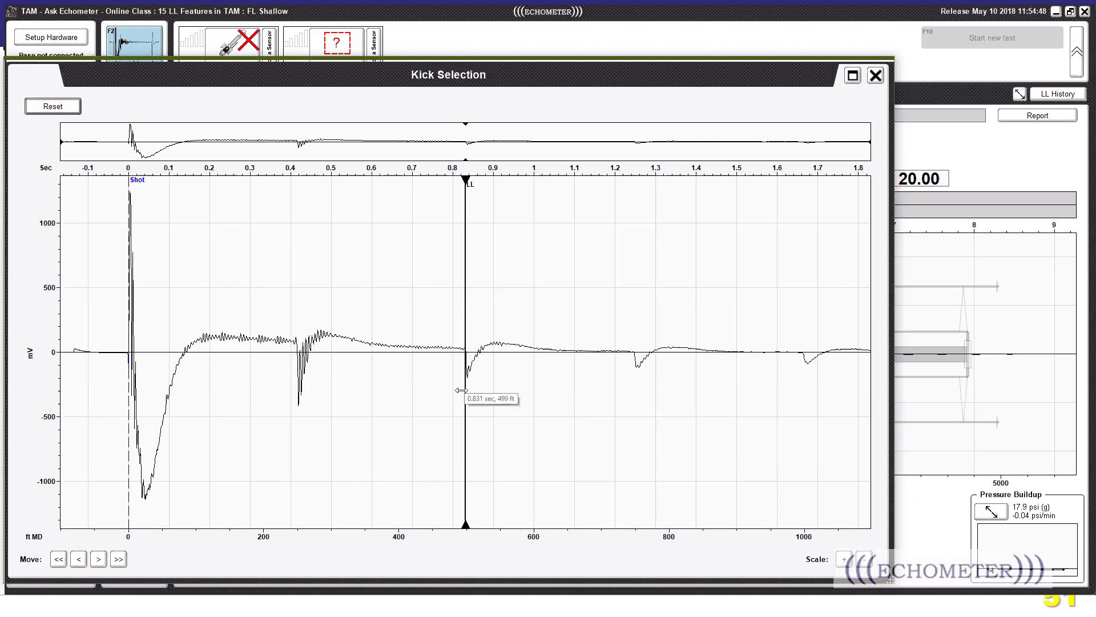
left_click_drag(462, 391, 295, 391)
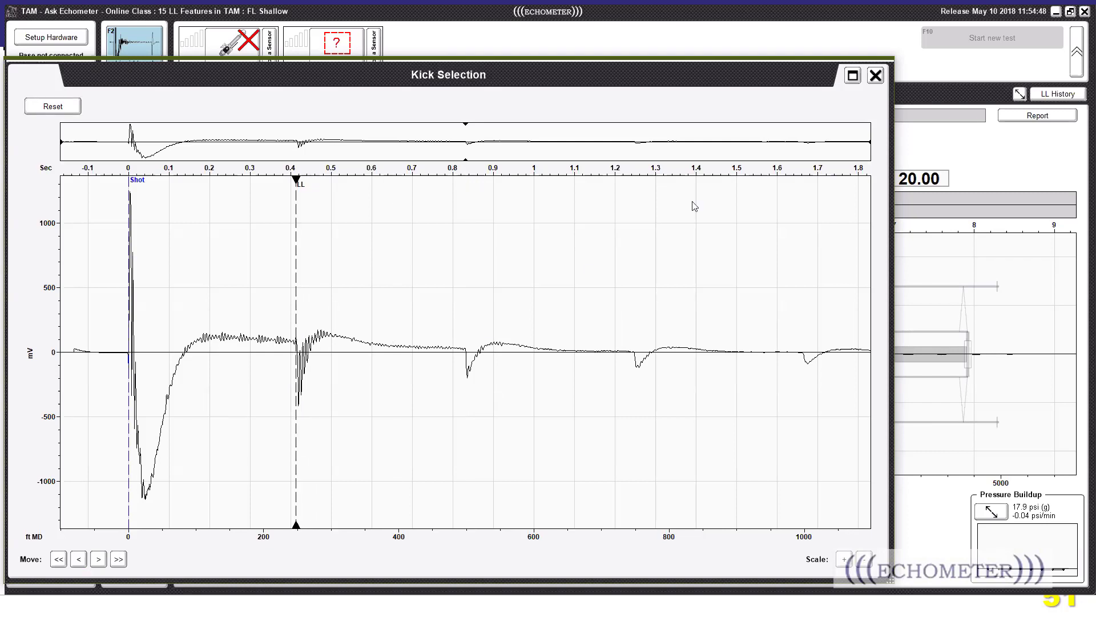
left_click(875, 75)
- Cycle through the suggested kicks and place the liquid level marker on the first kick at about 251 ft
left_click(603, 499)
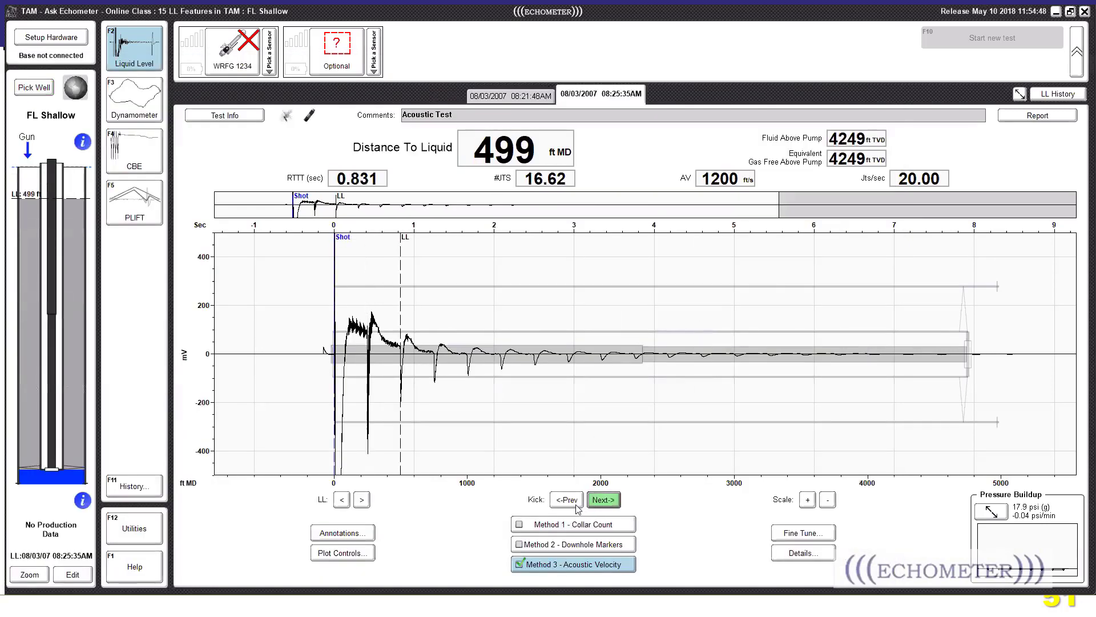
left_click(574, 502)
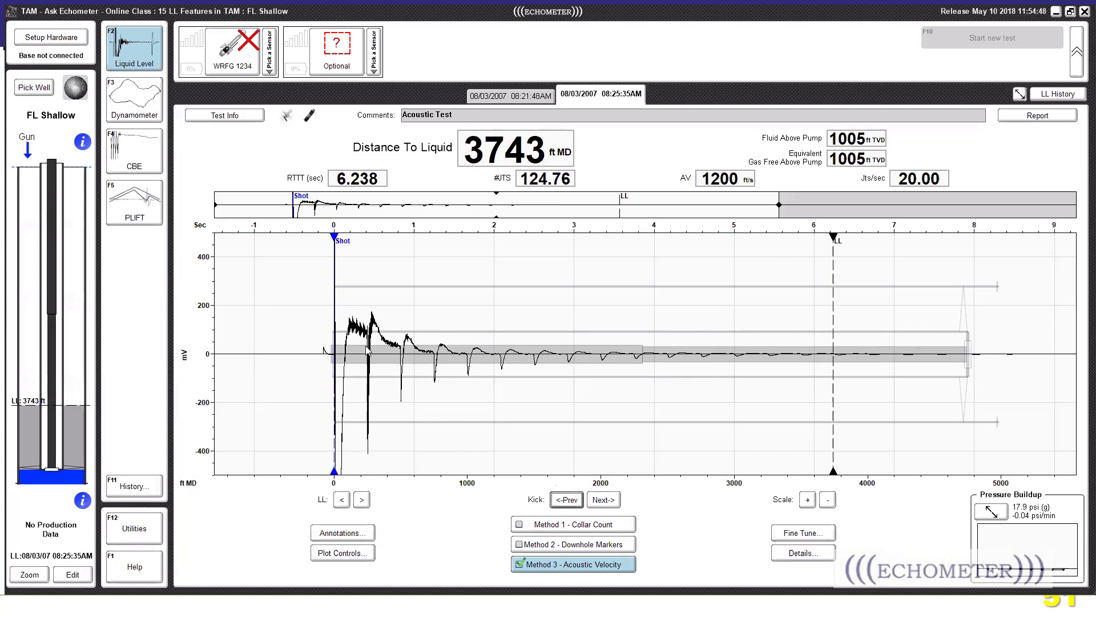
left_click(604, 500)
left_click(603, 500)
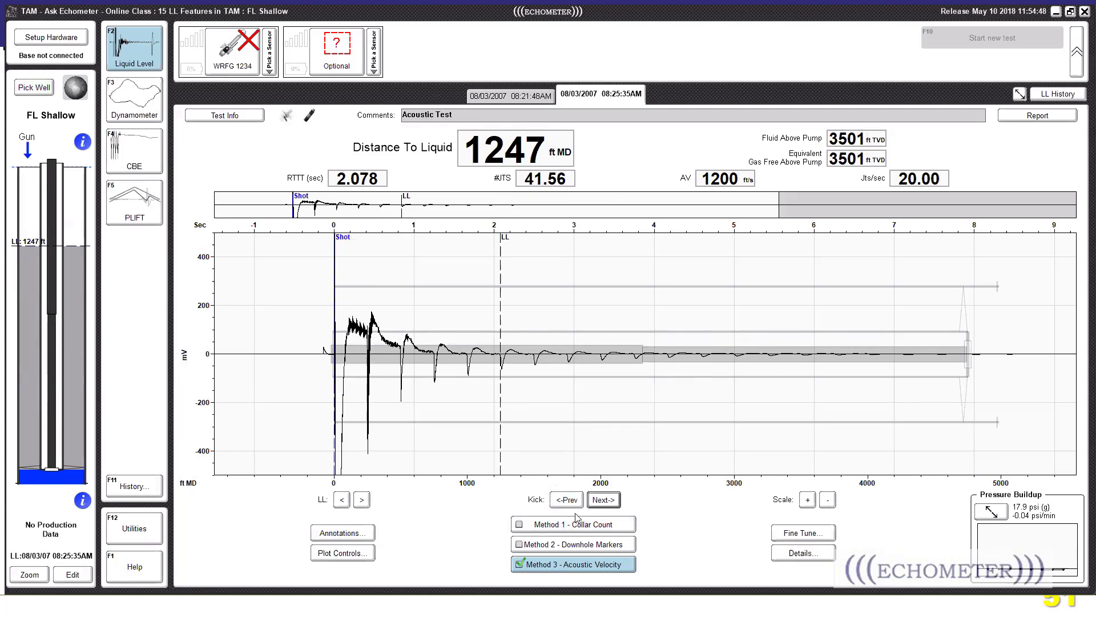
left_click_drag(499, 439, 368, 451)
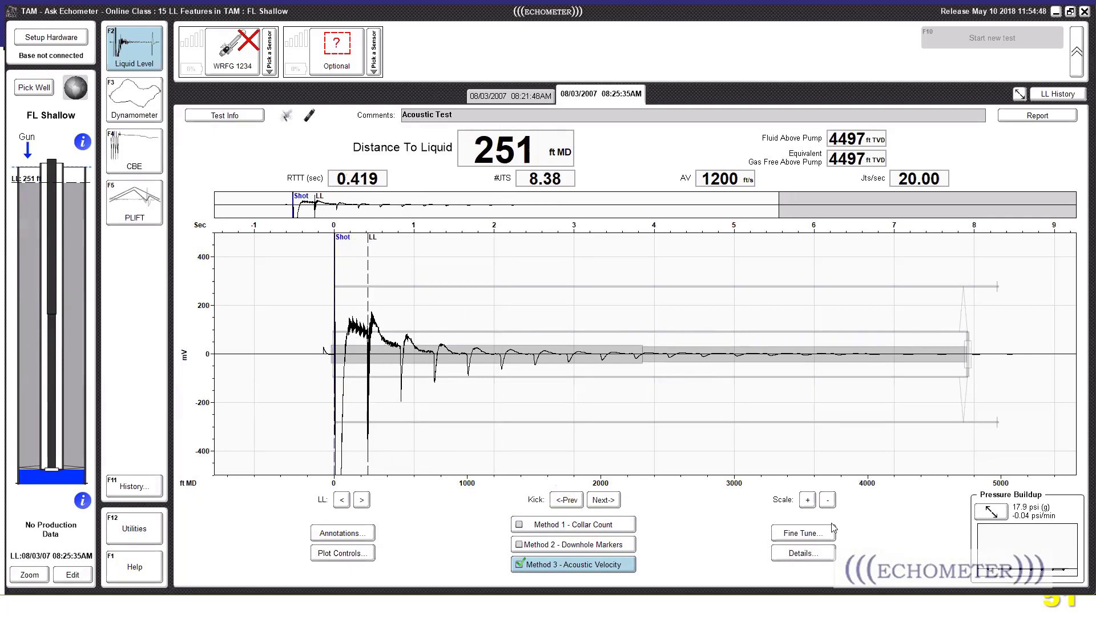
- Fine-tune the liquid level marker onto the start of the first kick, at about 0.415 sec
left_click(803, 532)
left_click(137, 561)
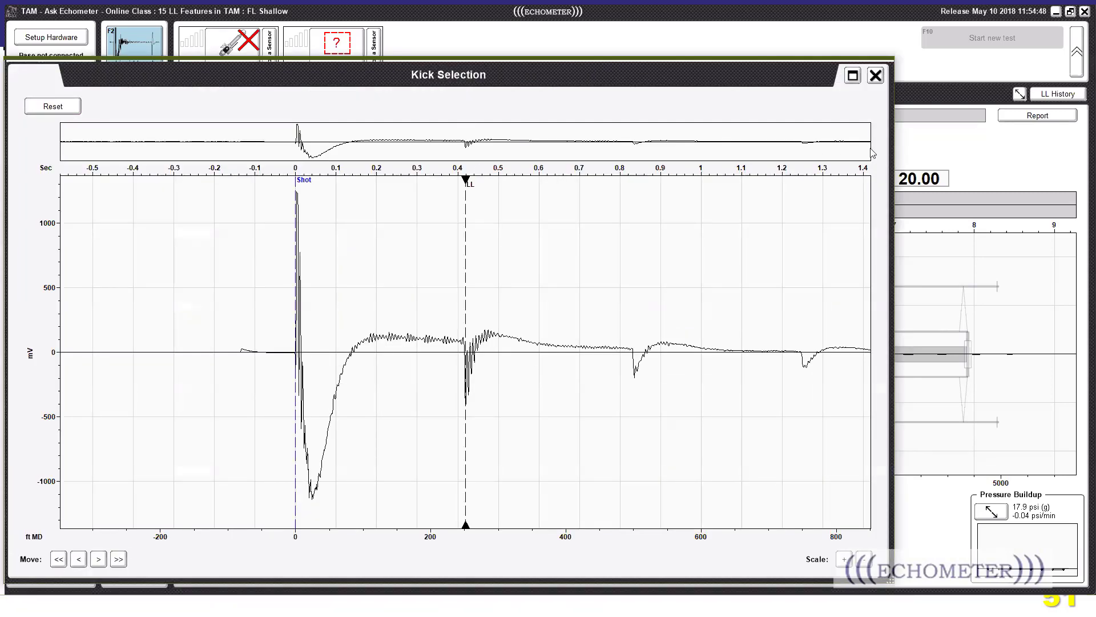
left_click_drag(870, 140, 275, 129)
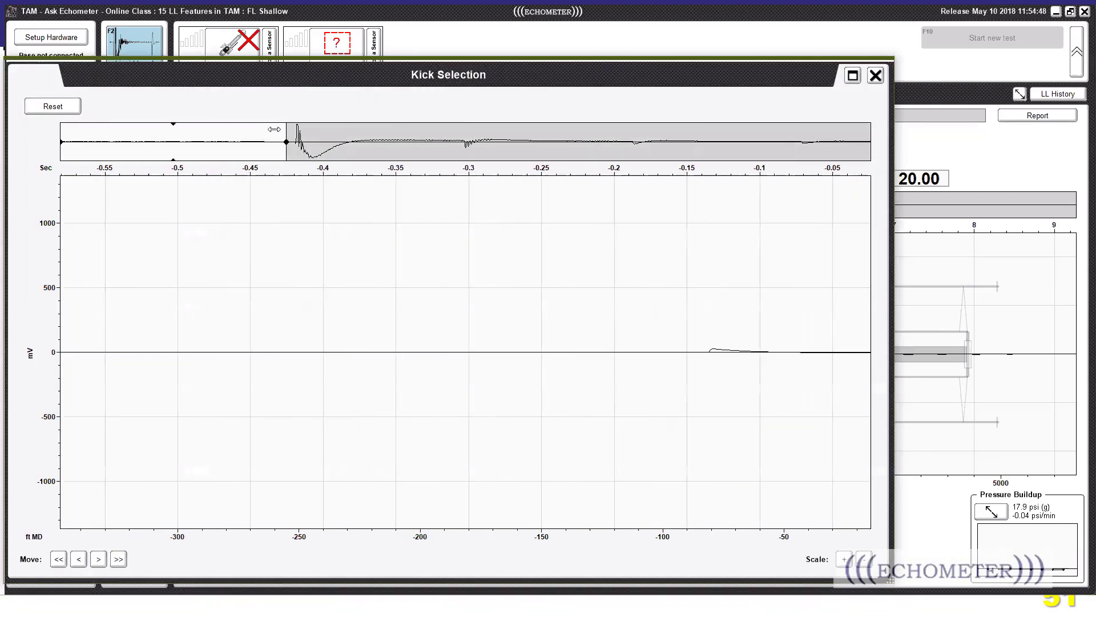
left_click(464, 143)
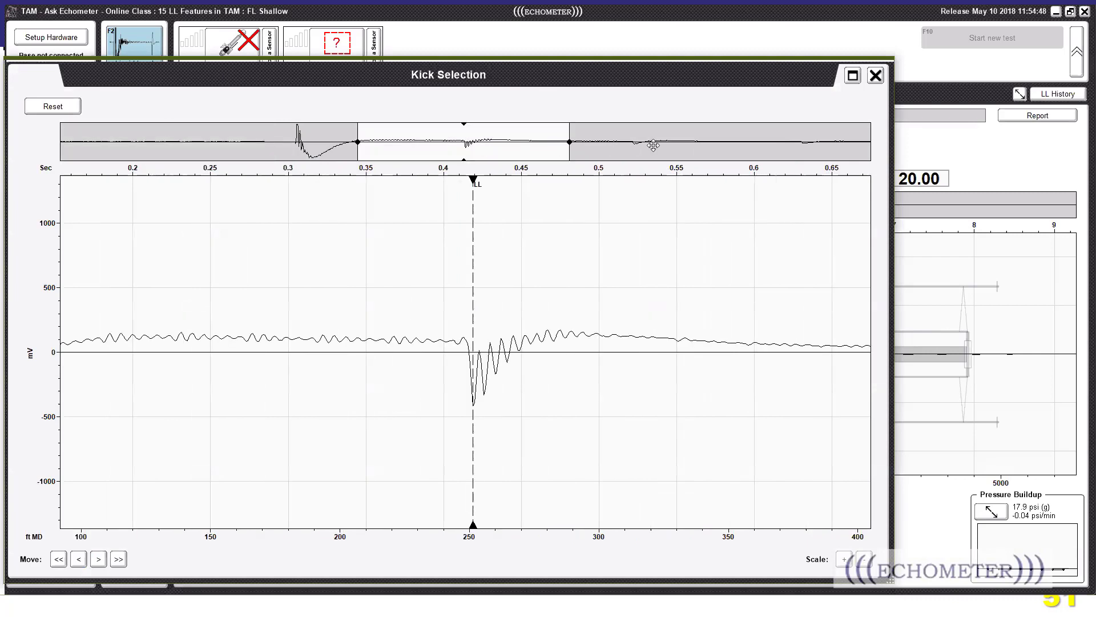
left_click(653, 145)
left_click(479, 143)
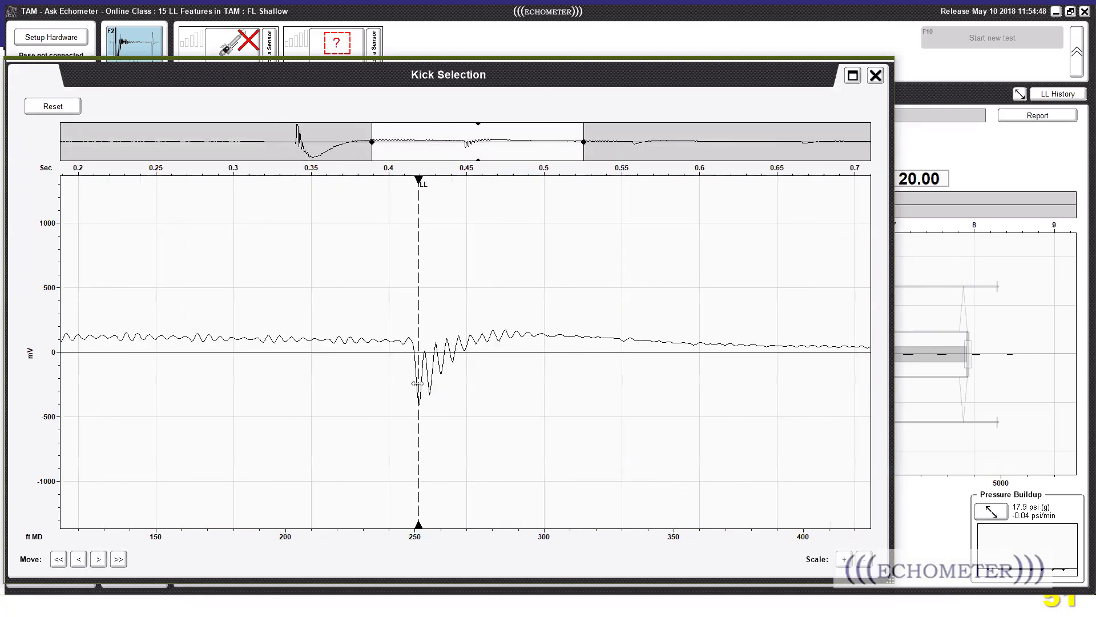
left_click_drag(419, 386, 409, 358)
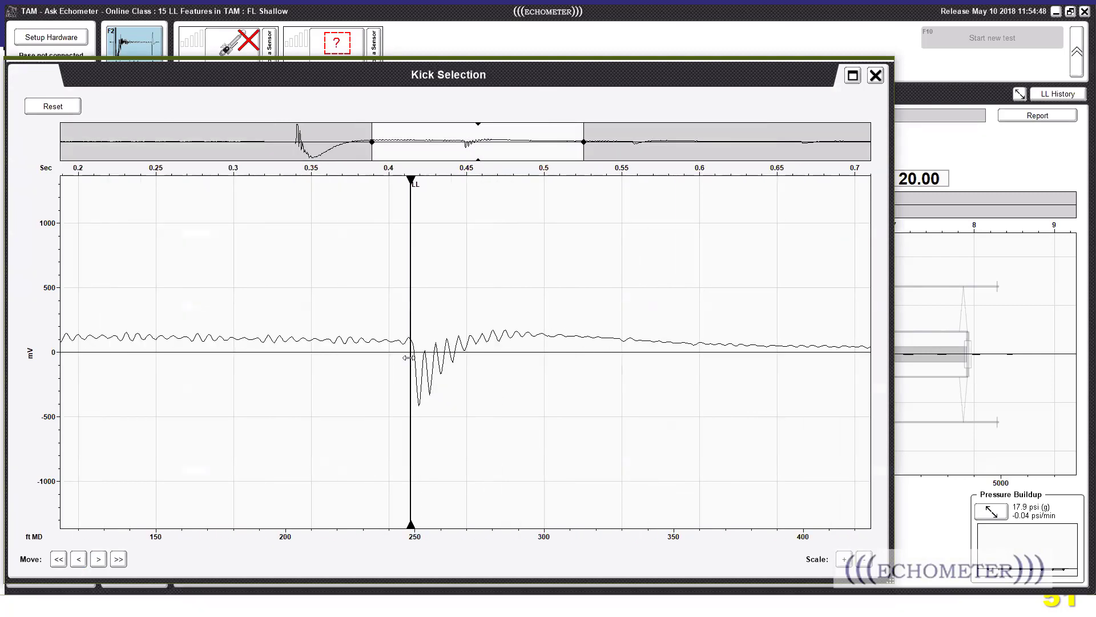
left_click(876, 75)
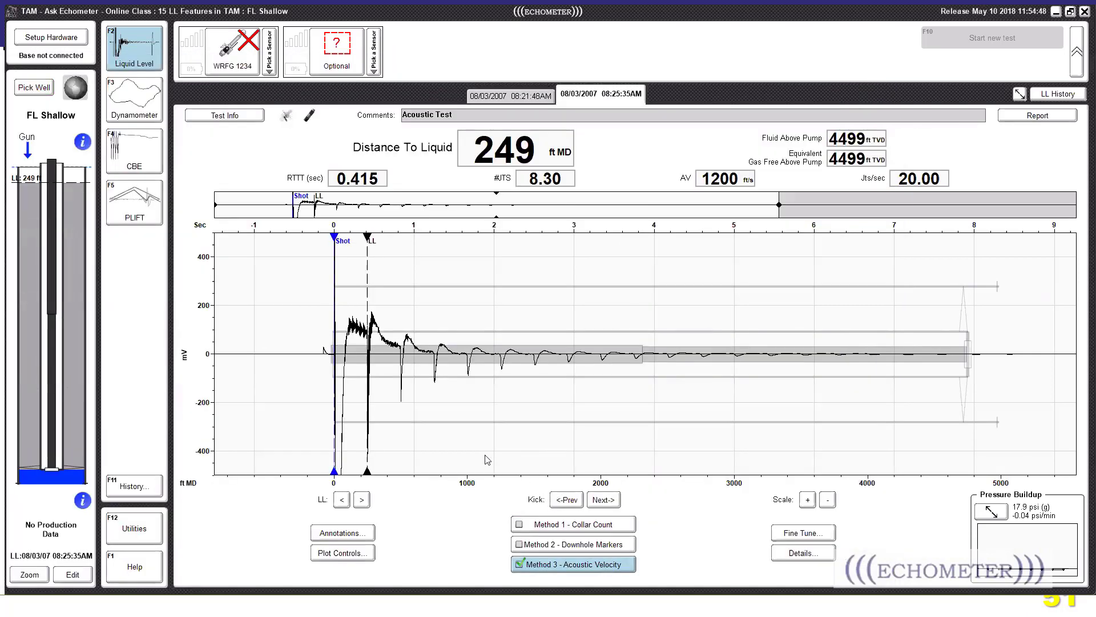
- Switch to Collar Count analysis, shorten the collar region to about 0.5 sec and move the first collar marker to about 0.18 sec
left_click(609, 523)
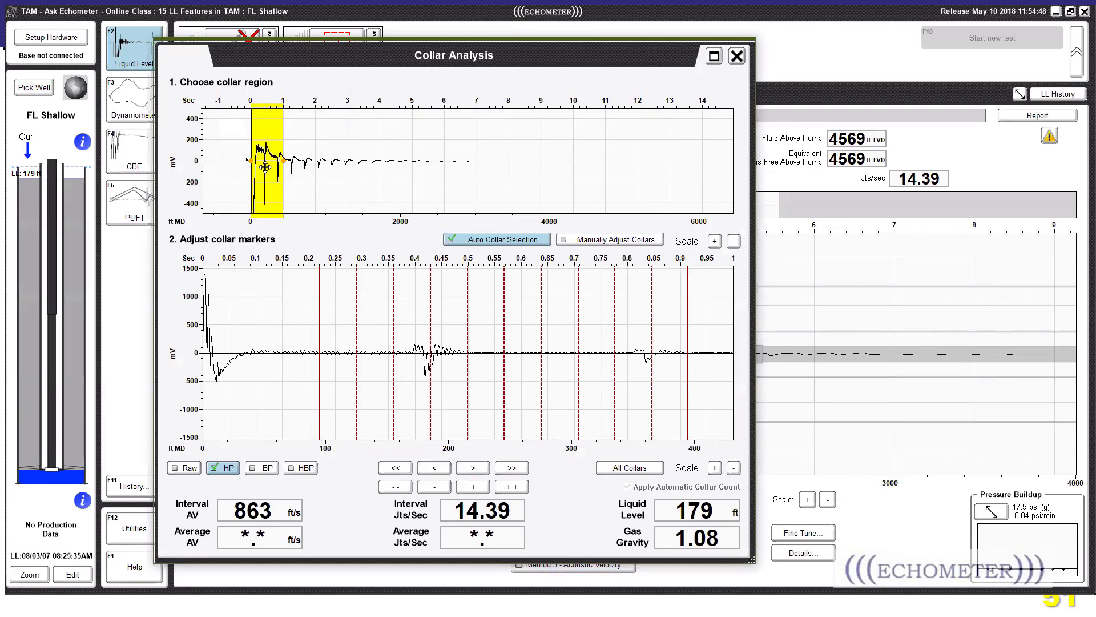
mouse_move(283, 161)
left_mouse_down()
mouse_move(307, 162)
mouse_move(268, 162)
left_mouse_up()
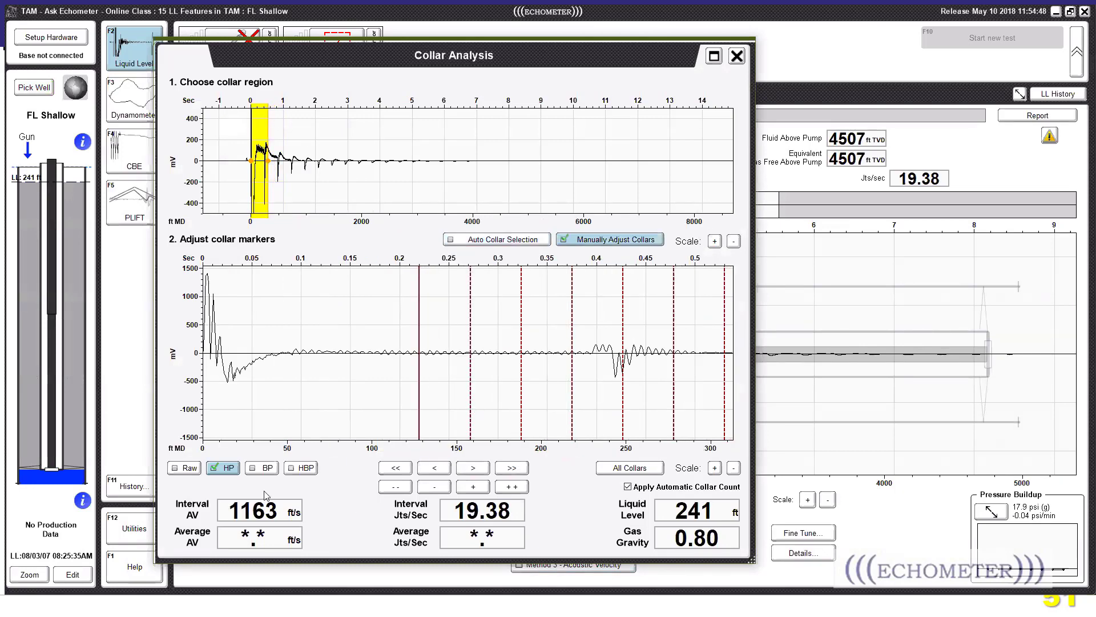
left_click(714, 467)
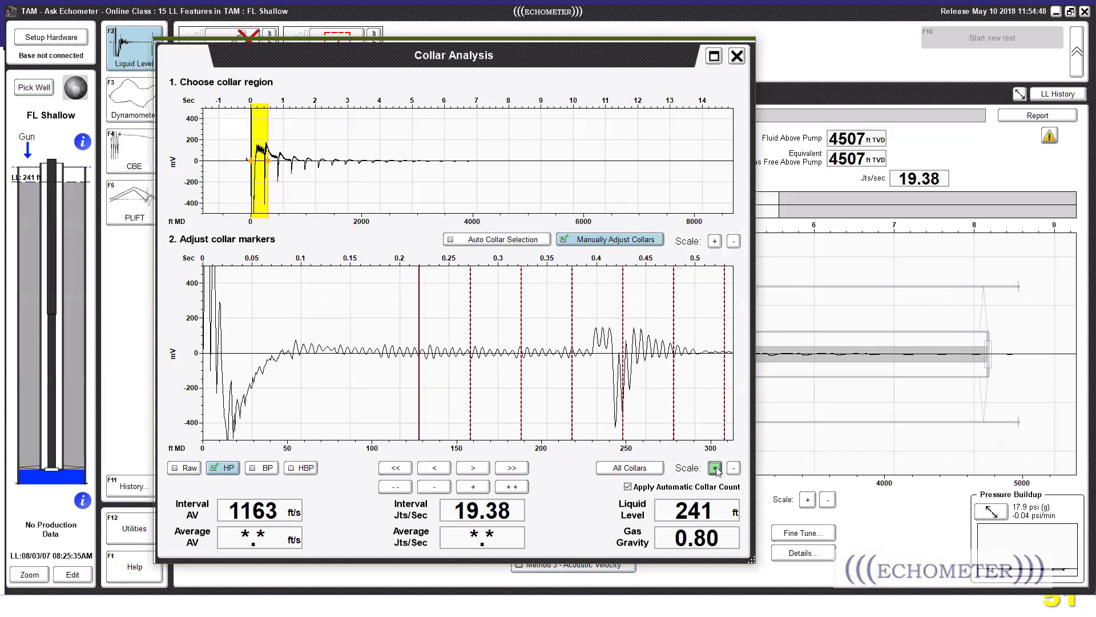
left_click(715, 467)
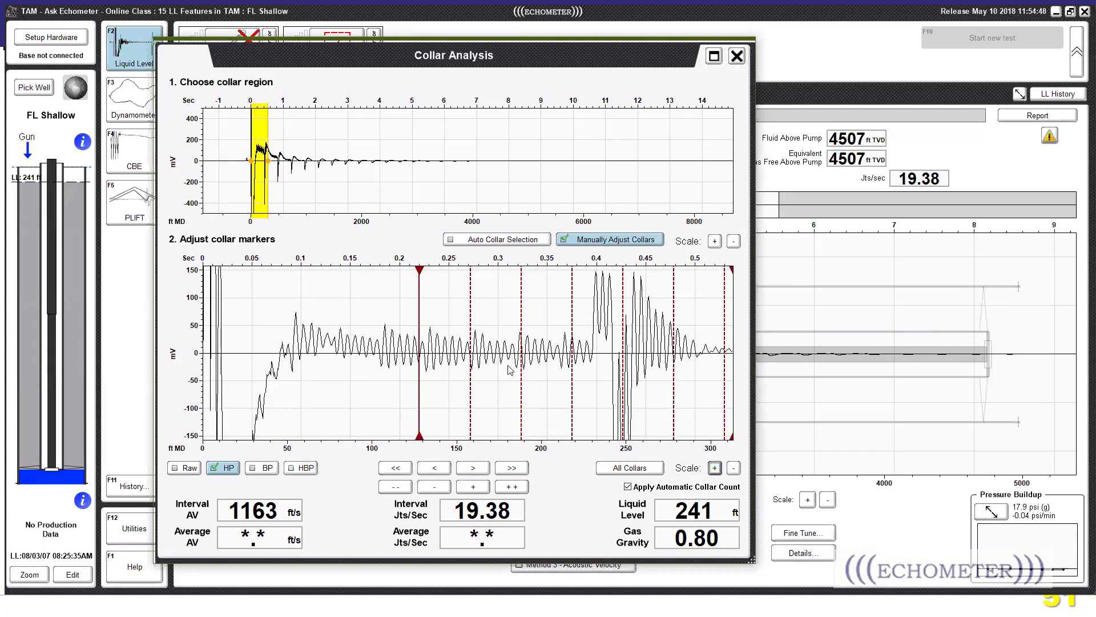
left_click(715, 468)
left_click_drag(419, 414, 381, 410)
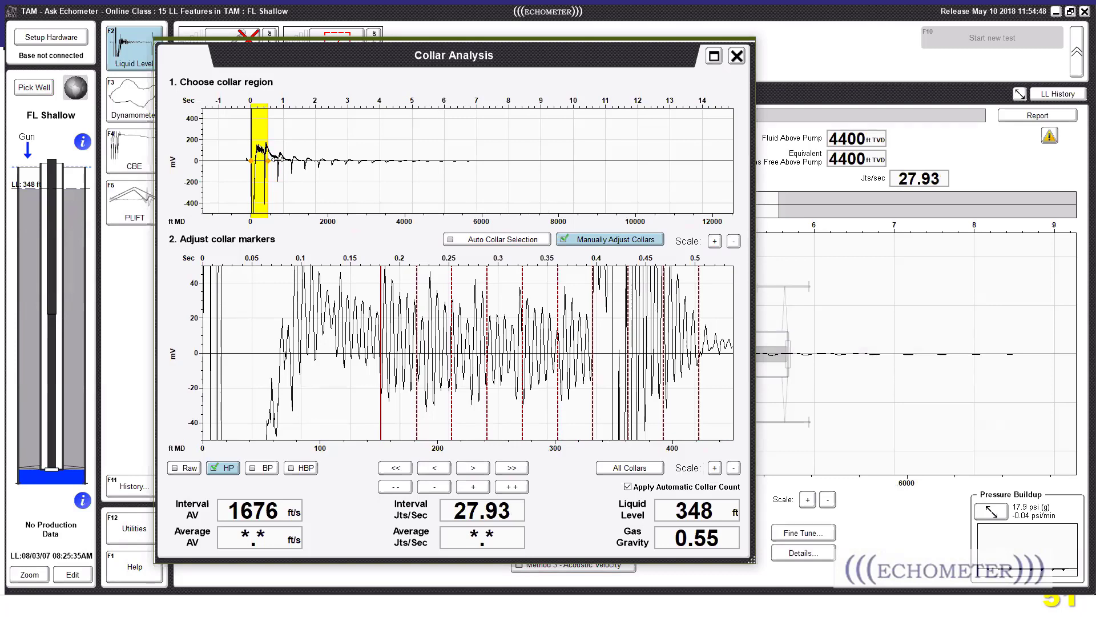
- Extend the collar region to about 1 sec and span the collar markers from about 0.18 to 0.57 sec
left_click_drag(268, 160, 282, 161)
left_click_drag(690, 378, 414, 391)
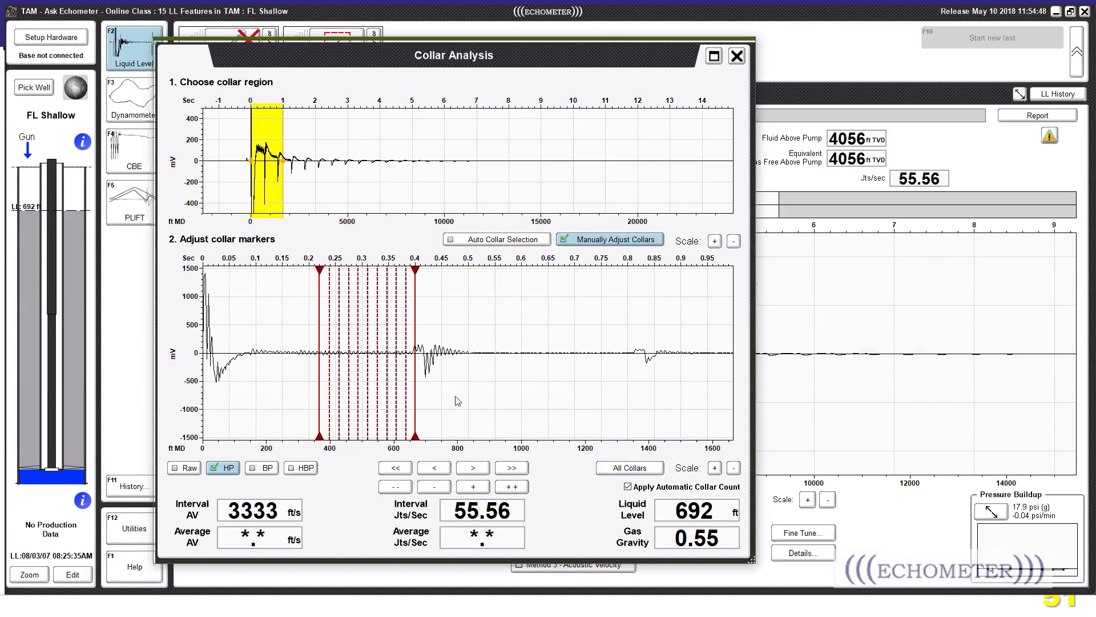
left_click(714, 467)
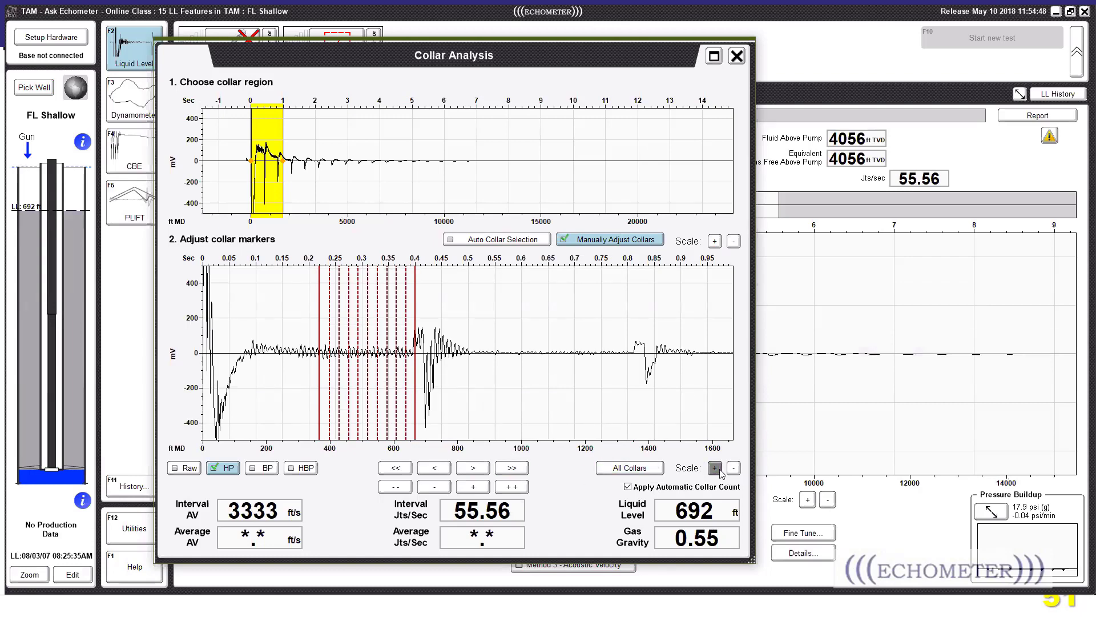
mouse_move(406, 398)
left_mouse_down()
mouse_move(506, 400)
mouse_move(516, 406)
mouse_move(432, 438)
mouse_move(505, 437)
left_mouse_up()
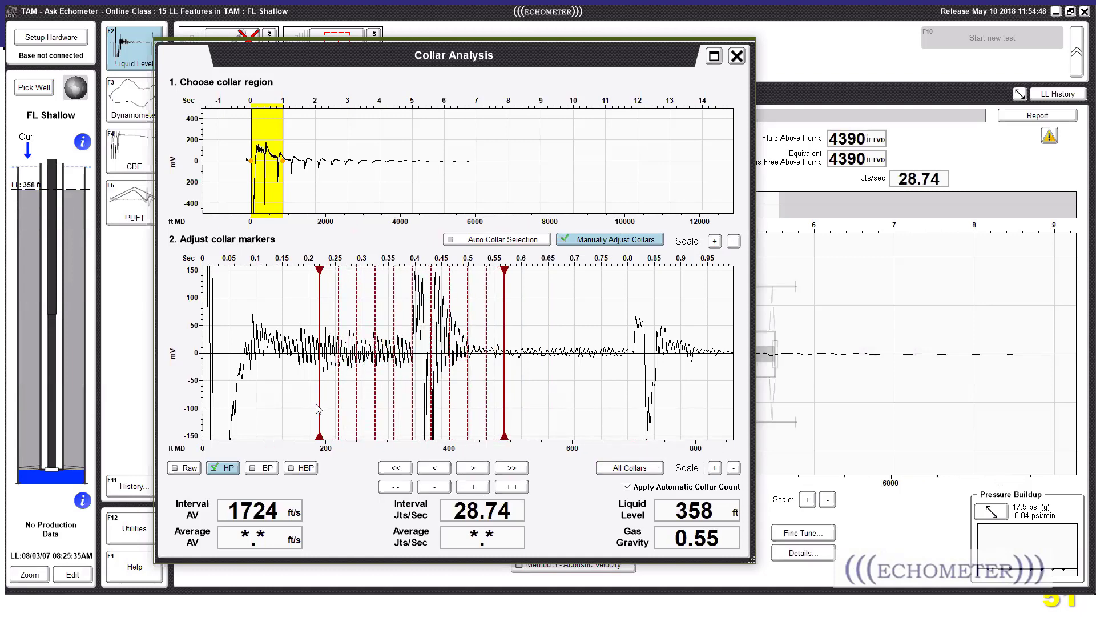
left_click_drag(320, 403, 300, 403)
- Apply the BP filter, enlarge the collar signal, span the markers from about 0.17 to 0.64 sec and close the analysis
left_click(267, 467)
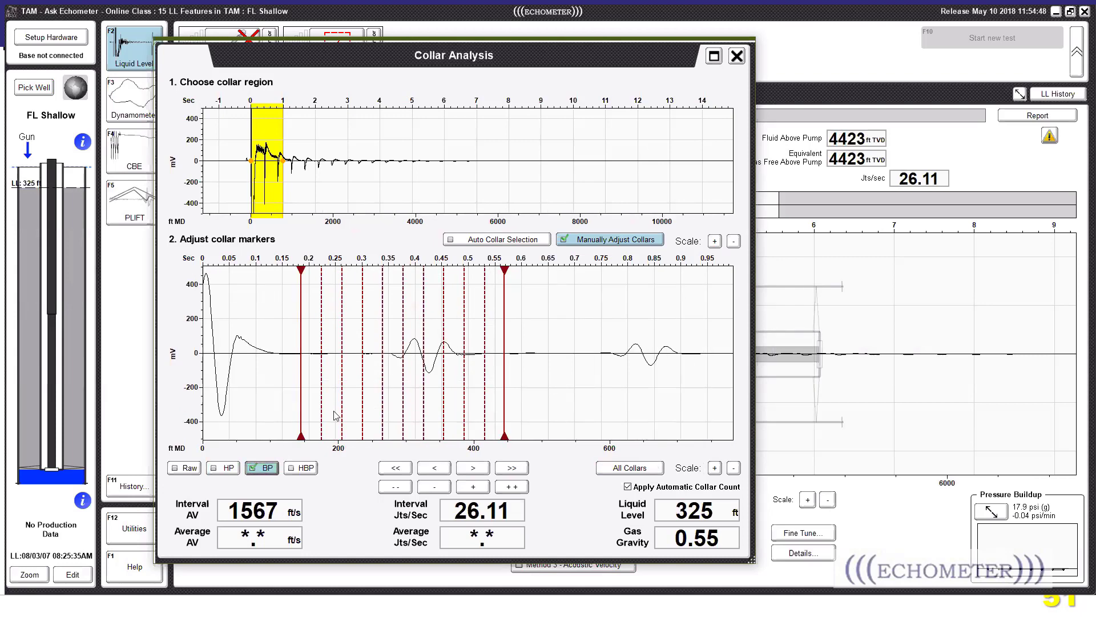
left_click(714, 468)
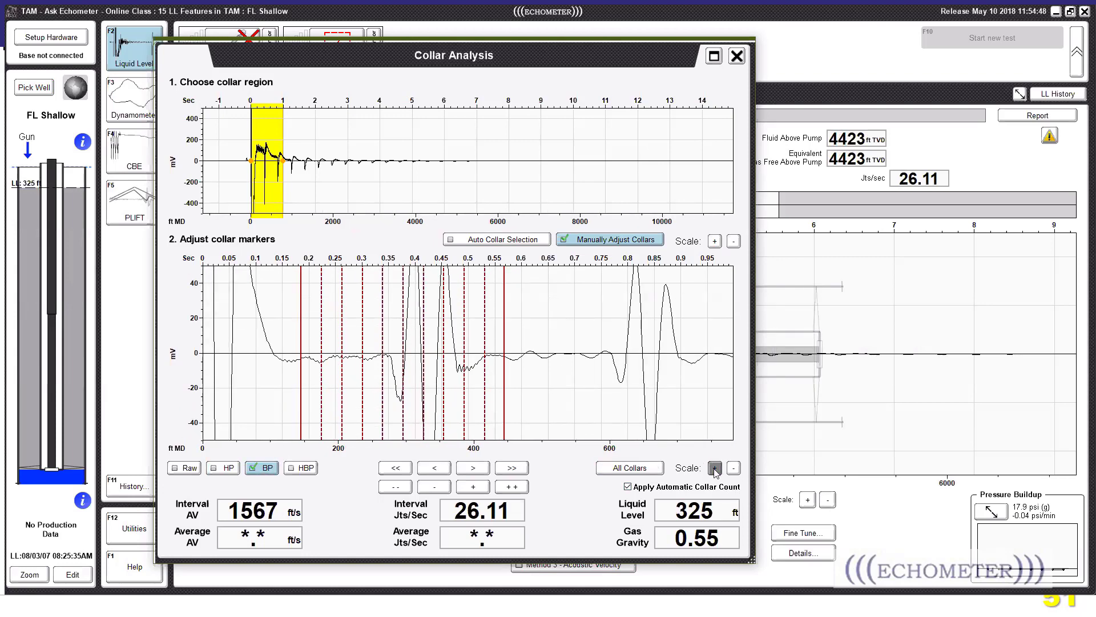
left_click(715, 468)
left_click_drag(283, 399, 292, 404)
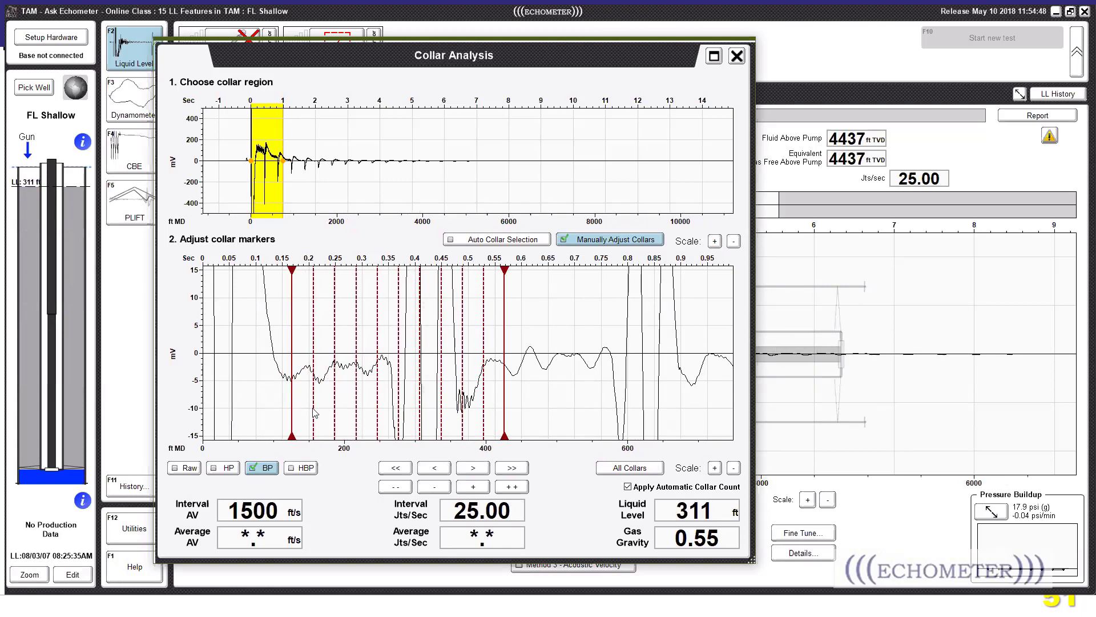
left_click_drag(507, 400, 545, 405)
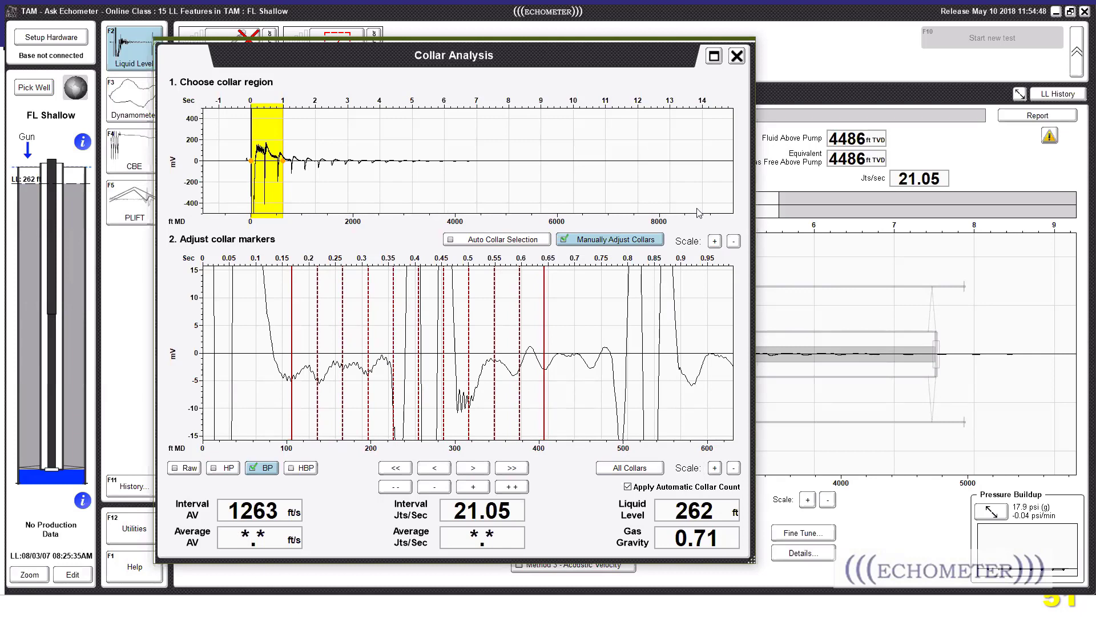
left_click(737, 56)
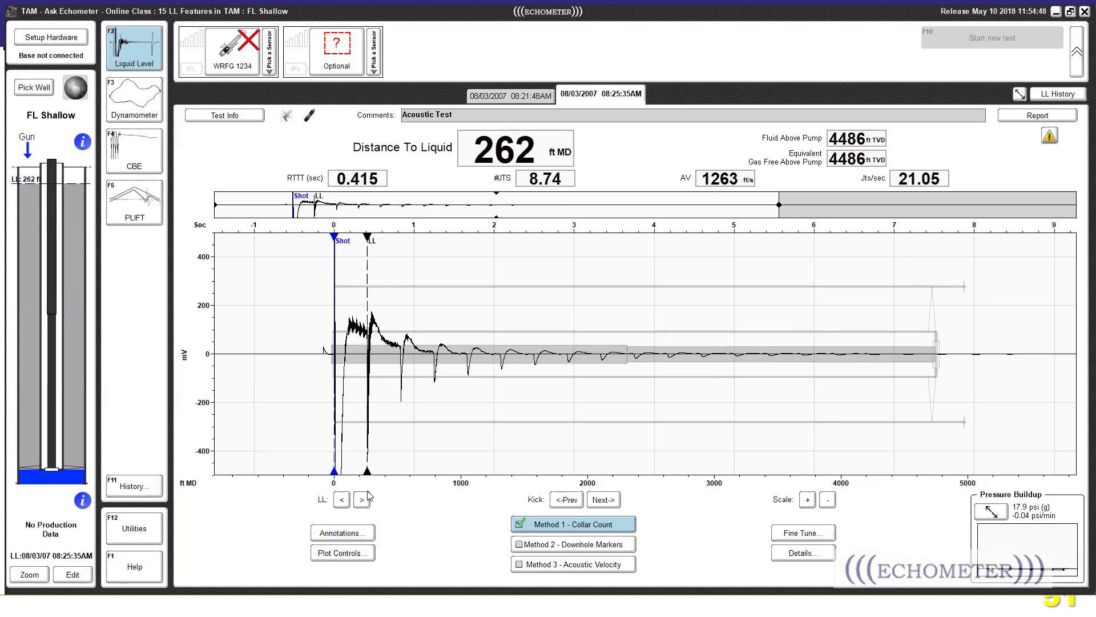
key("Page_Down")
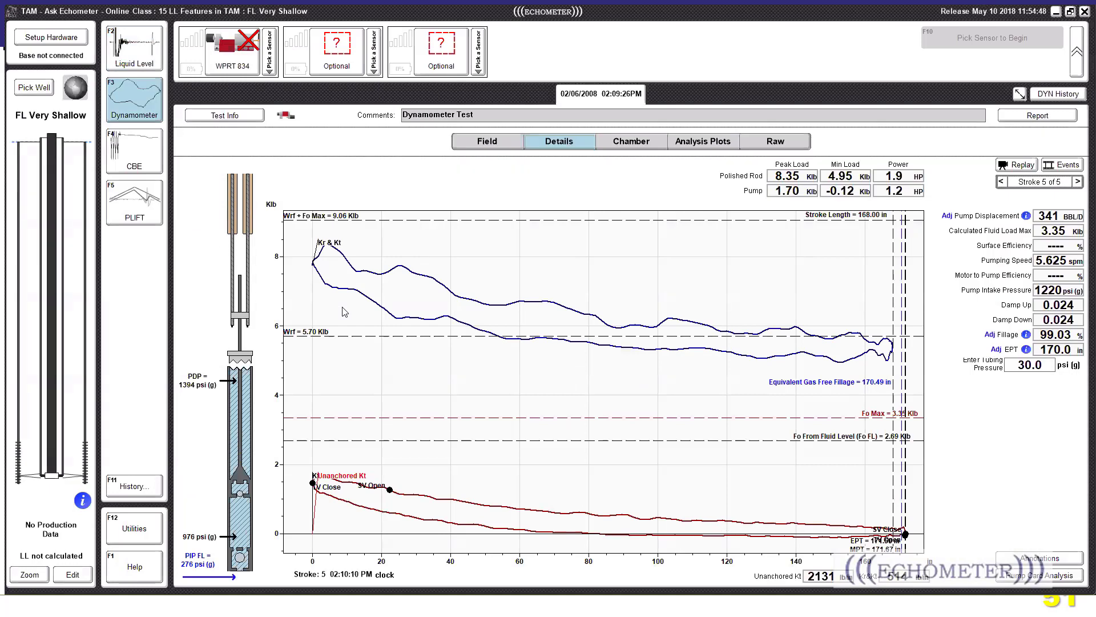
left_click(149, 48)
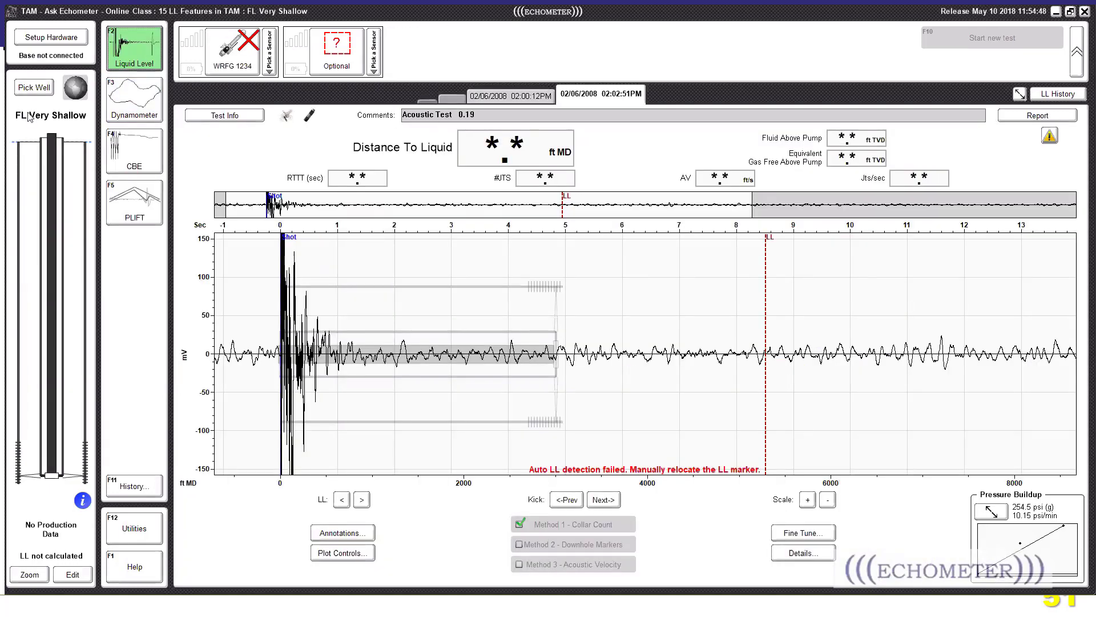
left_click(33, 88)
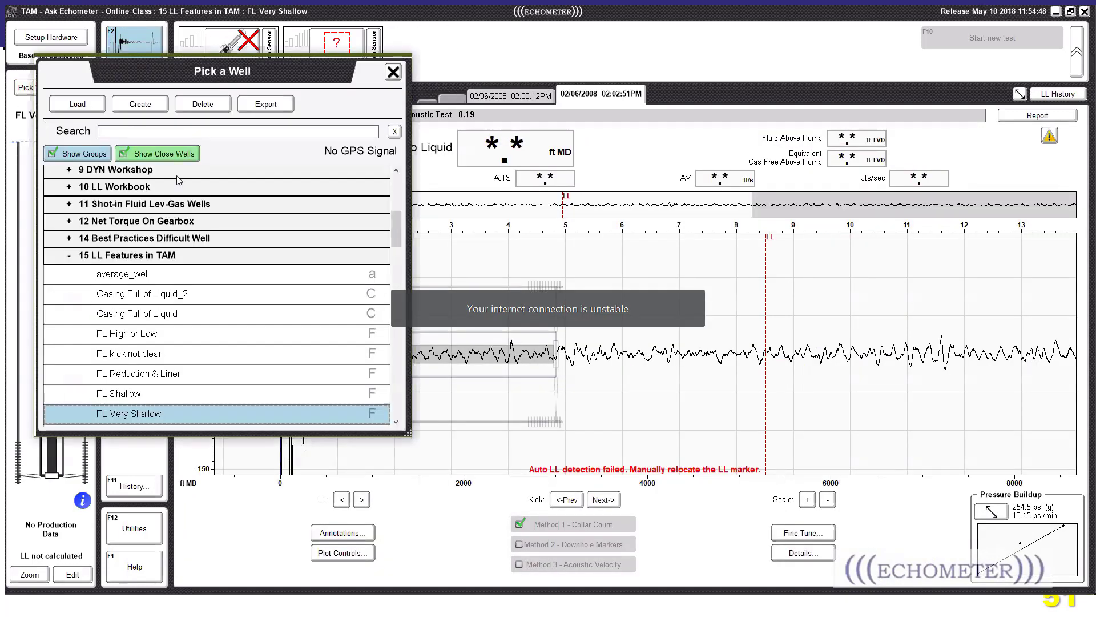
double_click(153, 400)
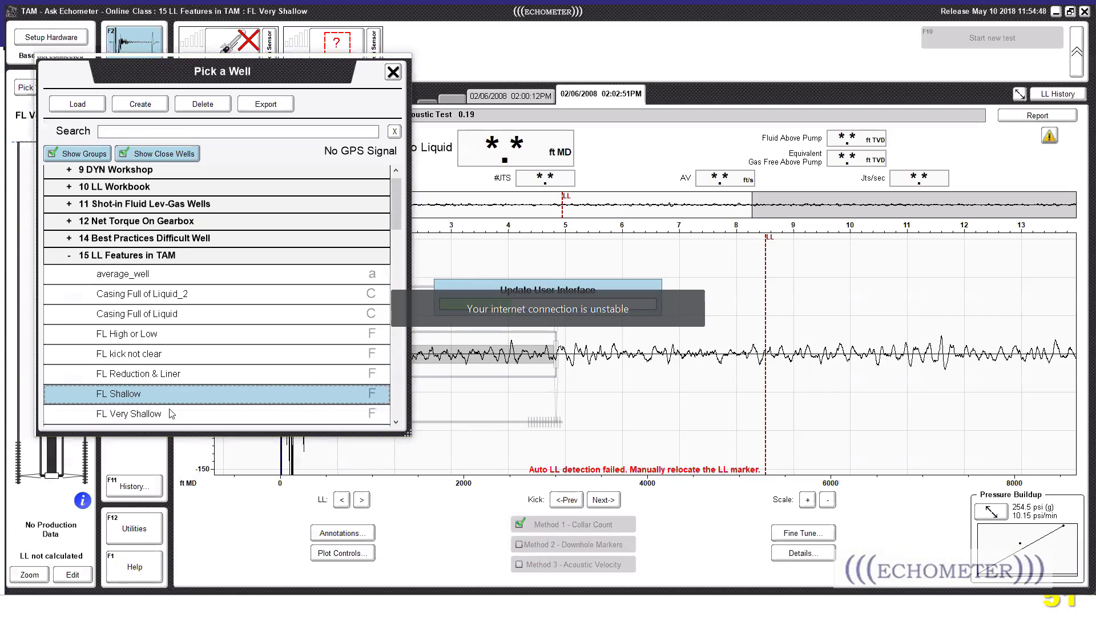
- Reopen the Collar Count analysis for FL Shallow, apply the HBP filter and enlarge the collar signal
left_click(775, 533)
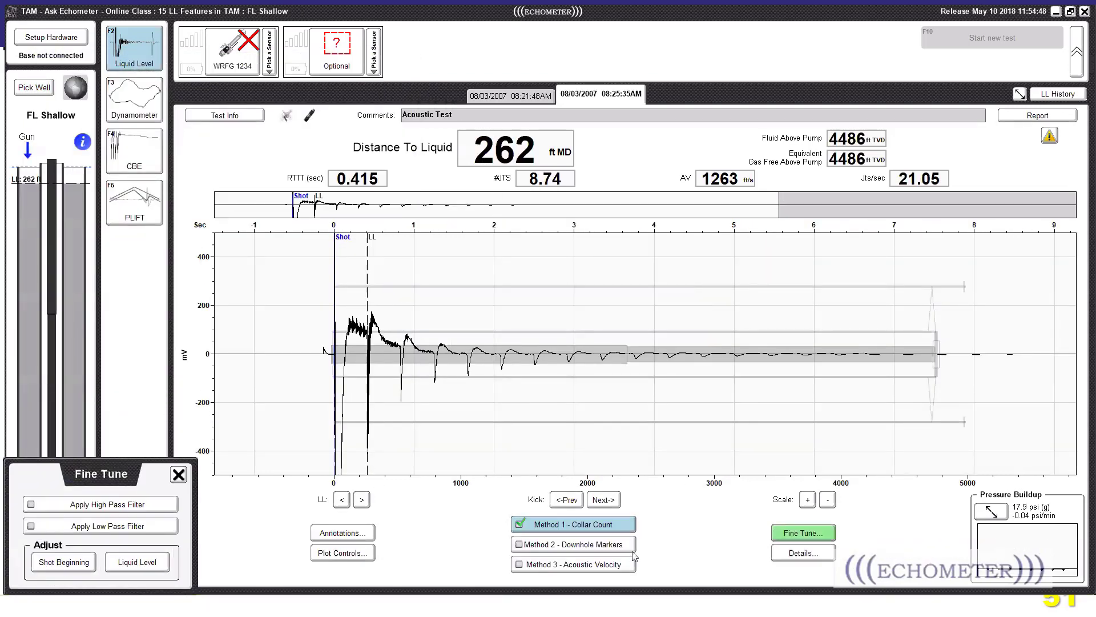
left_click(573, 525)
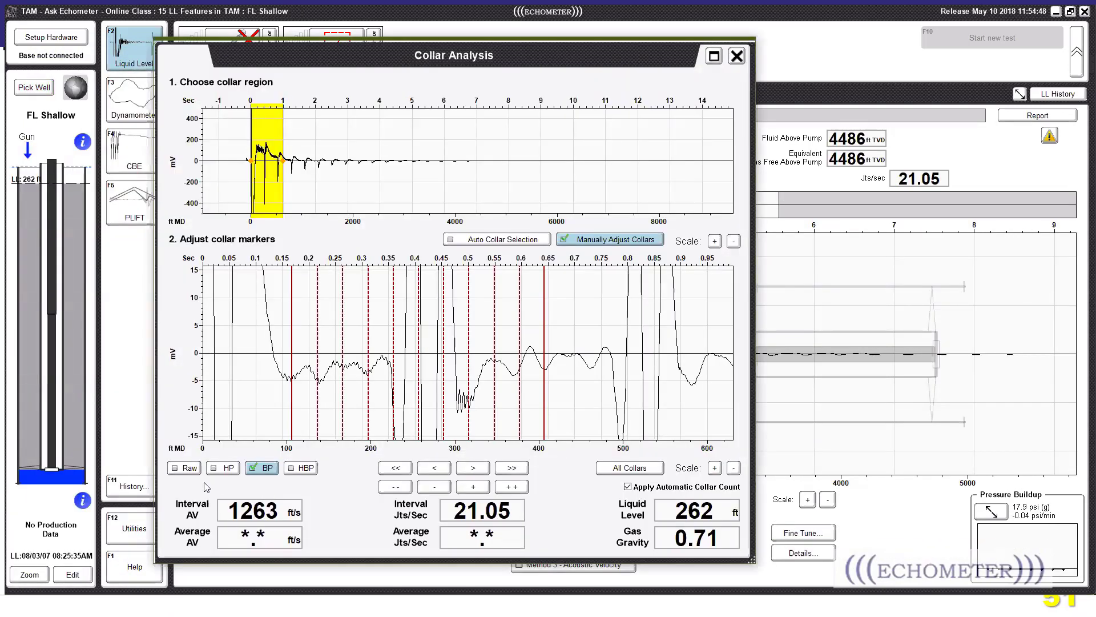
left_click(223, 468)
left_click(301, 468)
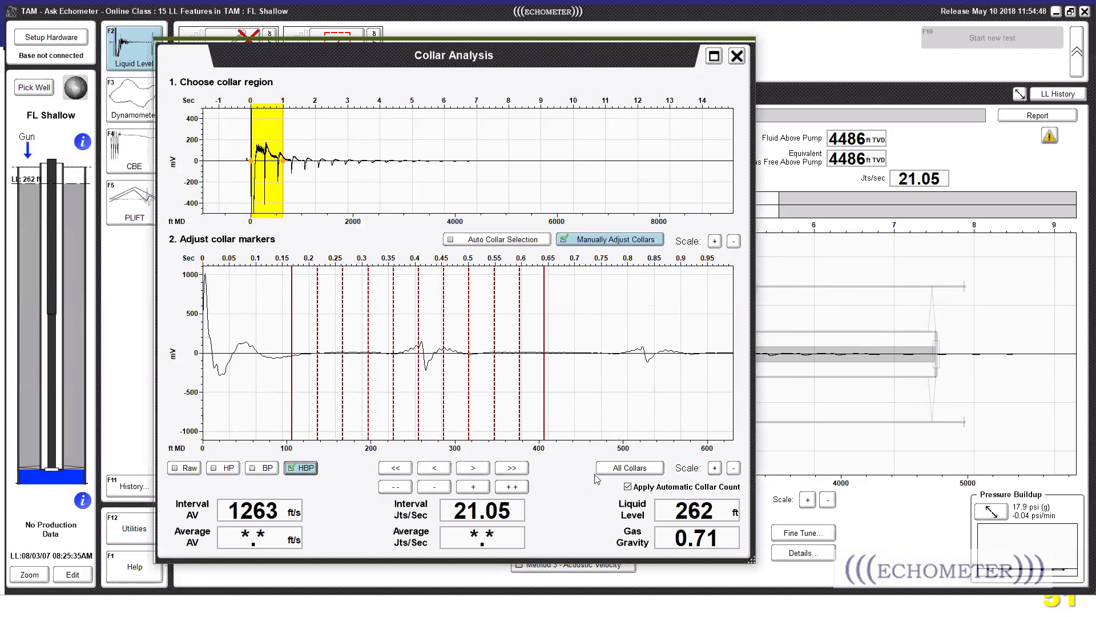
left_click(714, 467)
left_click(714, 468)
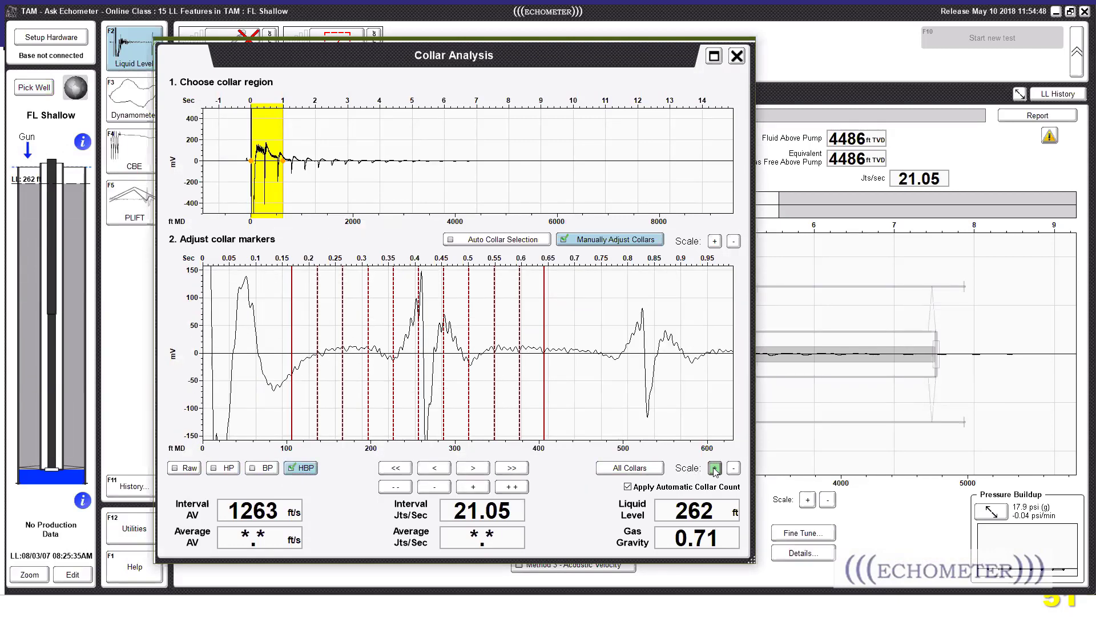
left_click(714, 468)
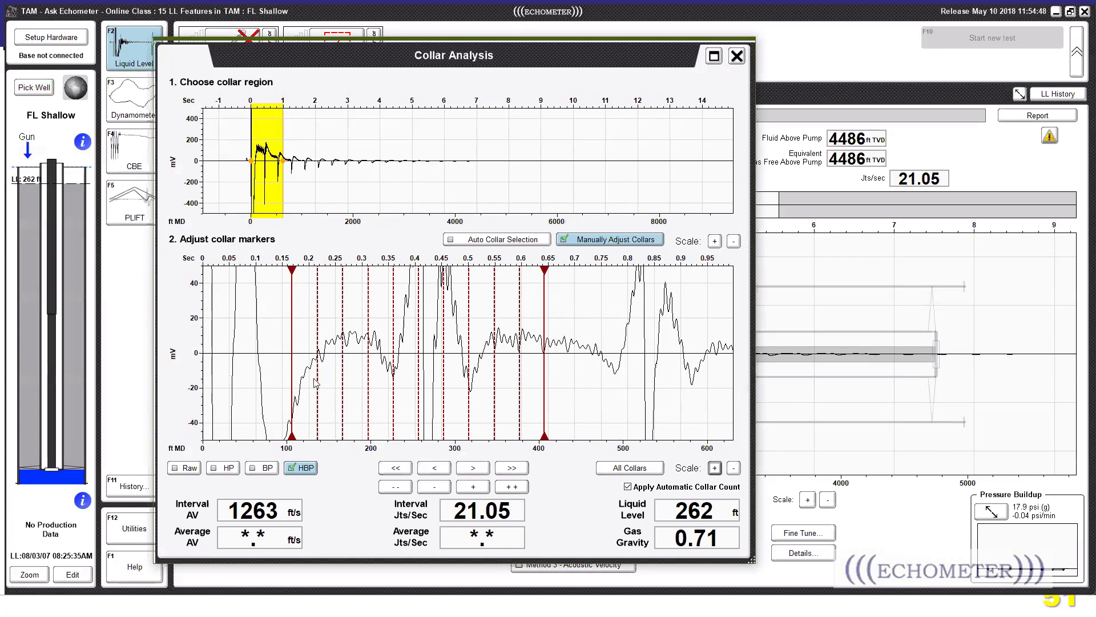
- Span the collar markers from about 0.18 to 0.64 sec to line up with the collar echoes and close the analysis
left_click_drag(298, 393, 303, 393)
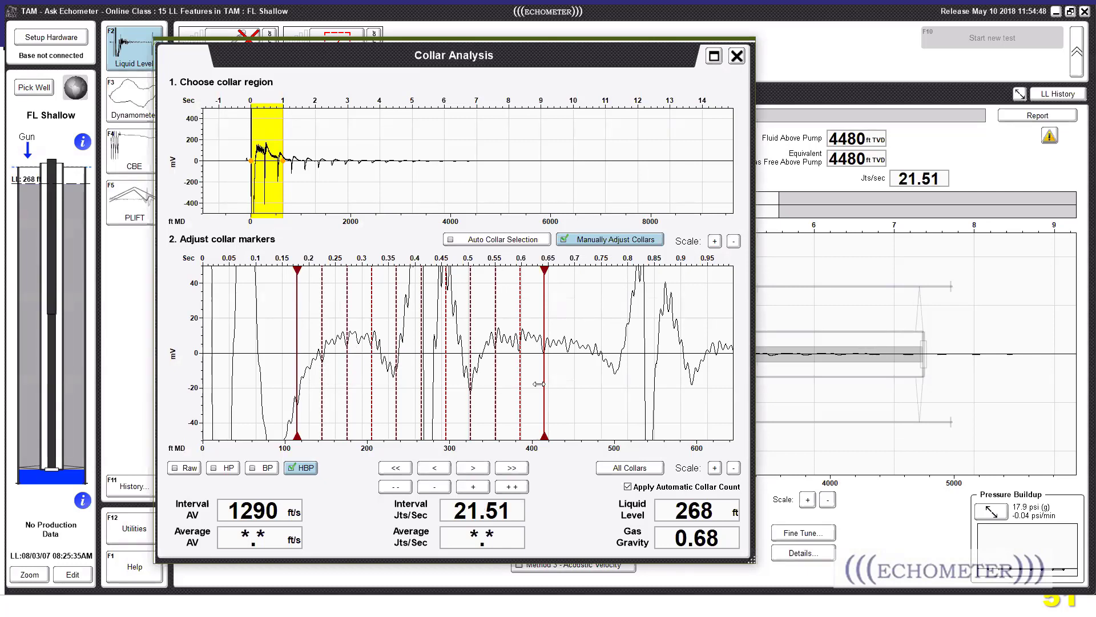
left_click_drag(544, 384, 537, 386)
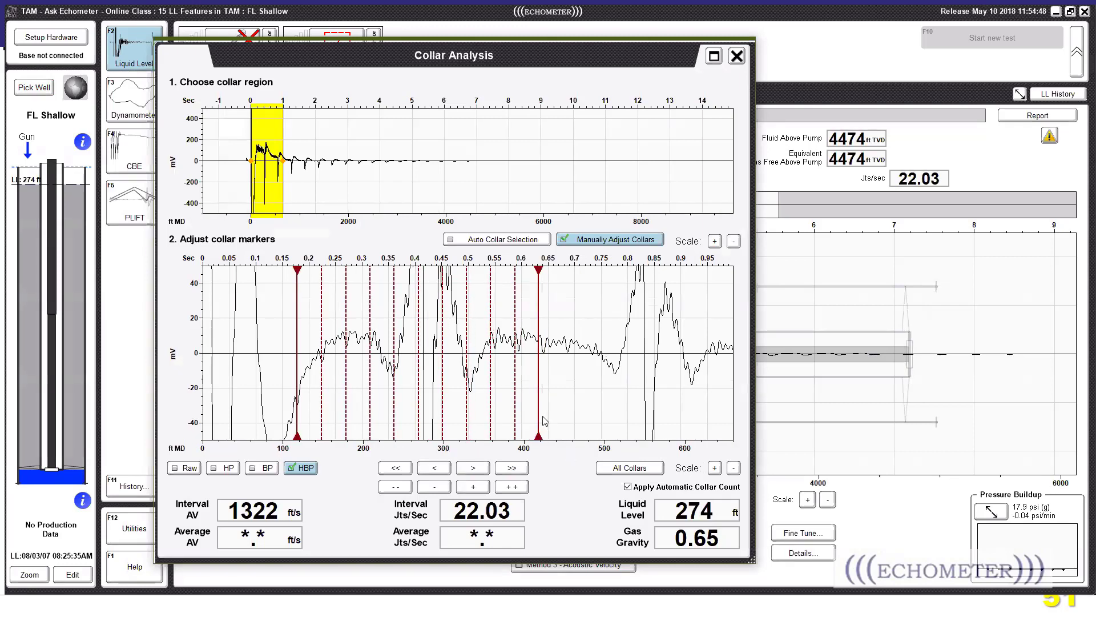
left_click_drag(540, 413, 541, 413)
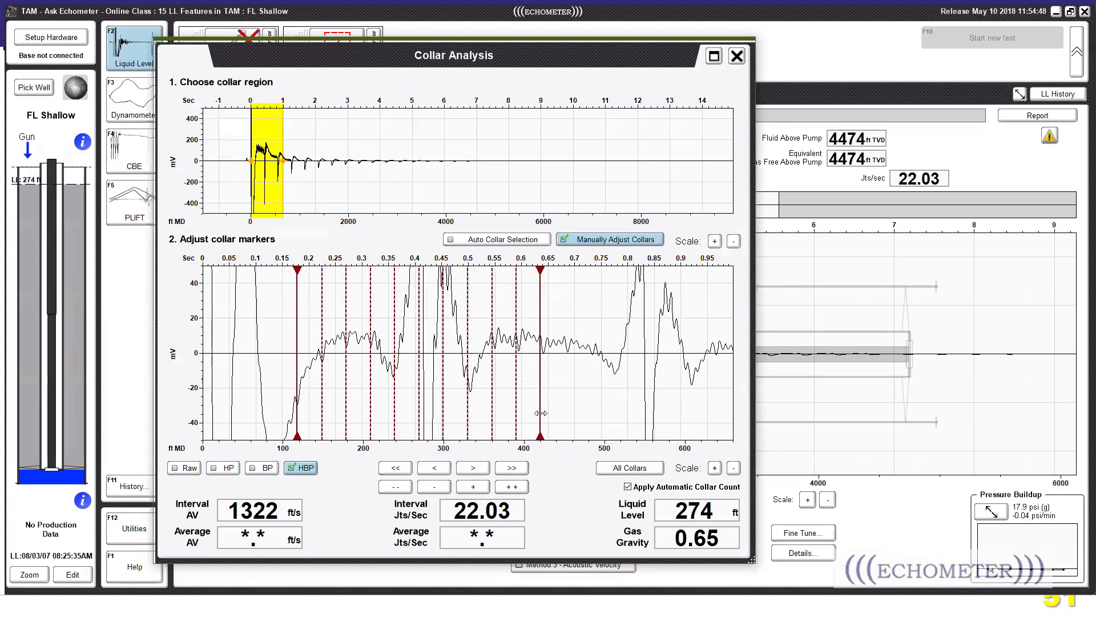
left_click(737, 56)
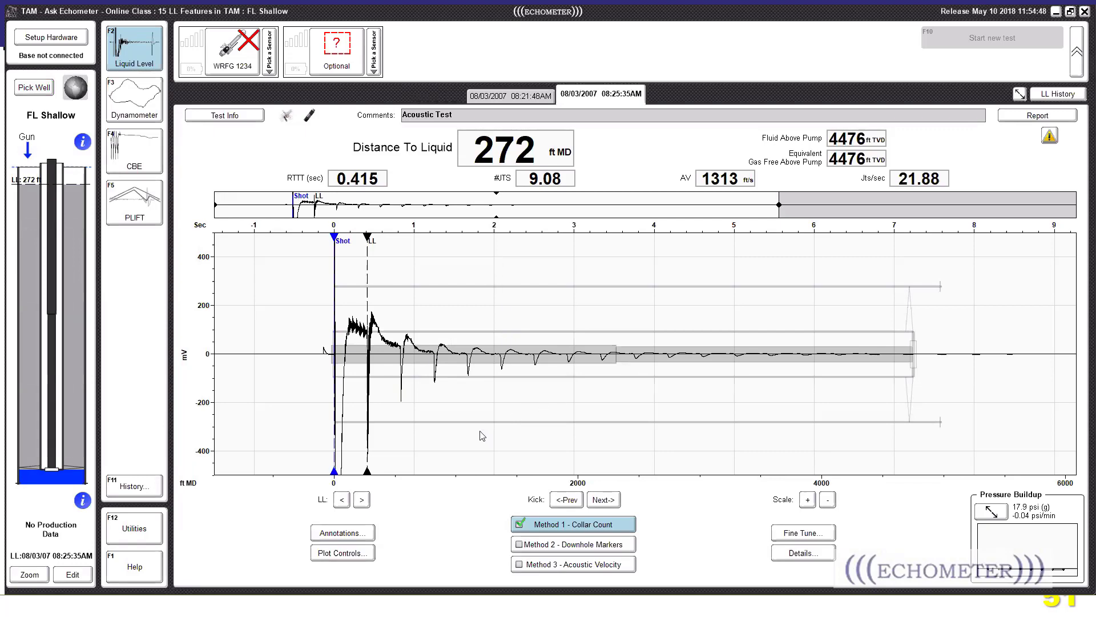
- Load the FL Very Shallow well from the 15 LL Features in TAM group and show its liquid level tests
left_click(27, 89)
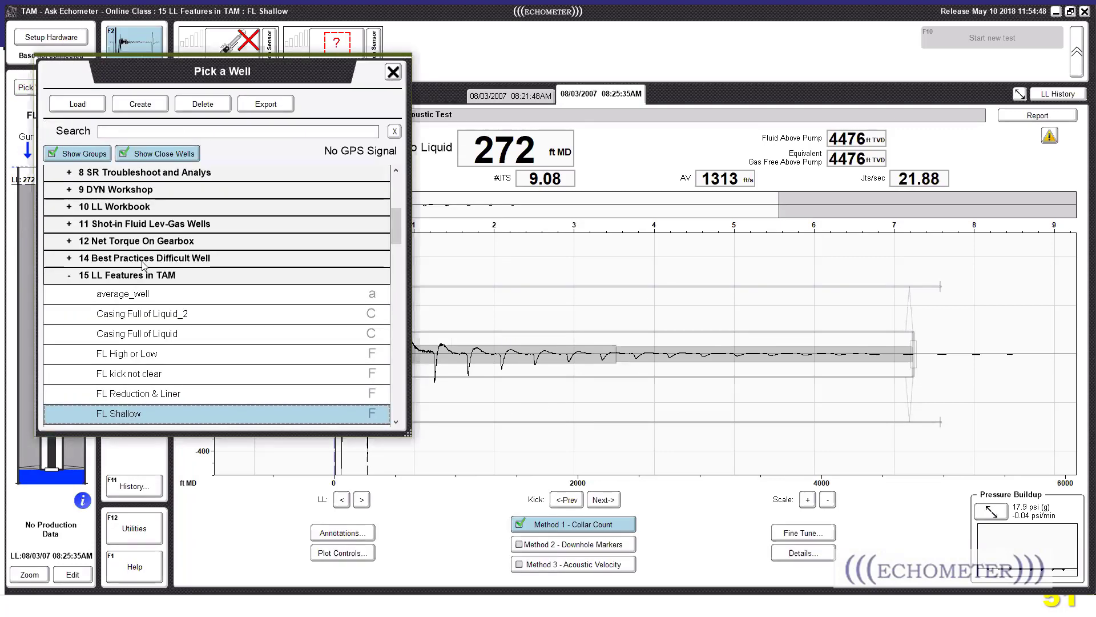
scroll(162, 404, "down", 1)
scroll(166, 404, "down", 2)
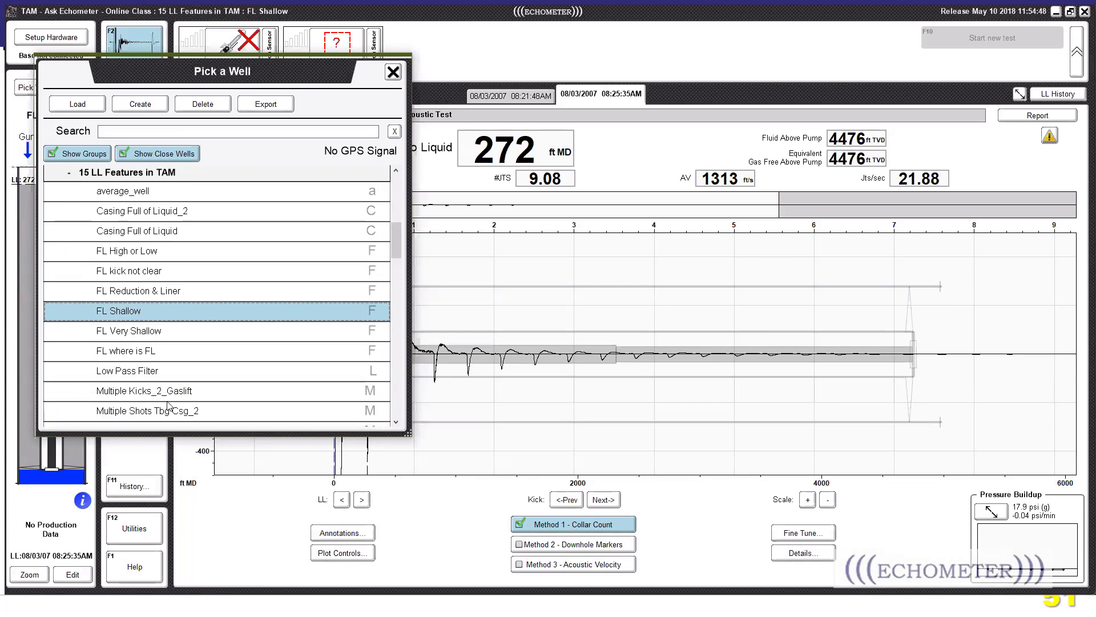
scroll(181, 375, "down", 1)
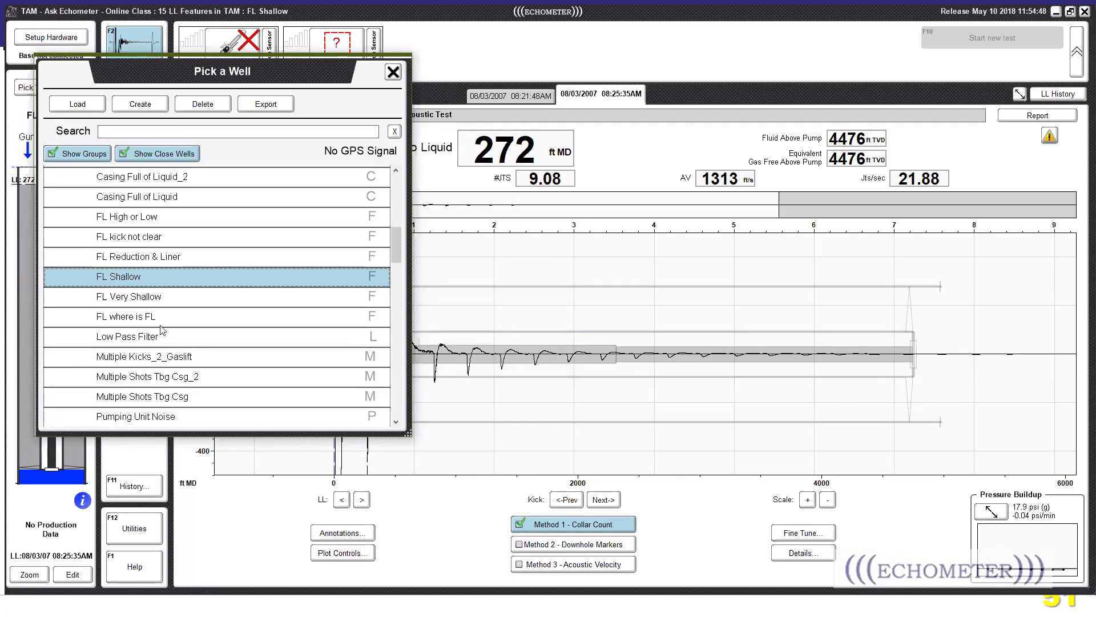
left_click(160, 297)
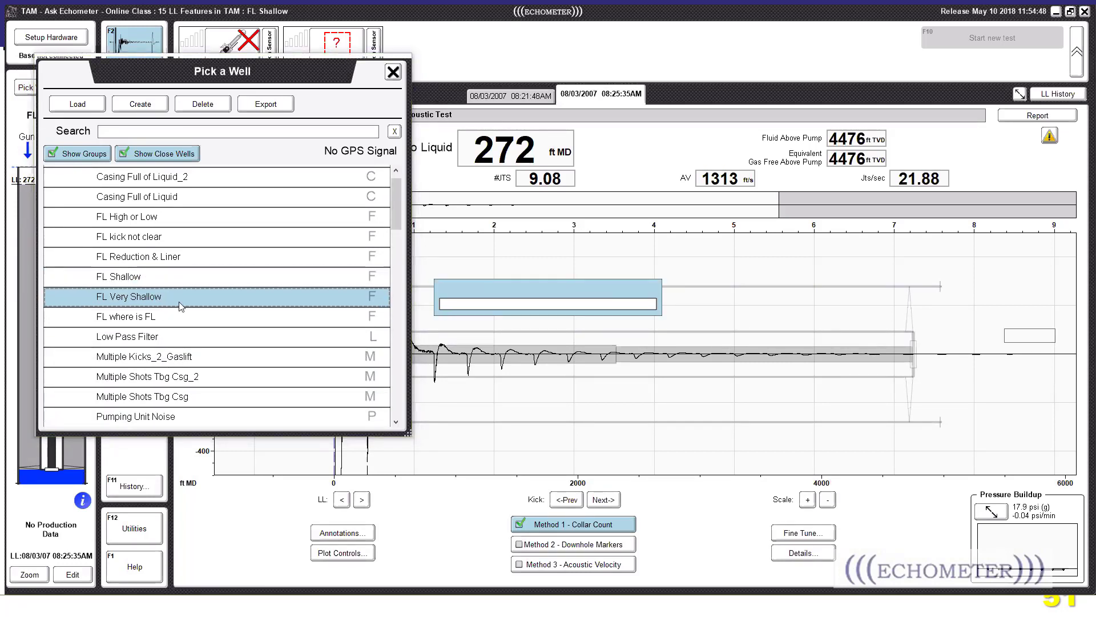
key("F2")
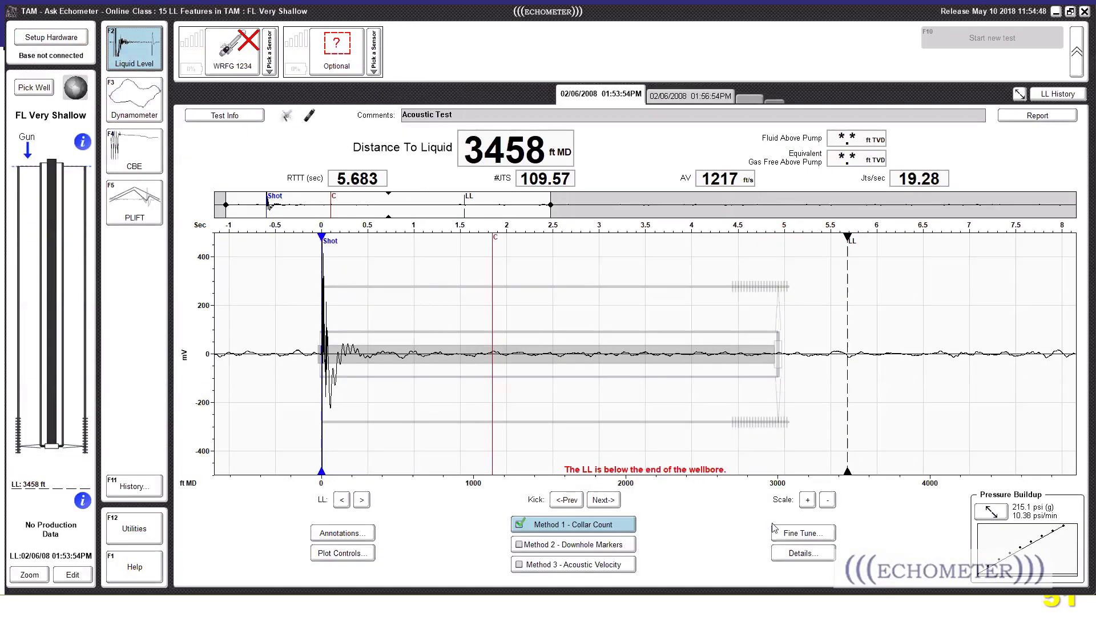
- Enlarge the trace of the 01:53:54PM shot and try the low pass filter on it
left_click(807, 499)
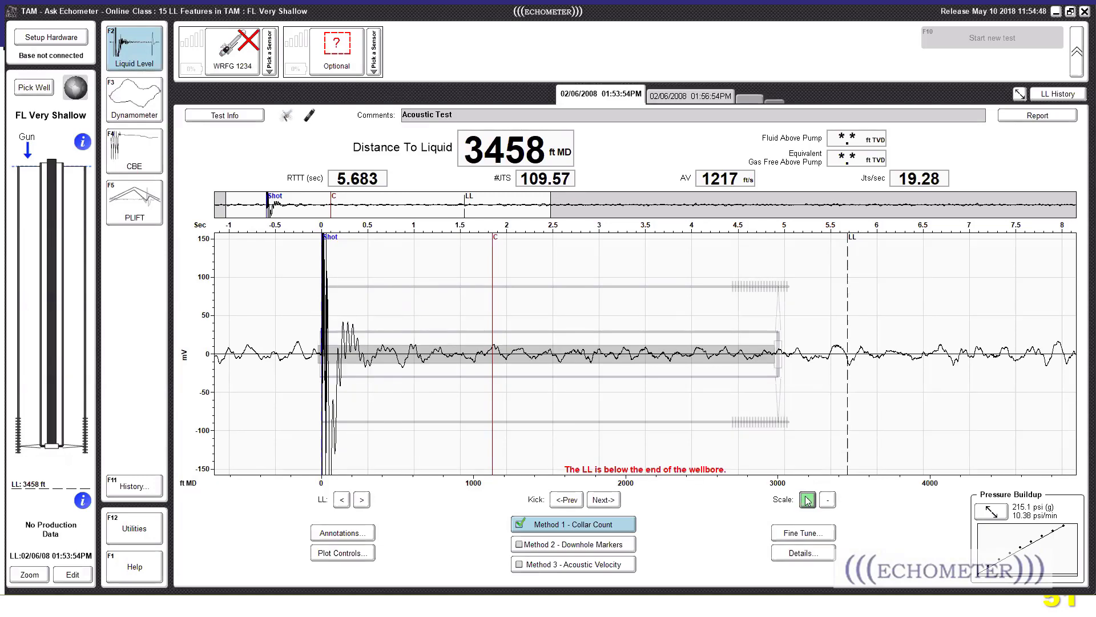
left_click(802, 533)
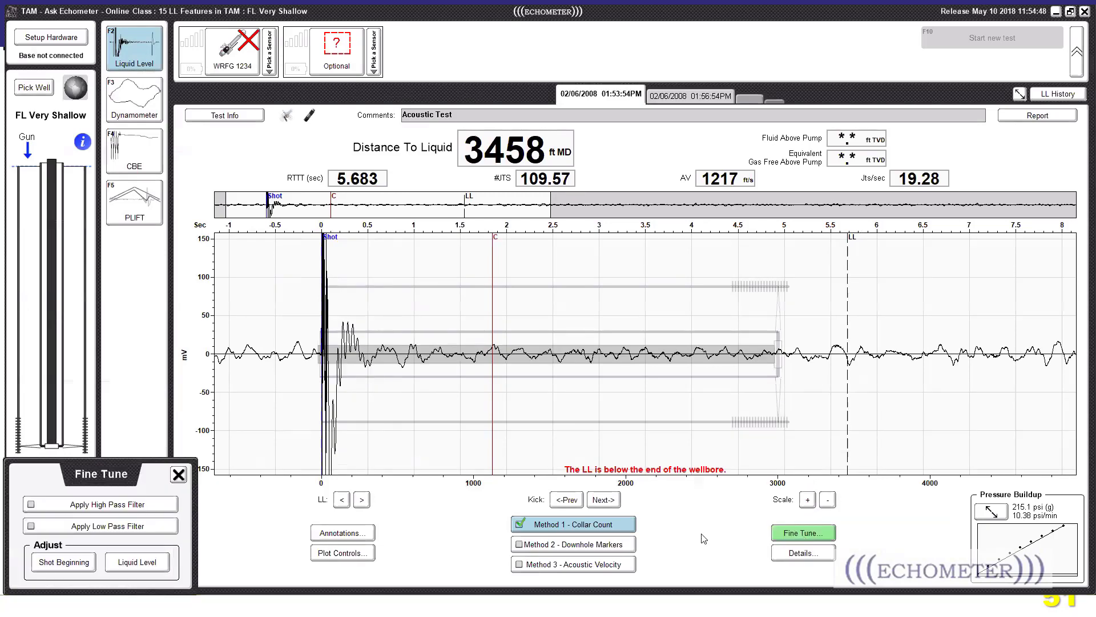
left_click(126, 526)
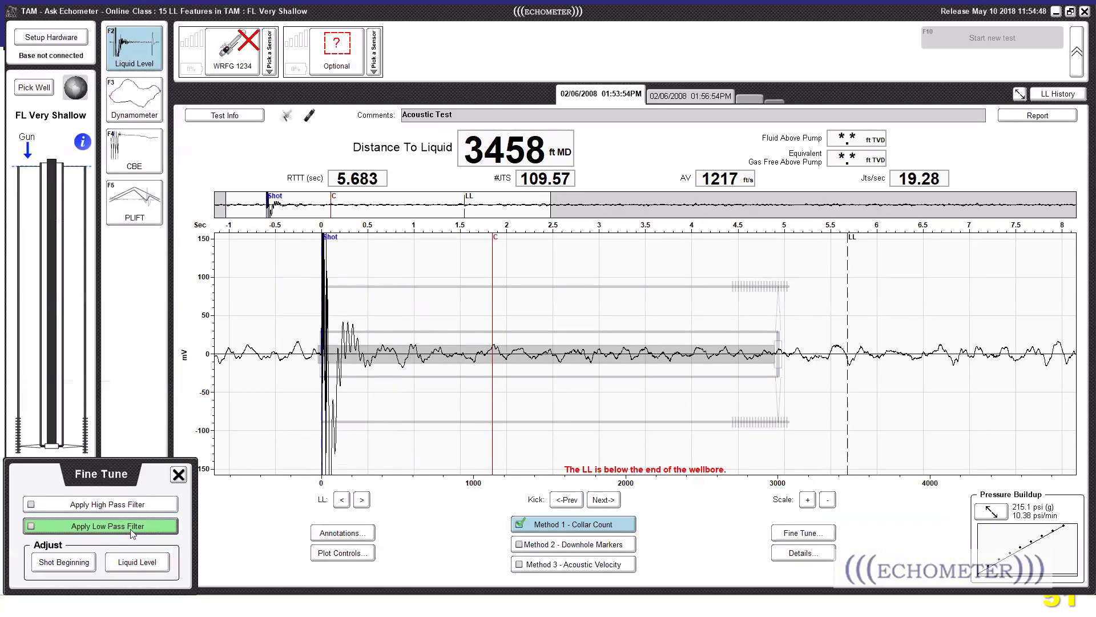
- Open the 01:56:54PM shot, move its liquid level marker to about 3.04 sec and enlarge the trace
left_click(692, 97)
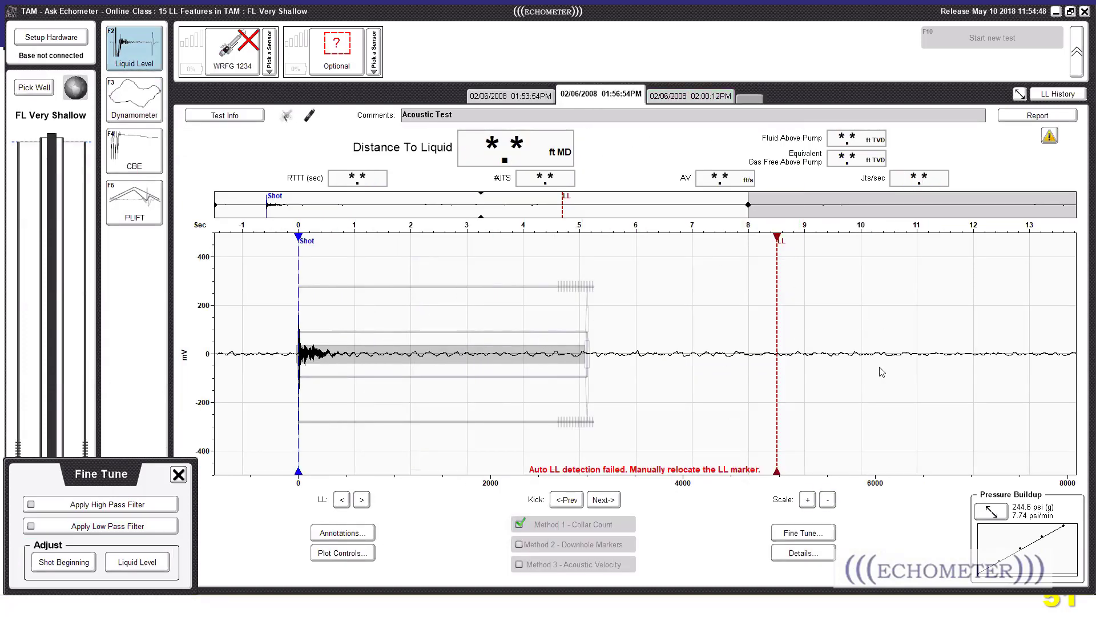
mouse_move(778, 294)
left_click_drag(777, 328, 468, 364)
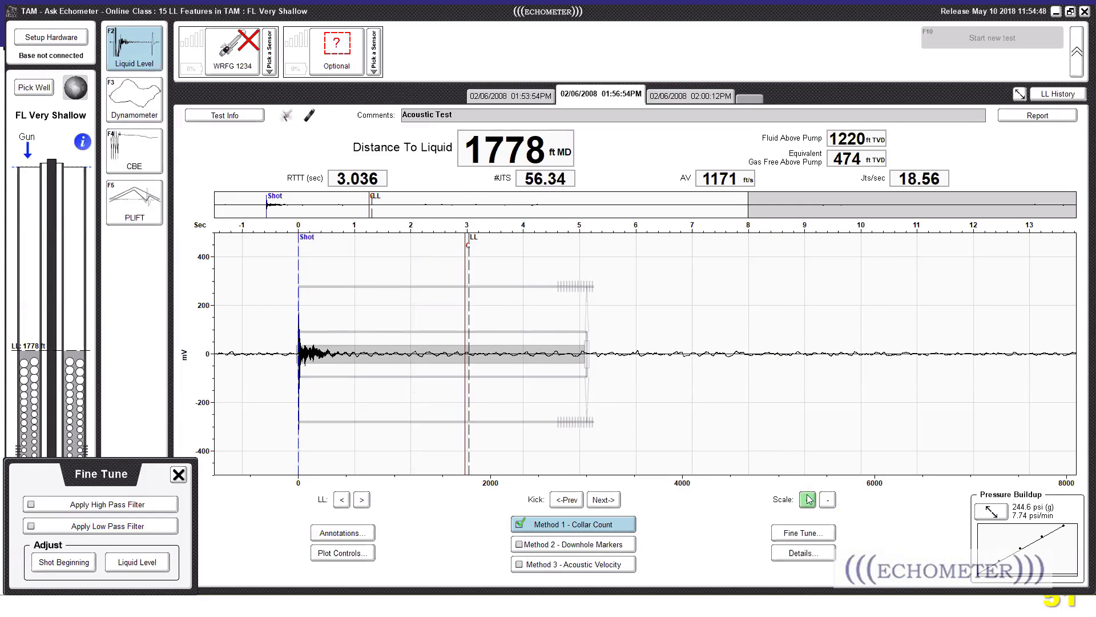
left_click(807, 499)
left_click(808, 499)
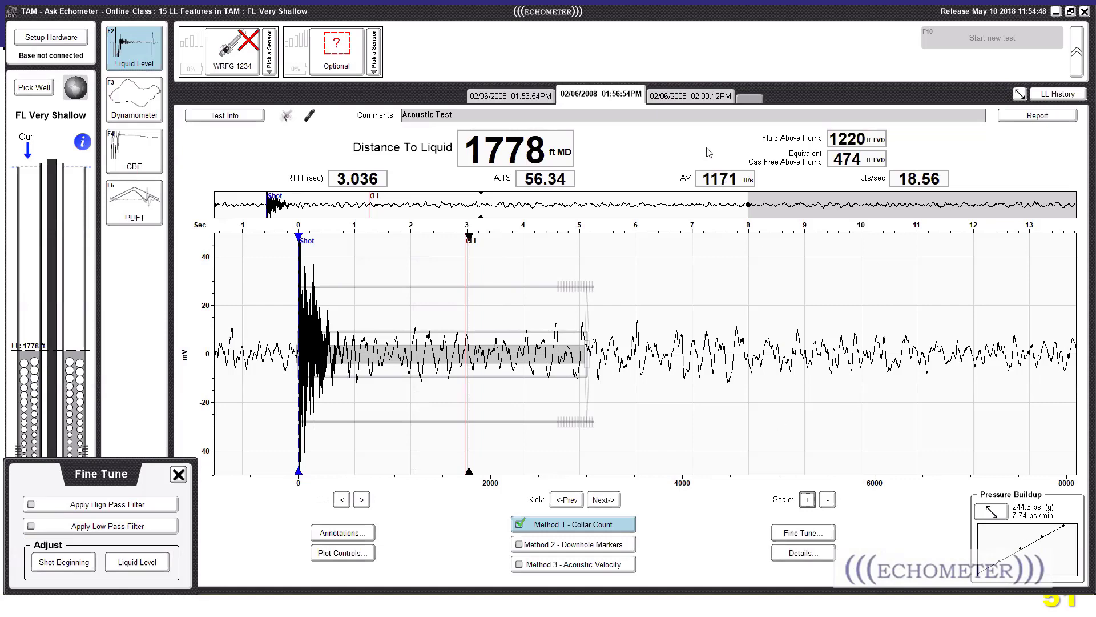
- Compare the 02:00:12PM and 02:02:51PM shots and shorten the 02:00:12PM plot to about the first 8 sec
left_click(700, 99)
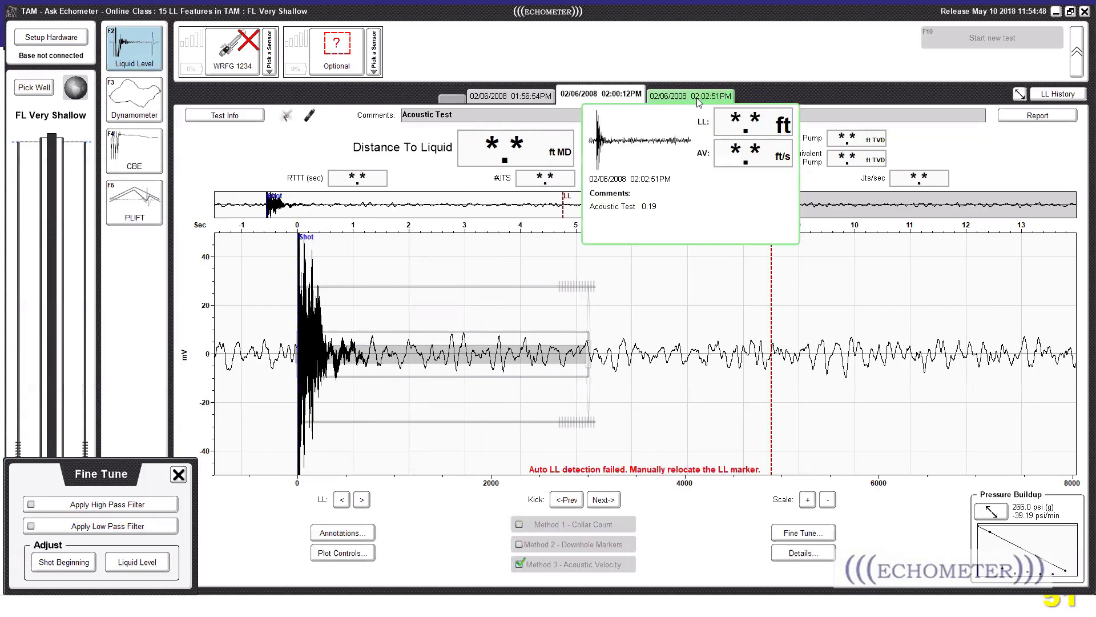
left_click(699, 99)
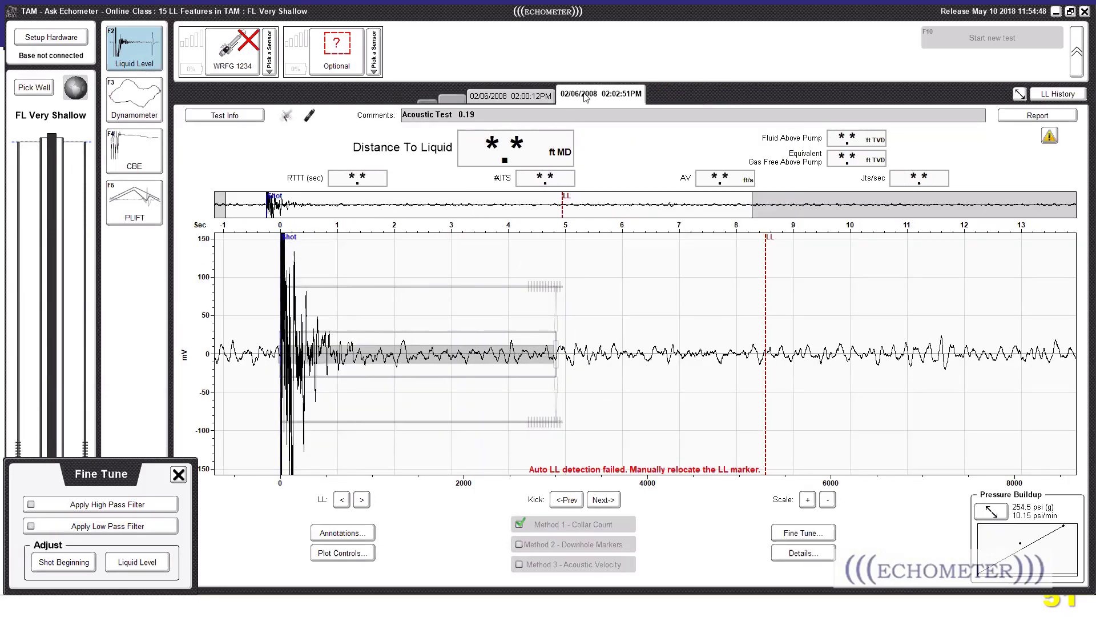
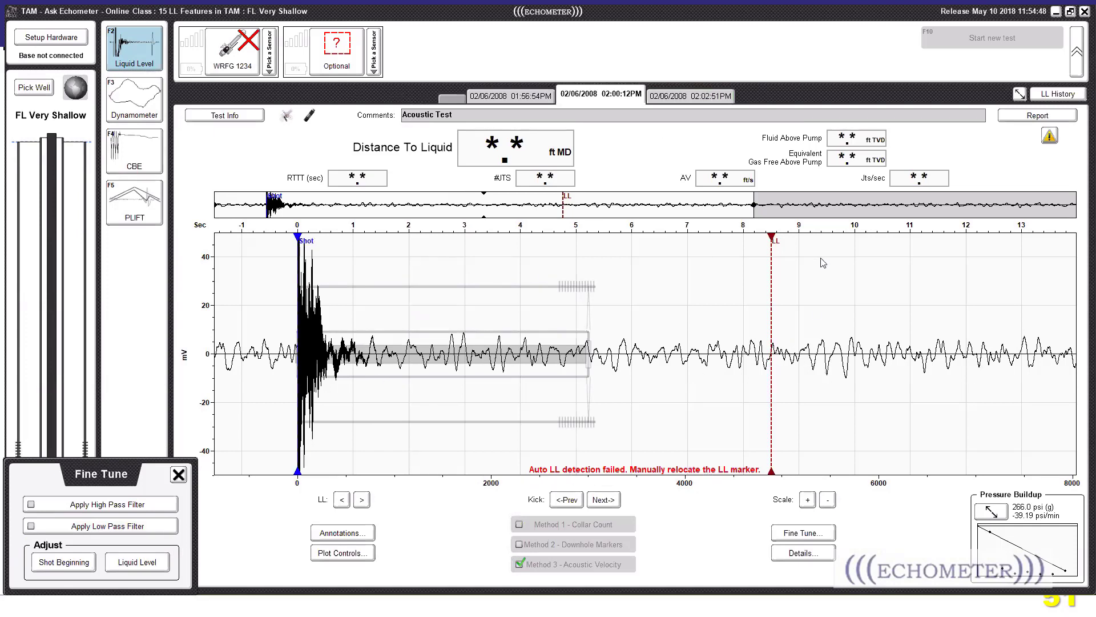
left_click_drag(754, 208, 549, 216)
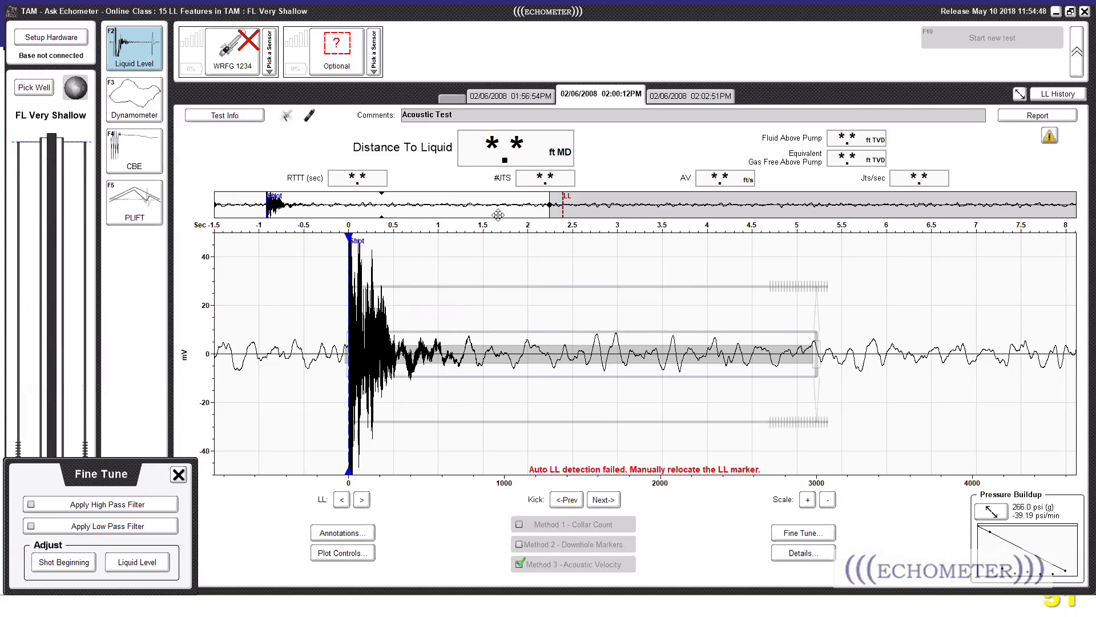
- Open the 02:02:51PM shot and move its liquid level marker to about 0.86 sec
left_click(684, 97)
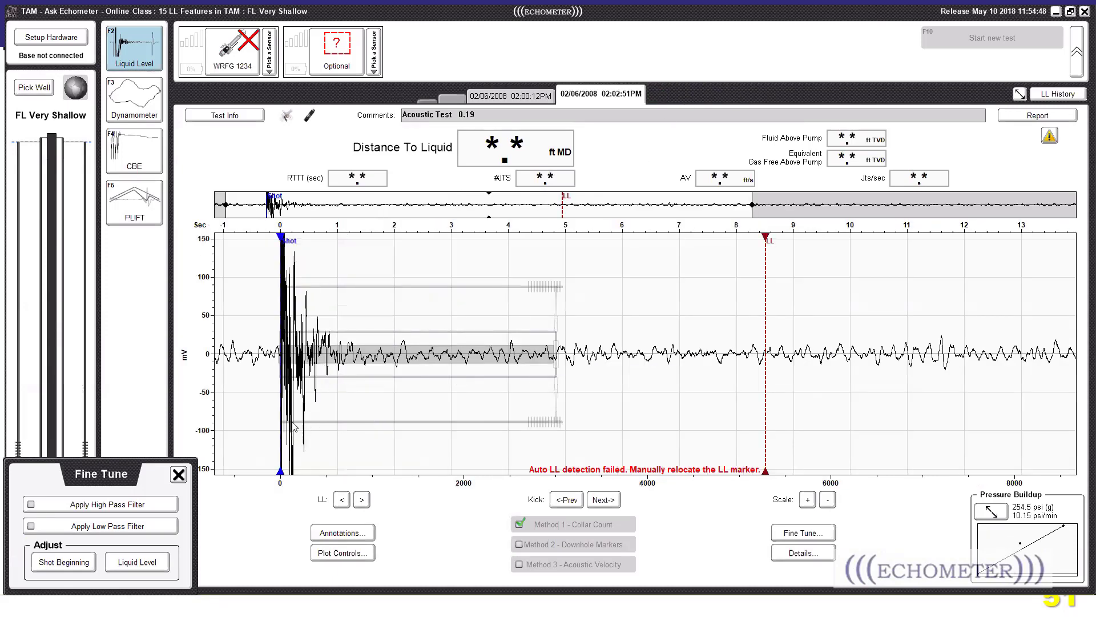
left_click_drag(768, 289, 423, 366)
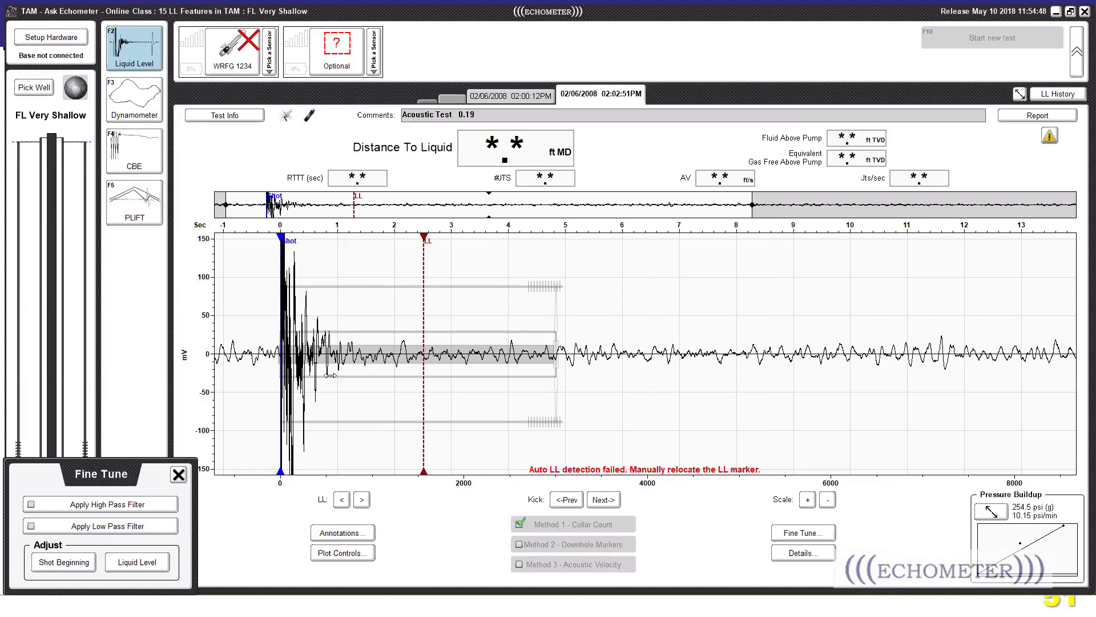
left_click_drag(330, 375, 330, 376)
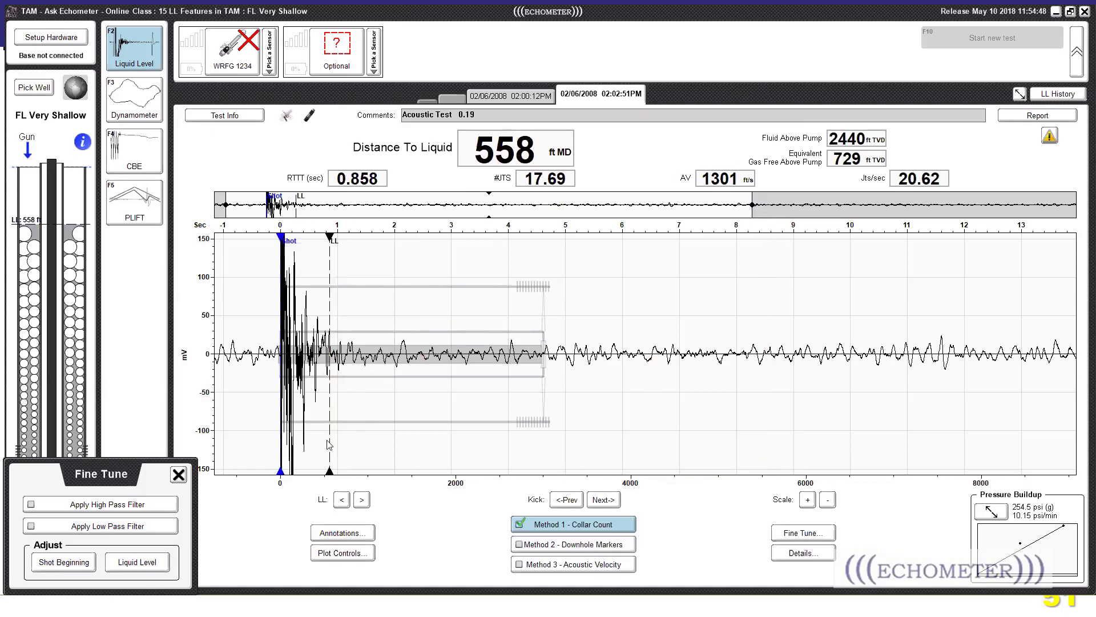
- Zoom the plot to the first 2 sec, reduce the amplitude scale and move the liquid level marker to the first kick at about 0.19 sec
left_click(316, 557)
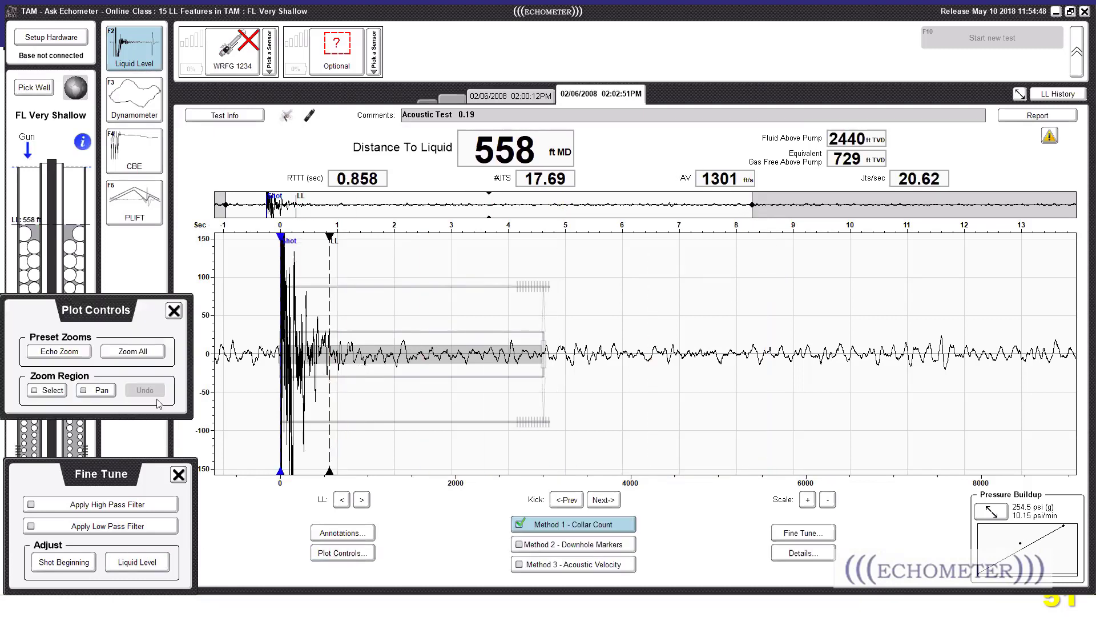
left_click(66, 392)
left_click_drag(243, 264, 395, 467)
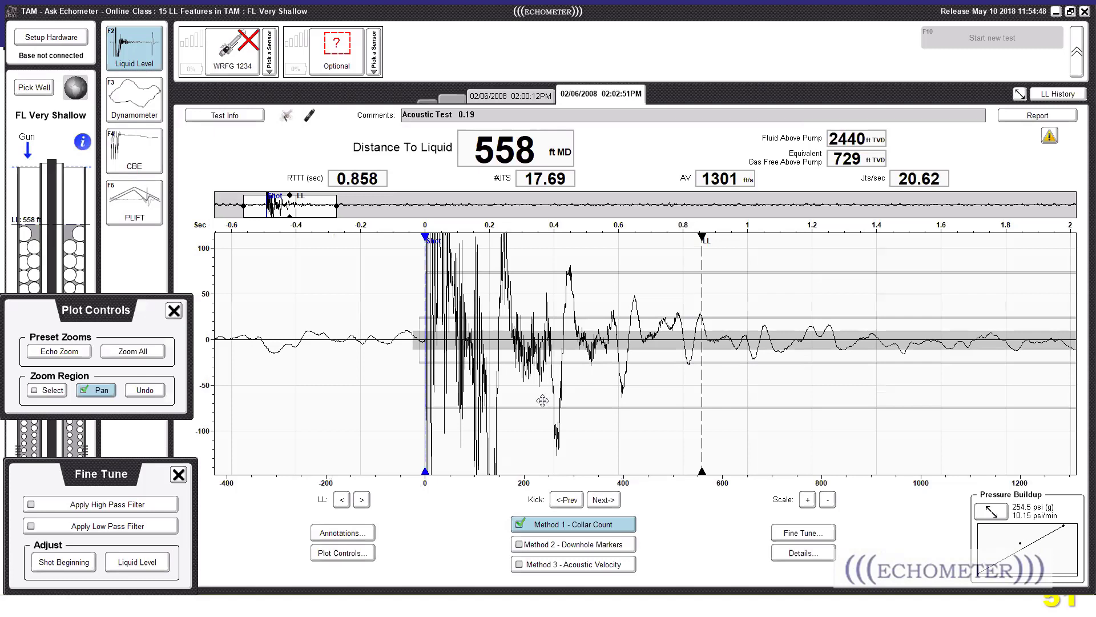
left_click(827, 499)
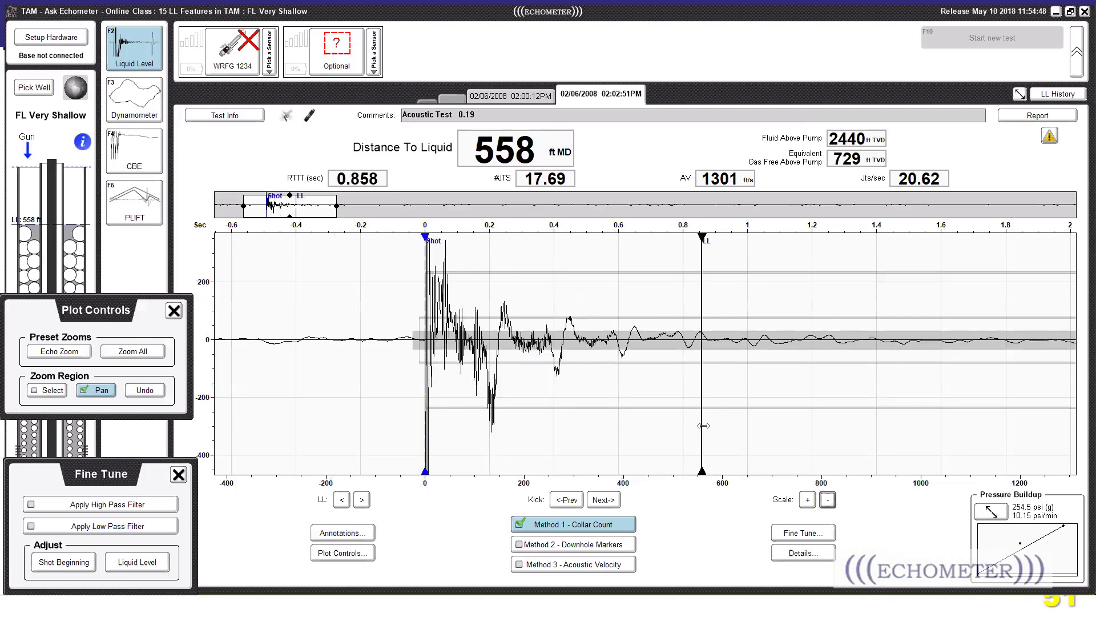
left_click_drag(703, 426, 486, 441)
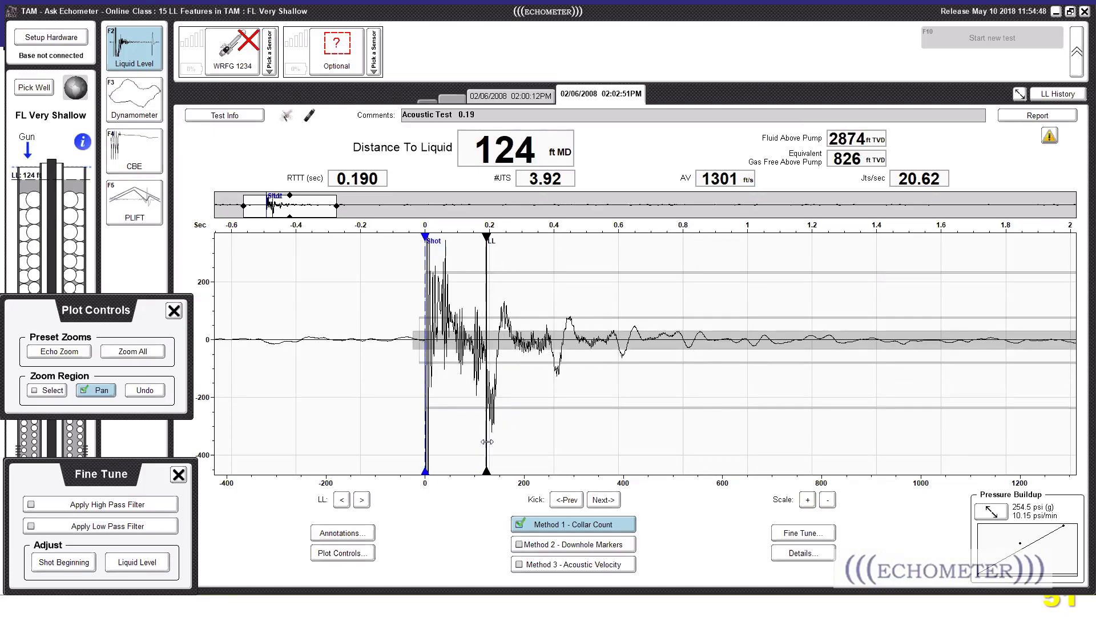
- Review the FL Very Shallow well's liquid level test history and return to the 02:02:51PM shot's trace
left_click(1067, 93)
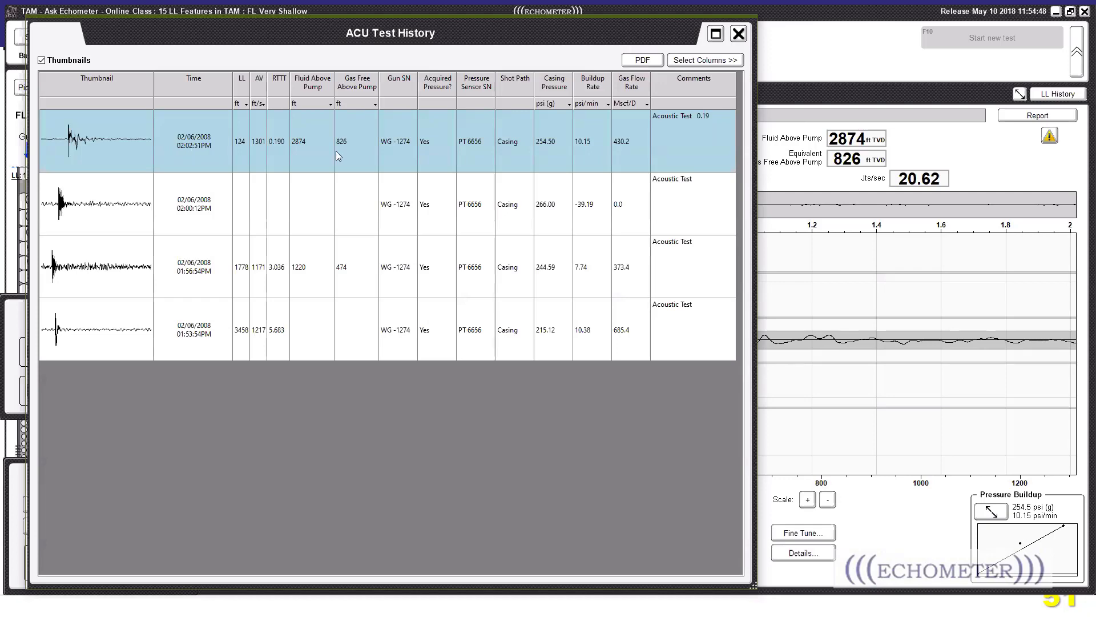
left_click(738, 33)
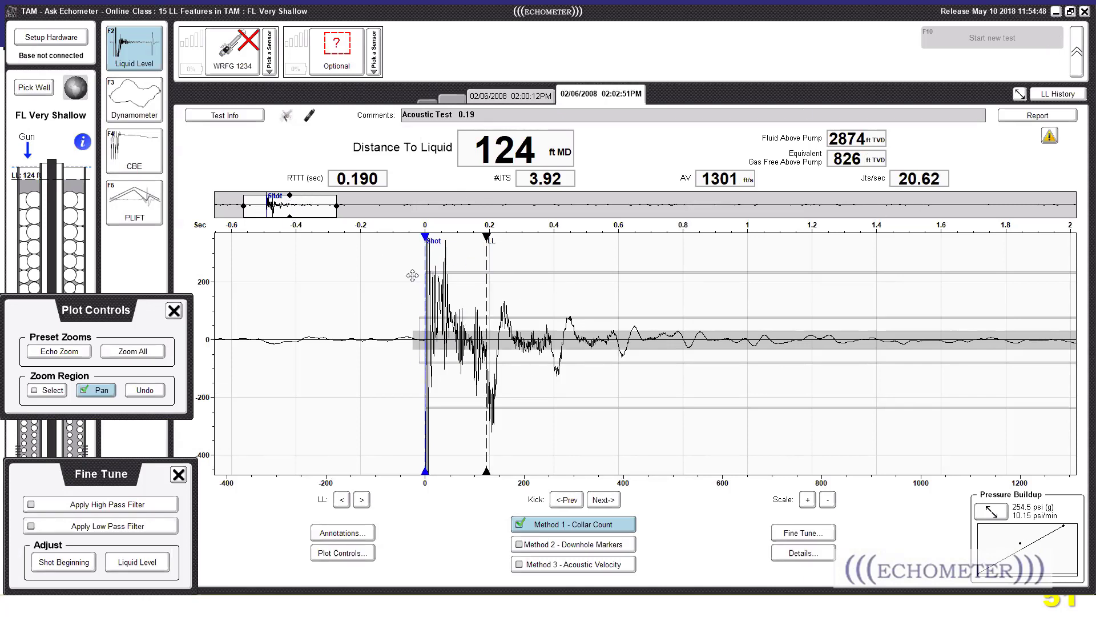
left_click_drag(288, 204, 287, 204)
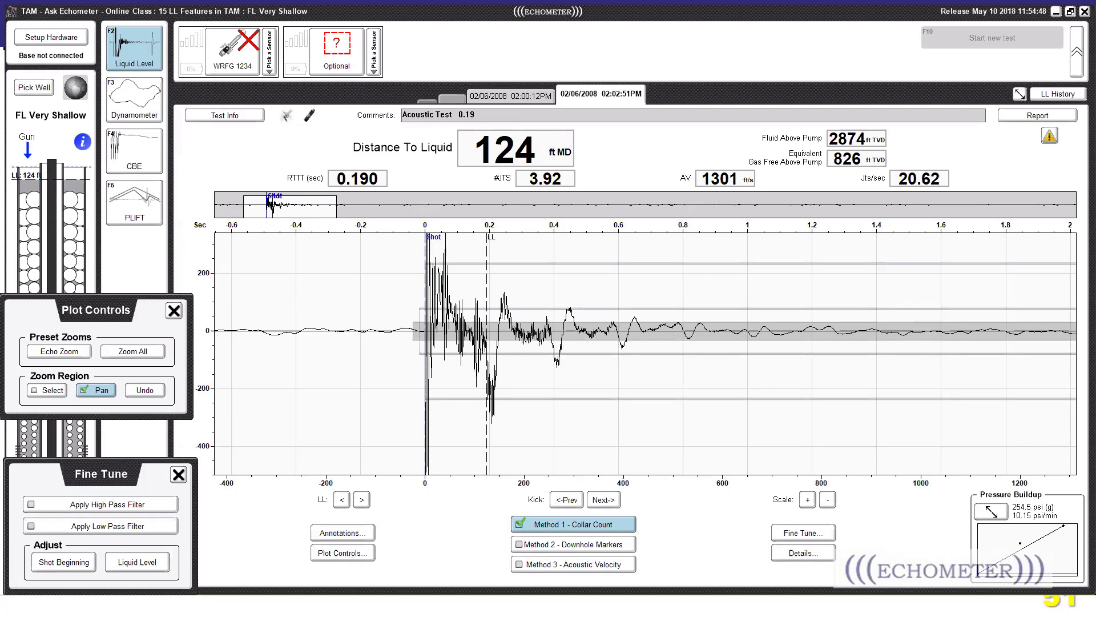
- Load the Casing Full of Liquid well from the 15 LL Features in TAM group
left_click(34, 87)
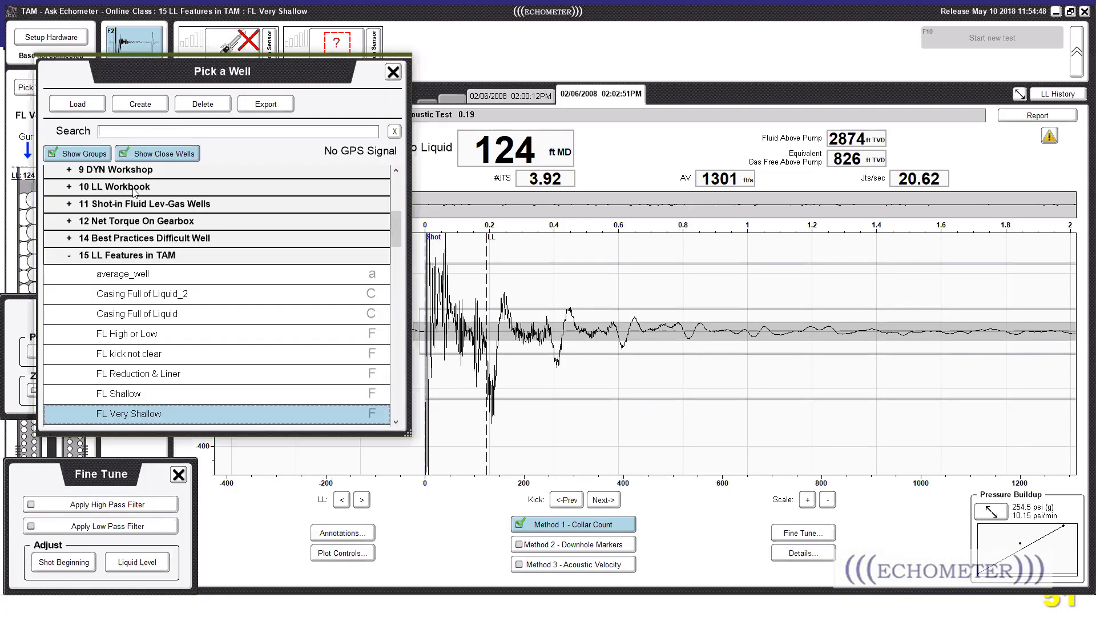
scroll(243, 354, "down", 6)
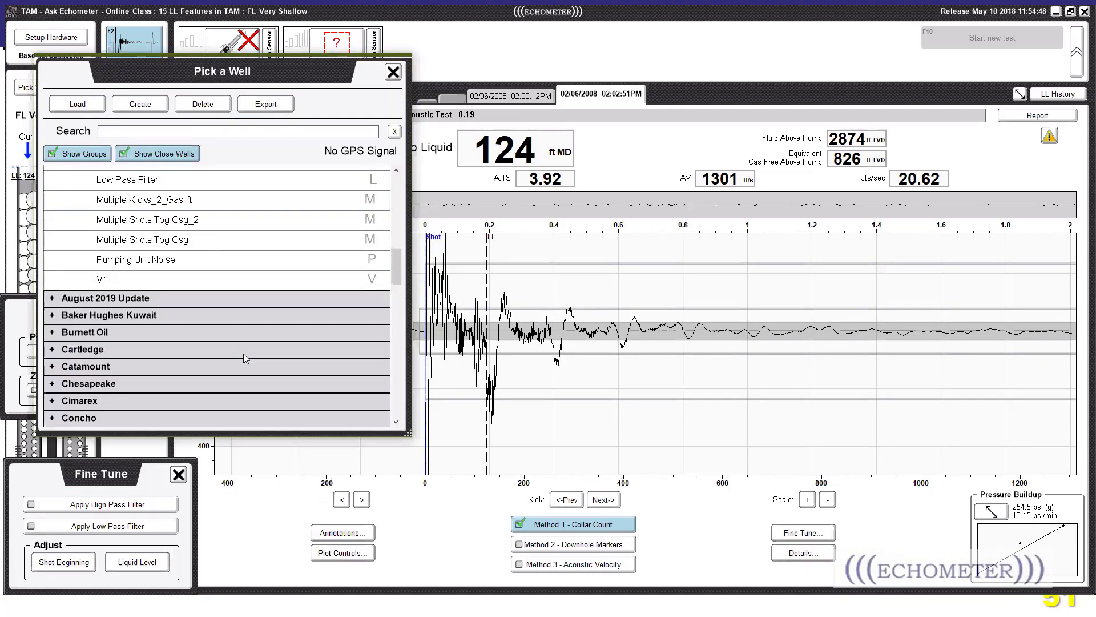
scroll(243, 354, "up", 3)
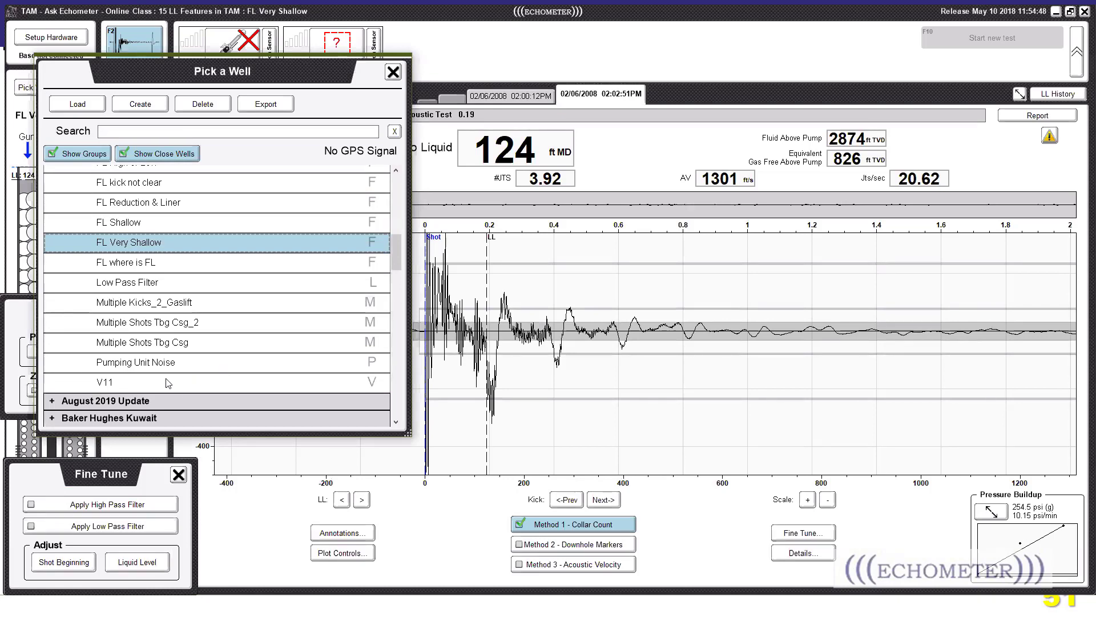
scroll(169, 384, "up", 3)
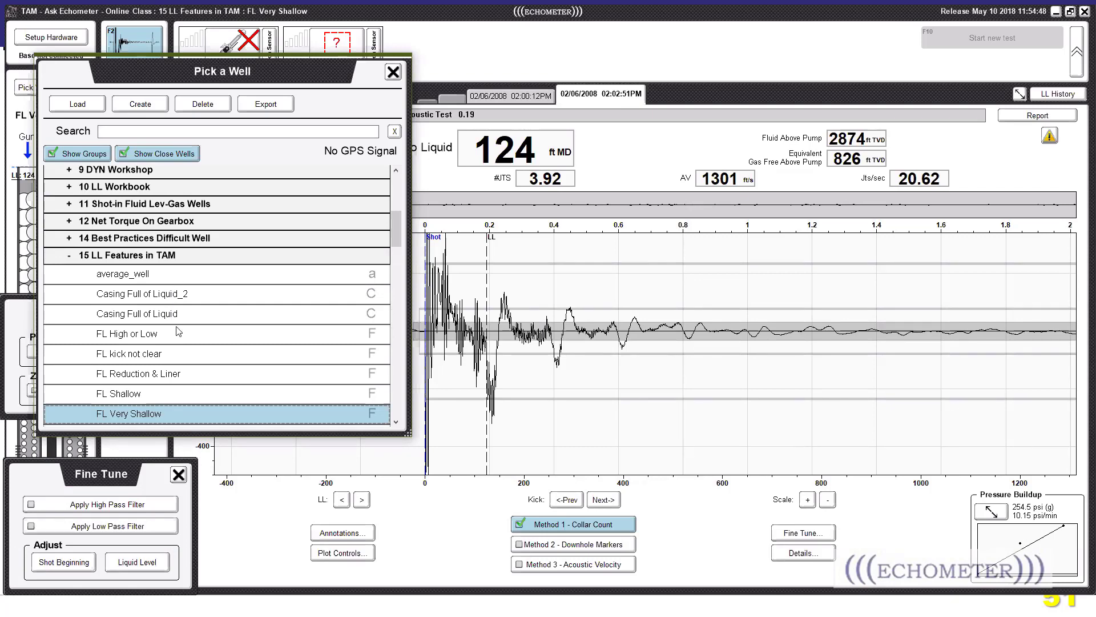
double_click(189, 313)
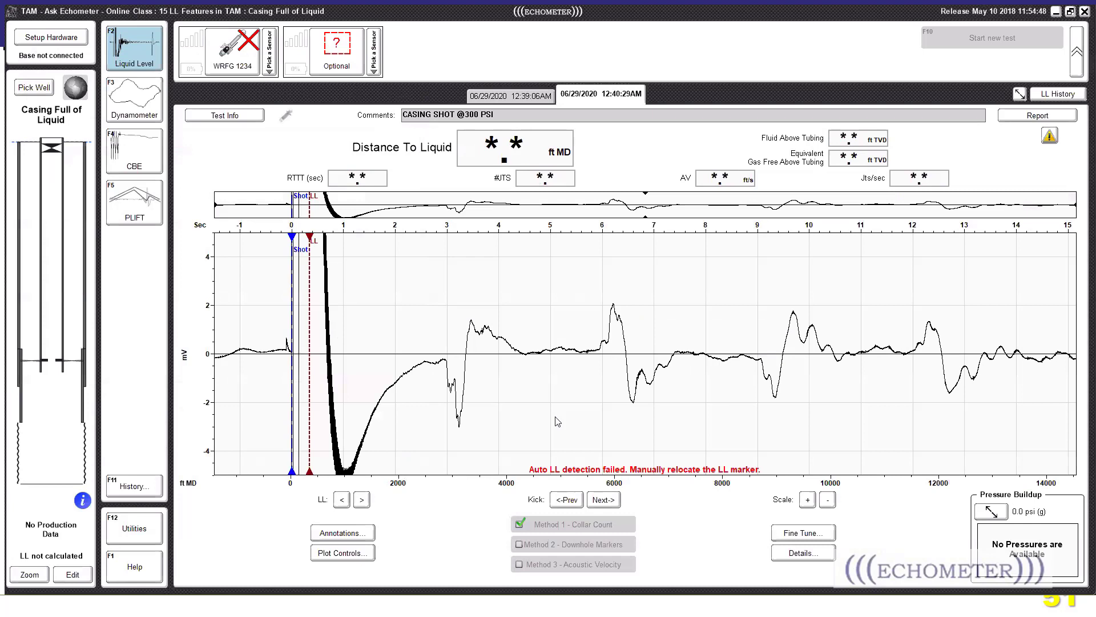
- Turn on the wellbore overlay for the 12:40:29AM shot and extend the plot to about the first 12.8 sec
scroll(545, 438, "down", 3)
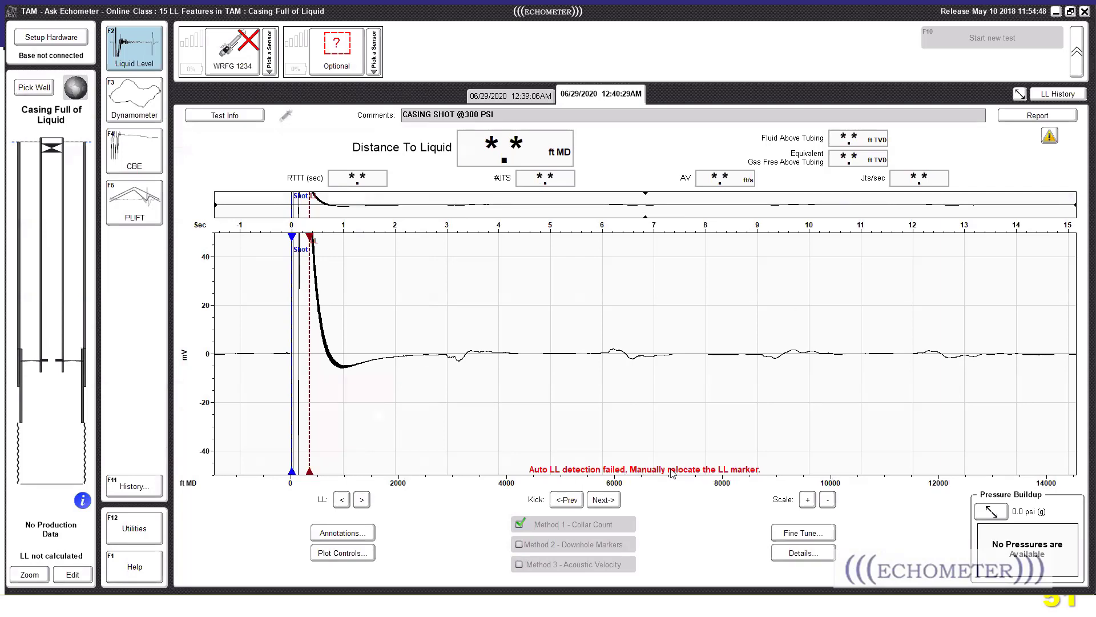
scroll(334, 384, "up", 3)
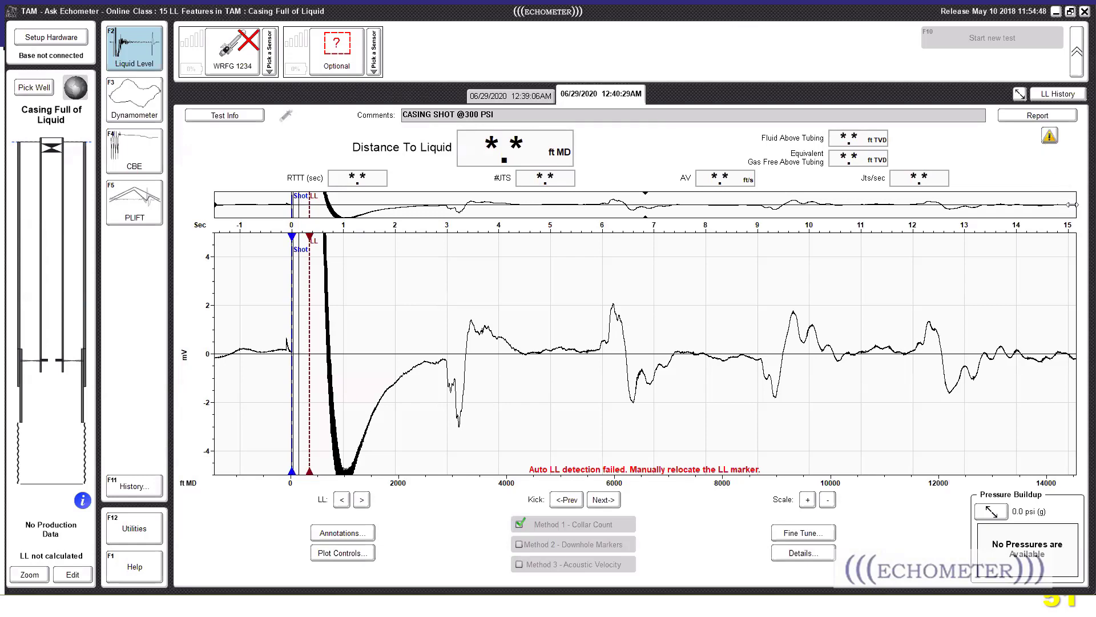
left_click_drag(1071, 205, 581, 222)
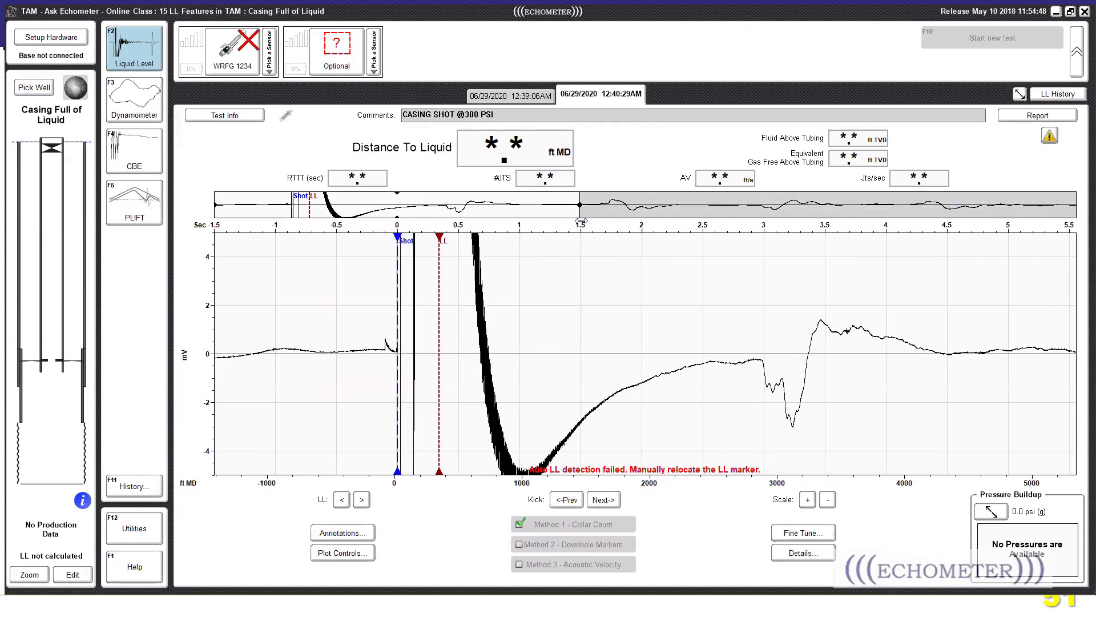
left_click(333, 536)
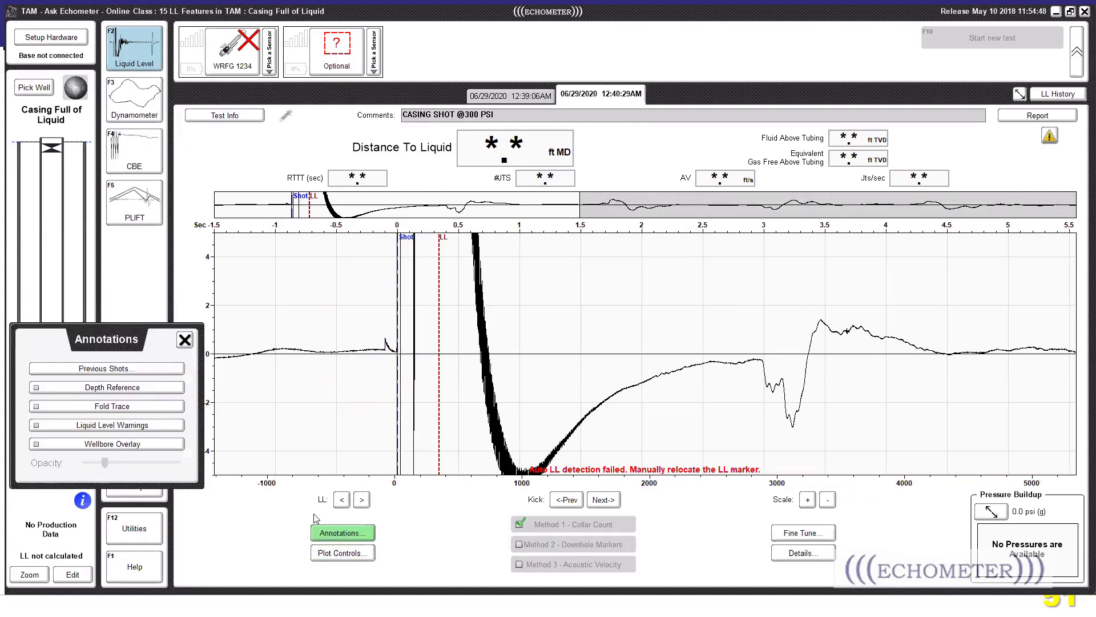
left_click(155, 446)
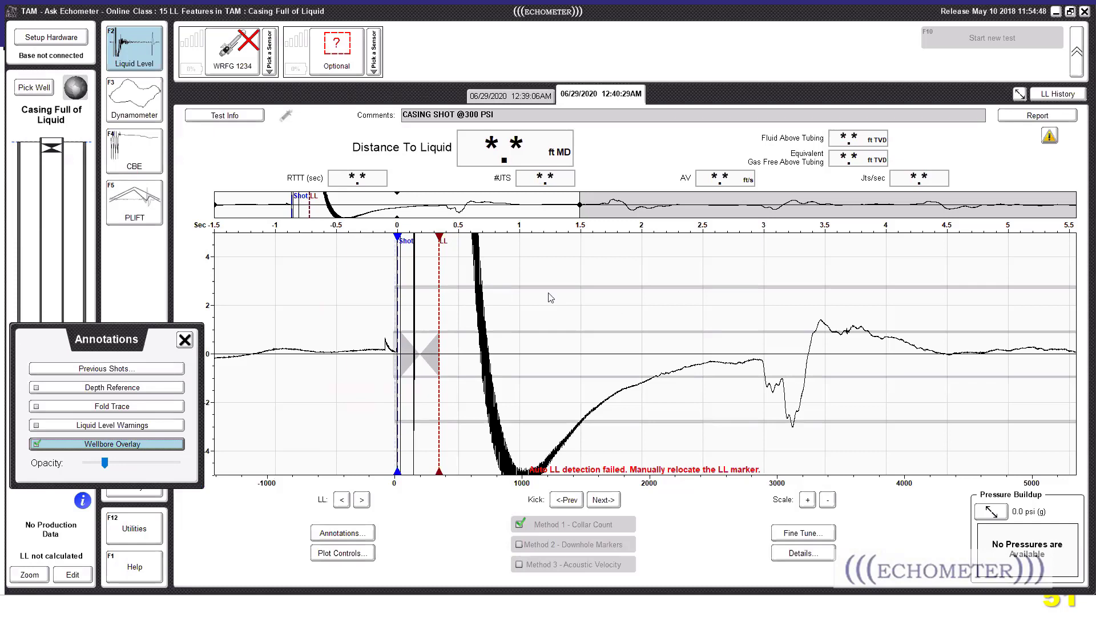
left_click_drag(581, 204, 954, 204)
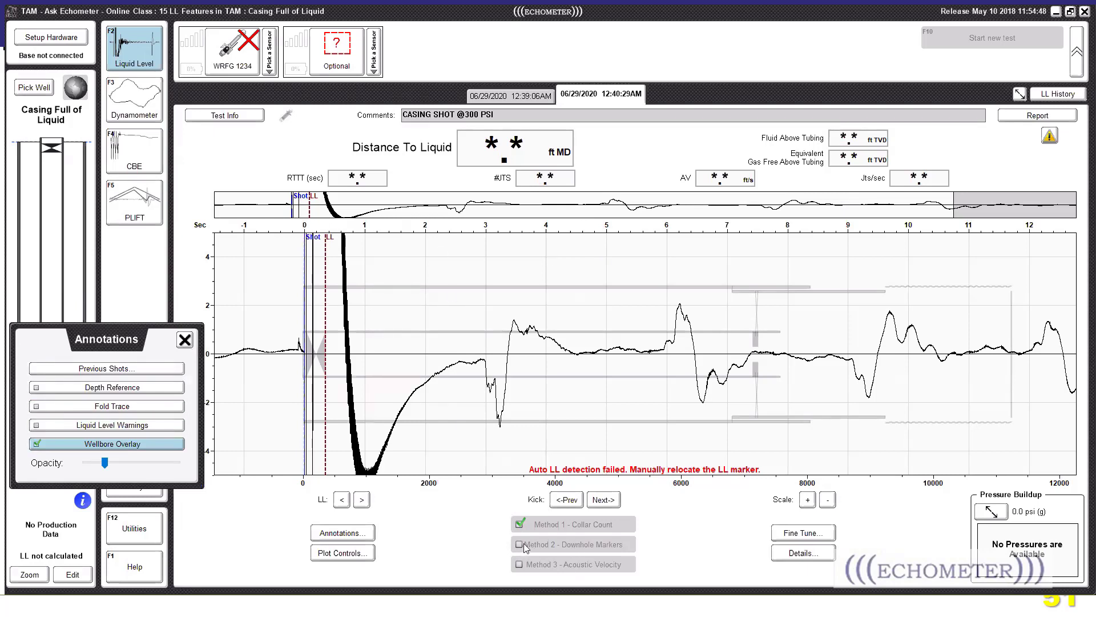
- Move the liquid level marker to about 0.164 sec and determine depth with downhole markers, using the Liner at 2.984 sec
mouse_move(327, 347)
left_mouse_down()
mouse_move(327, 357)
mouse_move(475, 371)
mouse_move(315, 399)
left_mouse_up()
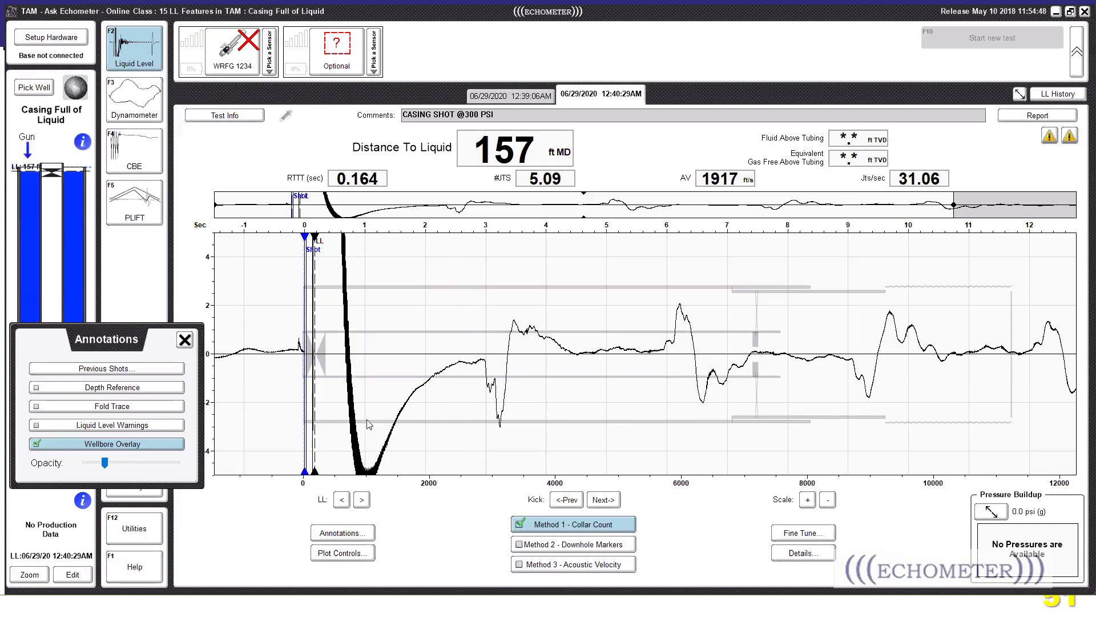
left_click(604, 551)
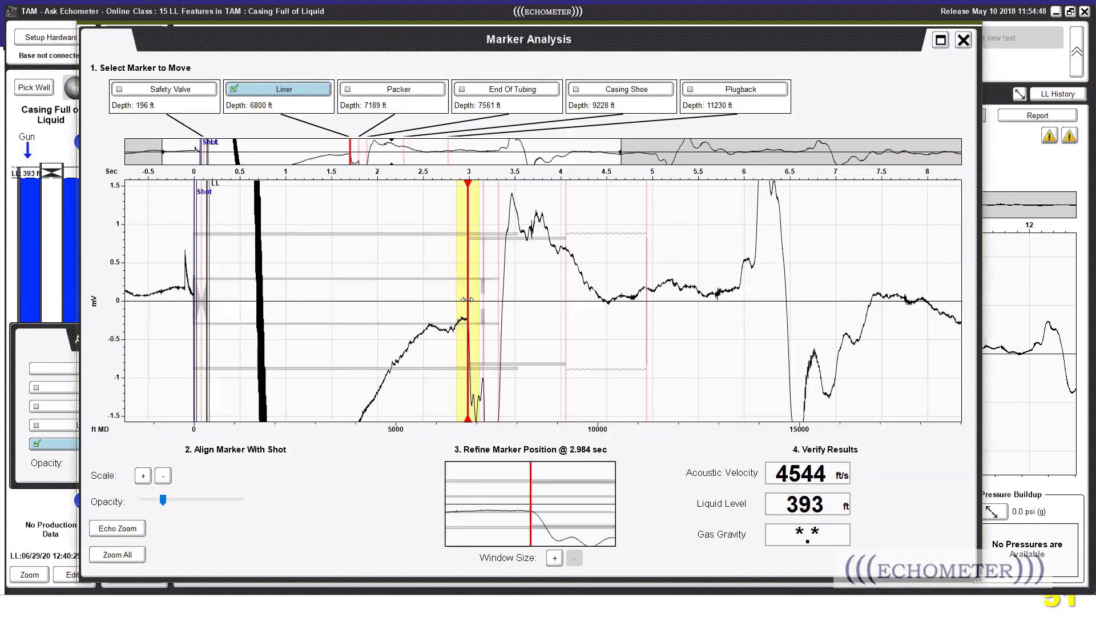
left_click(162, 475)
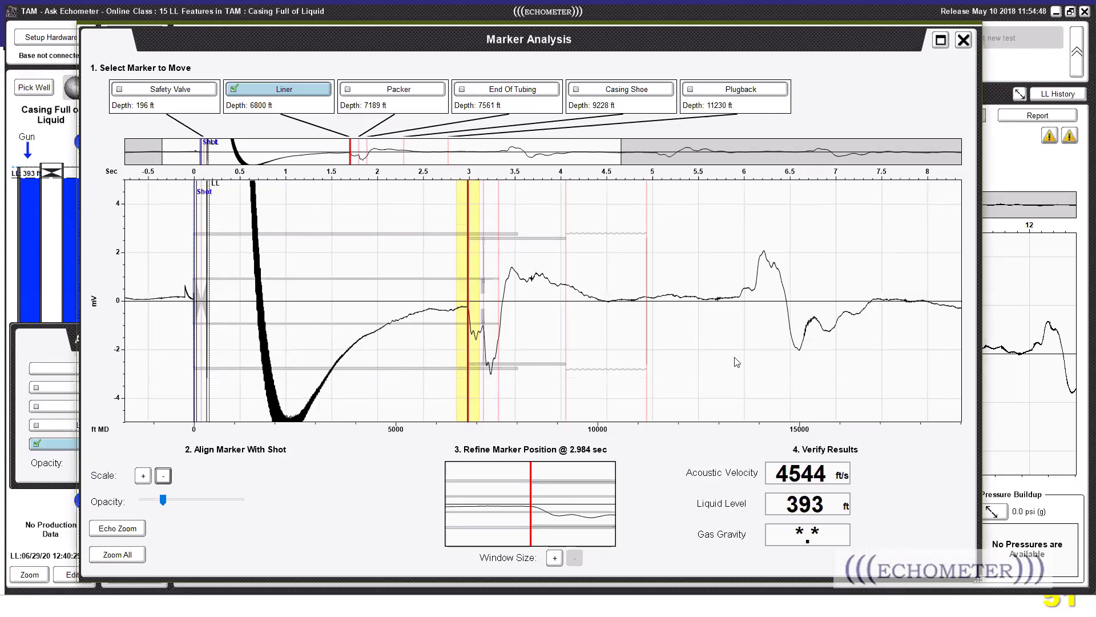
left_click(963, 40)
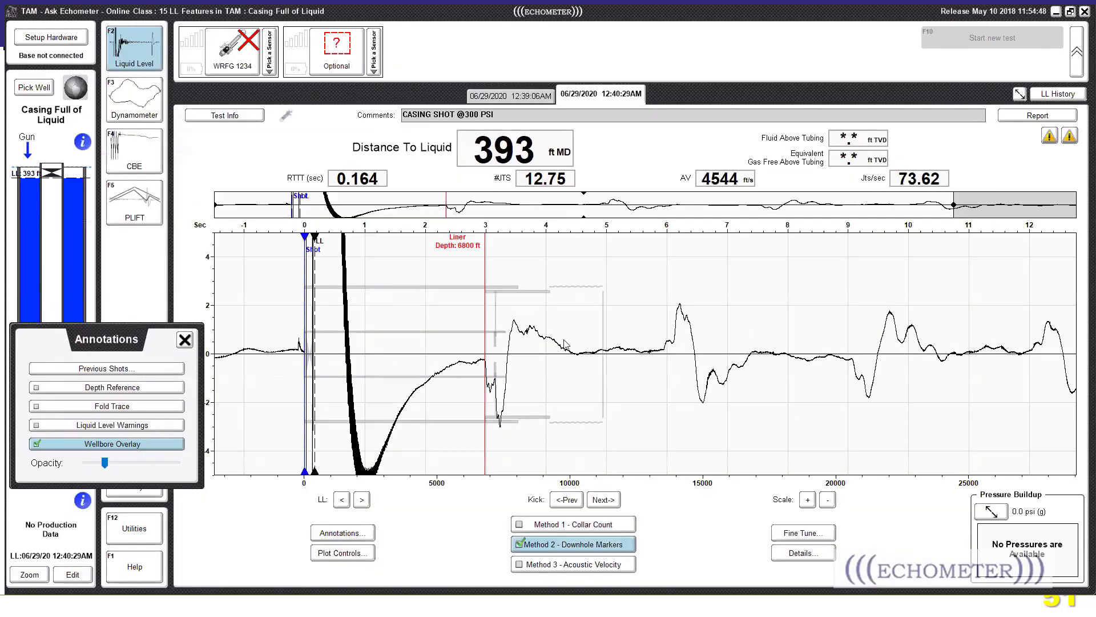
- Open the 12:39:06AM shot and examine its Liner and Packer alignment and acoustic velocity in the downhole marker analysis
left_click(528, 97)
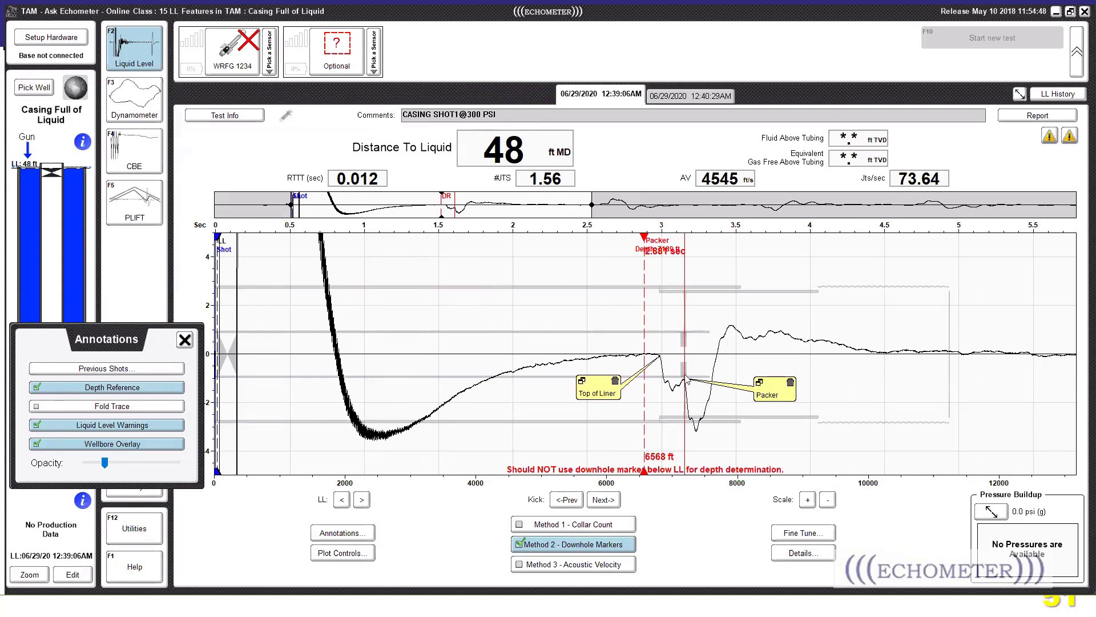
left_click(593, 541)
left_click(280, 91)
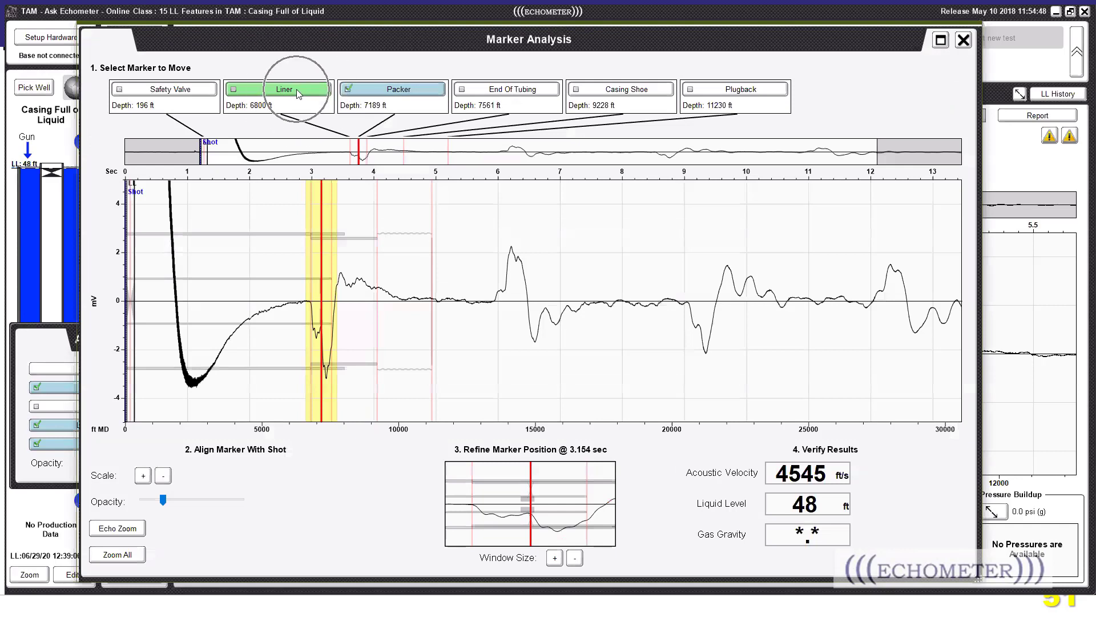
left_click(398, 92)
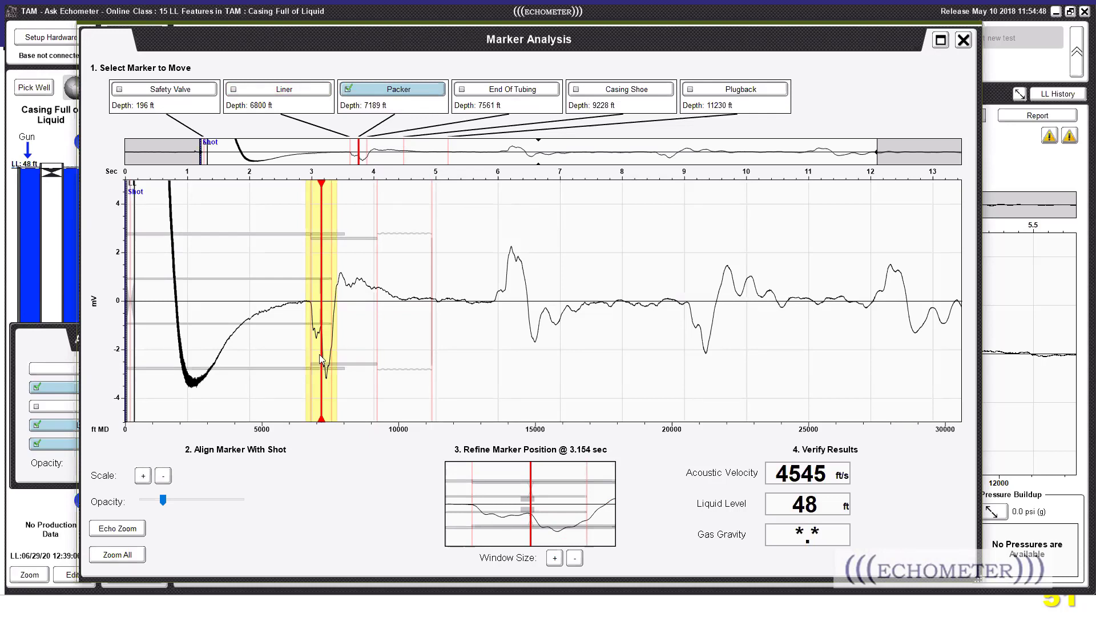
left_click(806, 478)
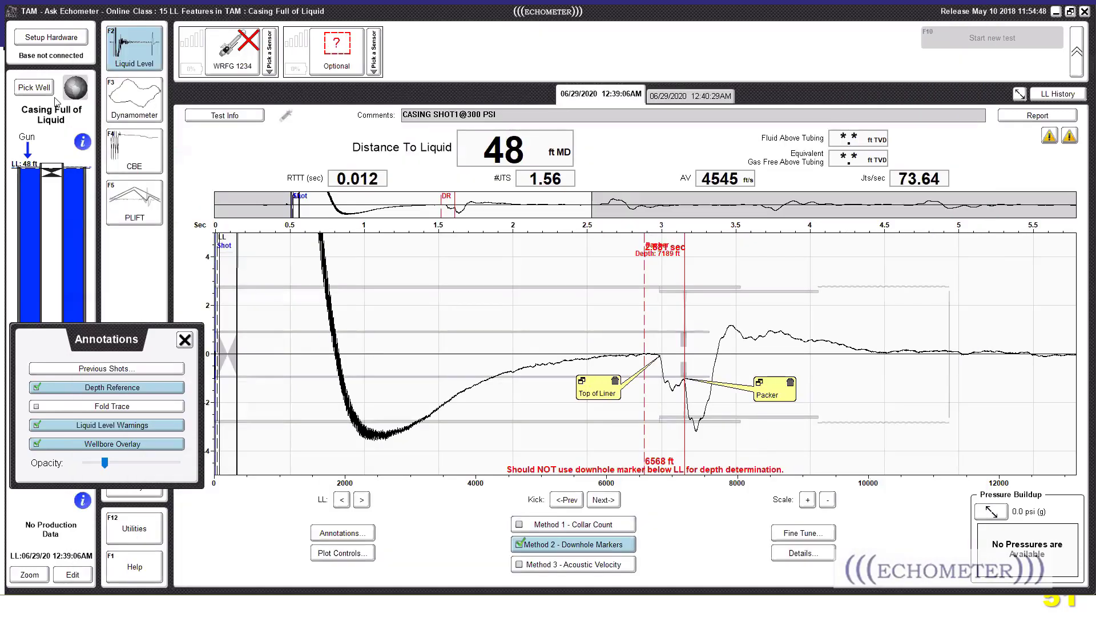
- Load the Casing Full of Liquid_2 well and determine depth with downhole markers, using the Packer at 3.368 sec
left_click(40, 85)
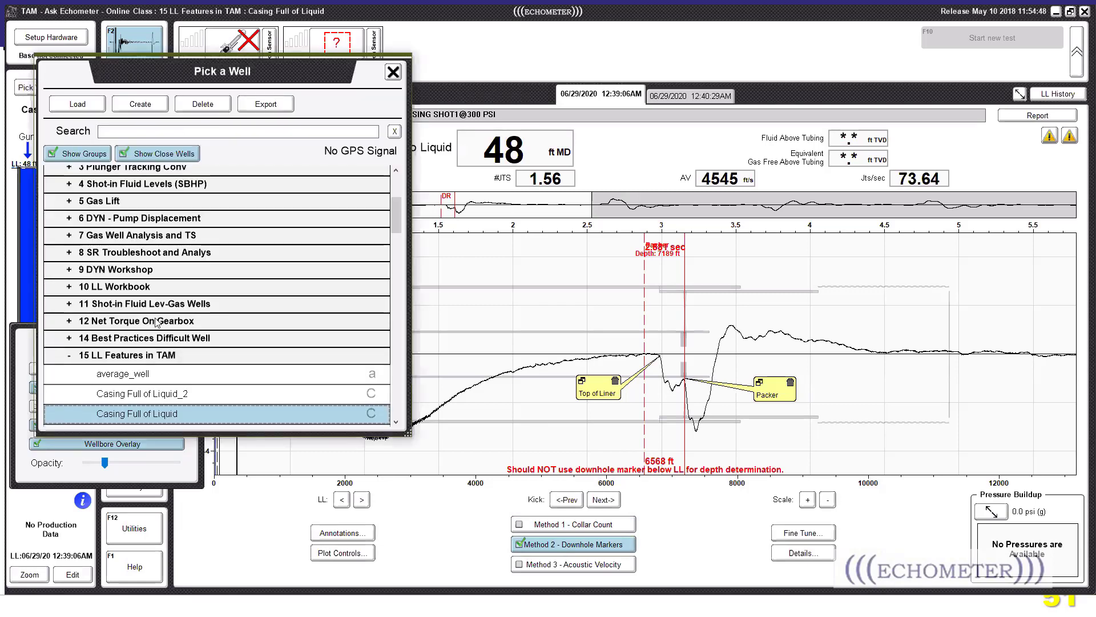
double_click(217, 394)
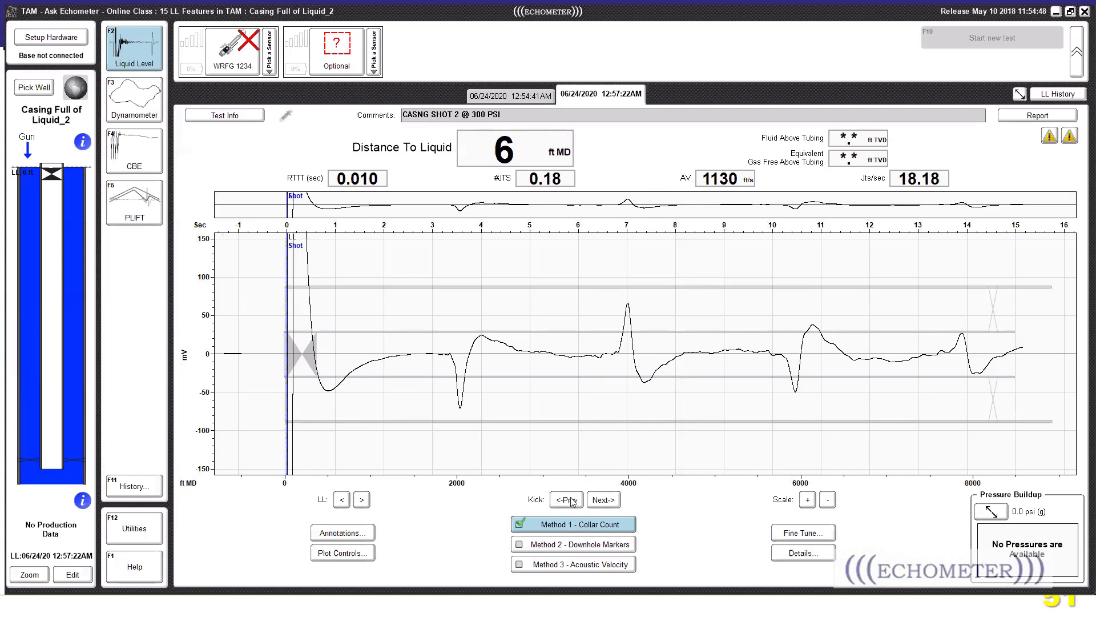
left_click(582, 546)
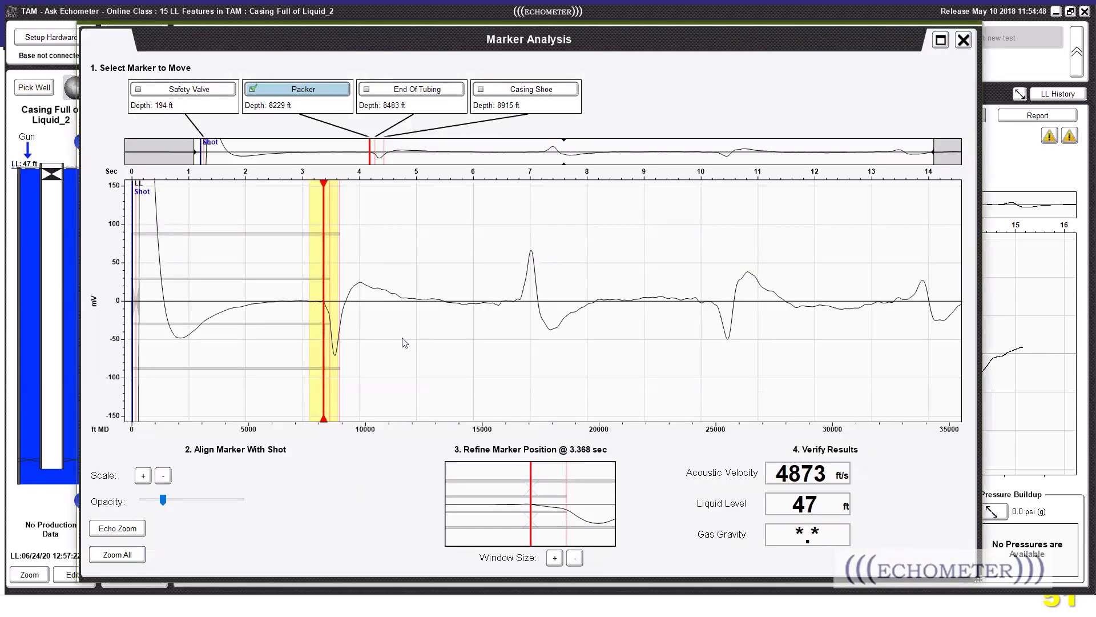
left_click(307, 89)
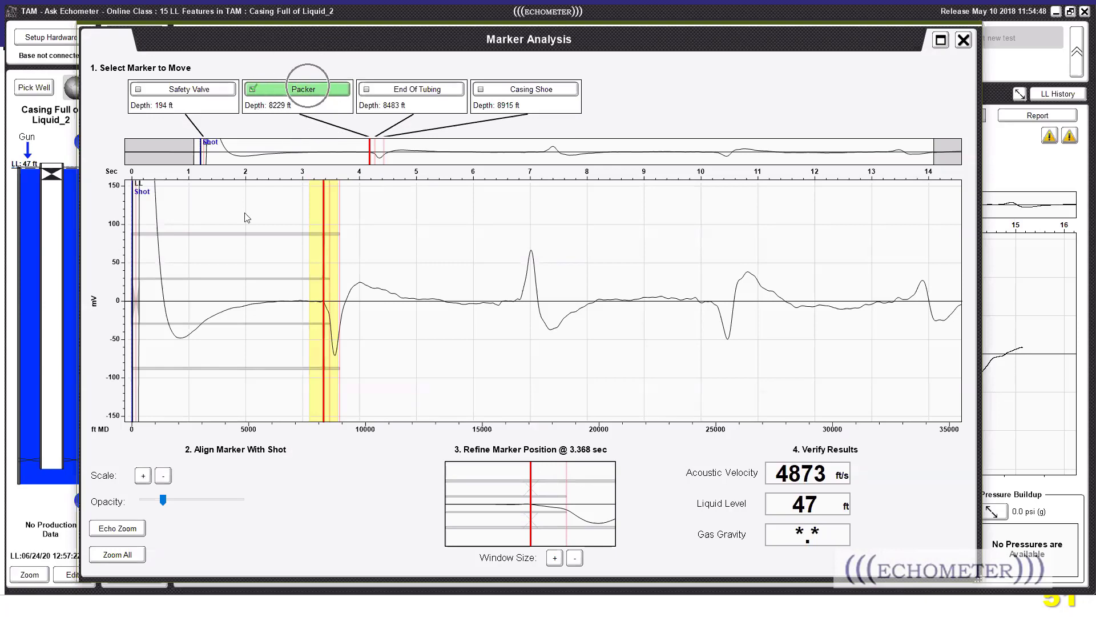
left_click(963, 40)
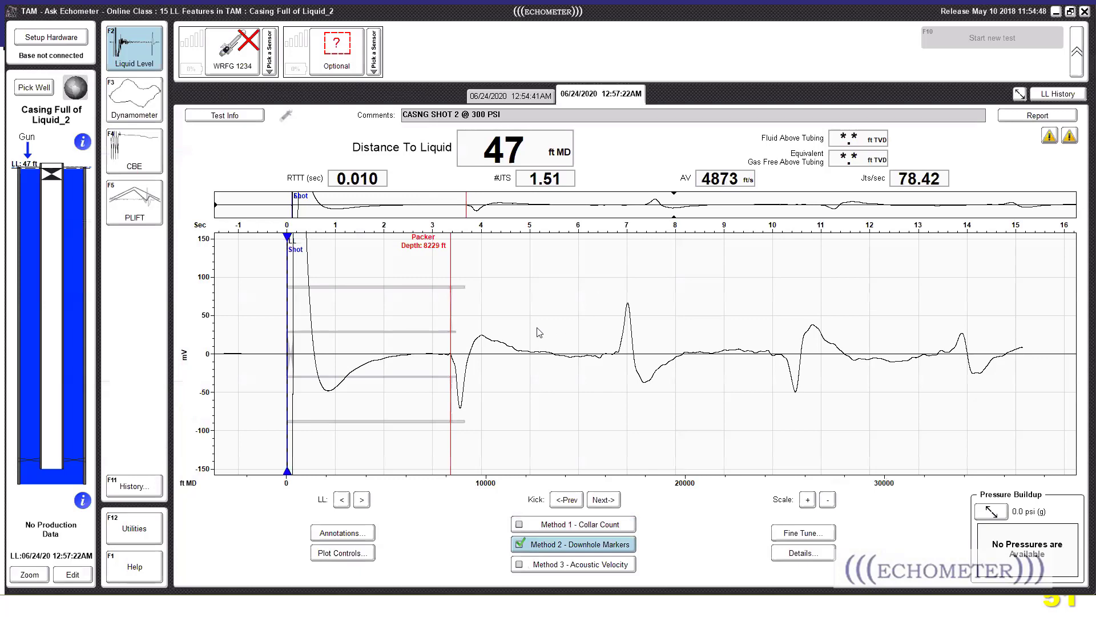
- Open the fine-tuning options and compare the 12:57:22AM shot's initial pulse and echoes at different amplitude scales
left_click(44, 92)
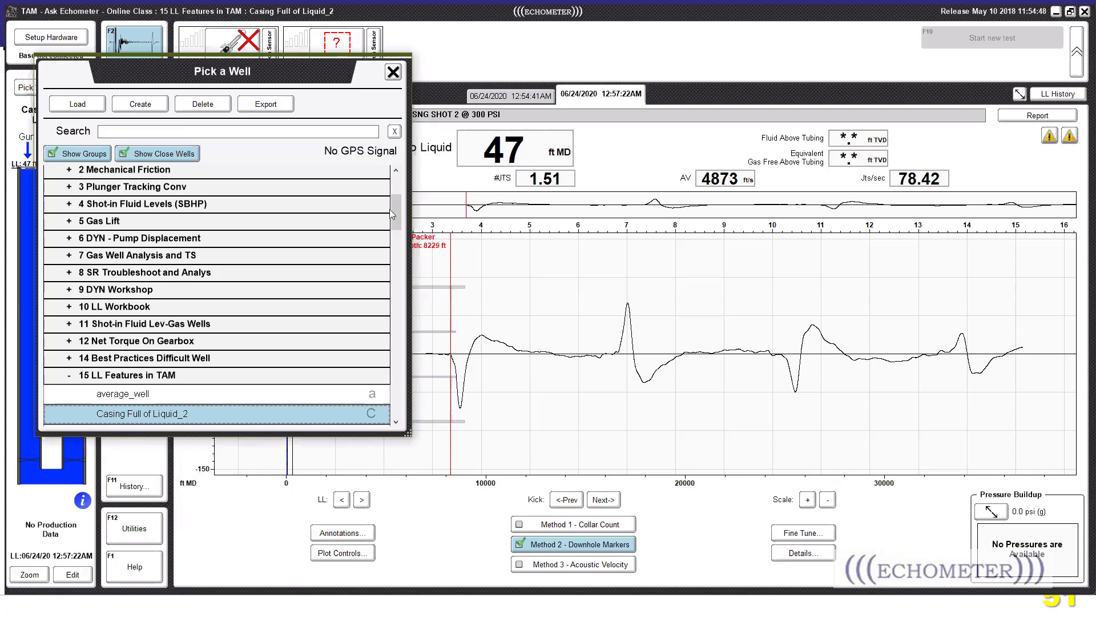
left_click(393, 72)
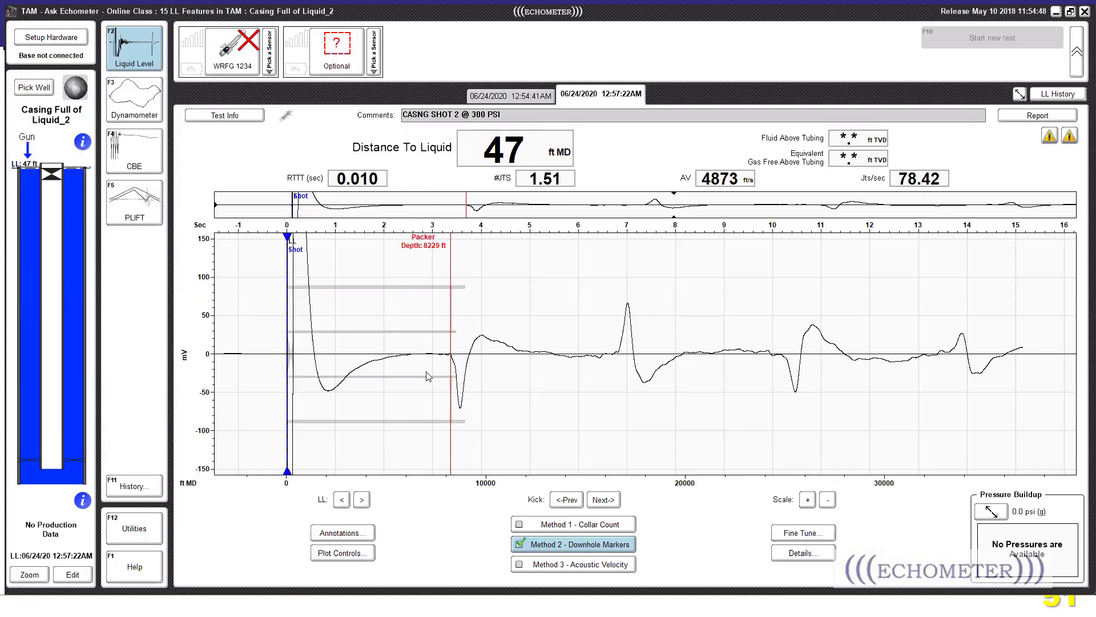
left_click(803, 533)
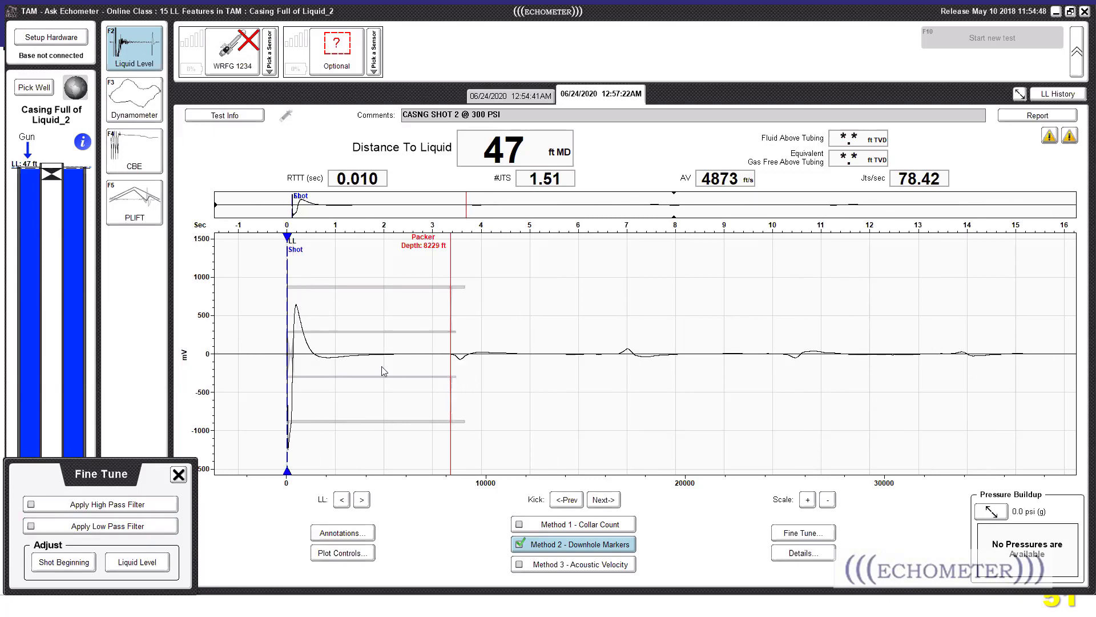
left_click(828, 500)
left_click(807, 500)
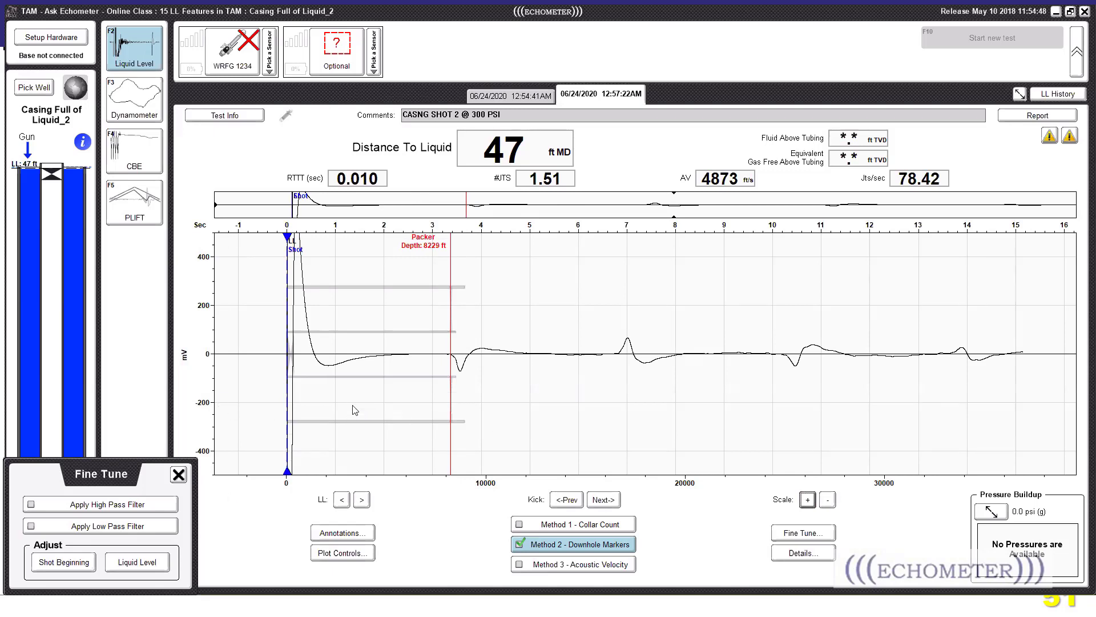
left_click(808, 500)
- Open the liquid level kick selection for the 12:57:22AM shot to examine the trace around the shot
left_click(28, 91)
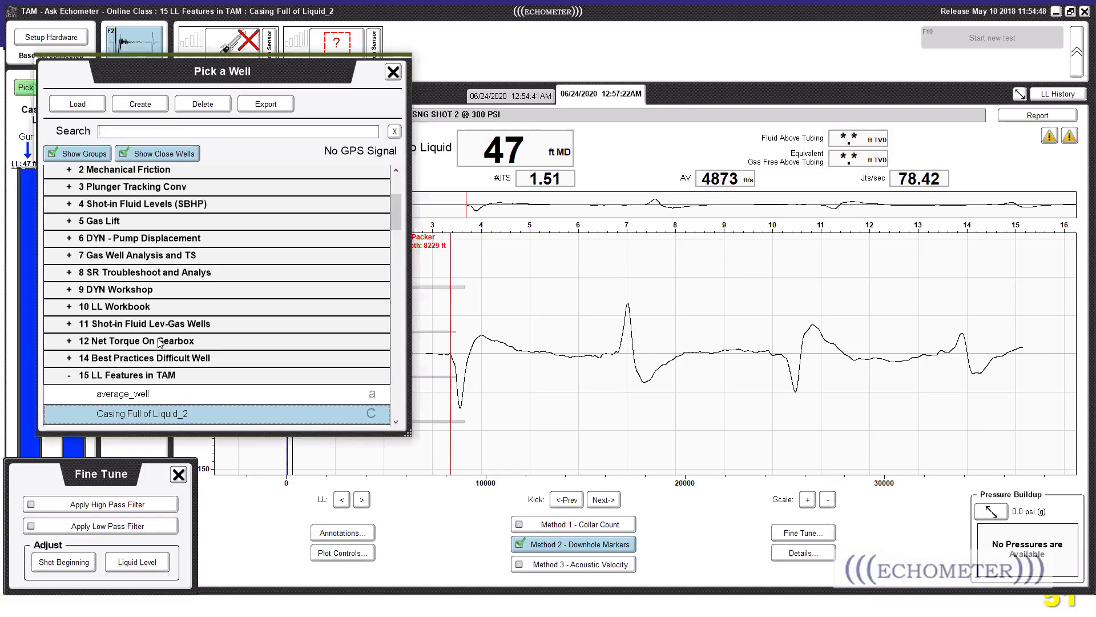
left_click(535, 396)
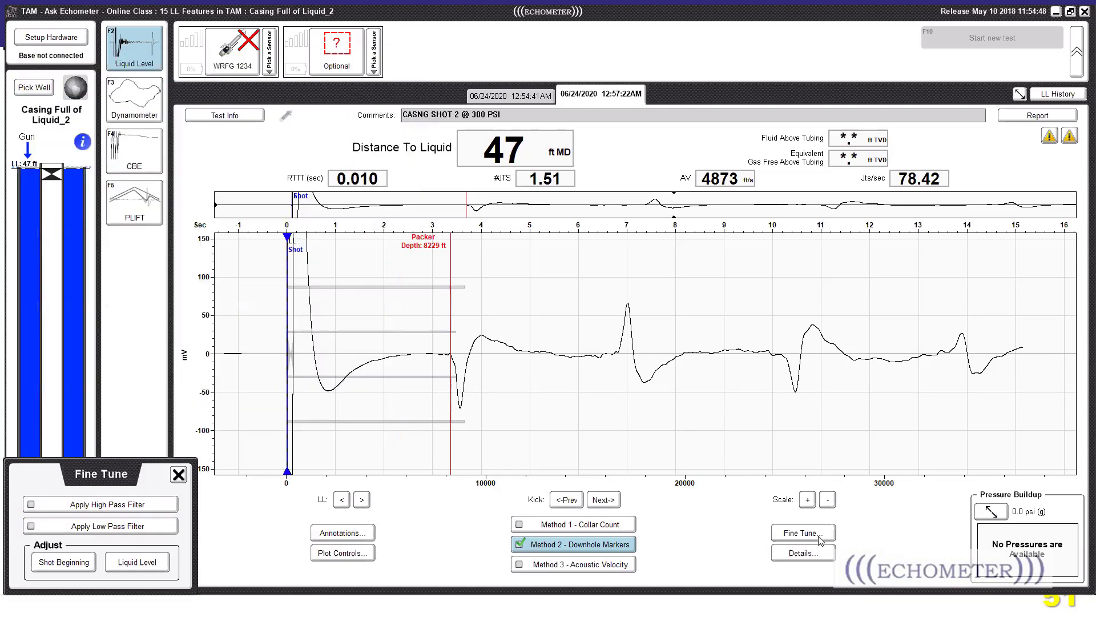
left_click(814, 536)
left_click(804, 533)
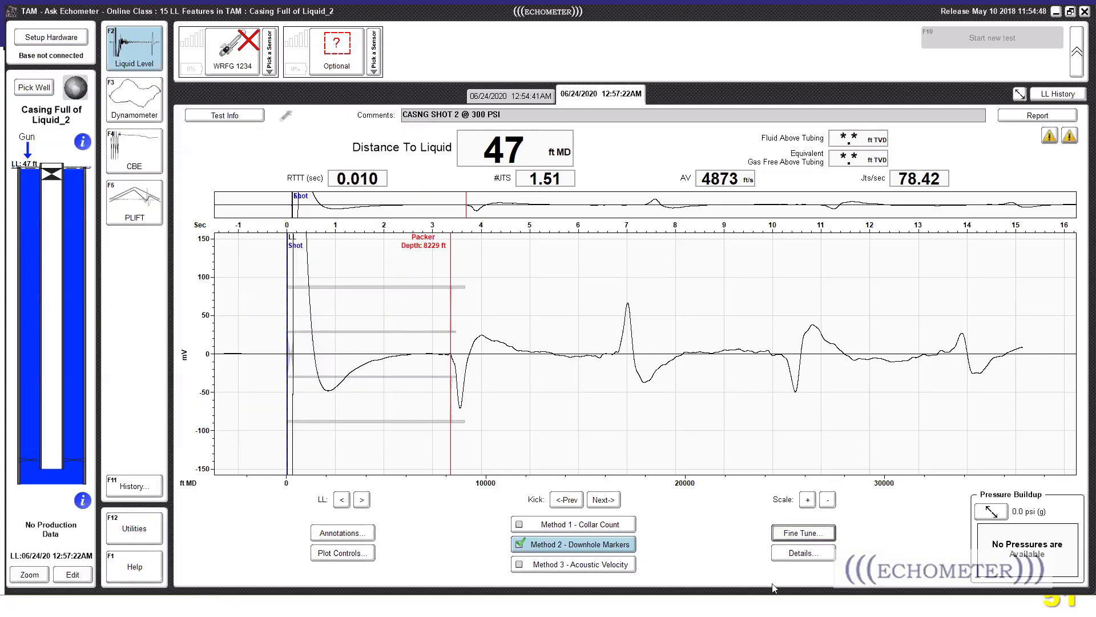
left_click(804, 533)
left_click(155, 562)
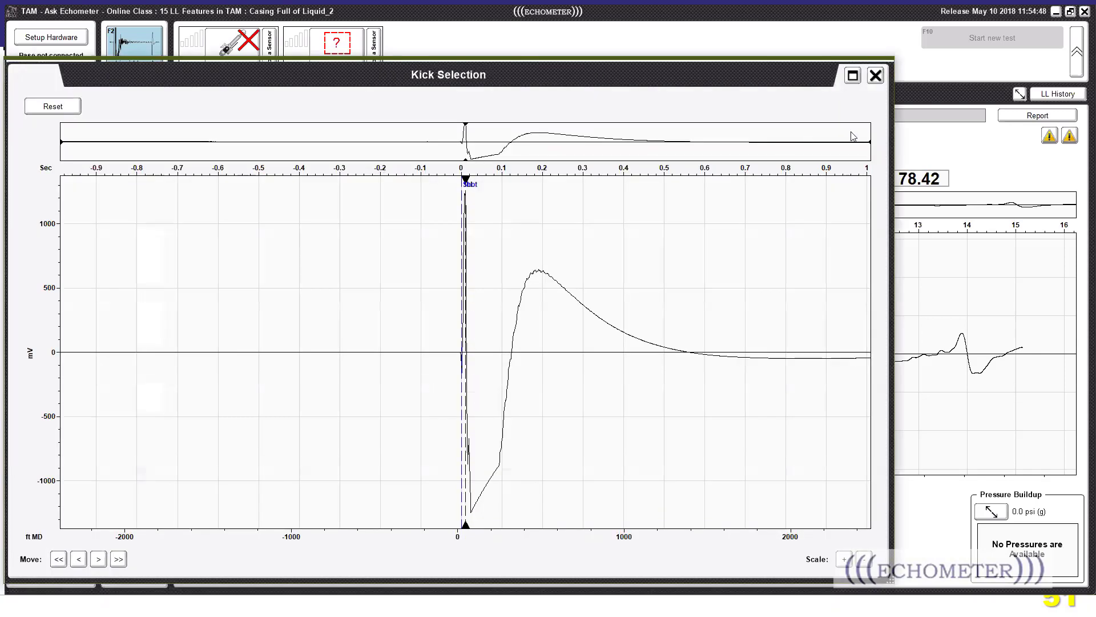
- Examine the shot pulse closely in the 12:57:22AM shot's kick selection, then close the selection window
left_click_drag(345, 153, 192, 157)
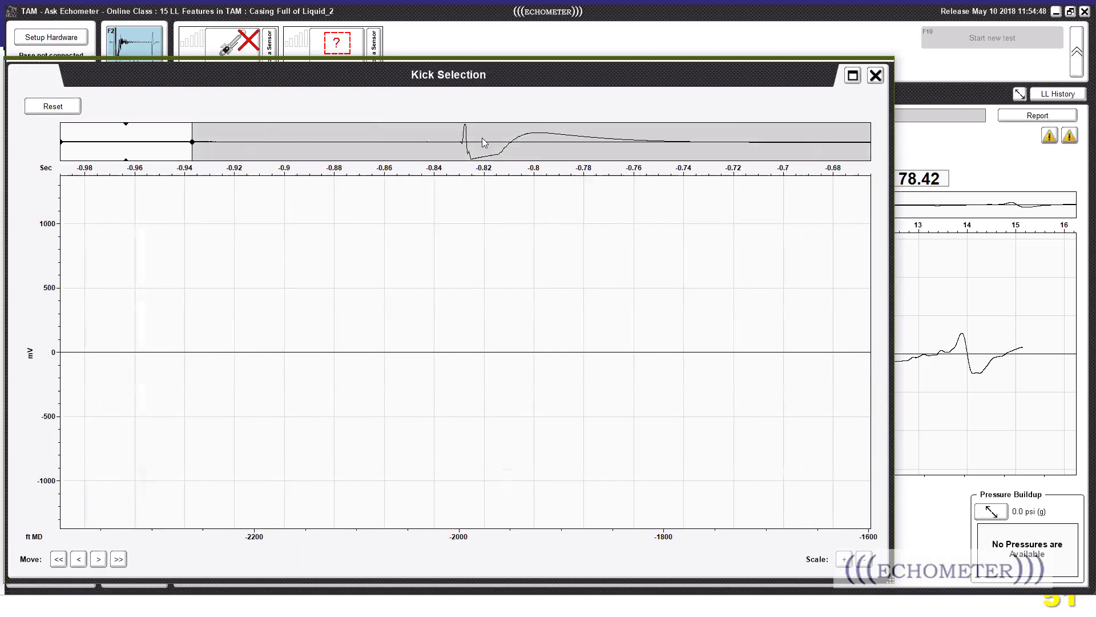
left_click(473, 141)
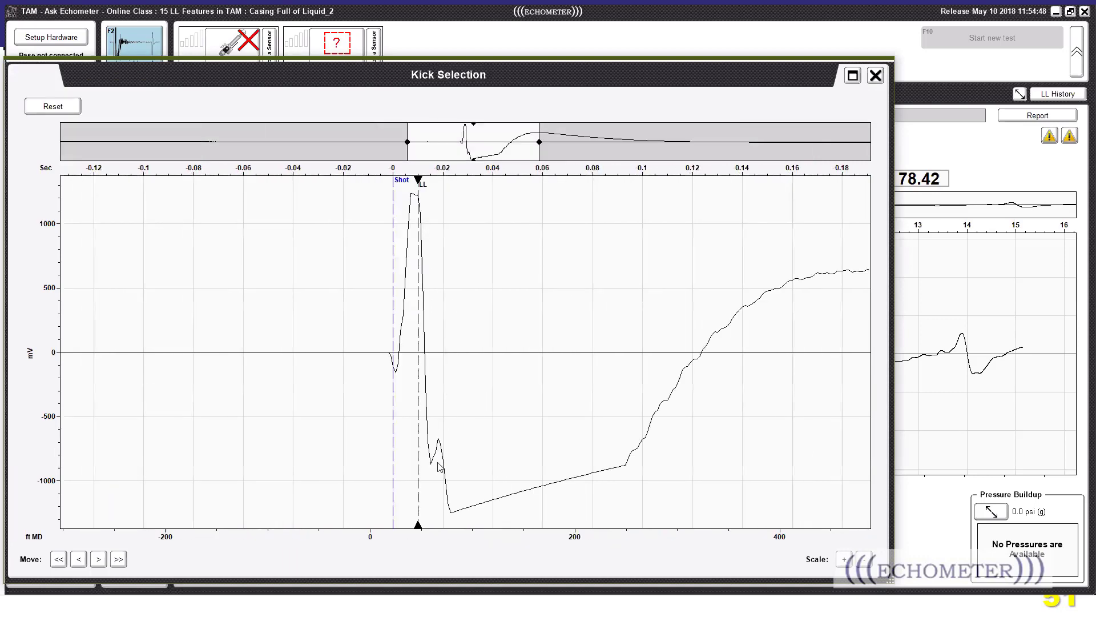
key("Escape")
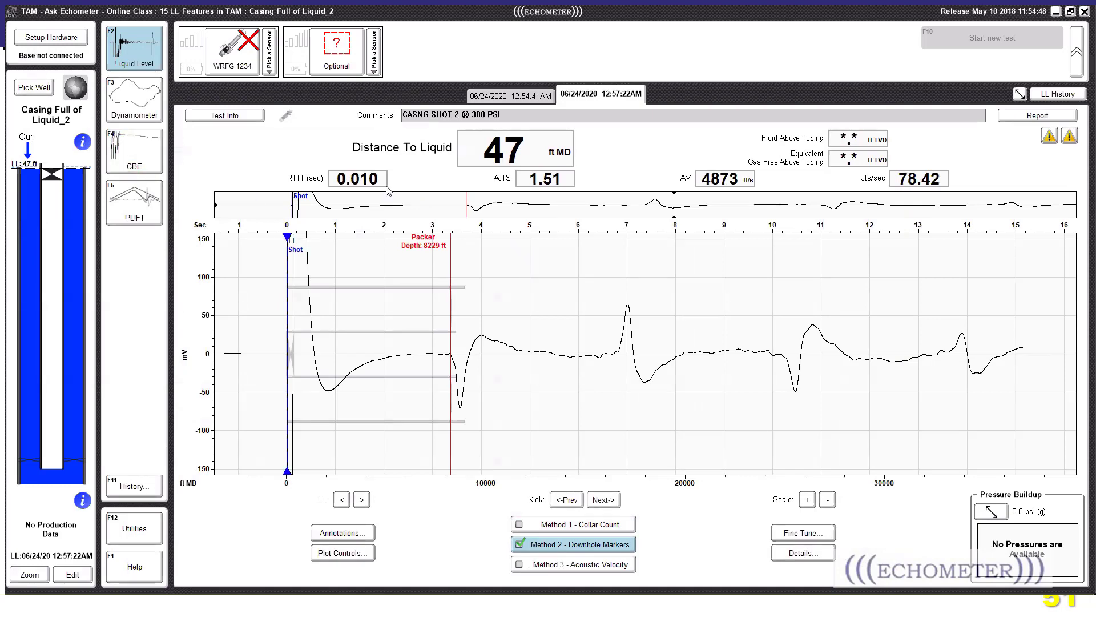
- Load the Low Pass Filter well from the 15 LL Features in TAM group
left_click(24, 87)
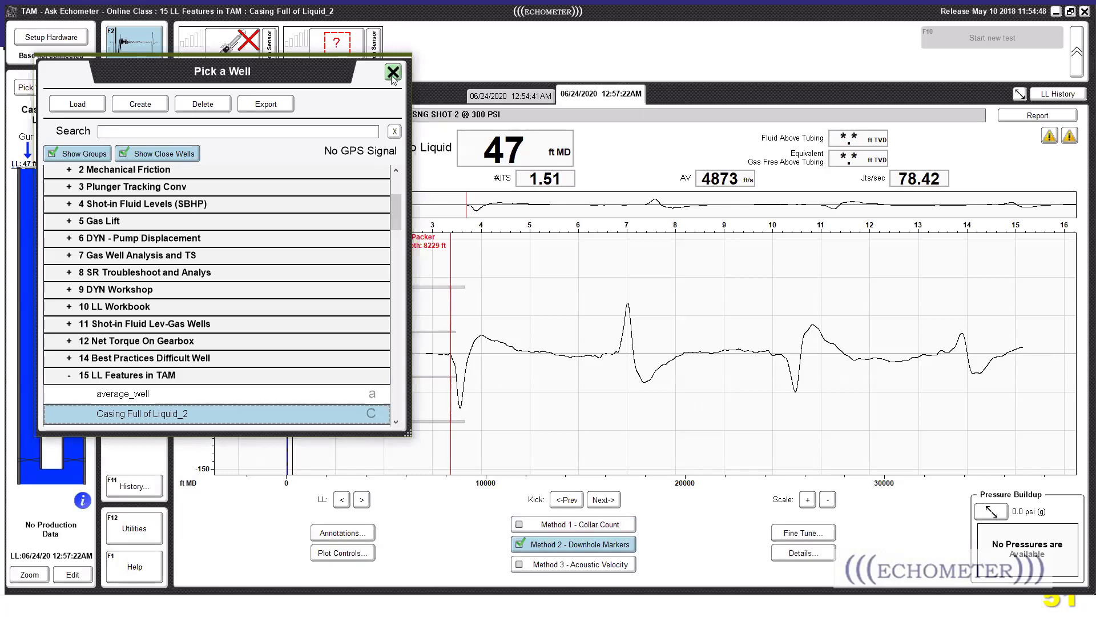
scroll(181, 412, "down", 6)
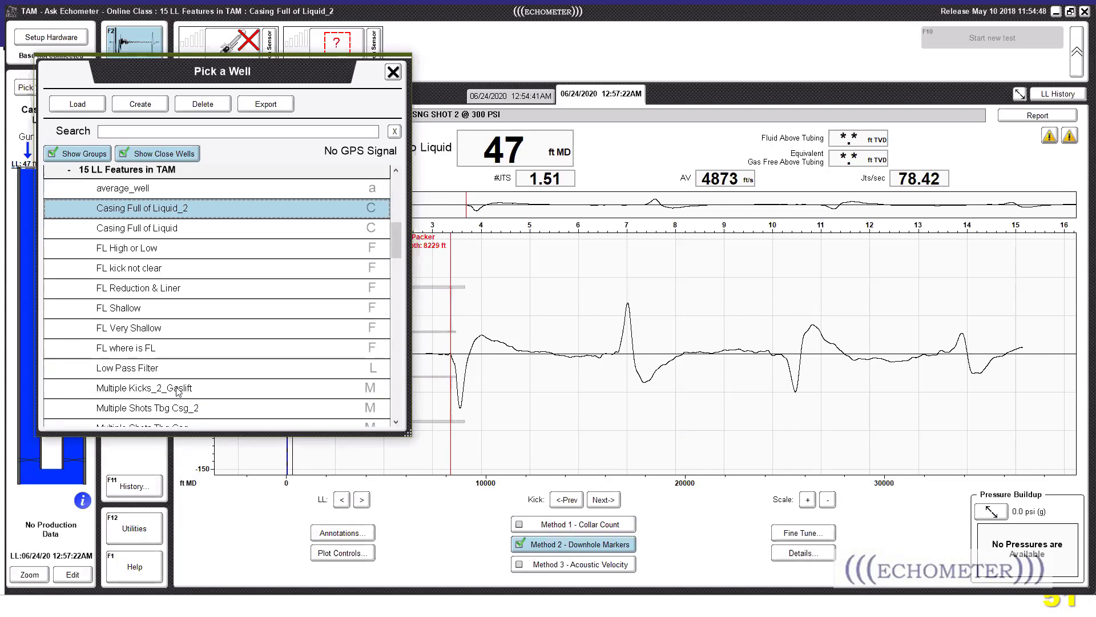
scroll(137, 339, "down", 3)
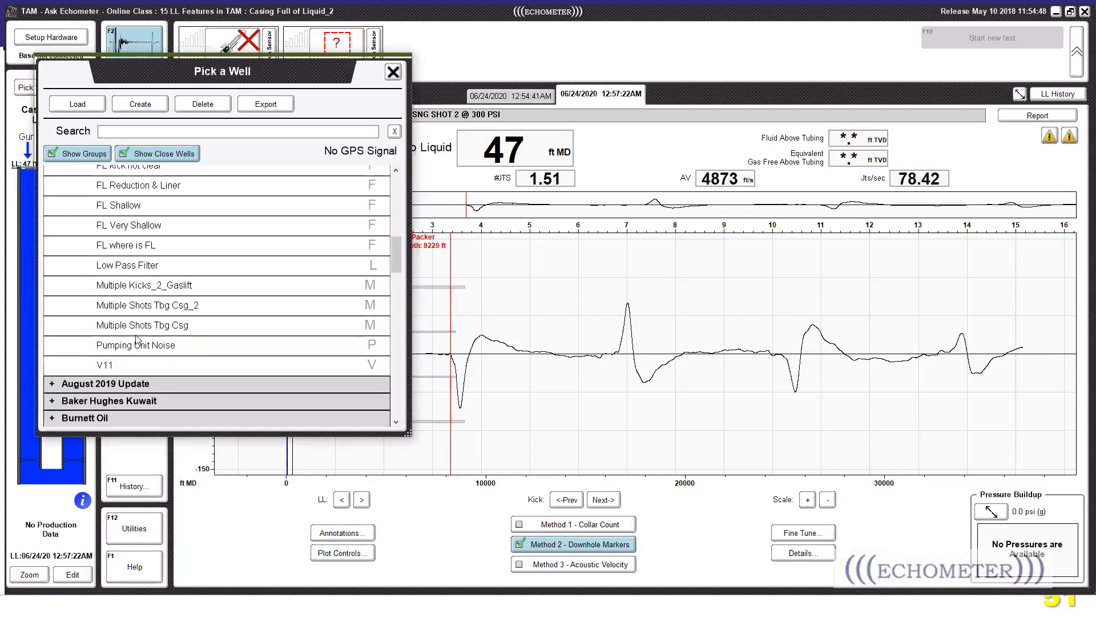
scroll(122, 280, "up", 1)
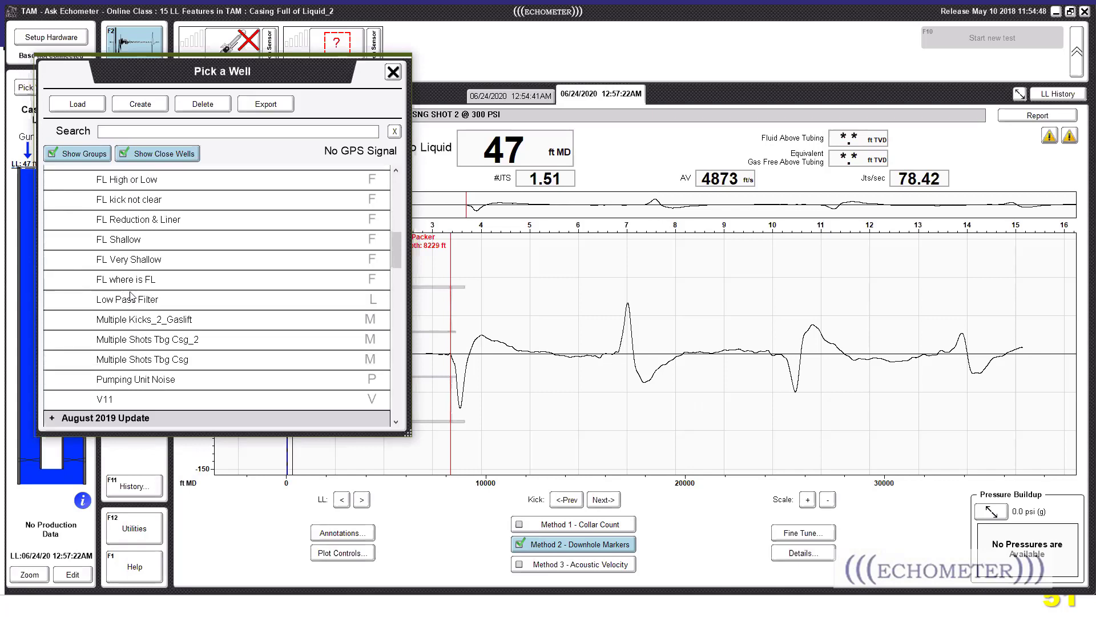
scroll(141, 302, "up", 1)
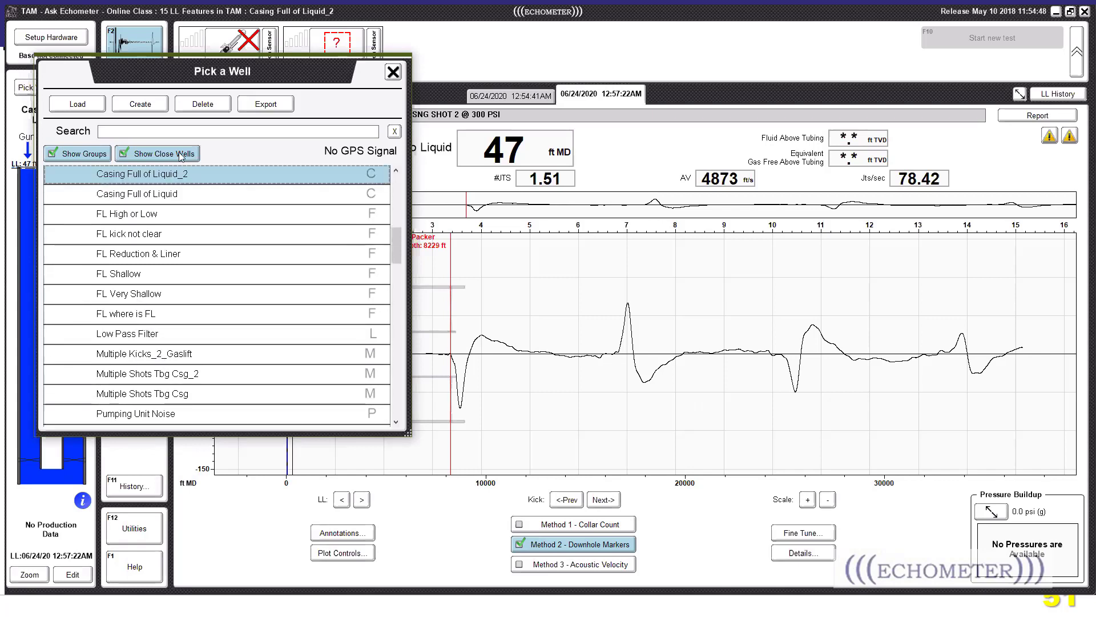
left_click(170, 132)
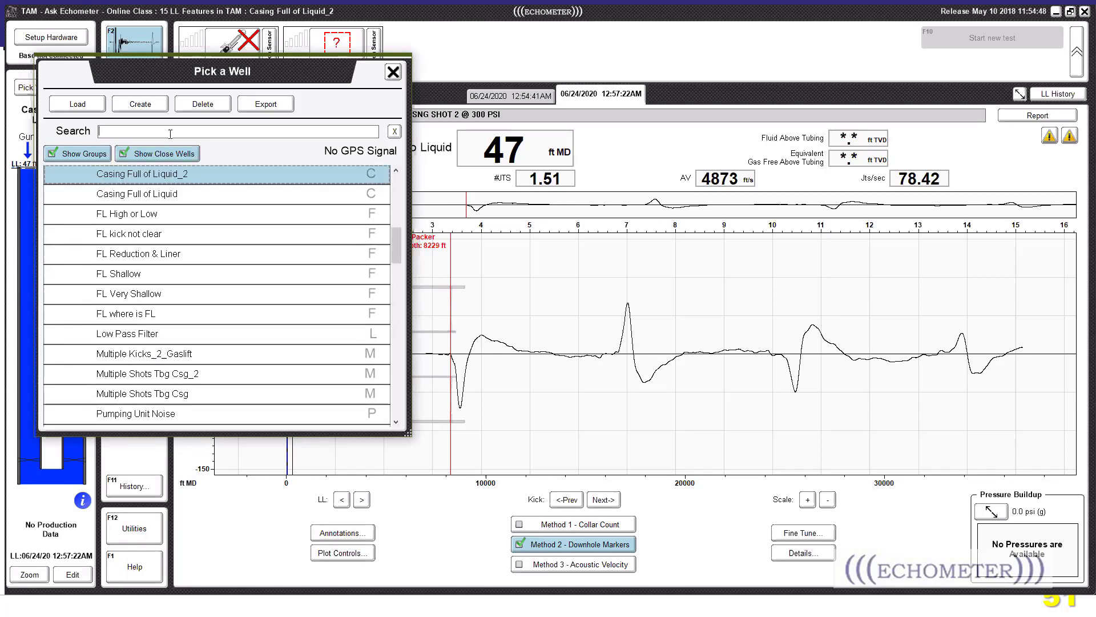
double_click(177, 334)
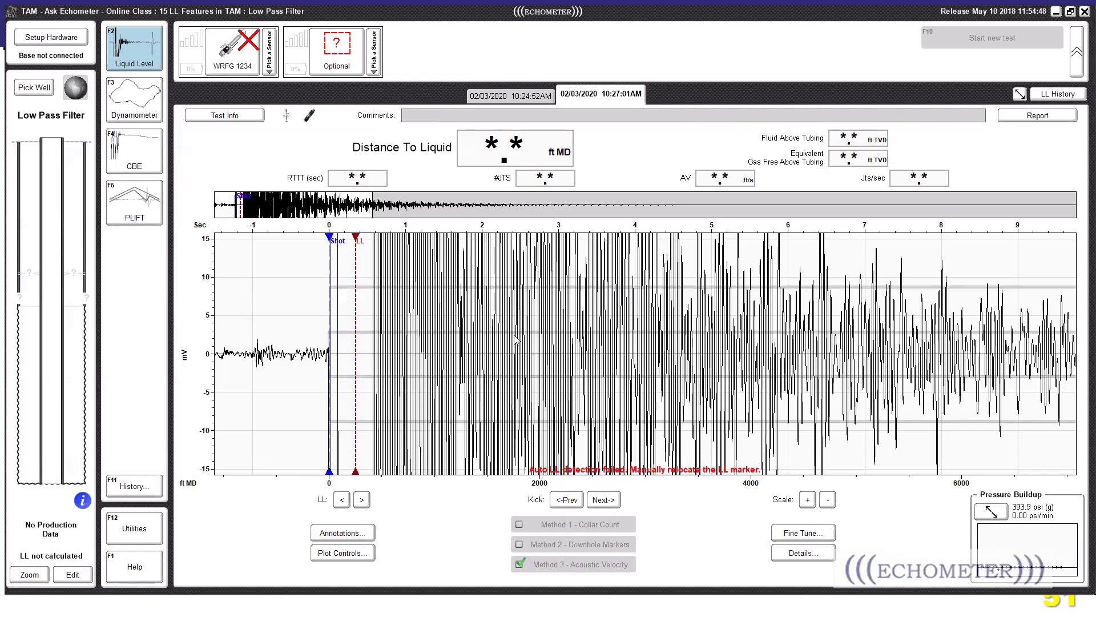
- Apply the low pass filter to the full 10:27:01AM trace and examine the repeated echoes at a finer amplitude scale
scroll(515, 340, "down", 2)
scroll(516, 340, "up", 2)
left_click_drag(1084, 223, 372, 224)
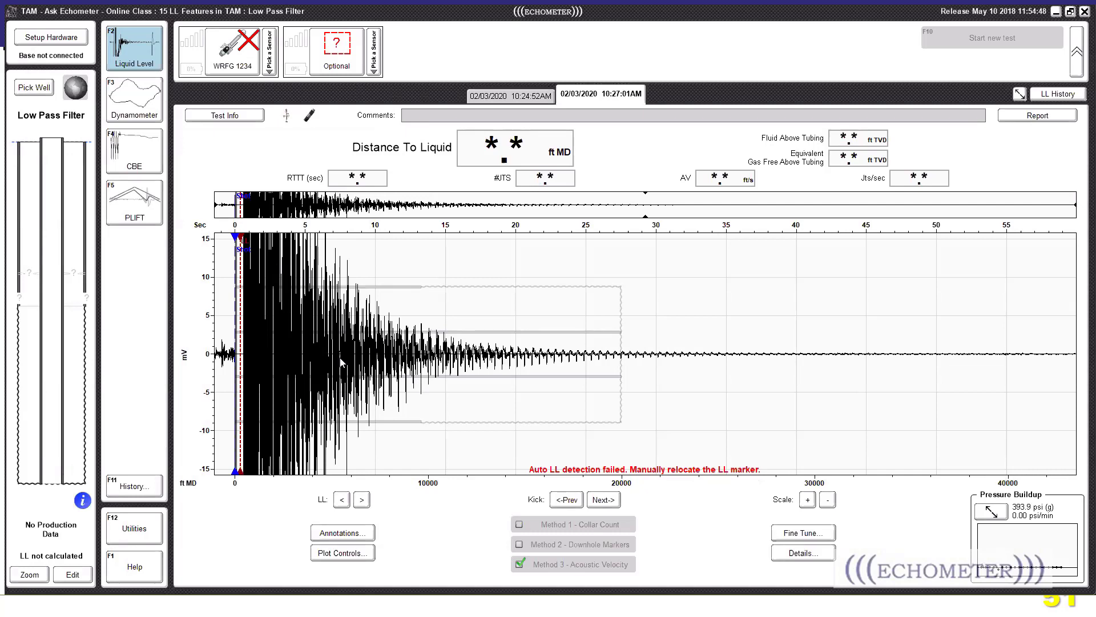
left_click(807, 532)
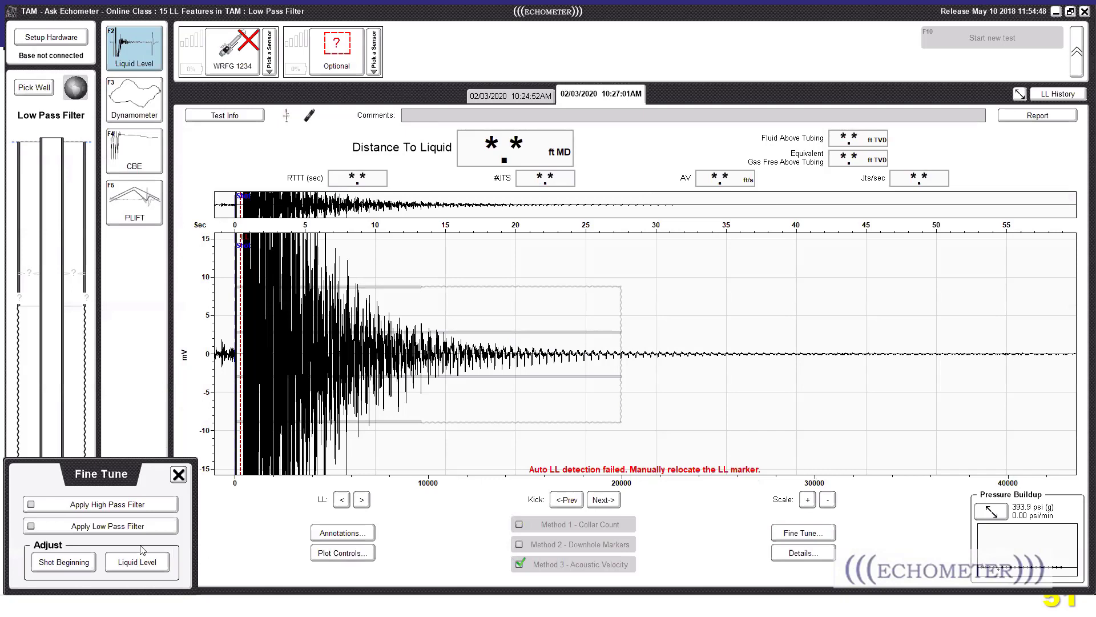
left_click(135, 527)
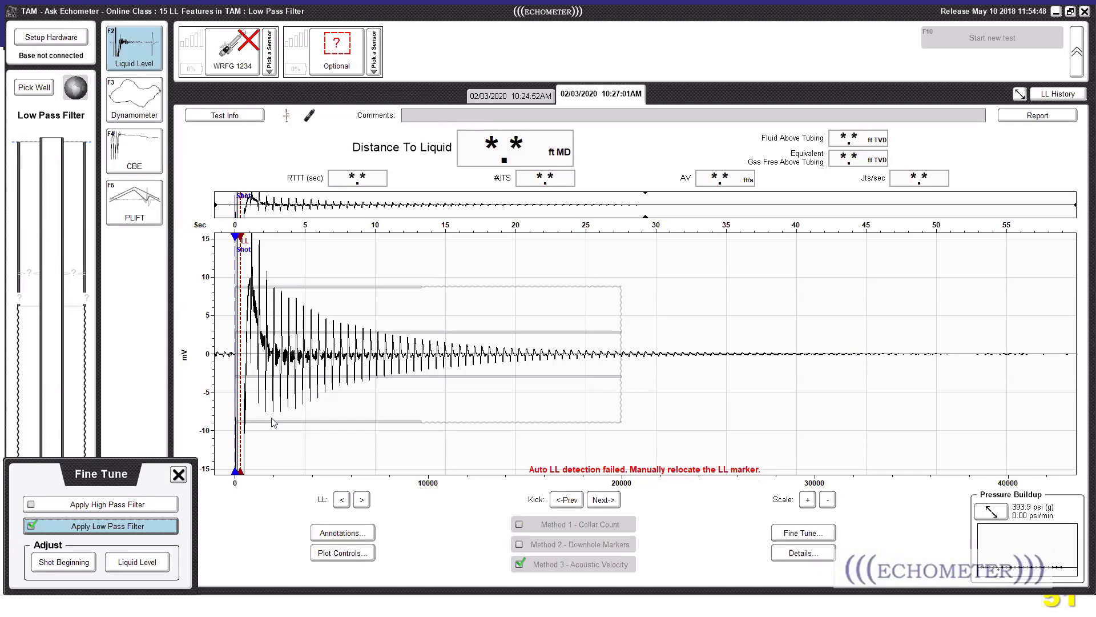
left_click(808, 500)
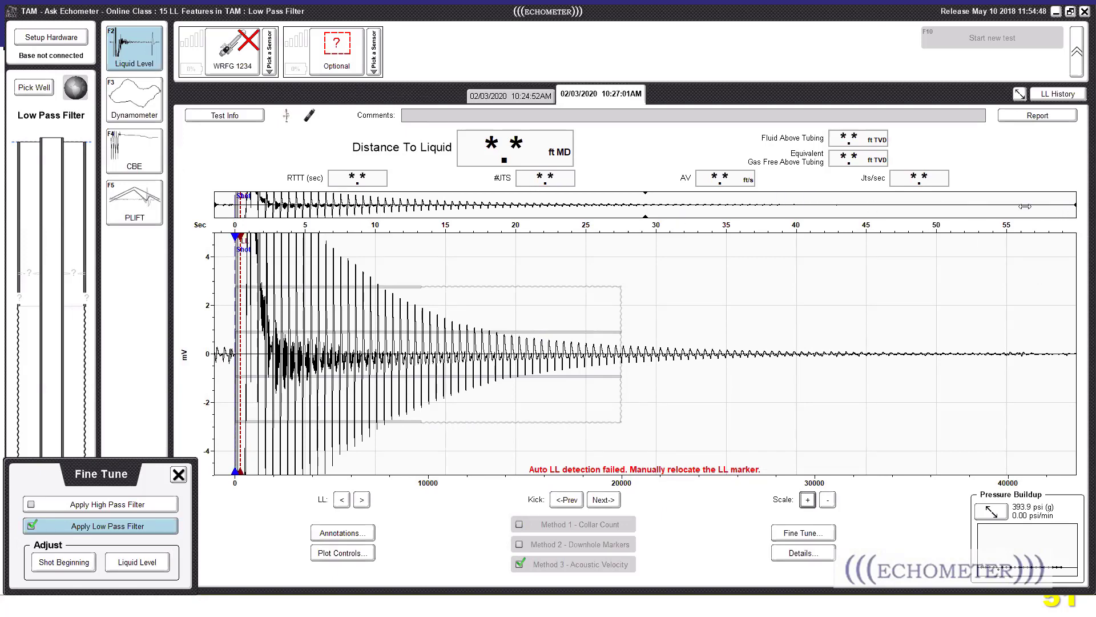
mouse_move(816, 225)
left_mouse_down()
mouse_move(728, 251)
mouse_move(643, 300)
mouse_move(611, 336)
left_mouse_up()
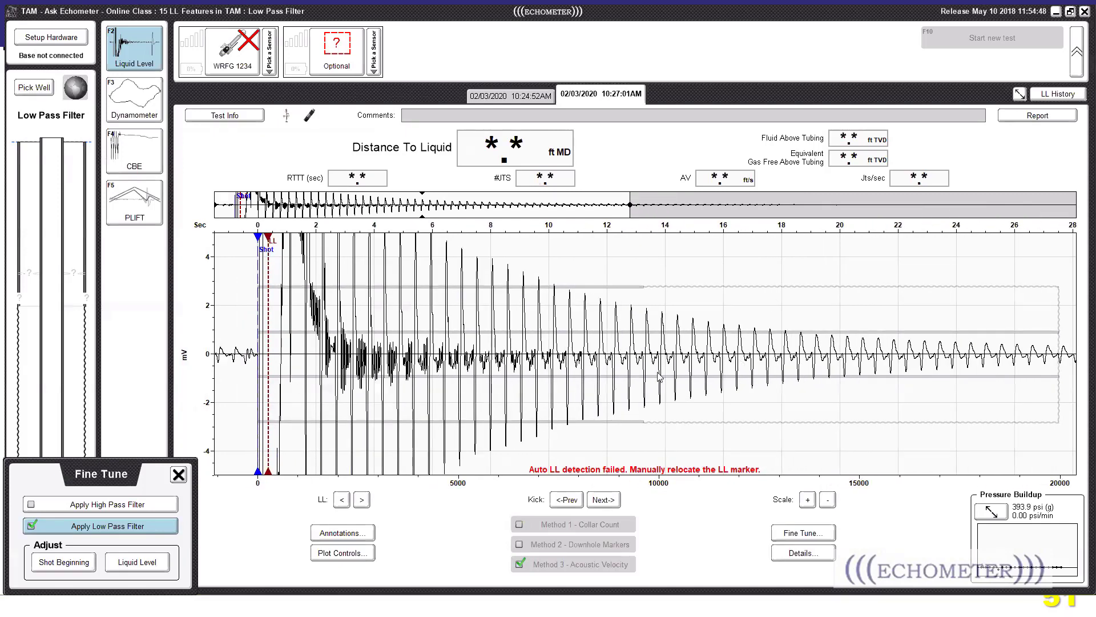
- Turn off the low pass filter and examine the first 5.5 seconds of the raw trace at the 150 mV scale
left_click(142, 527)
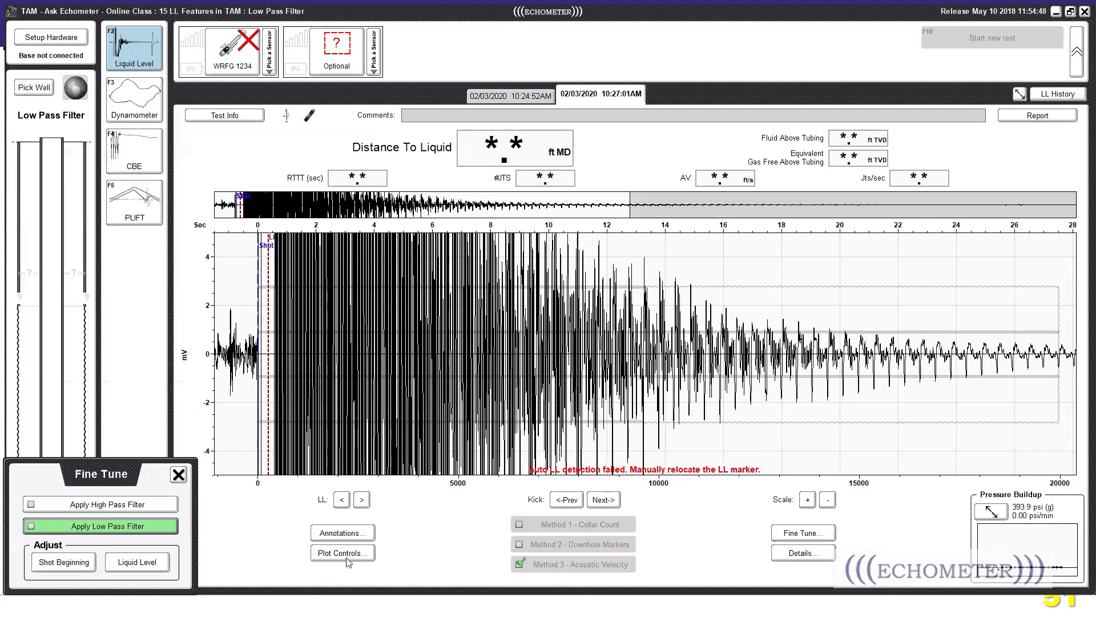
left_click(828, 500)
left_click(829, 501)
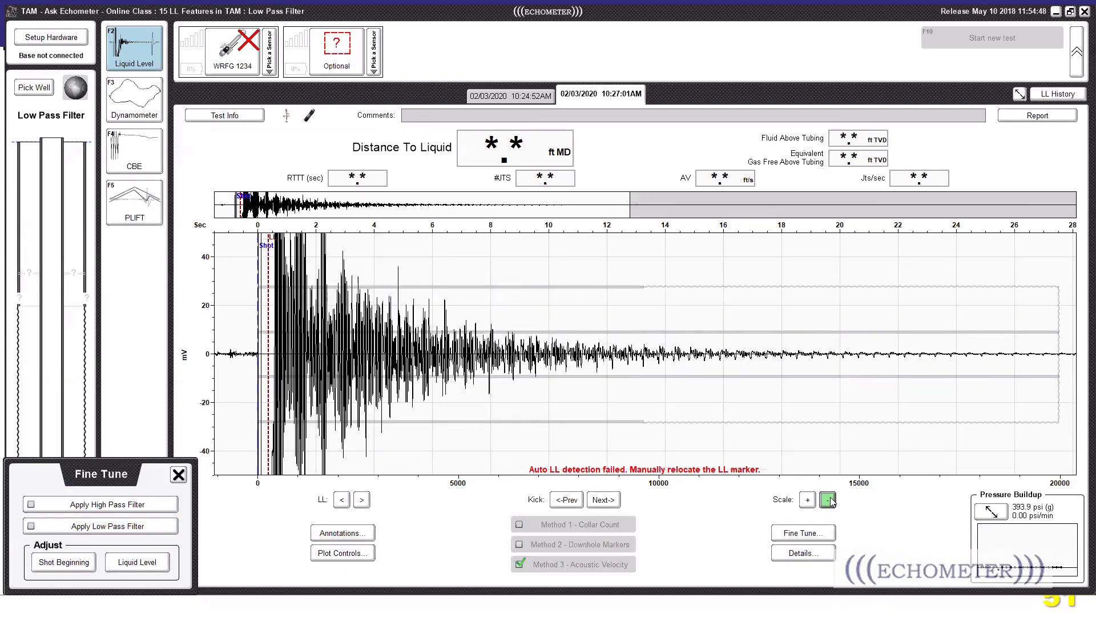
left_click(829, 500)
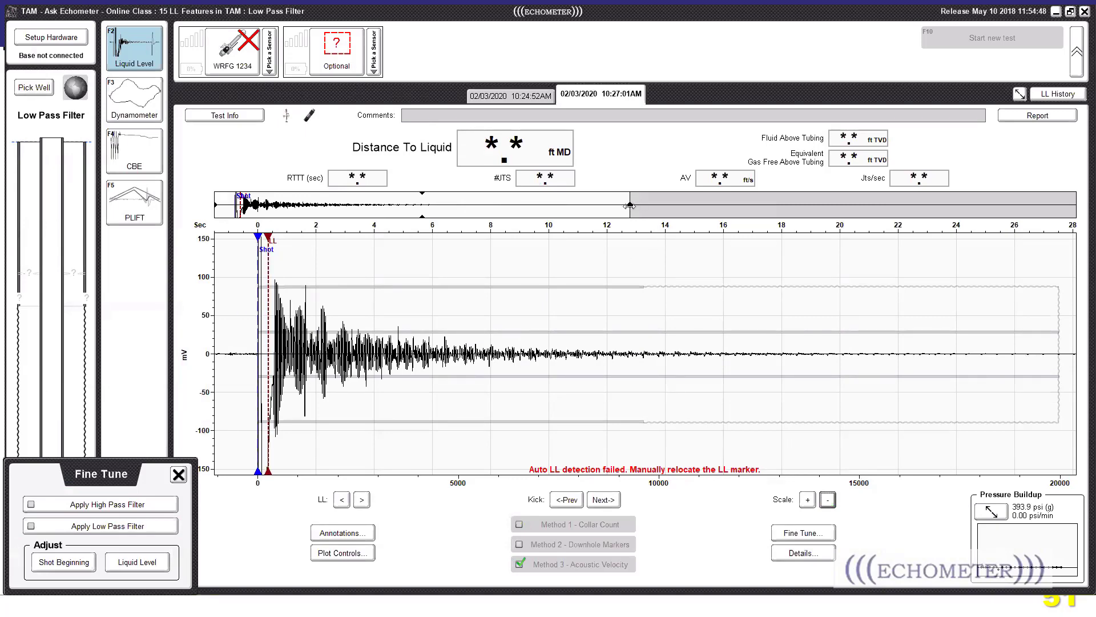
left_click_drag(475, 219, 313, 223)
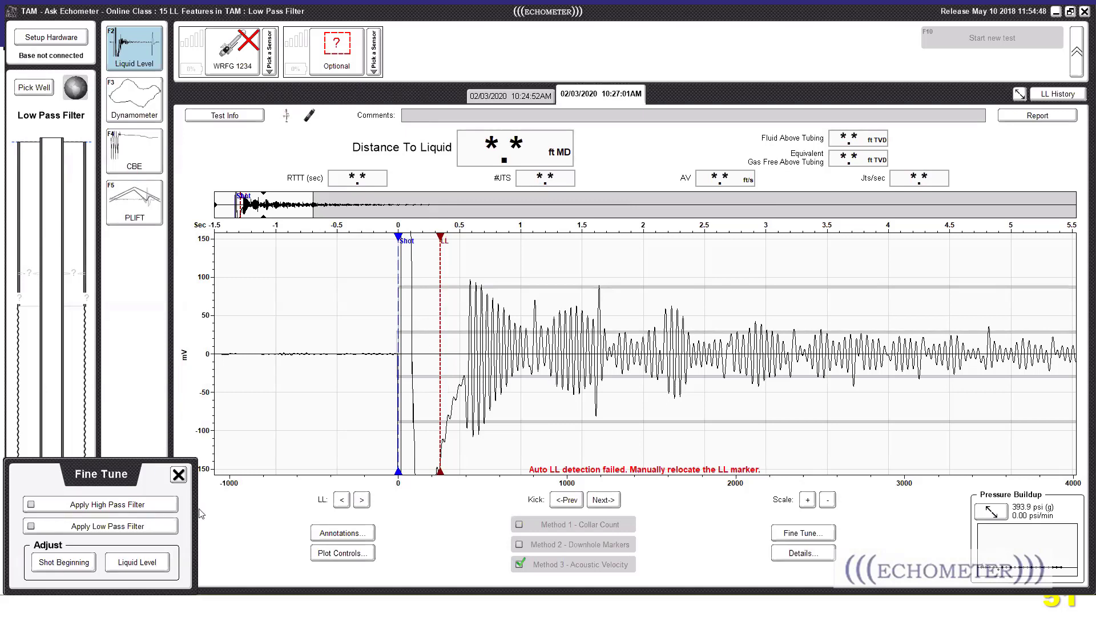
- Reapply the low pass filter, move the liquid level marker to 0.564 sec, and compare the filtered and unfiltered traces
left_click(118, 528)
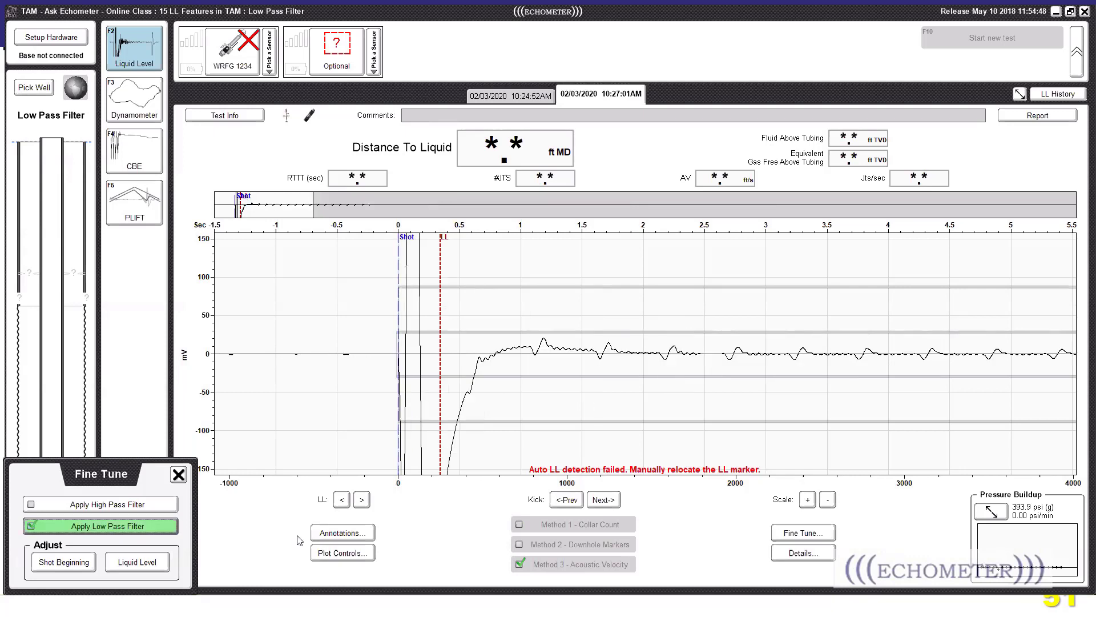
left_click_drag(439, 438, 467, 438)
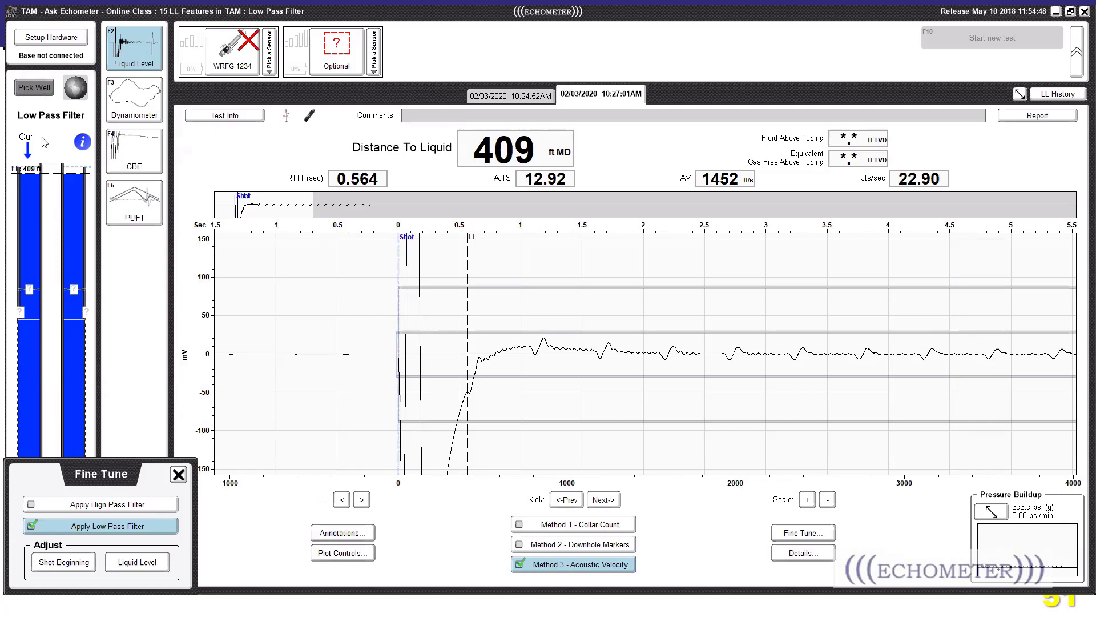
left_click(161, 529)
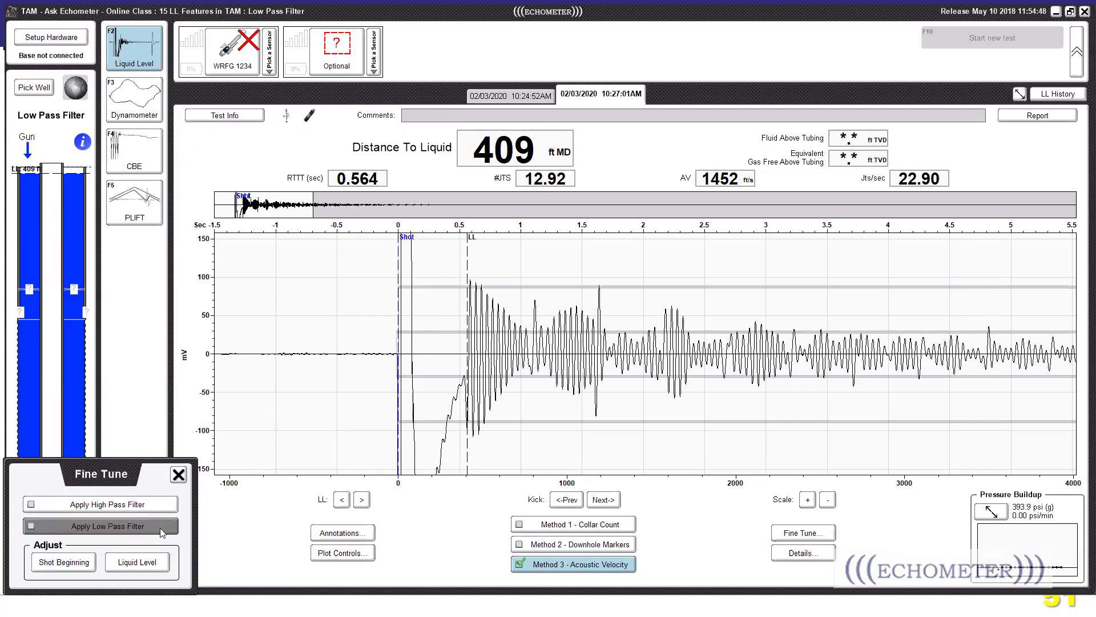
left_click(161, 529)
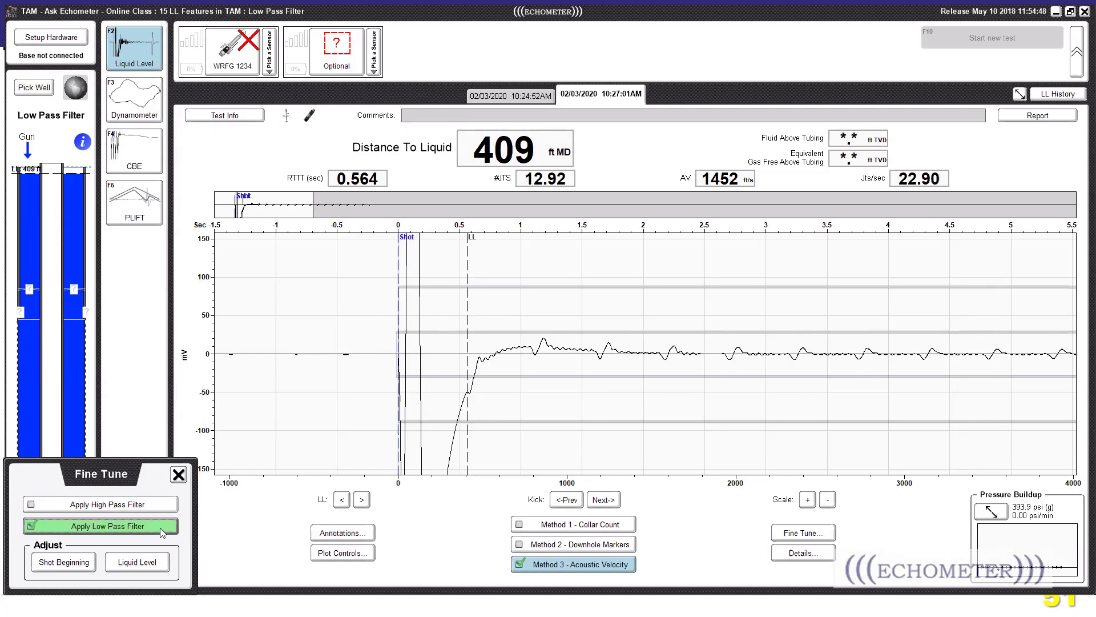
- Load the Multiple Shots Tbg Csg well from the 15 LL Features in TAM group
left_click(37, 92)
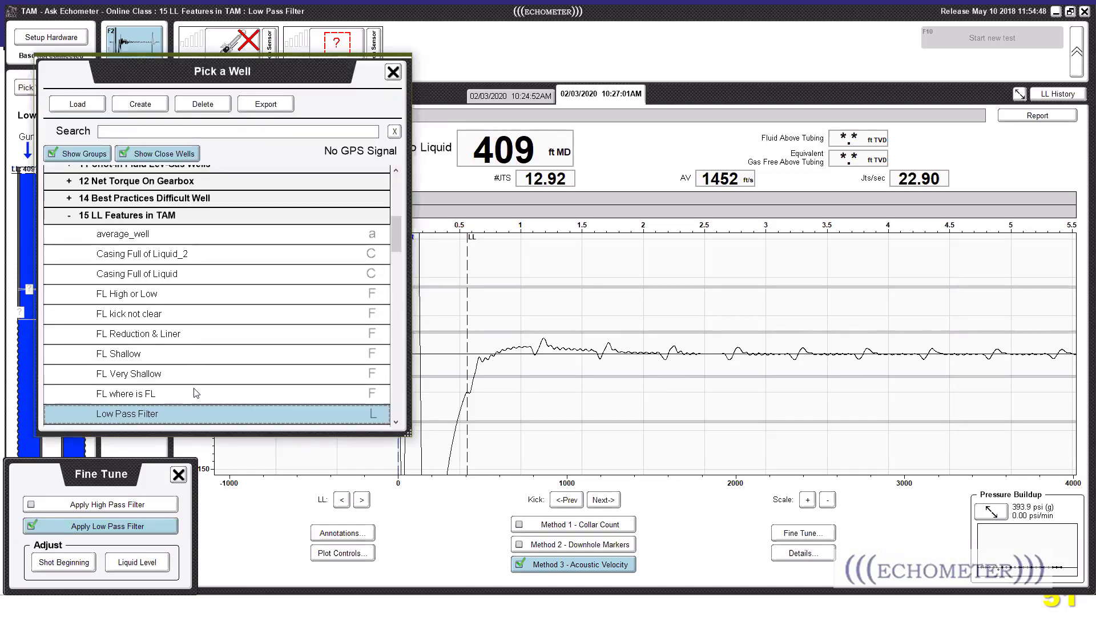
scroll(196, 393, "down", 1)
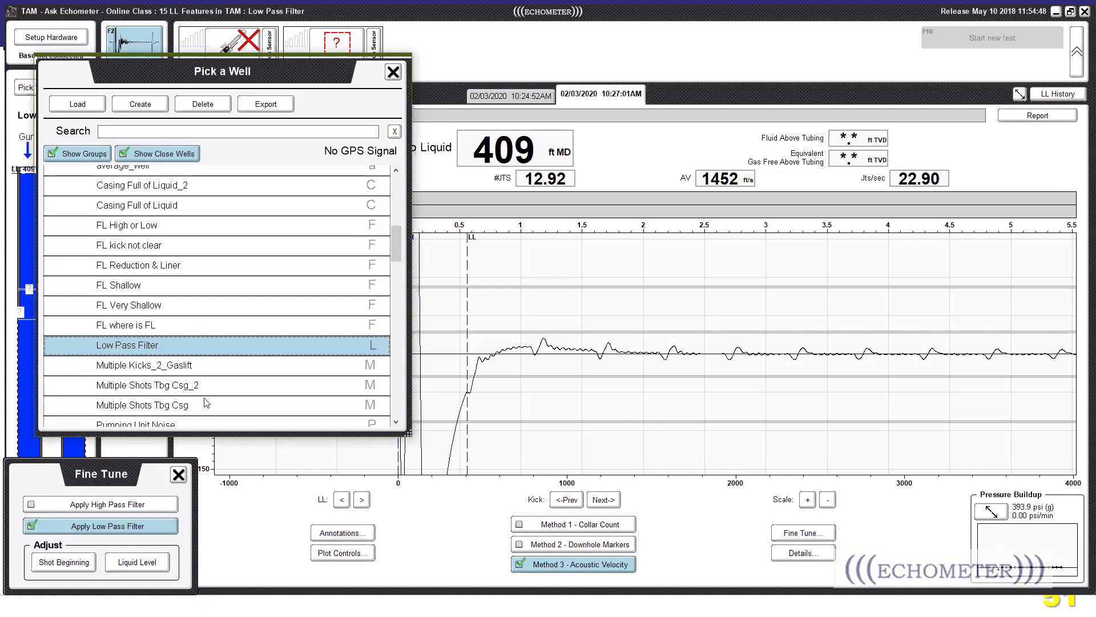
scroll(204, 399, "down", 1)
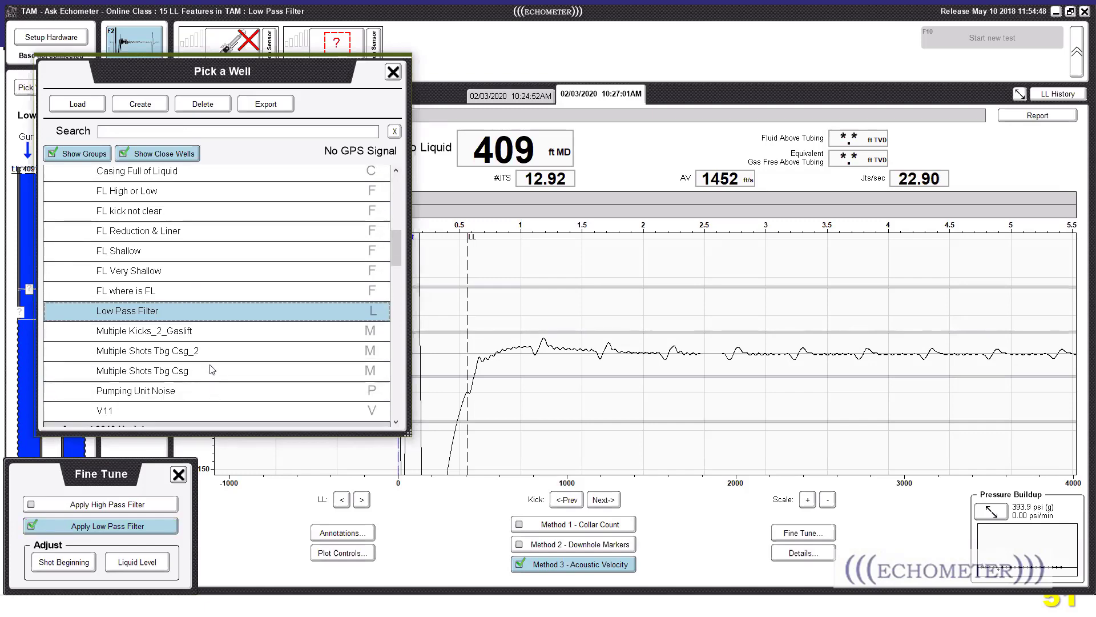
double_click(212, 372)
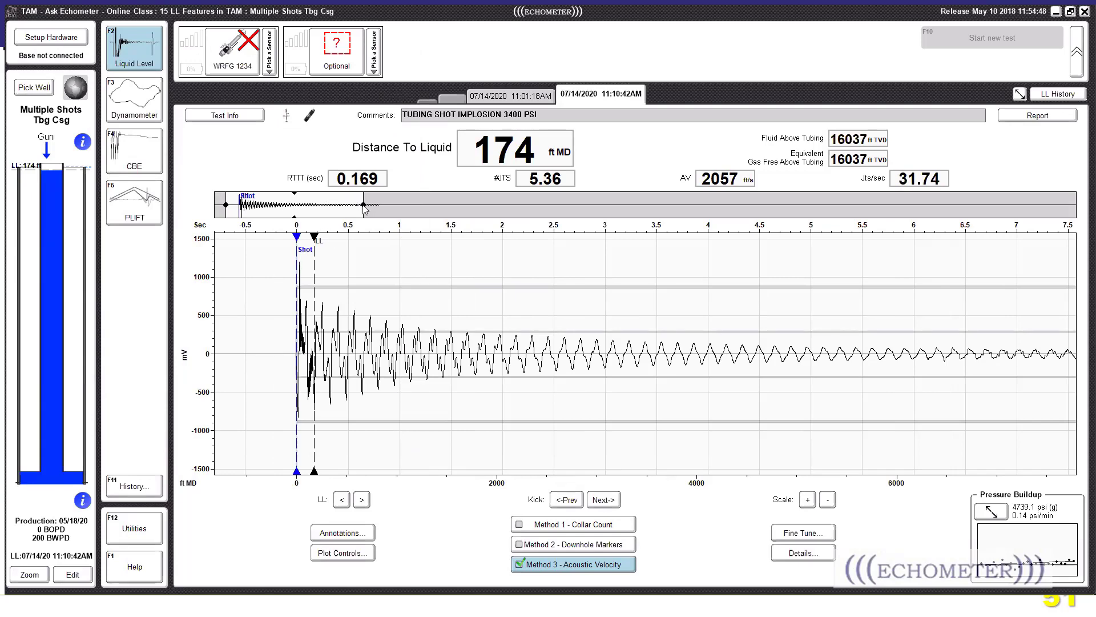
- Inspect the 11:10:42AM tubing shot and move its liquid level marker to 0.165 sec
scroll(691, 226, "down", 3)
scroll(523, 403, "up", 5)
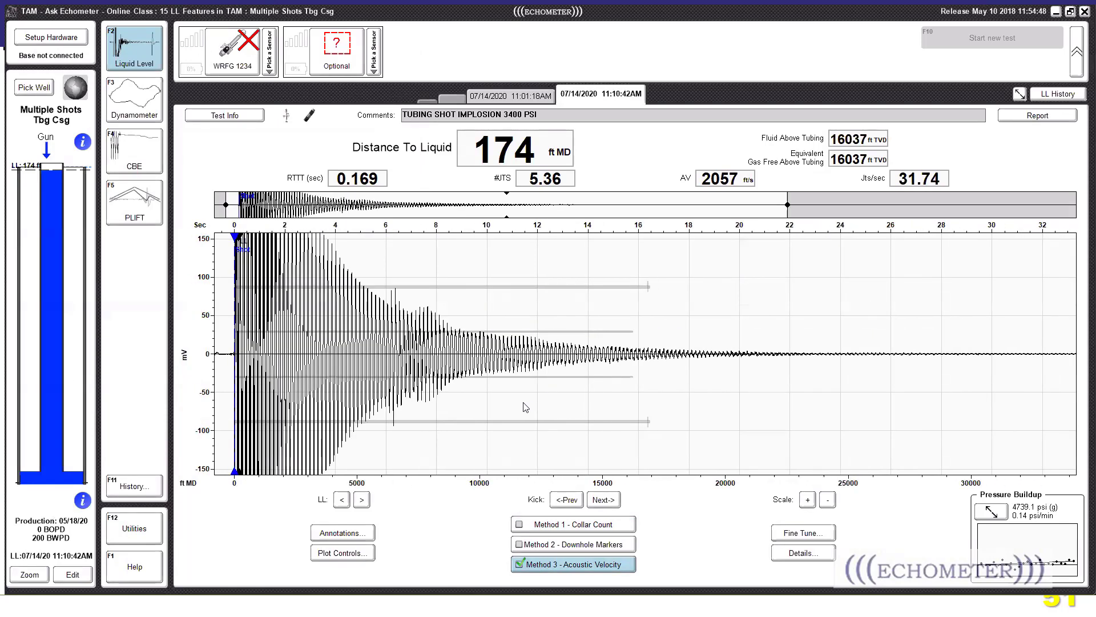
scroll(351, 358, "down", 5)
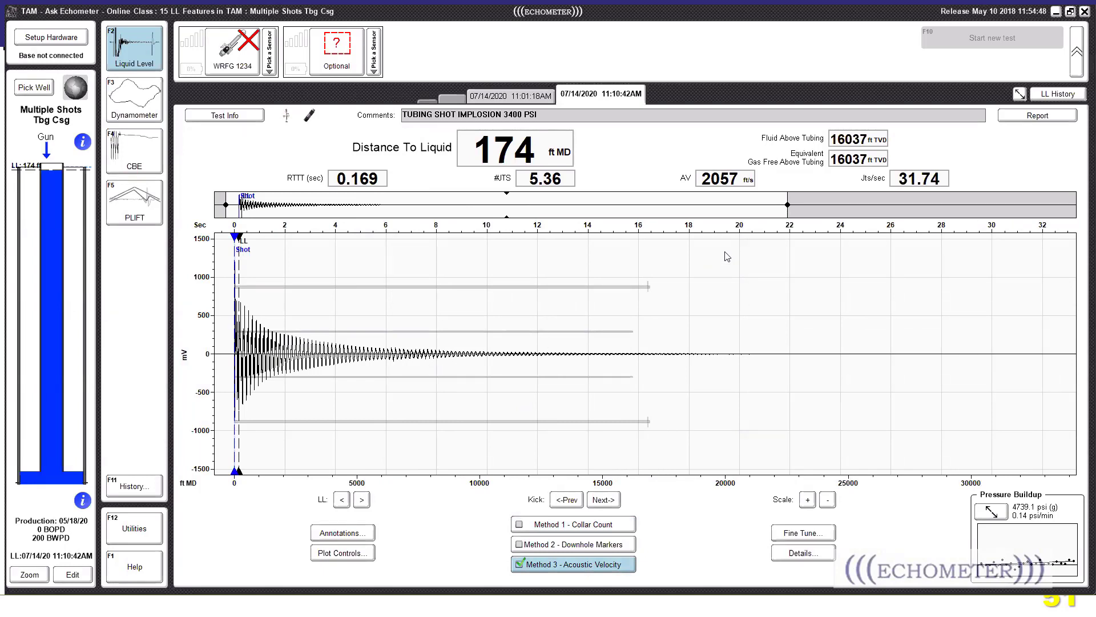
left_click_drag(788, 205, 278, 202)
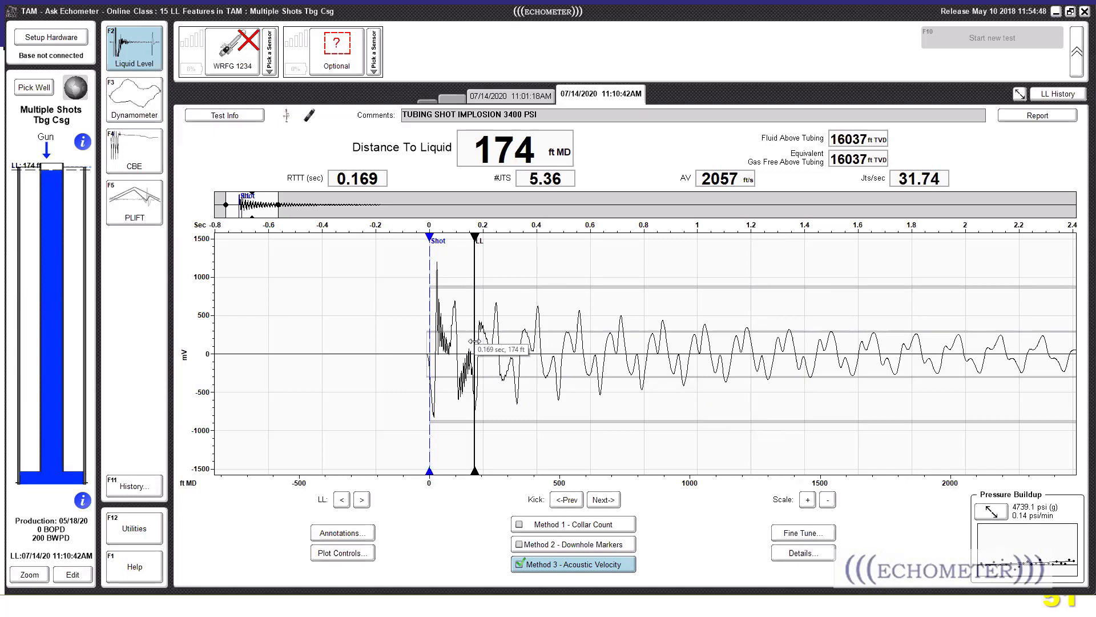
left_click_drag(474, 334, 473, 341)
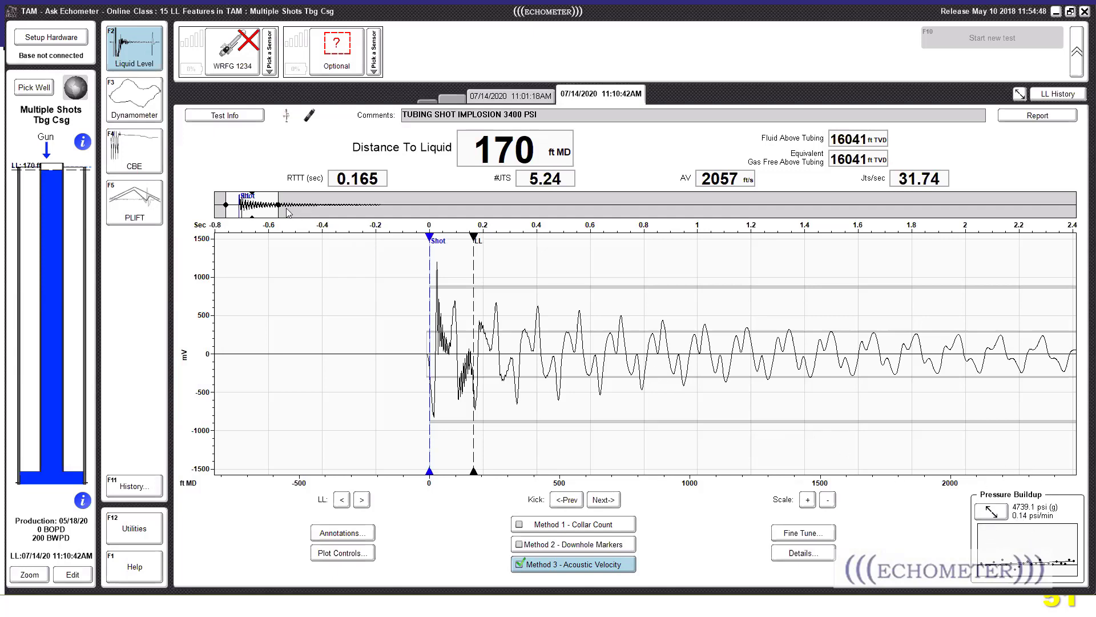
- Apply the low pass filter to the 11:10:42AM tubing shot and examine its echoes at the 150 mV amplitude scale
mouse_move(424, 217)
left_mouse_down()
mouse_move(779, 257)
mouse_move(626, 254)
mouse_move(543, 274)
left_mouse_up()
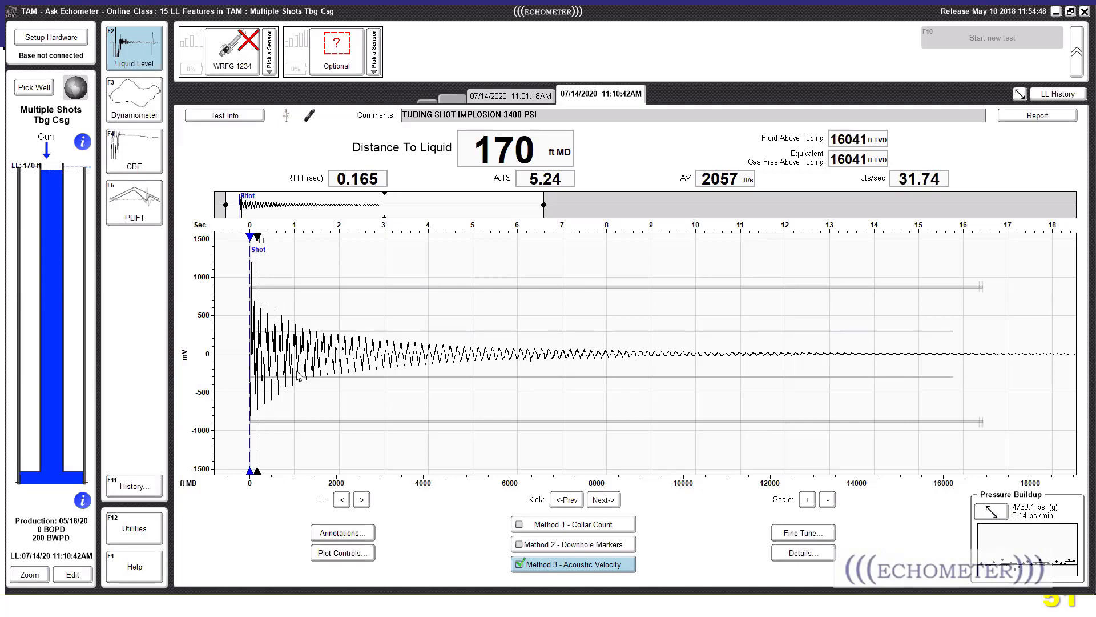
left_click(803, 533)
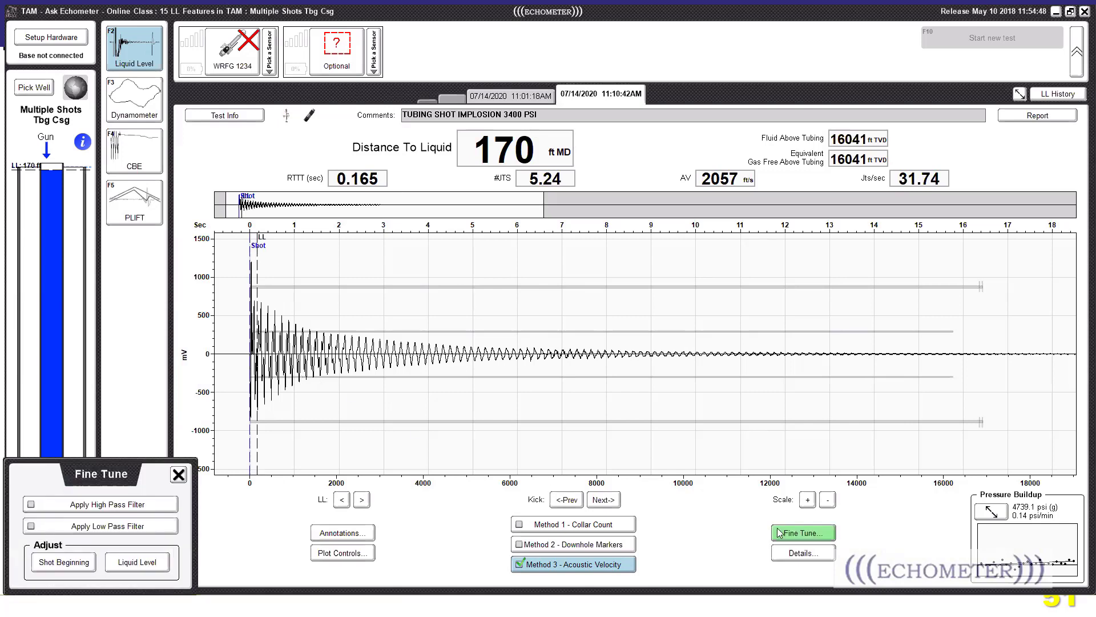
left_click(157, 525)
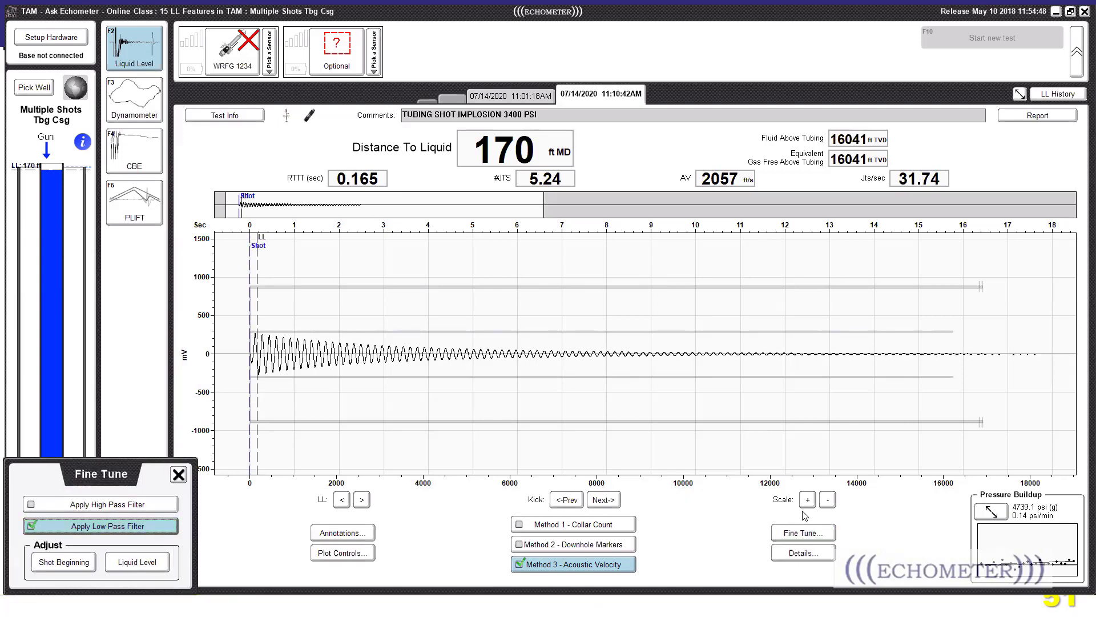
left_click(828, 500)
left_click(828, 500)
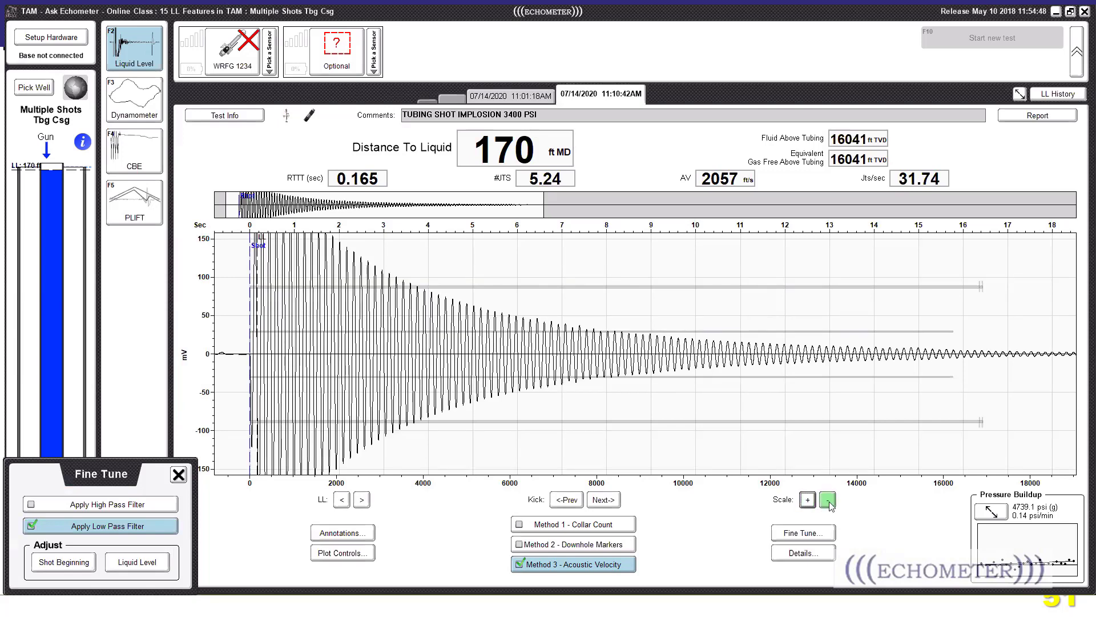
- Reduce the 11:10:42AM shot's amplitude scale to about 400 mV, remove the low pass filter, and narrow the displayed time range to about 12 sec
left_click(828, 500)
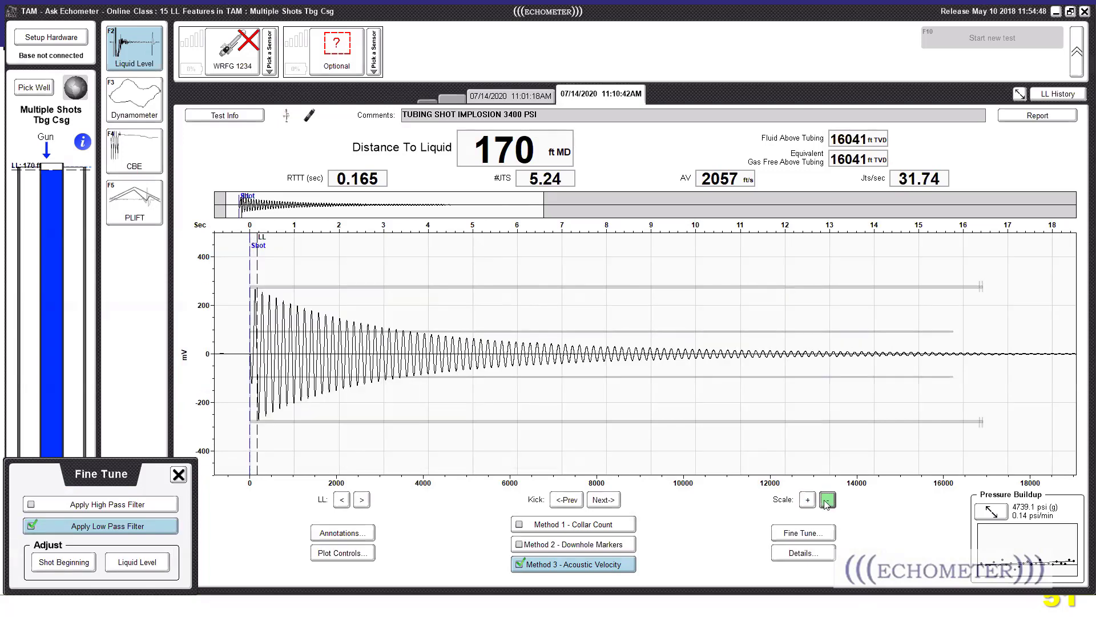
left_click(106, 527)
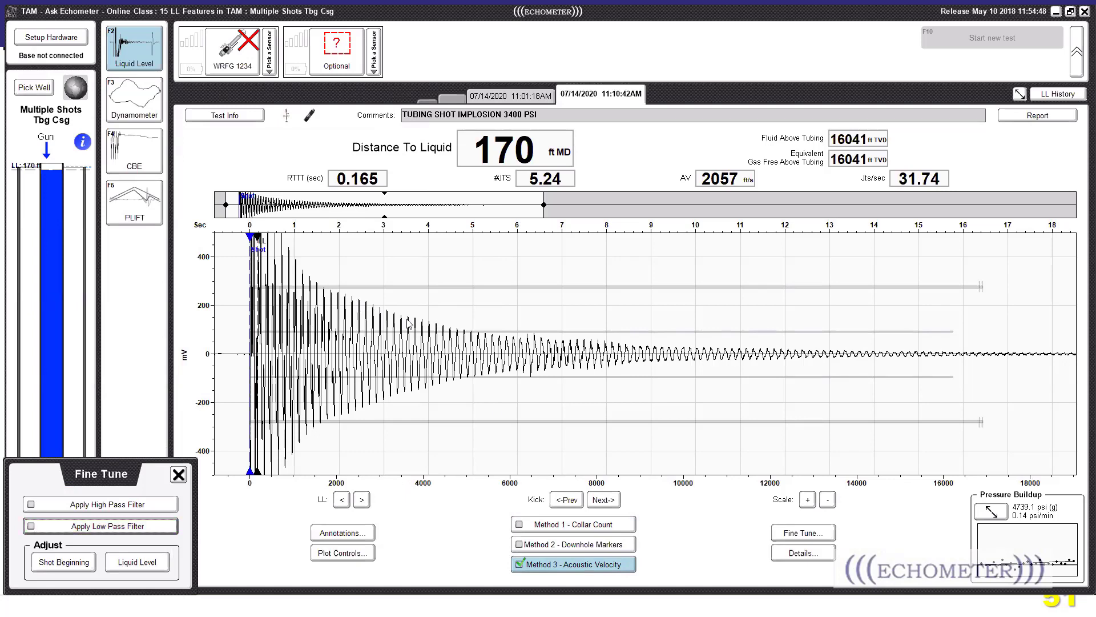
left_click_drag(543, 204, 444, 204)
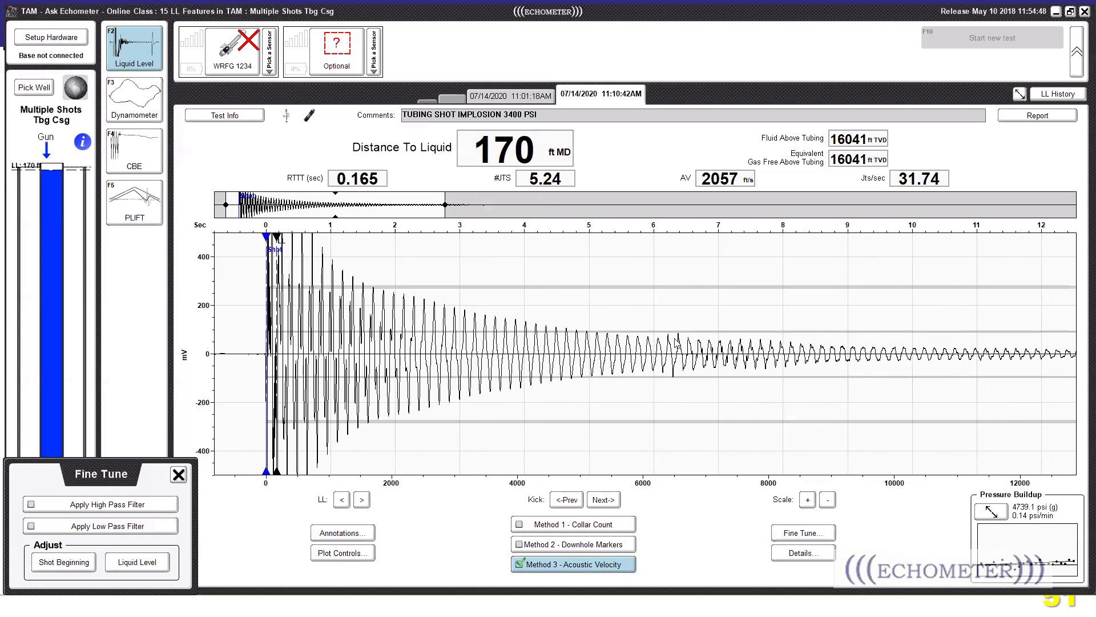
key("ctrl")
key("ctrl")
- Open the 11:01:18AM tubing shot without the low pass filter and narrow its displayed time range to about 18 sec
left_click(533, 101)
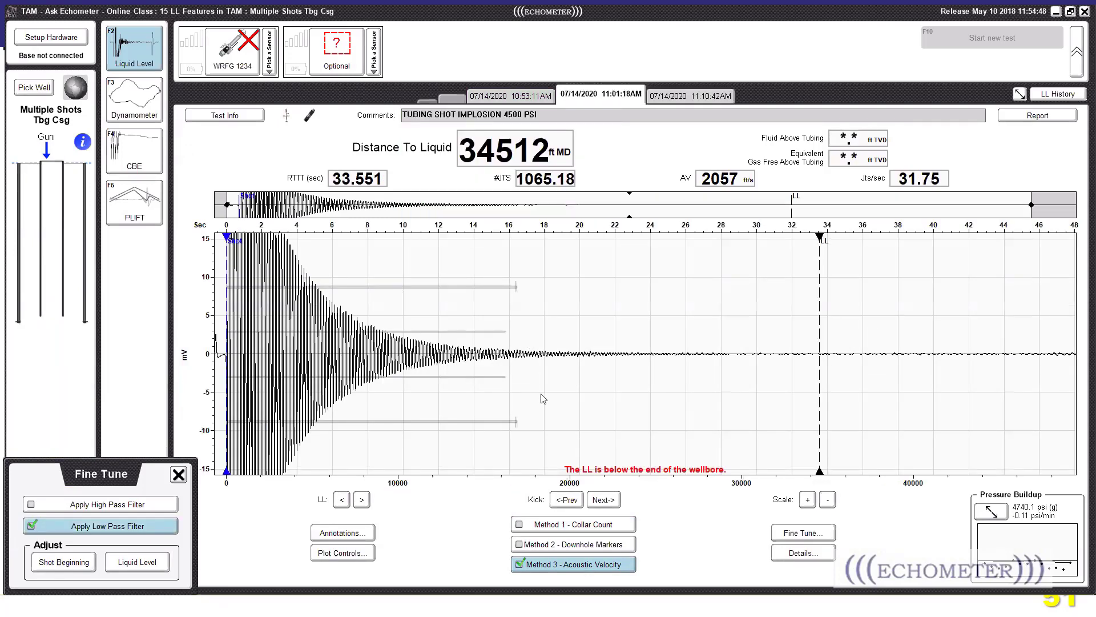
left_click(137, 530)
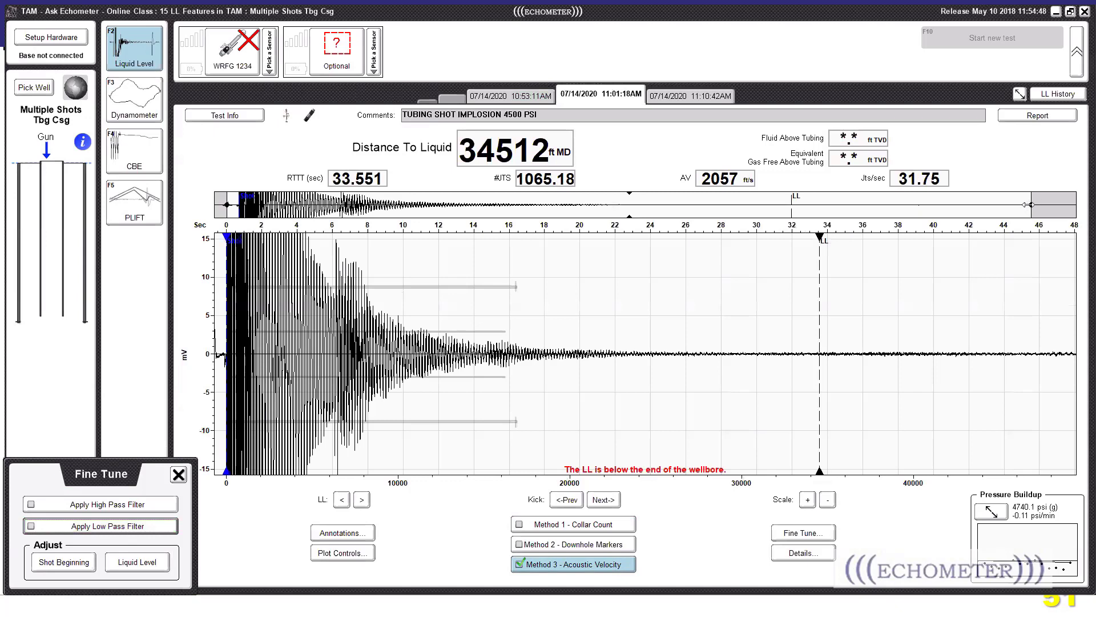
left_click_drag(1028, 205, 543, 205)
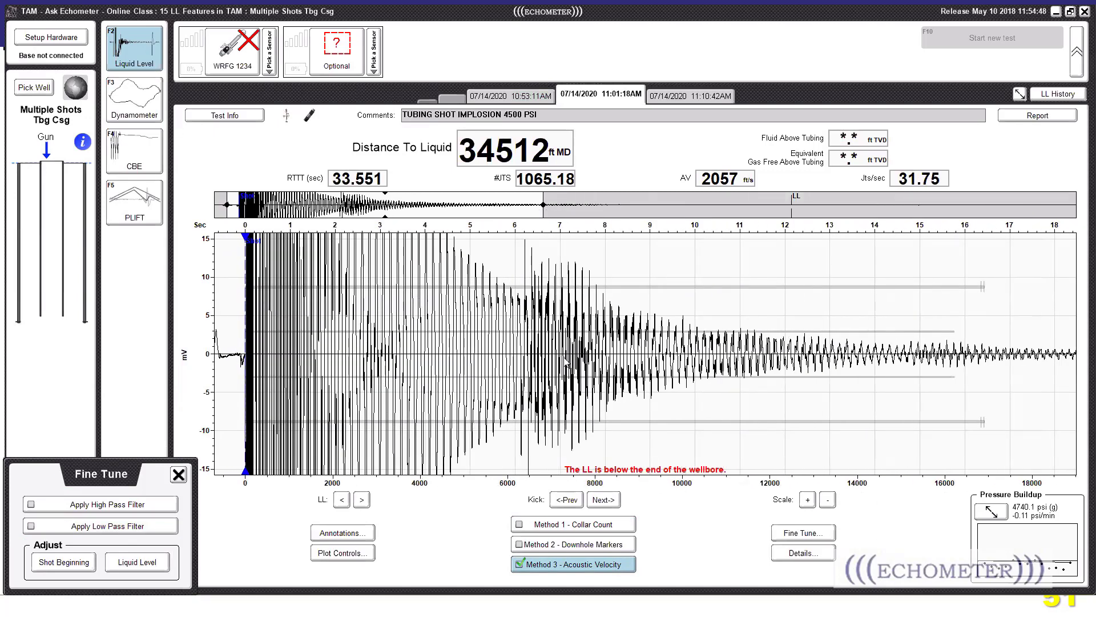
- Switch the 11:01:18AM shot to the 40 mV amplitude scale and move its liquid level marker to 6.133 sec
left_click(827, 499)
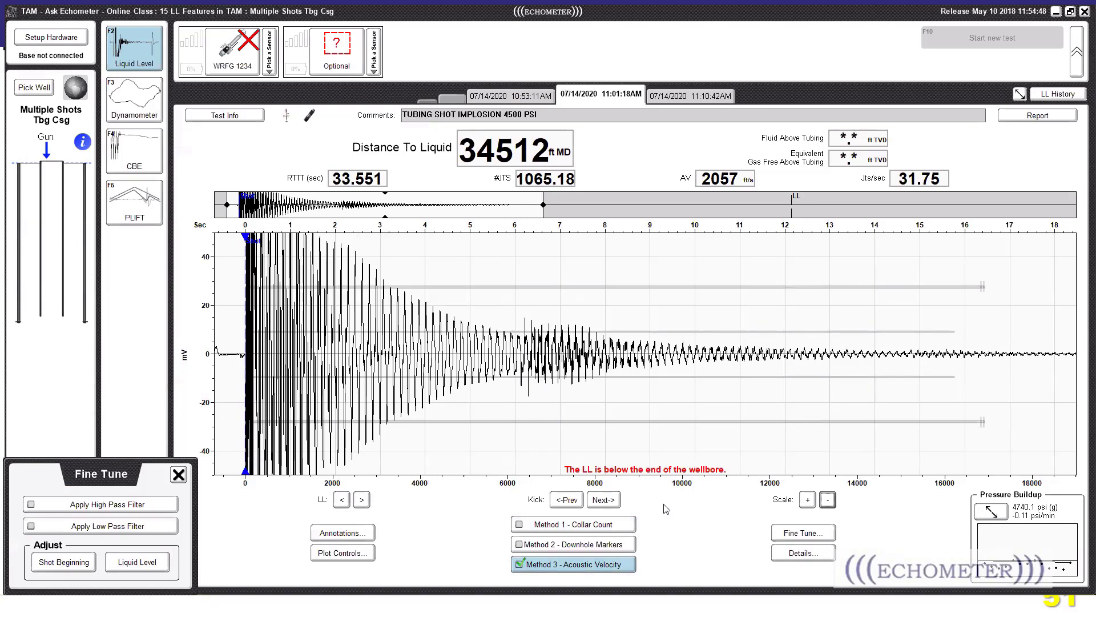
left_click(567, 500)
left_click_drag(633, 375, 522, 412)
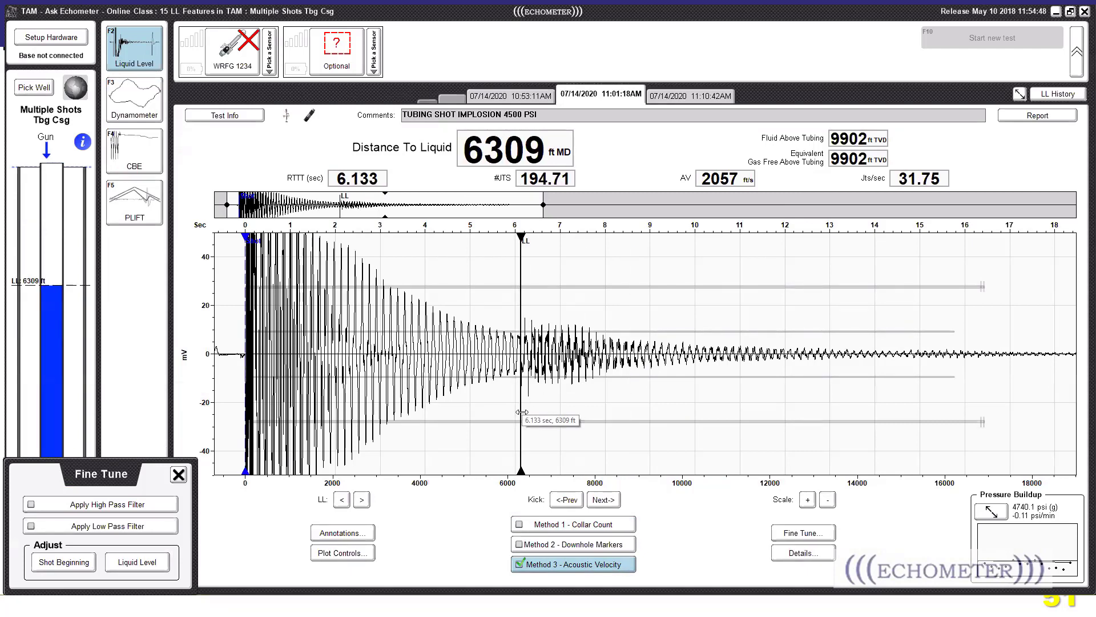
- Examine the beginning of the 11:01:18AM shot in the Shot Selection window
left_click(797, 537)
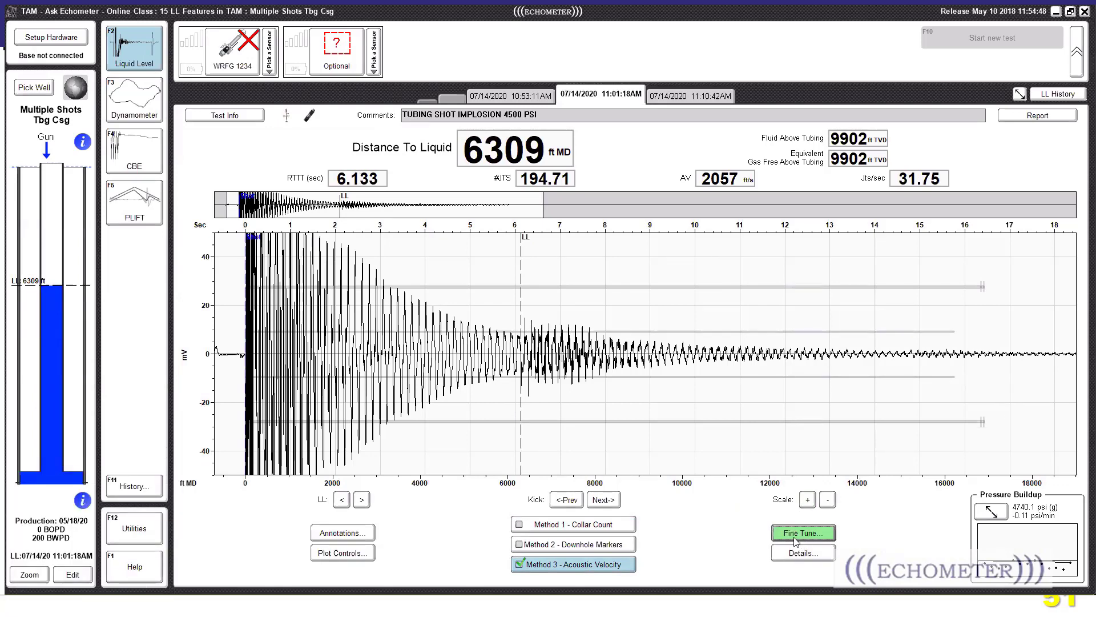
left_click(799, 534)
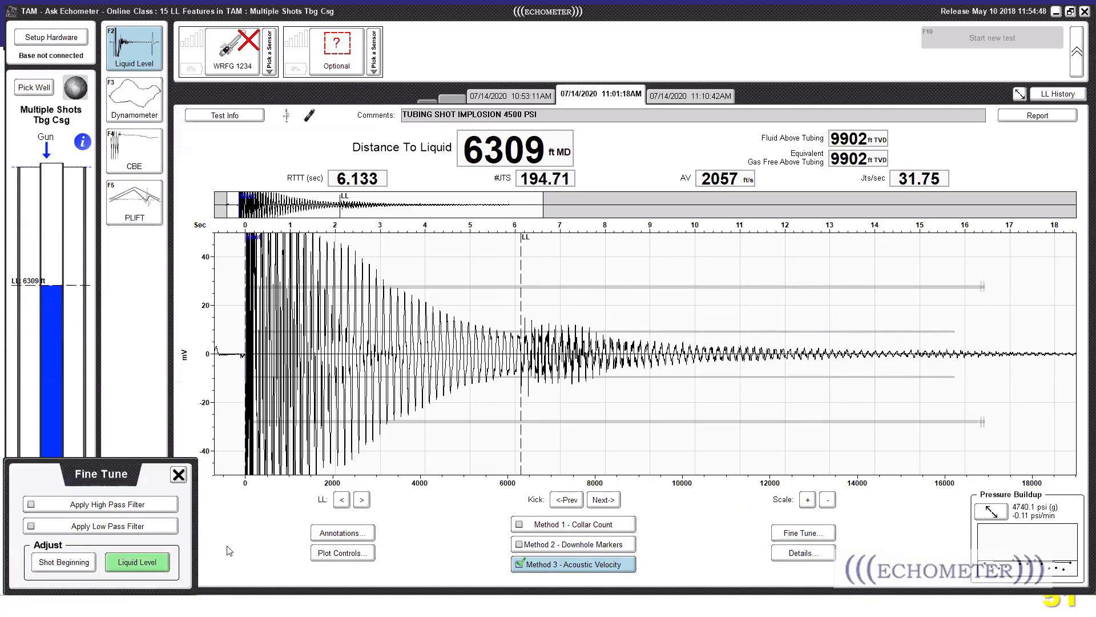
left_click(62, 562)
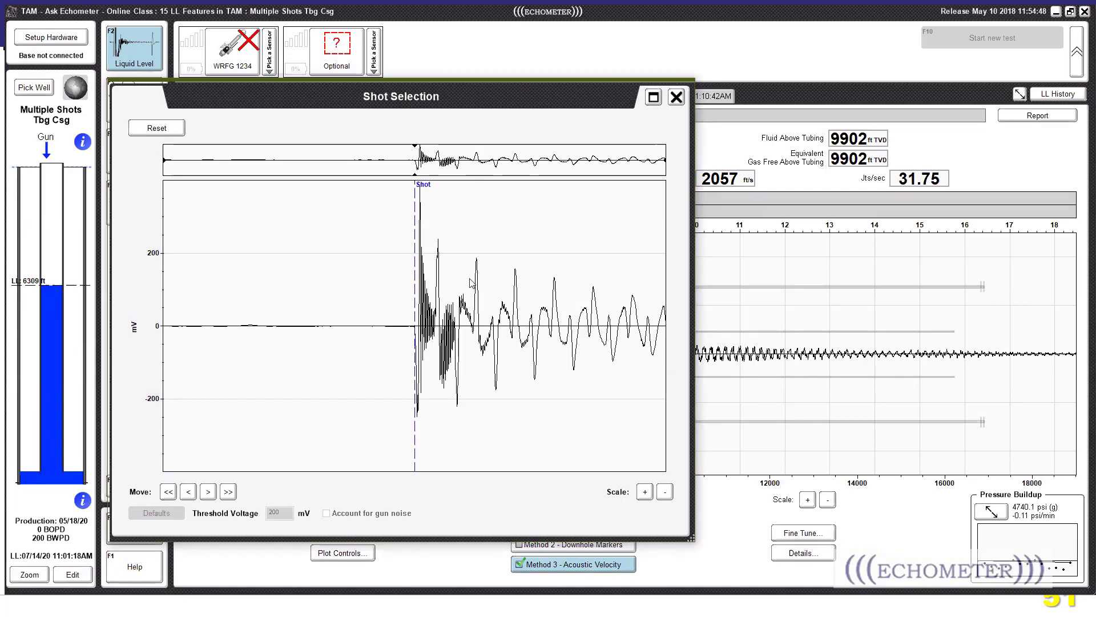
left_click(675, 97)
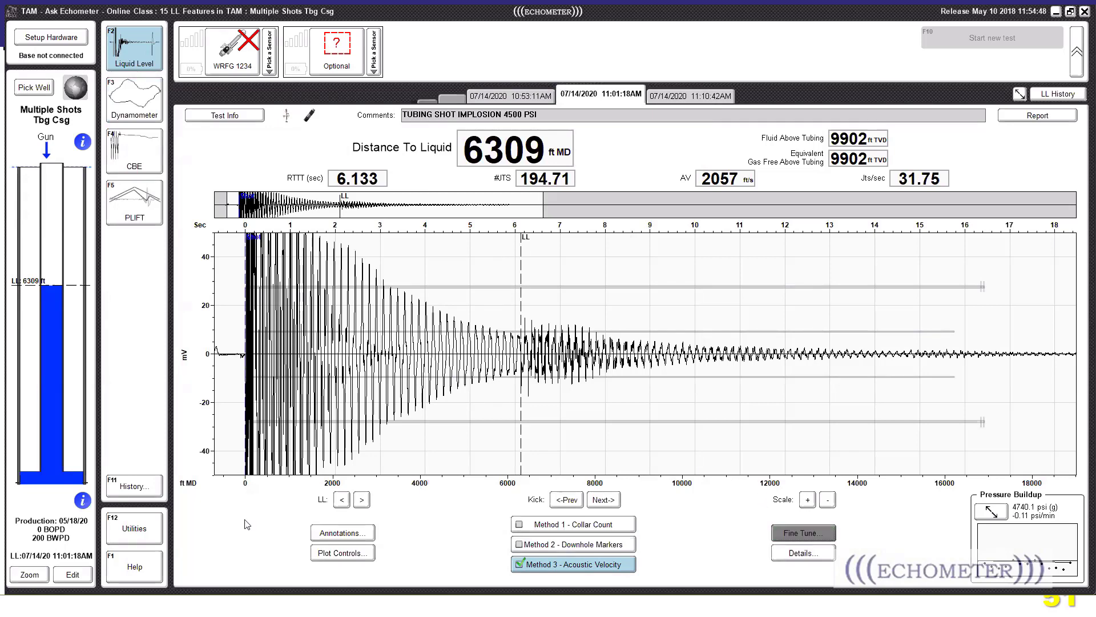
- Reapply the low pass filter to the 11:01:18AM shot and move its liquid level marker to 10.005 sec
left_click(804, 533)
left_click(166, 526)
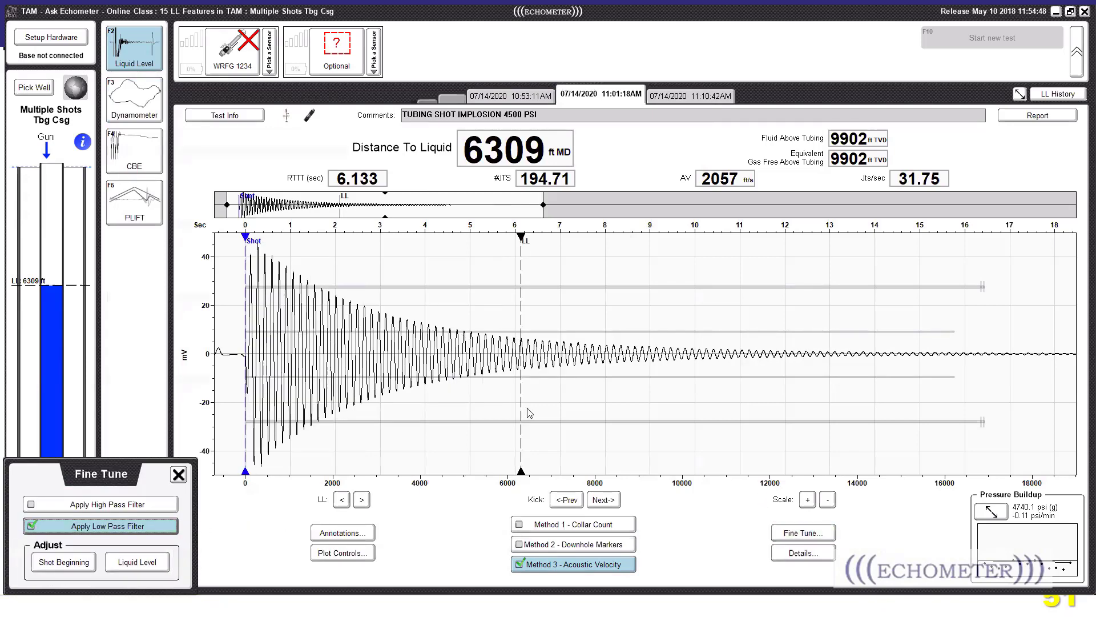
left_click_drag(517, 270, 696, 272)
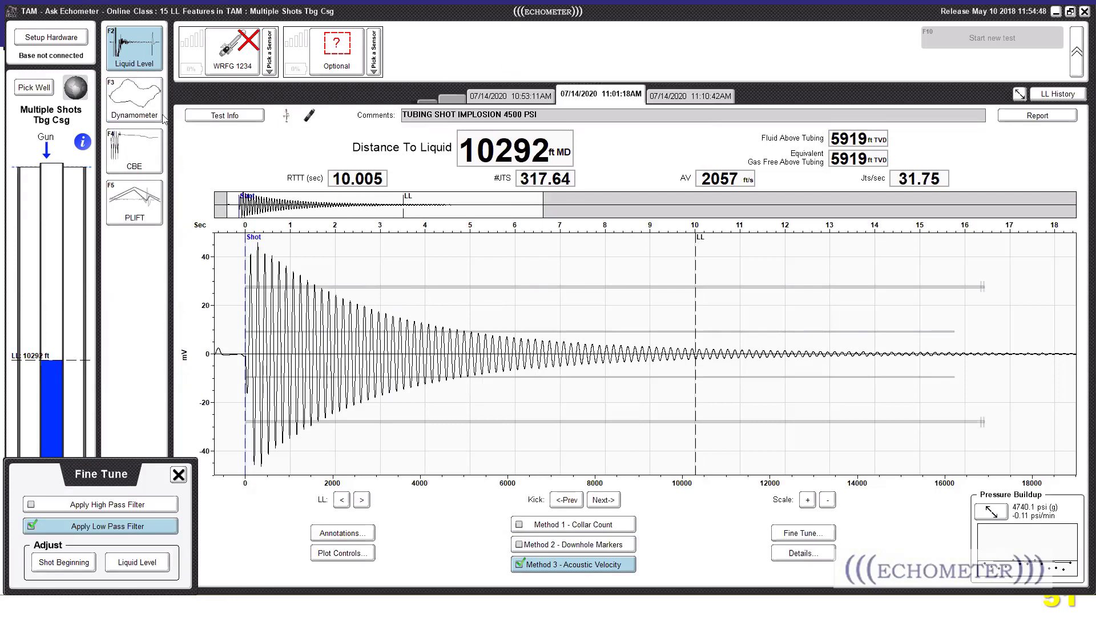
- Review the liquid level test history of the Multiple Shots Tbg Csg well and its available column options
left_click(40, 91)
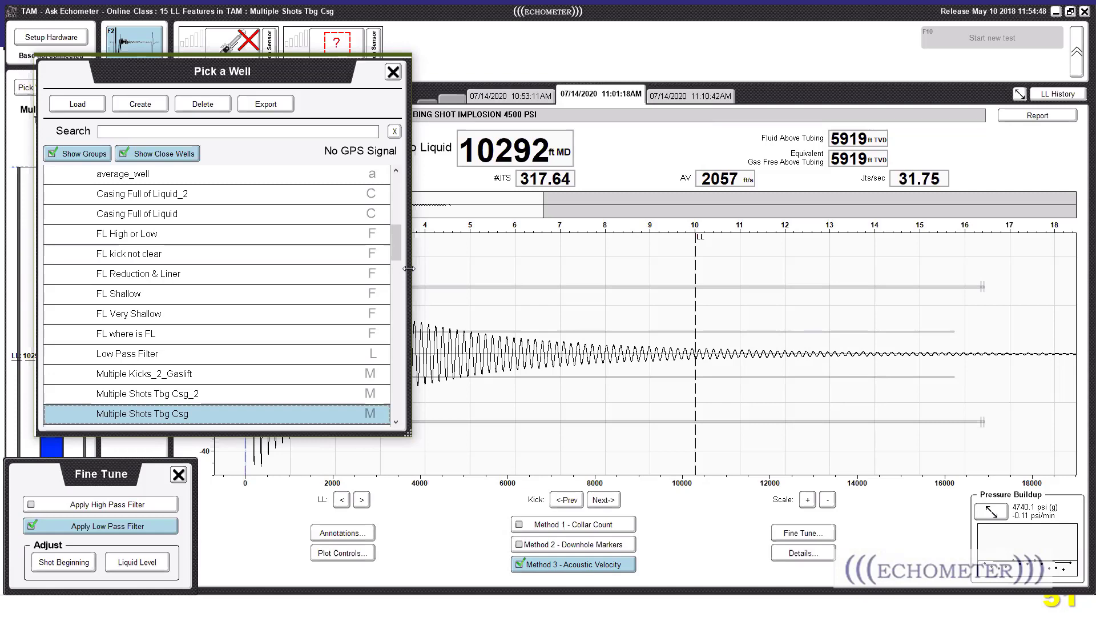
left_click(592, 175)
left_click(1062, 97)
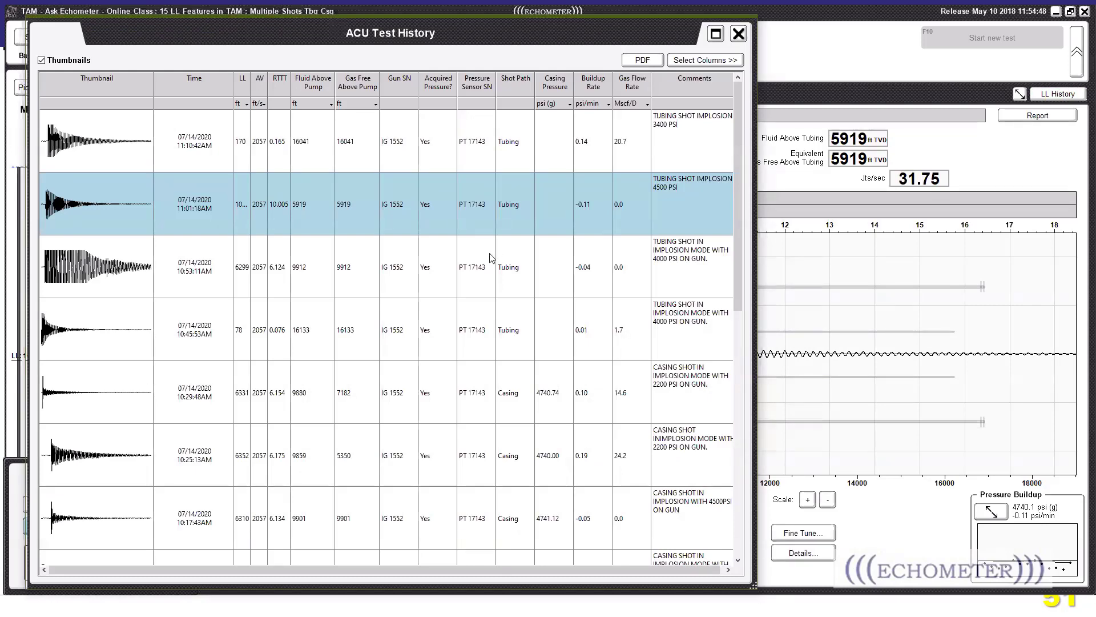
left_click(691, 64)
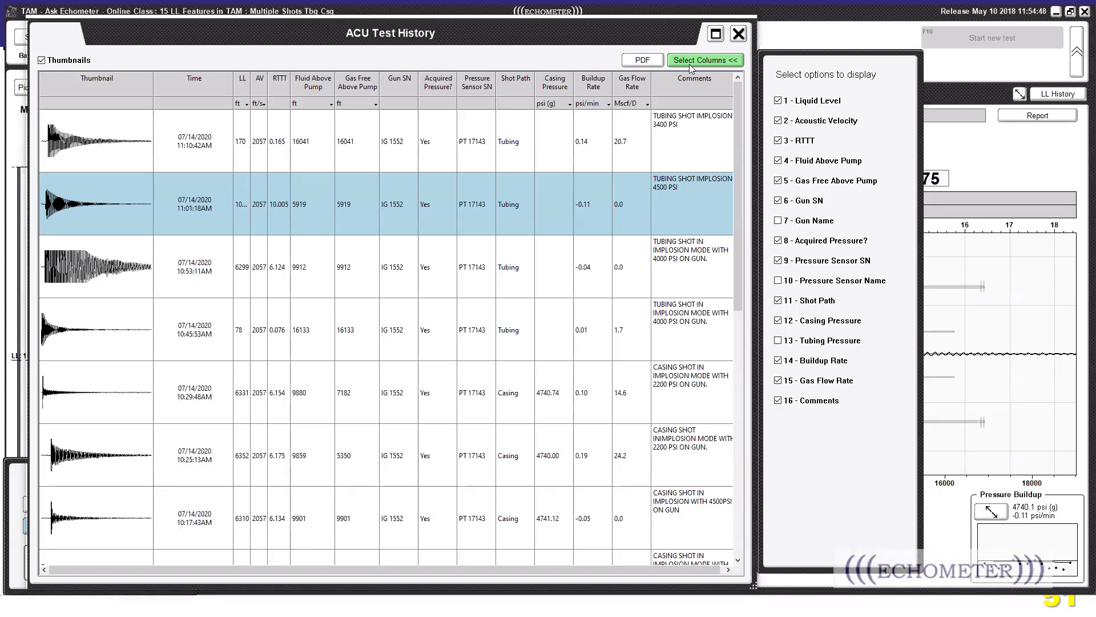
left_click(692, 66)
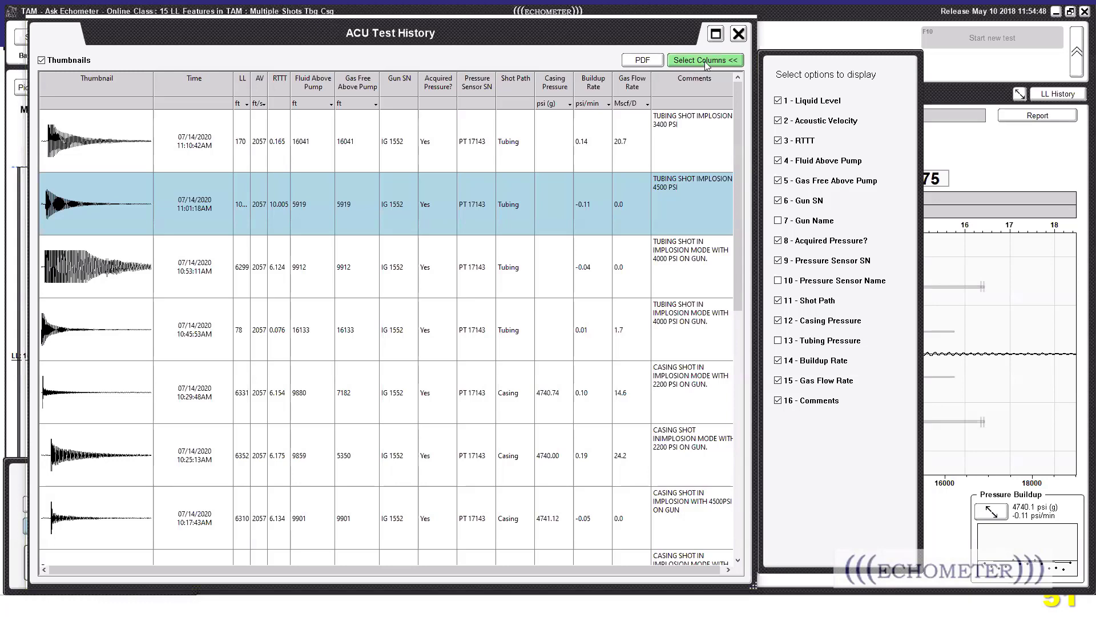
left_click(738, 34)
- Load average_well from the 15 LL Features in TAM group in the dynamometer view and inspect its tubing pressure entry
left_click(134, 98)
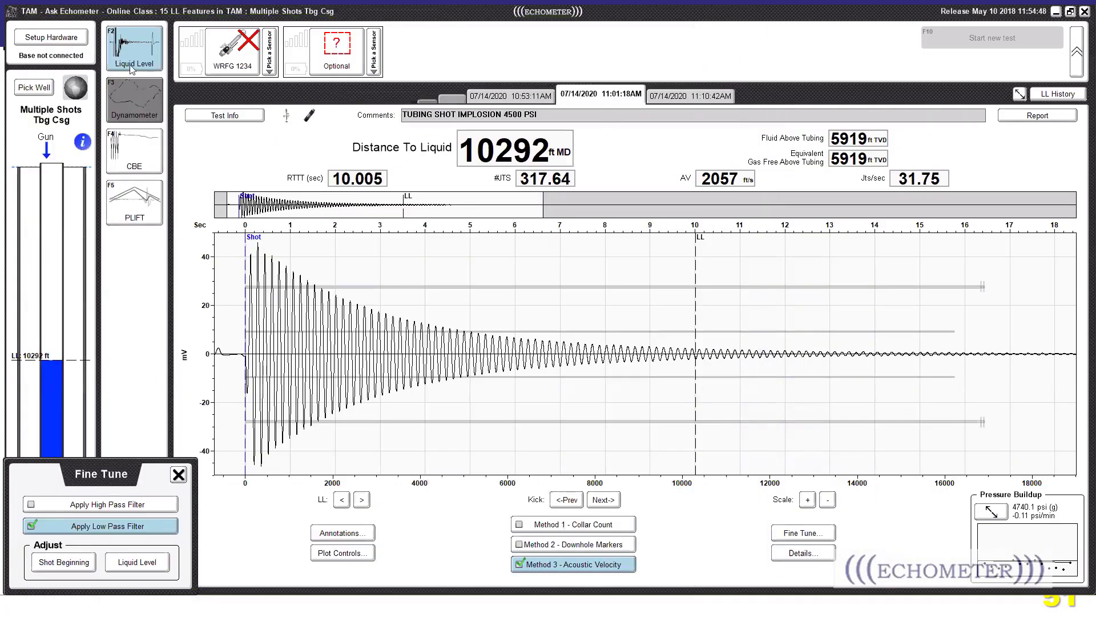
left_click(35, 87)
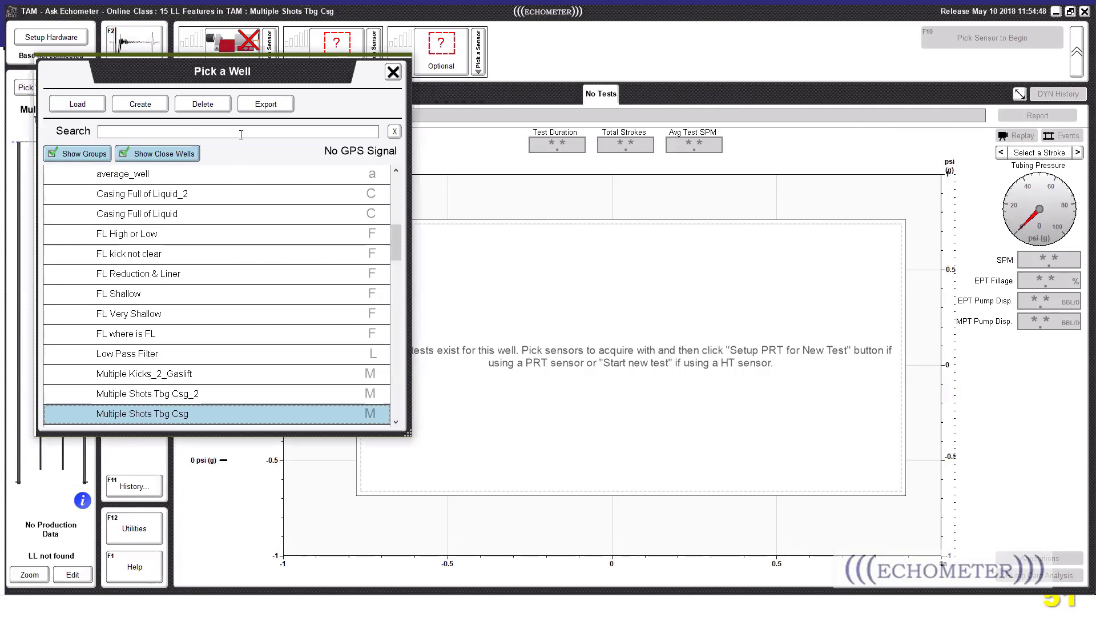
left_click_drag(396, 235, 396, 231)
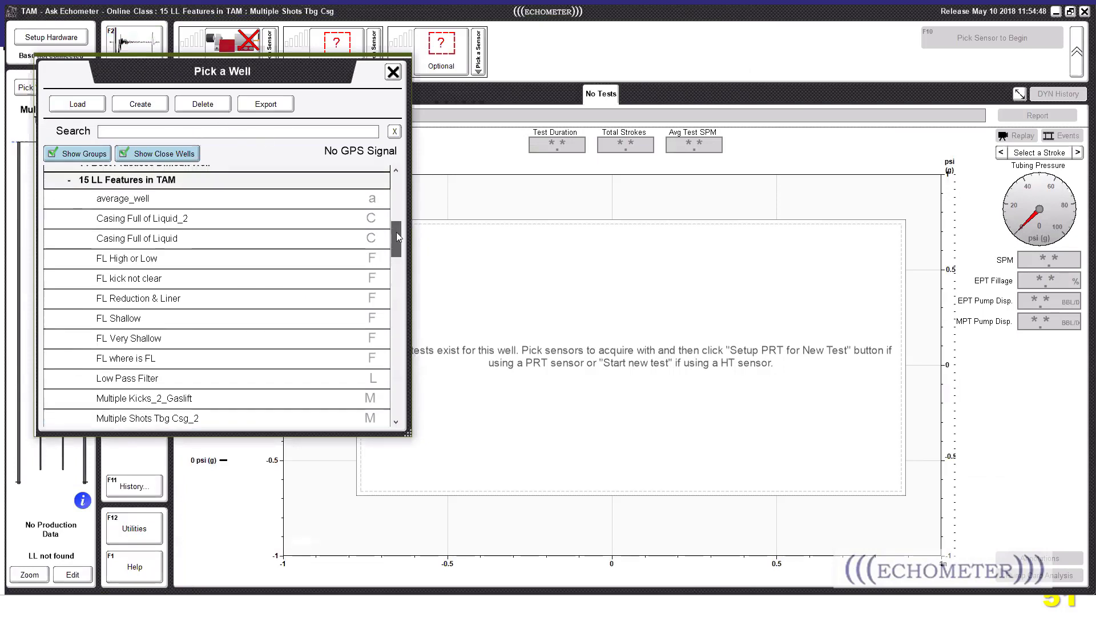
double_click(143, 191)
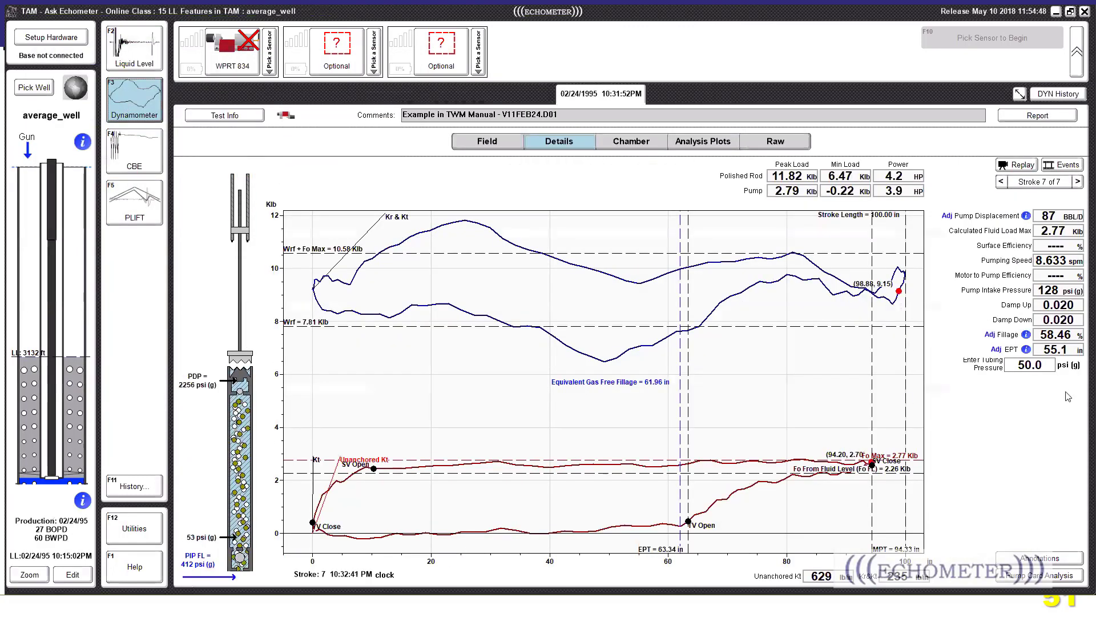
double_click(1003, 360)
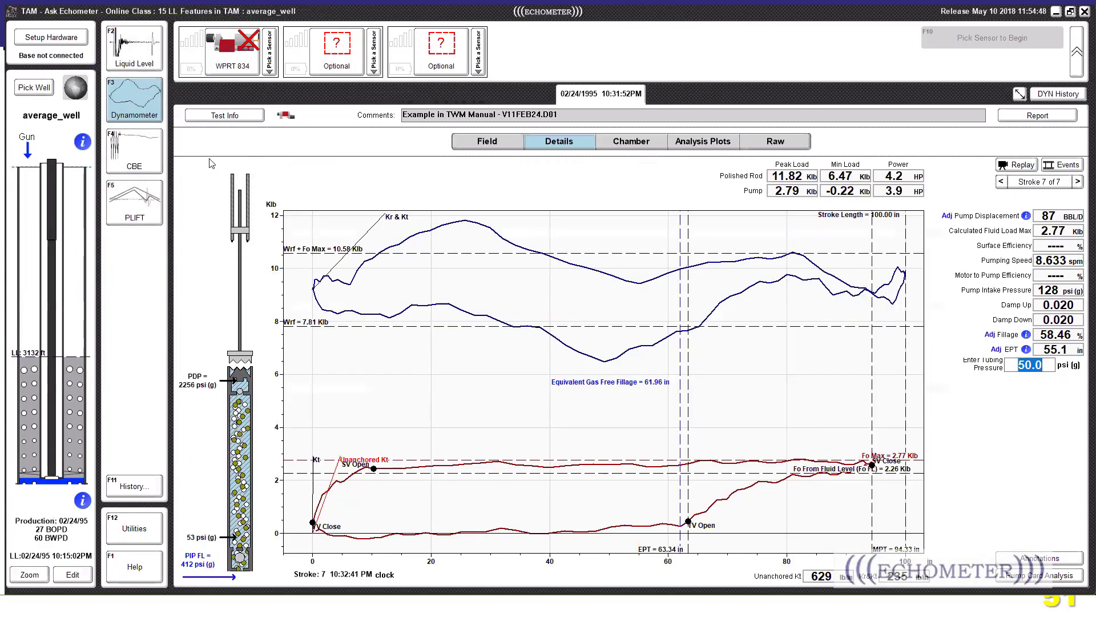
left_click(1047, 365)
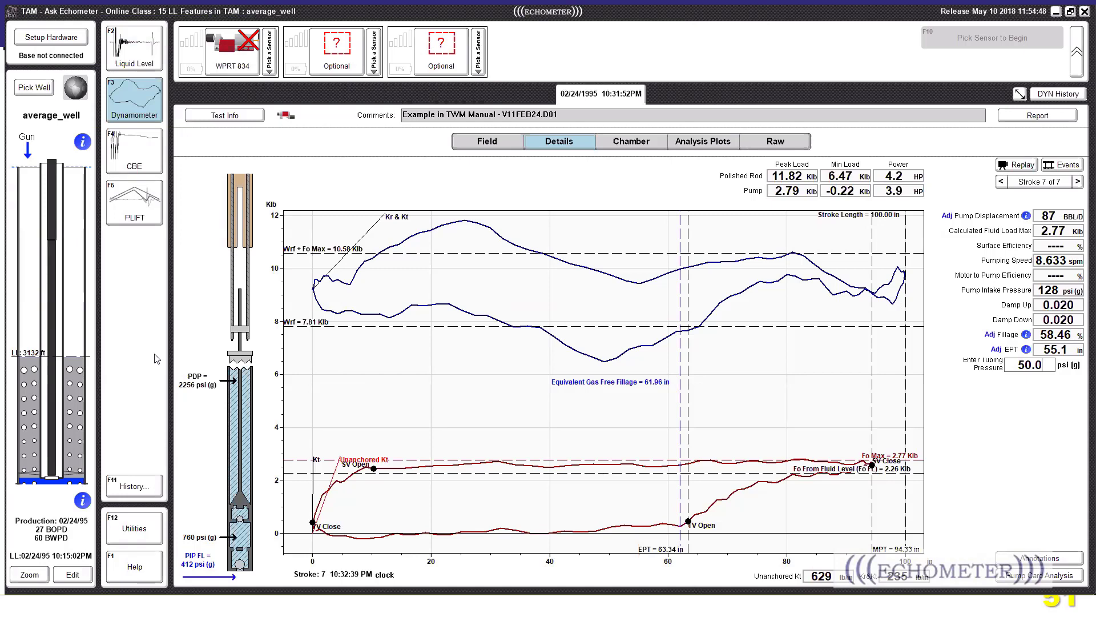
- Load the Low Pass Filter well from the 15 LL Features in TAM group
left_click(34, 88)
scroll(177, 328, "down", 5)
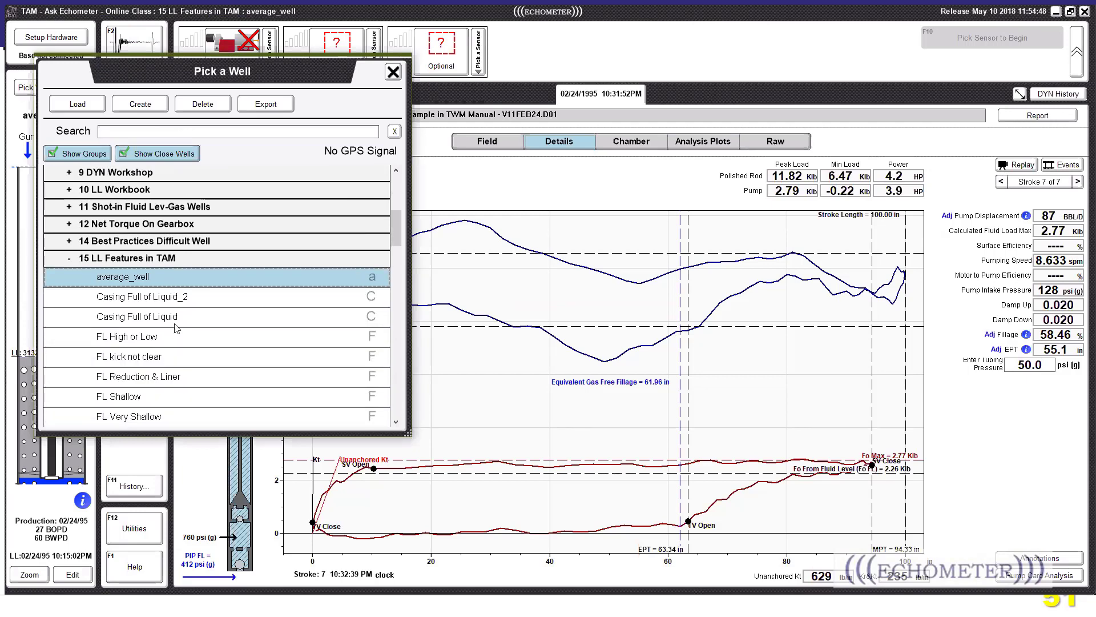
scroll(177, 328, "down", 1)
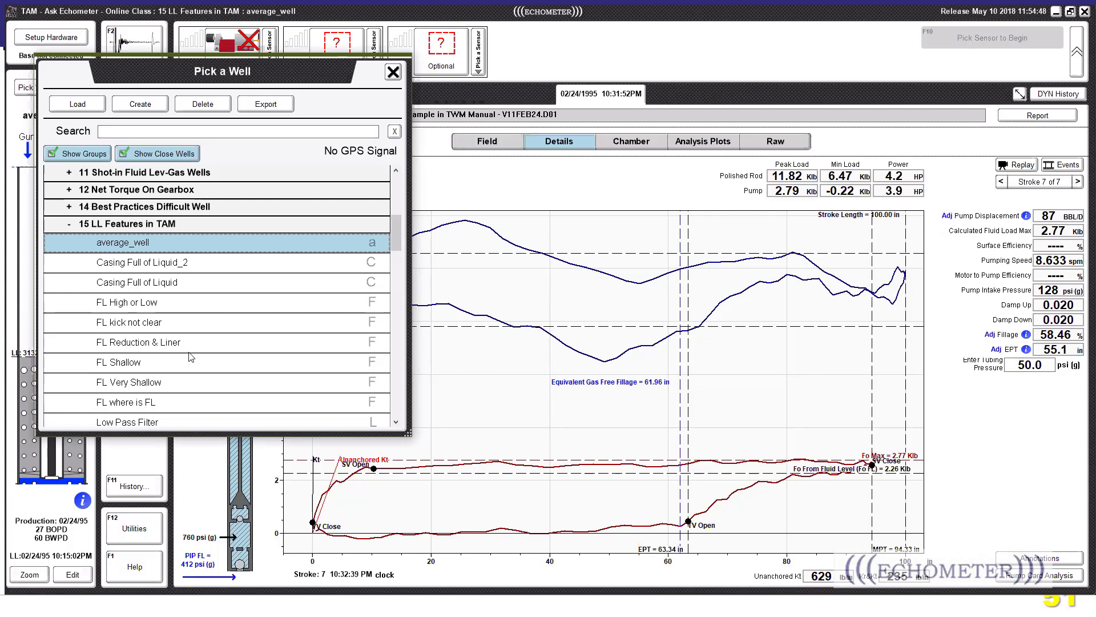
scroll(191, 358, "down", 1)
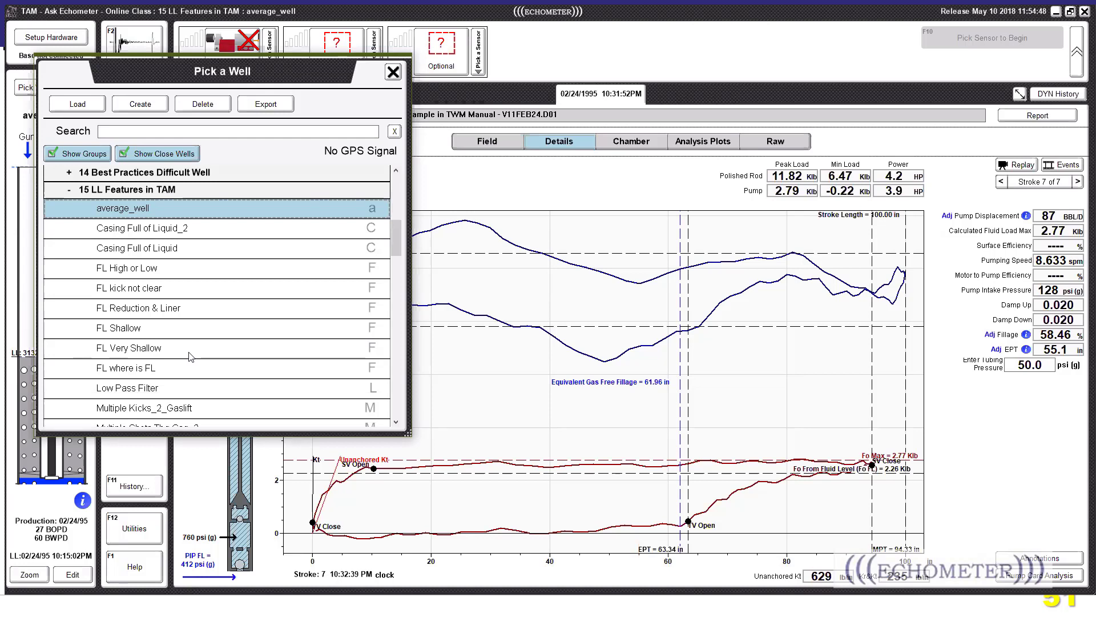
scroll(191, 362, "down", 1)
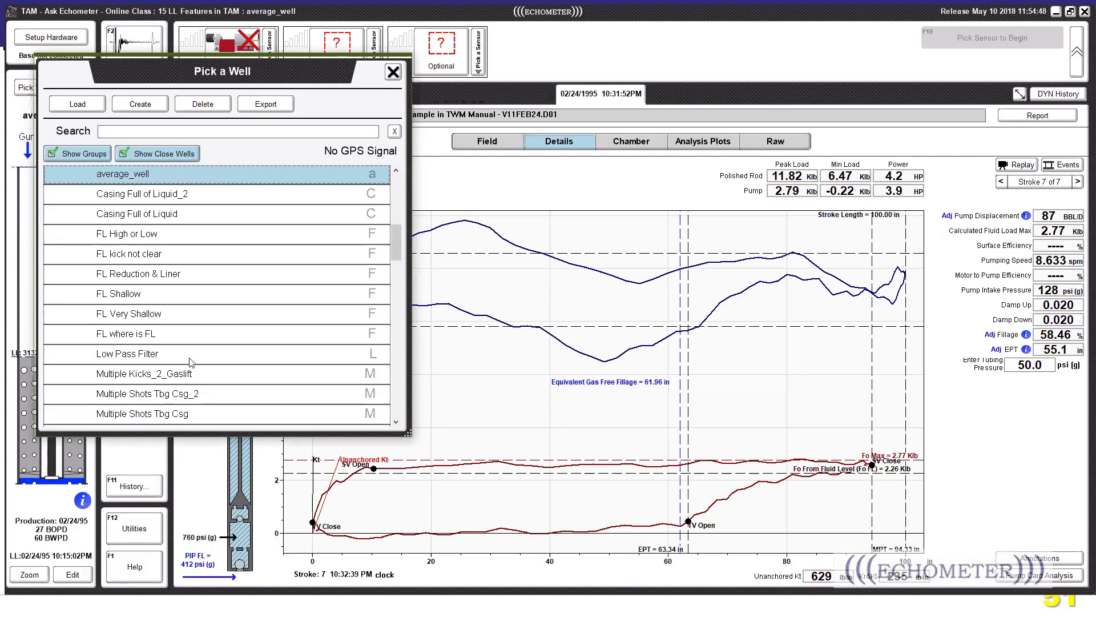
double_click(190, 359)
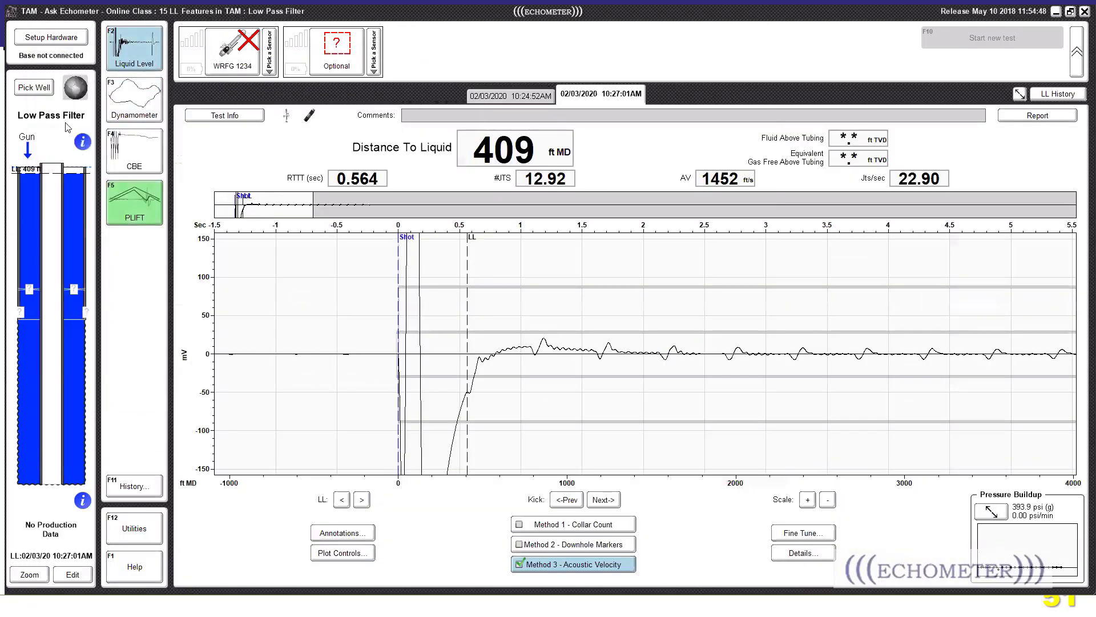
- Reload the Multiple Shots Tbg Csg well from the 15 LL Features in TAM group
left_click(34, 87)
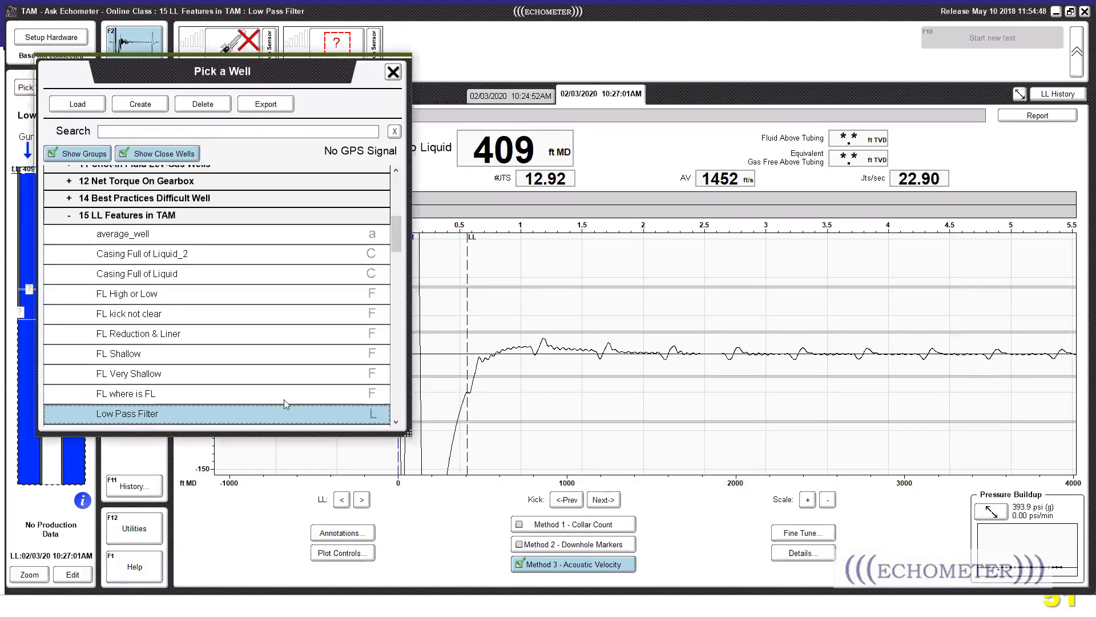
scroll(233, 398, "down", 2)
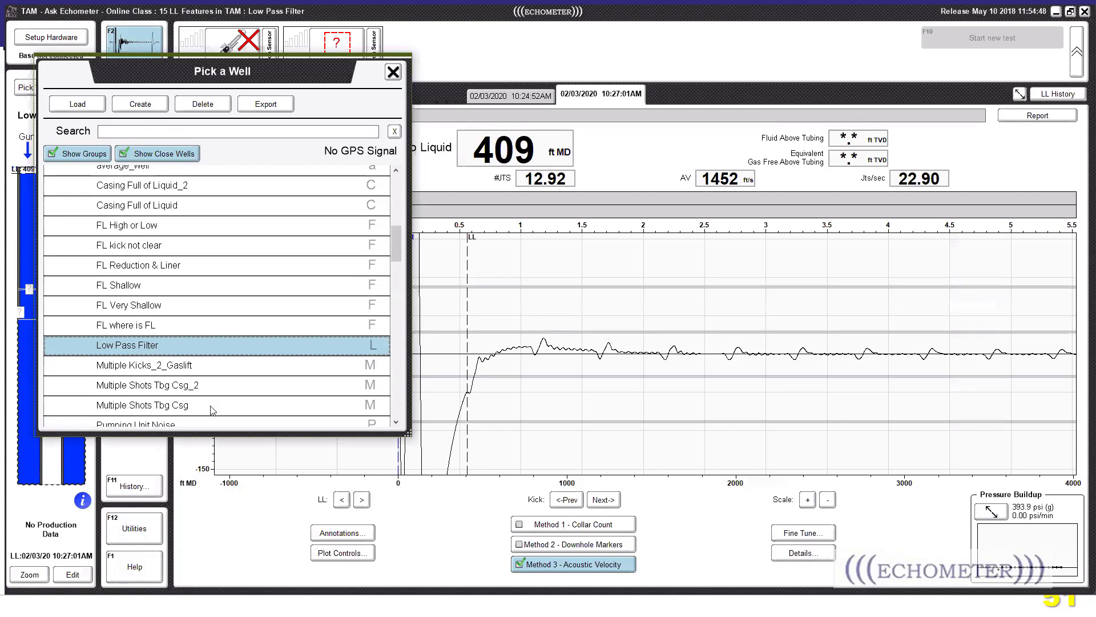
double_click(211, 406)
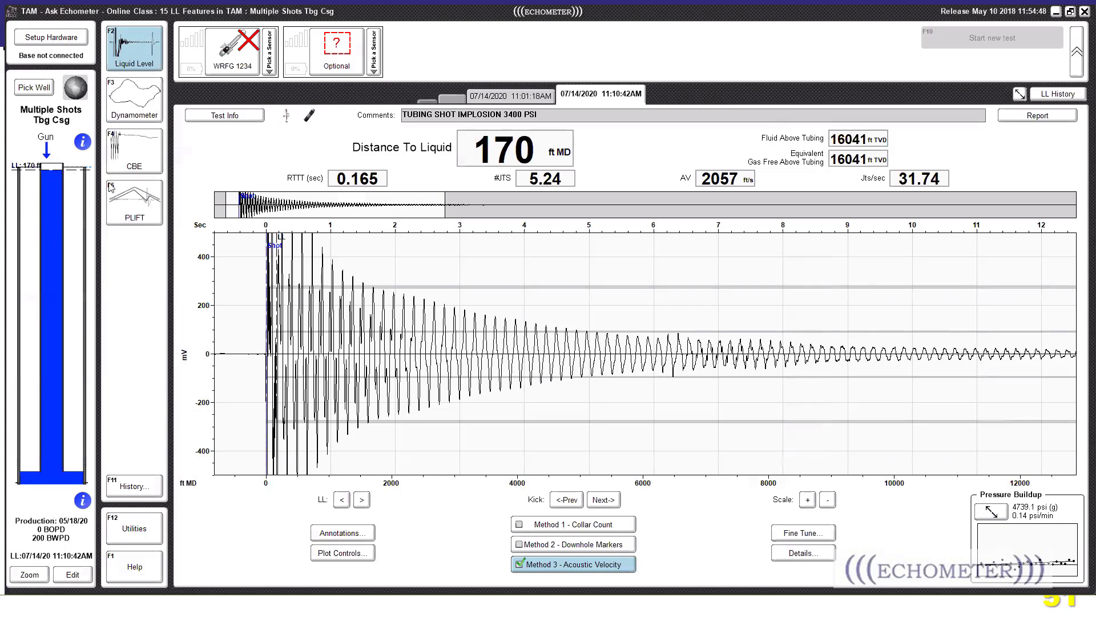
- Add the Tubing Pressure column to the well's liquid level test history
left_click(1057, 94)
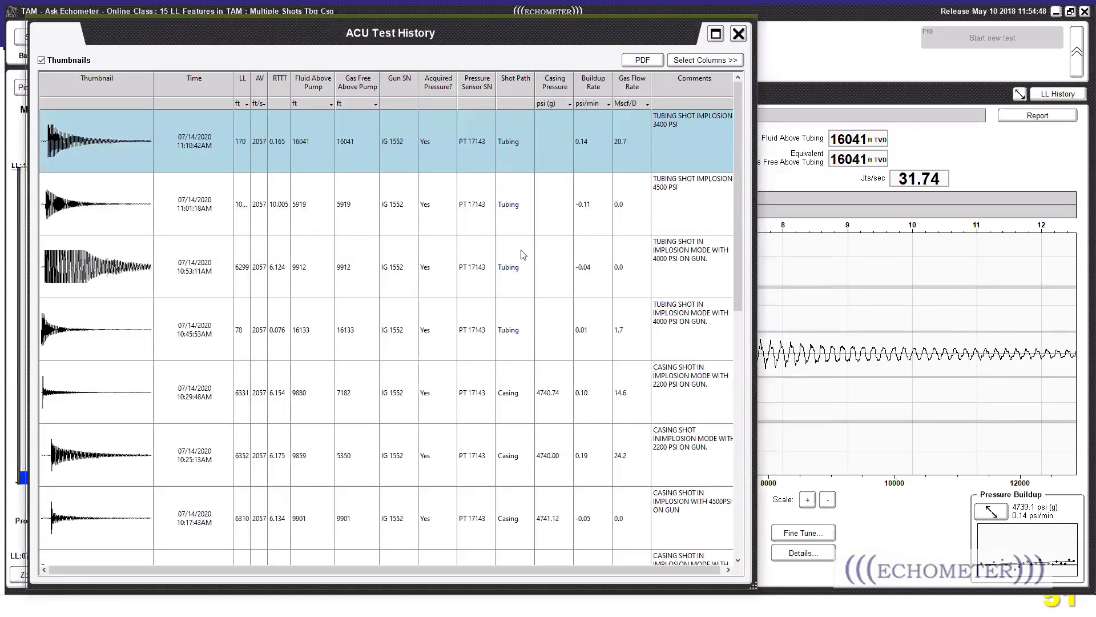
left_click(734, 62)
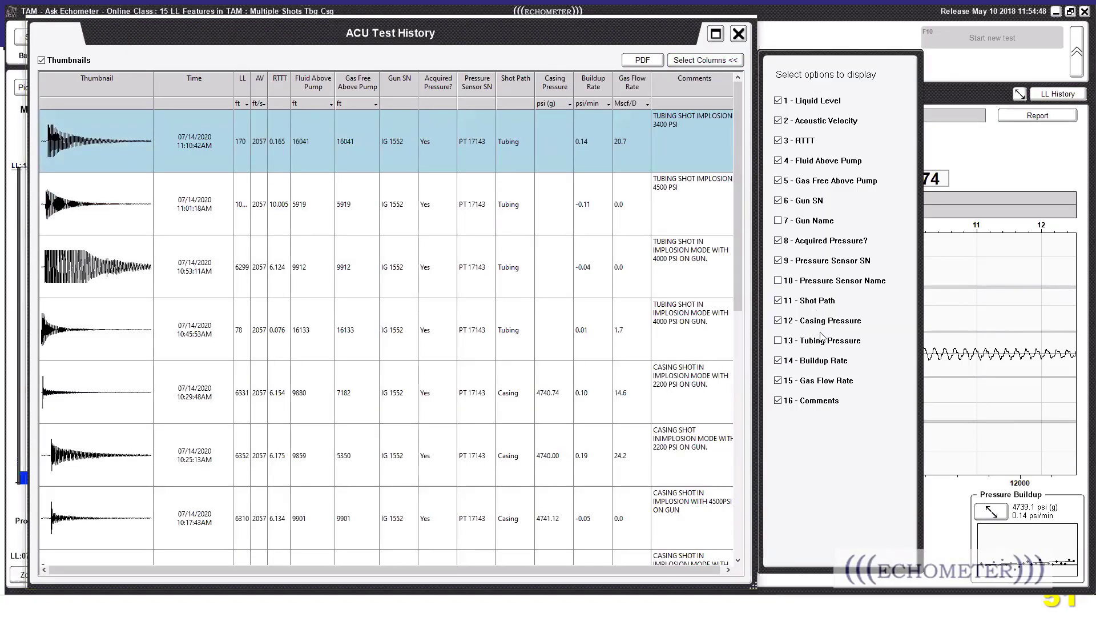
left_click(787, 341)
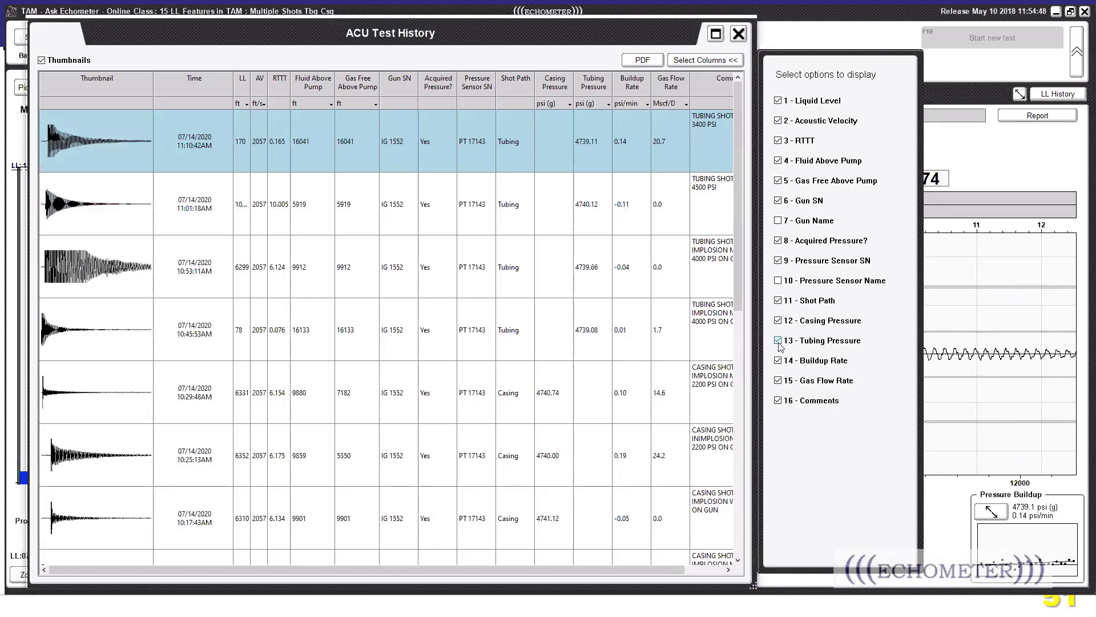
- Compare the casing and tubing shots in the maximized test history, then open the 07/14/2020 10:29:48AM casing shot
left_click_drag(593, 31, 573, 25)
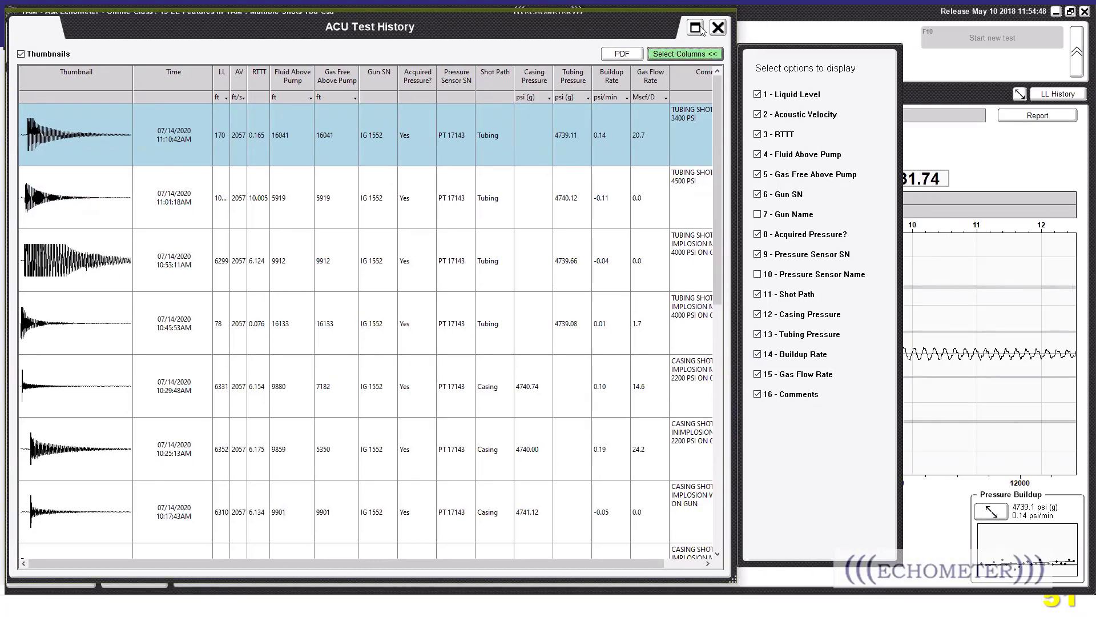
left_click(701, 30)
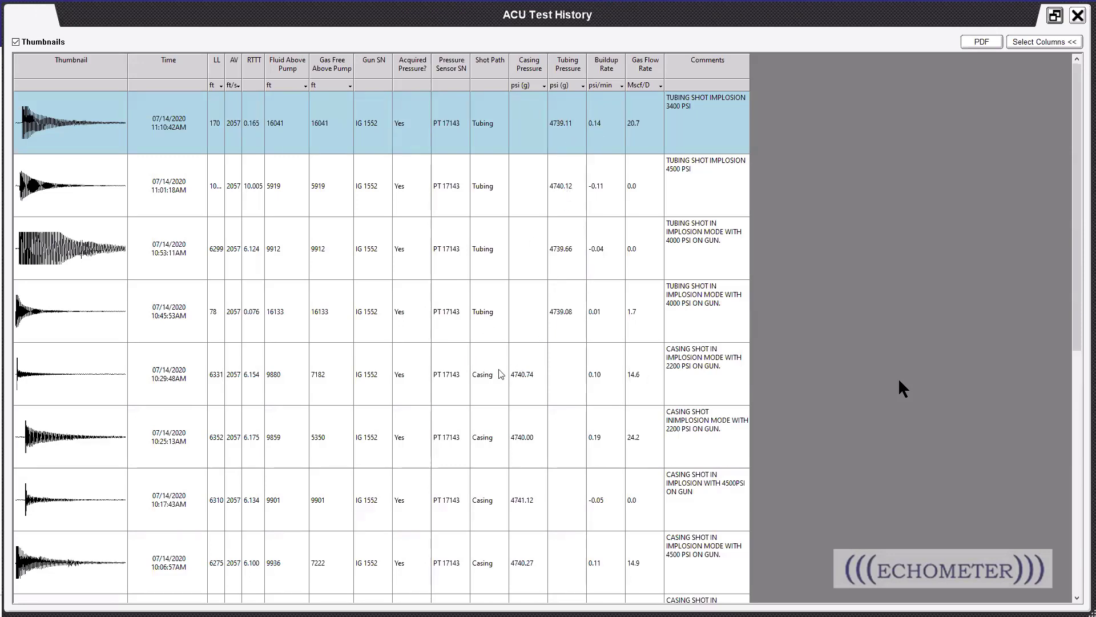
left_click(485, 374)
left_click(485, 314)
left_click(547, 349)
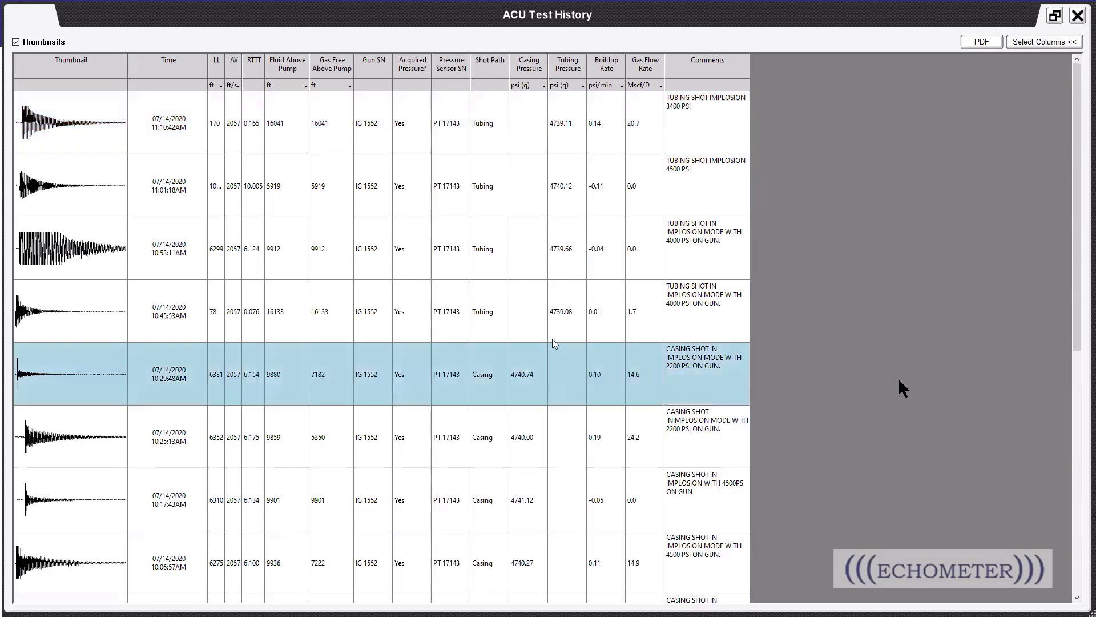
left_click(571, 330)
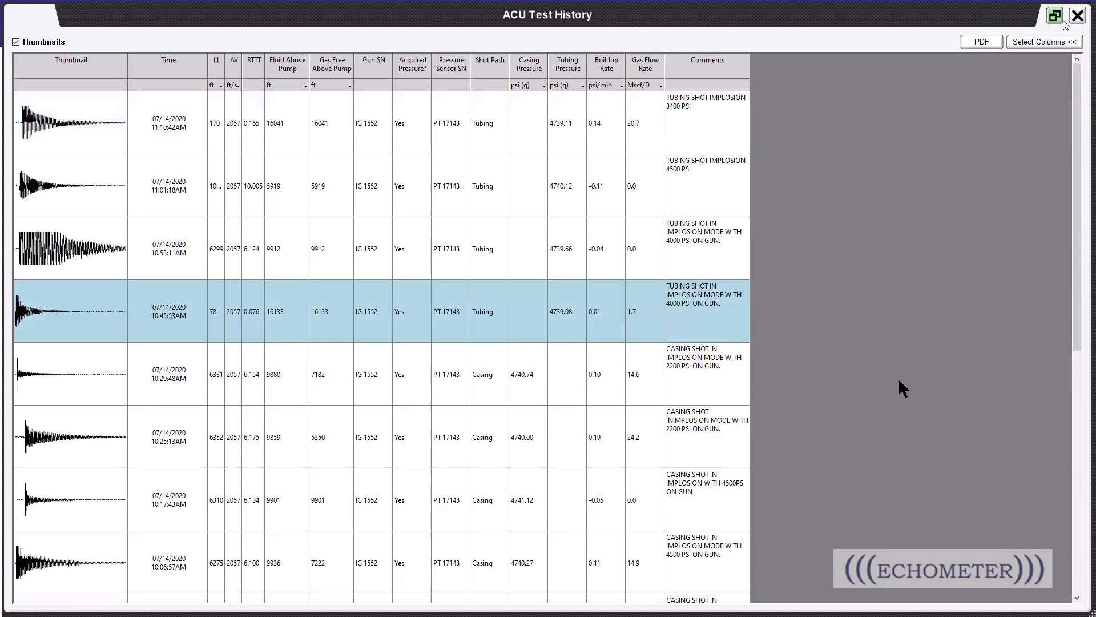
left_click(1078, 15)
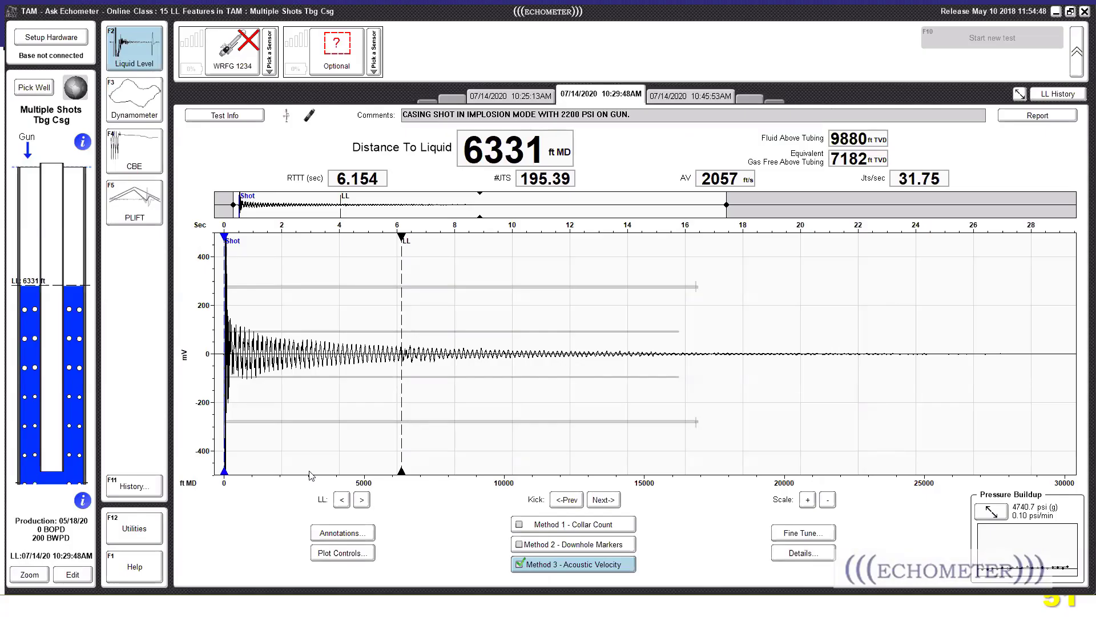
- Switch the liquid level calculation to Collar Count and show the collar trace with the HP filter
left_click(616, 530)
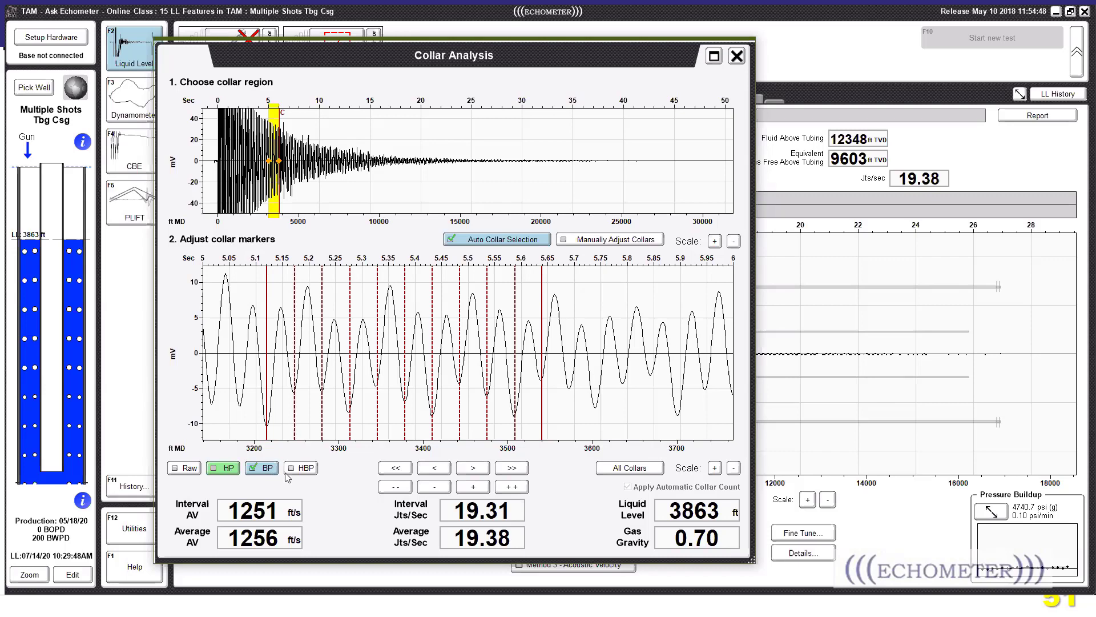
left_click(265, 468)
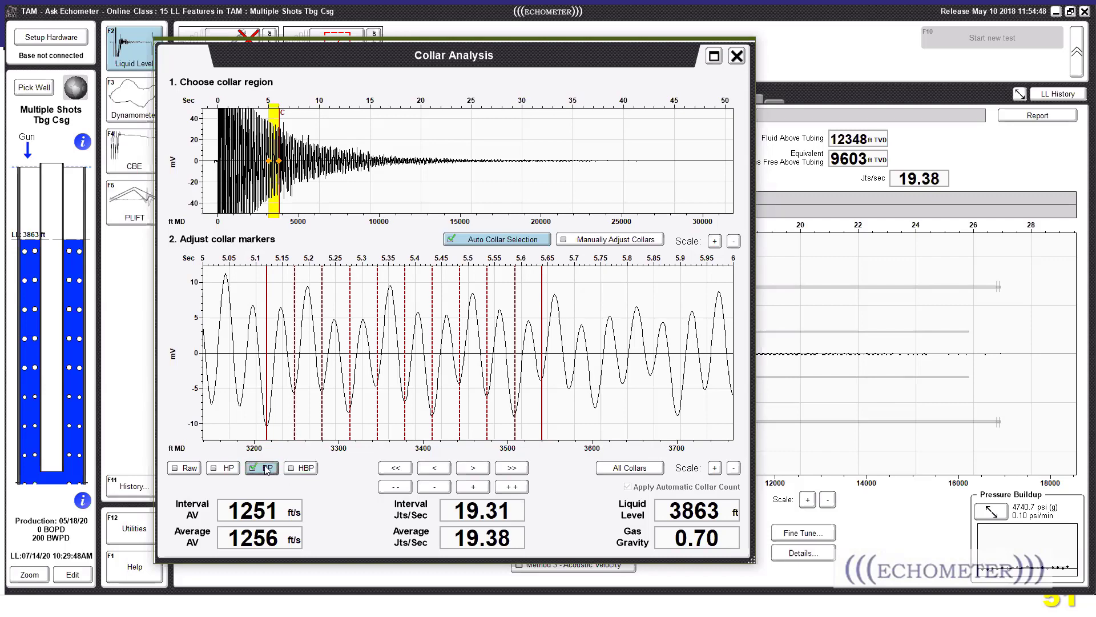
left_click(228, 468)
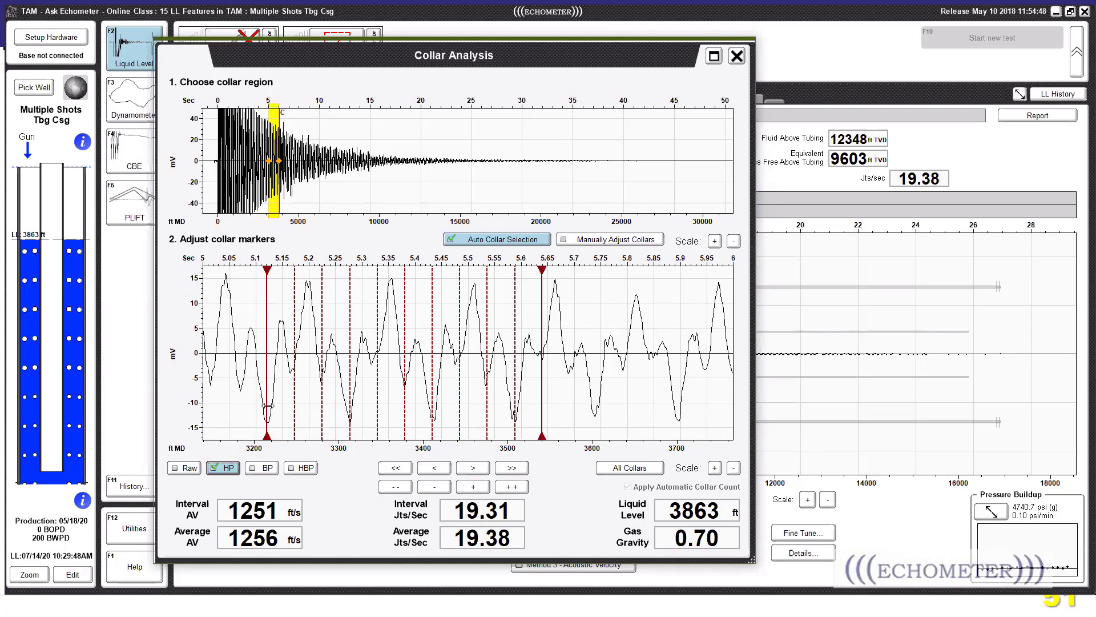
- Manually shift the outer collar markers to about 5.12 s and 5.64 s, restore the BP filter and close the collar analysis
mouse_move(267, 406)
left_mouse_down()
mouse_move(278, 406)
mouse_move(269, 409)
left_mouse_up()
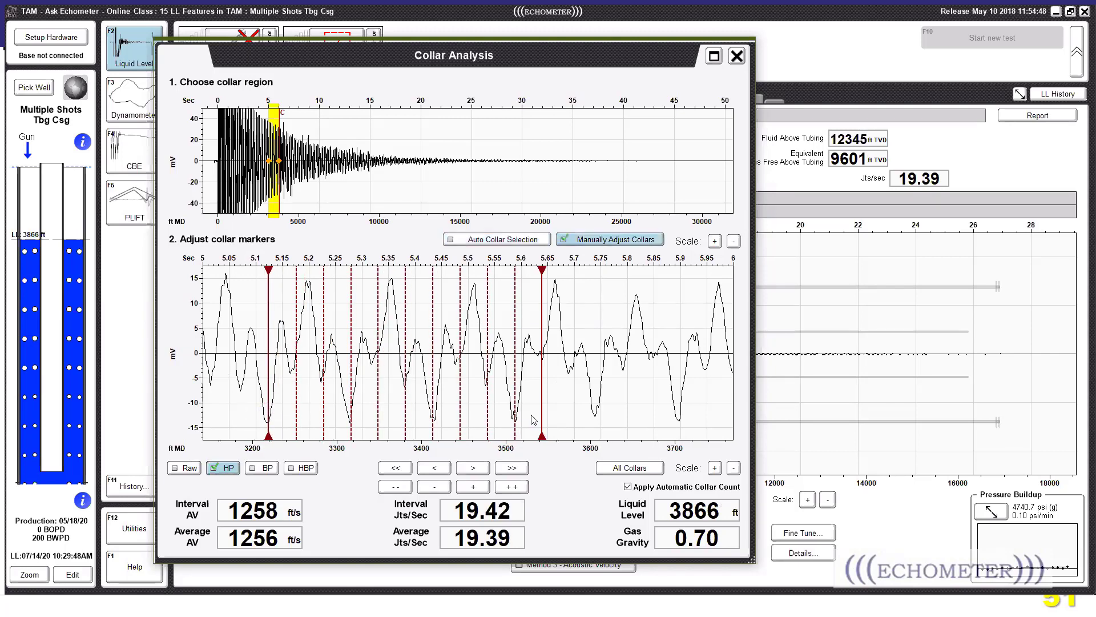
left_click_drag(542, 407, 543, 407)
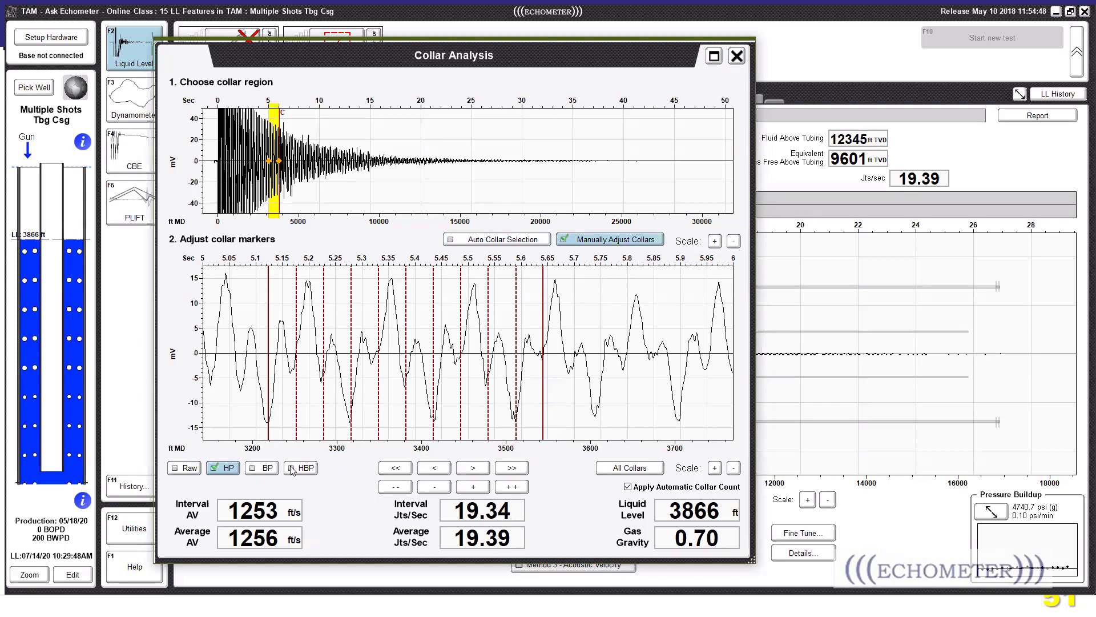
left_click(262, 468)
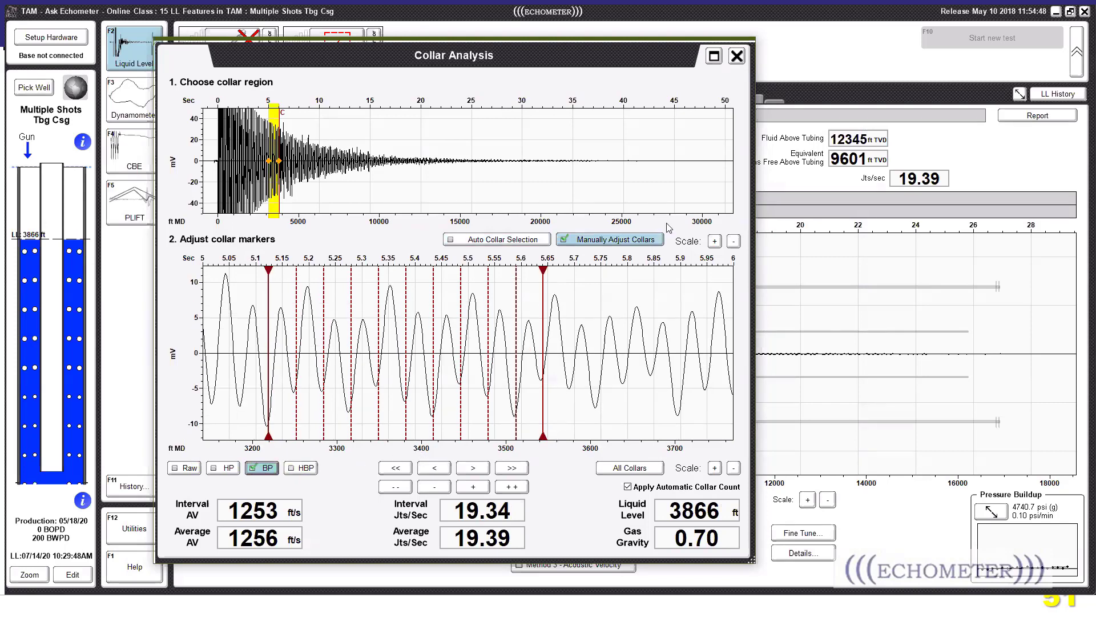
left_click(738, 57)
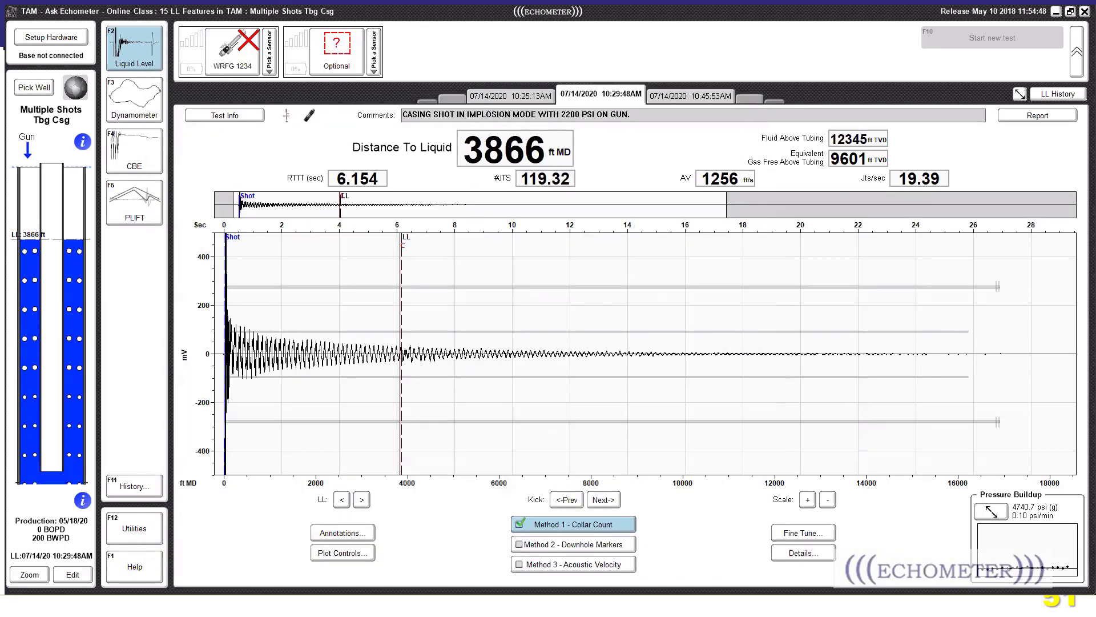